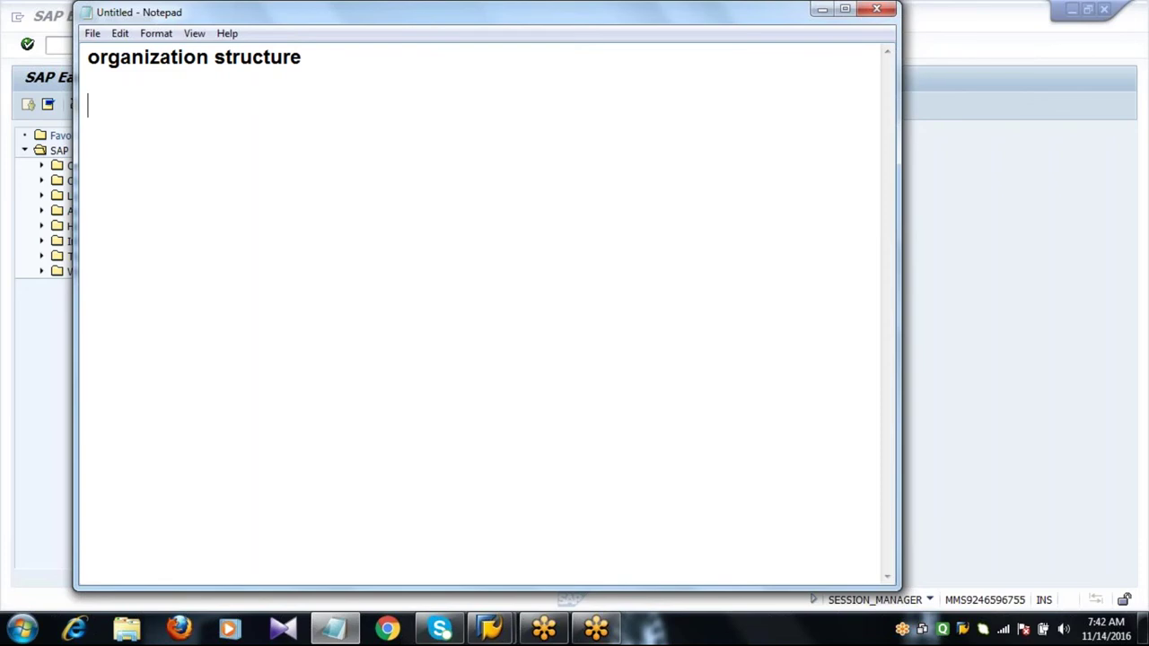
Note 'TATA - IBM', with TATA as client or customer and IBM as implementation partner or service provider.
text(TATA    )
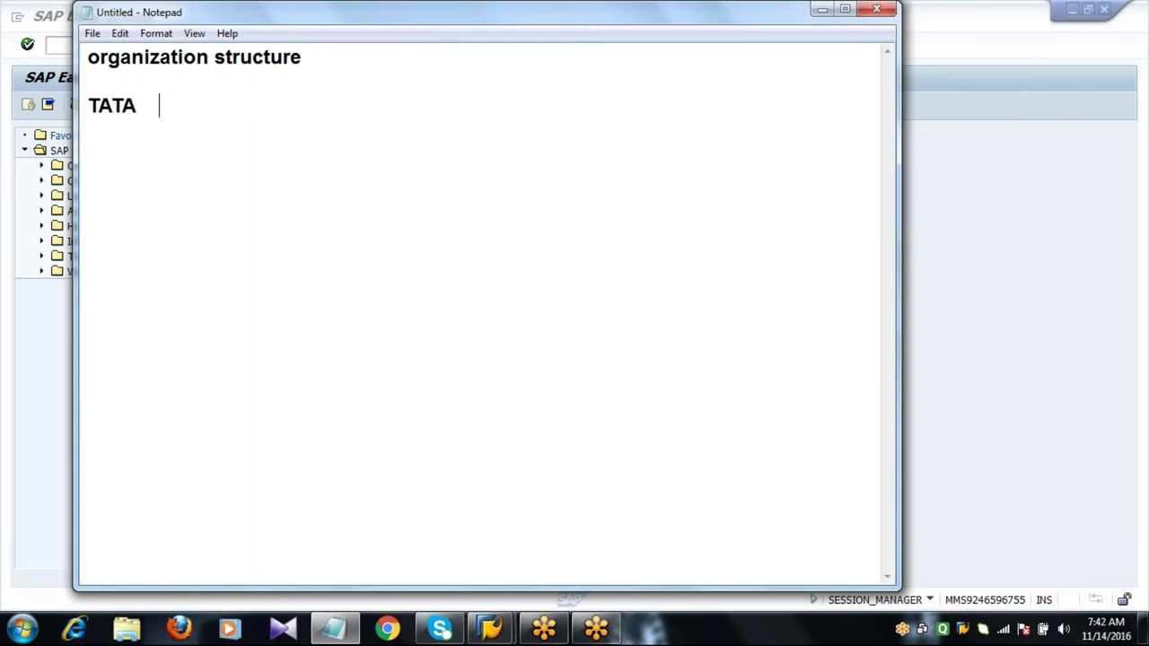
text(-      IBM)
key(Return)
key(Return)
key(Return)
key(BackSpace)
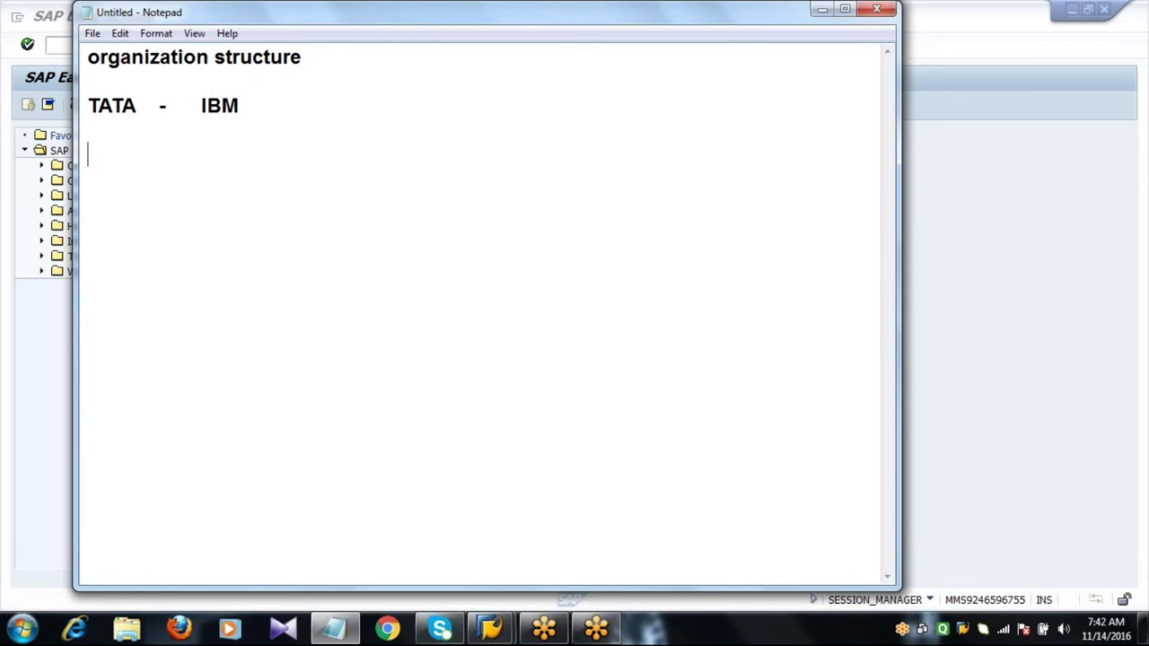
text(TATA - client)
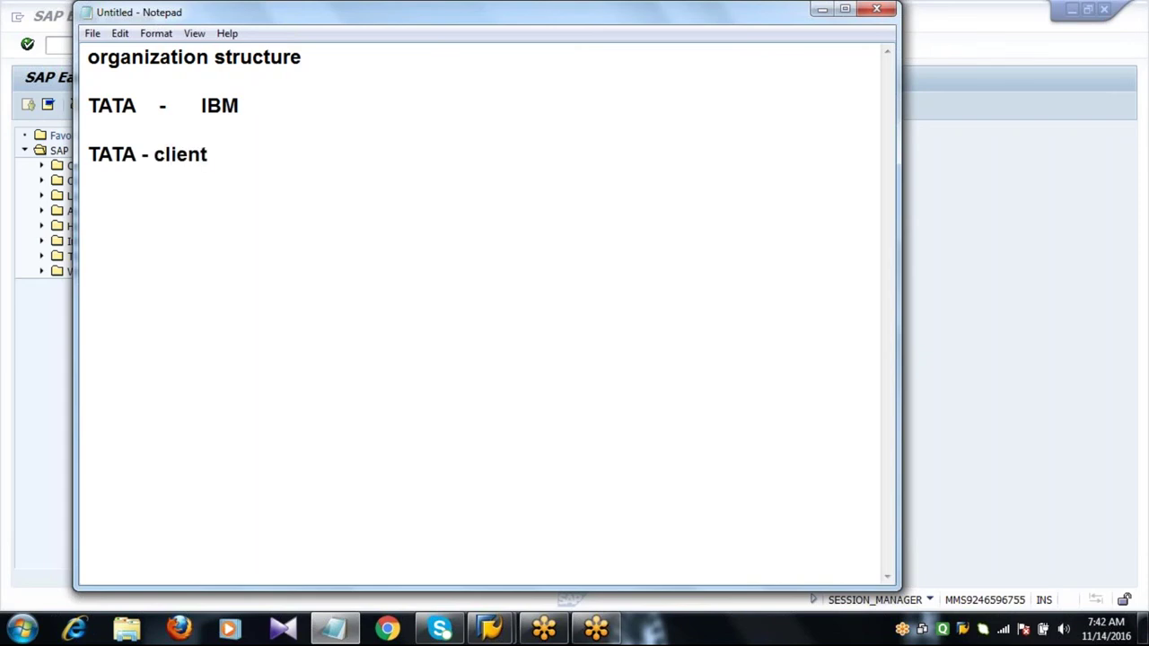
text( or custom)
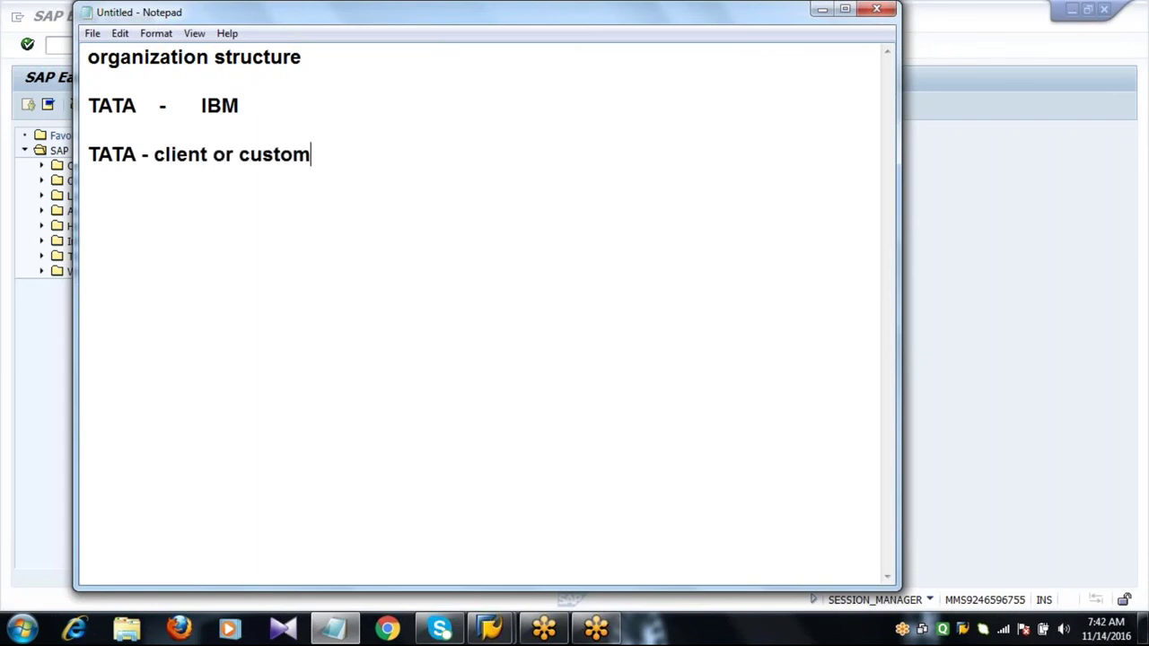
text(er or company  )
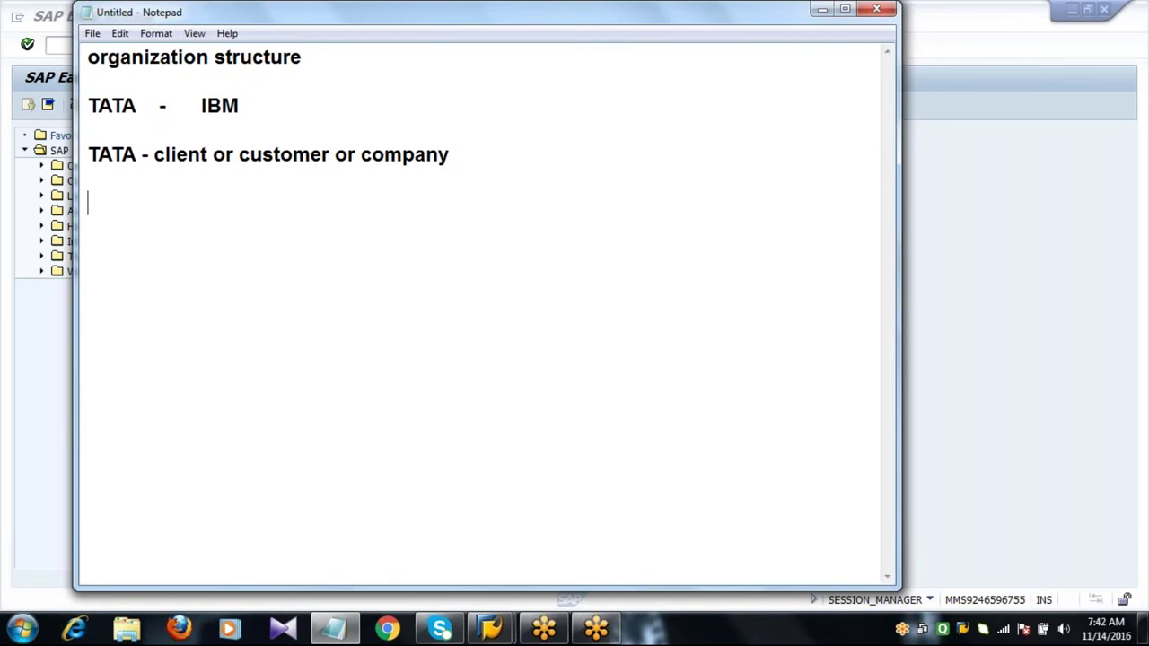
text(IBM - compan)
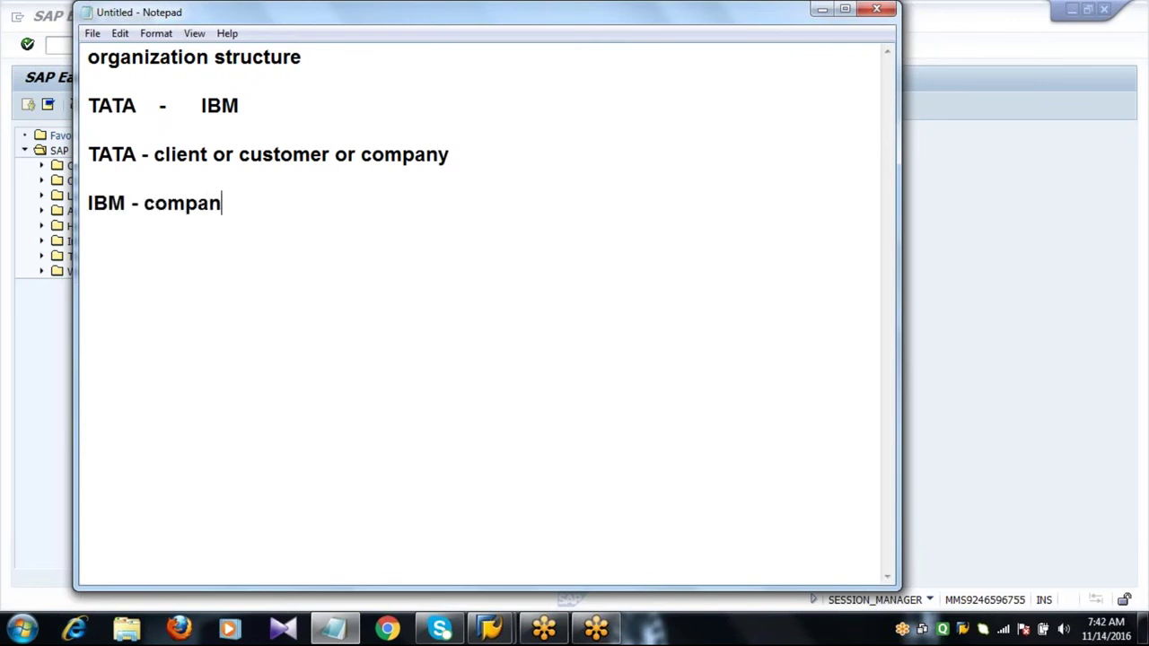
text(y or imp)
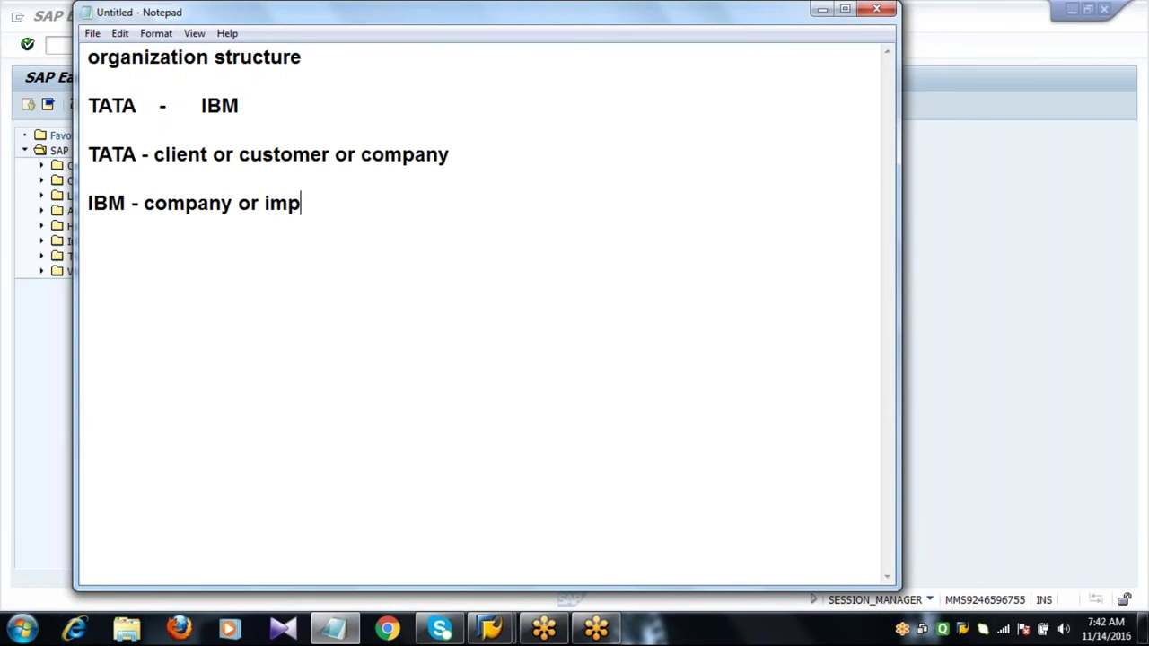
text(lemen)
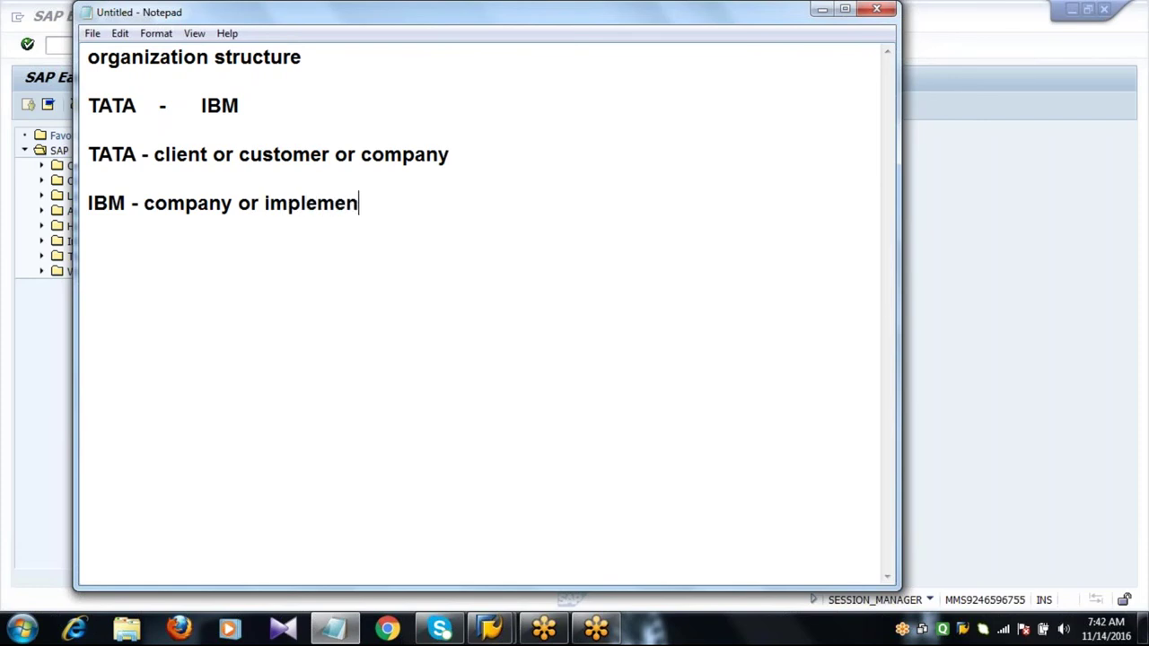
text(tation )
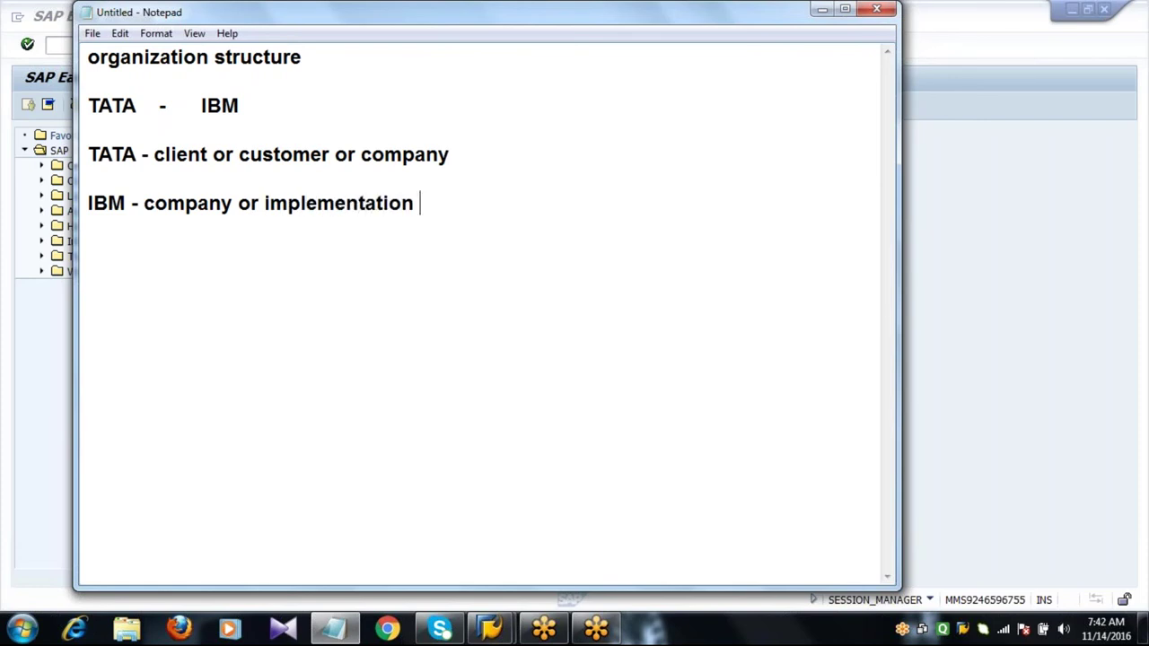
text(partner or)
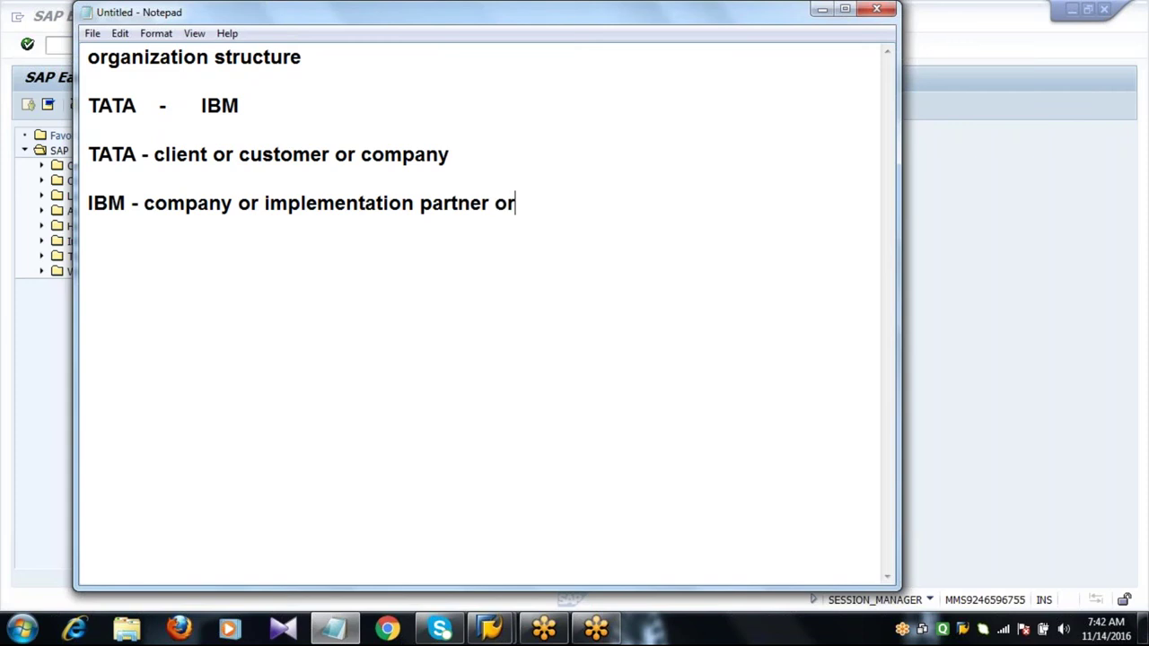
text( service prov)
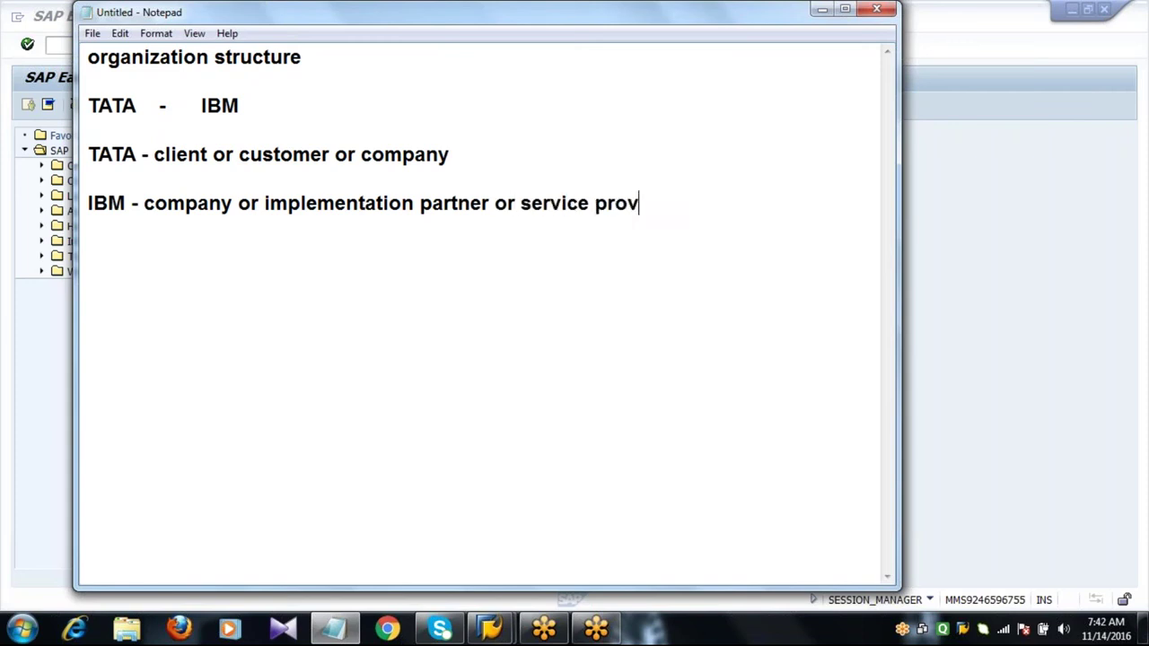
text(ider)
key(Return)
key(Return)
Add the line 'Company - TATA grp of industries' to the notes.
text(Compa)
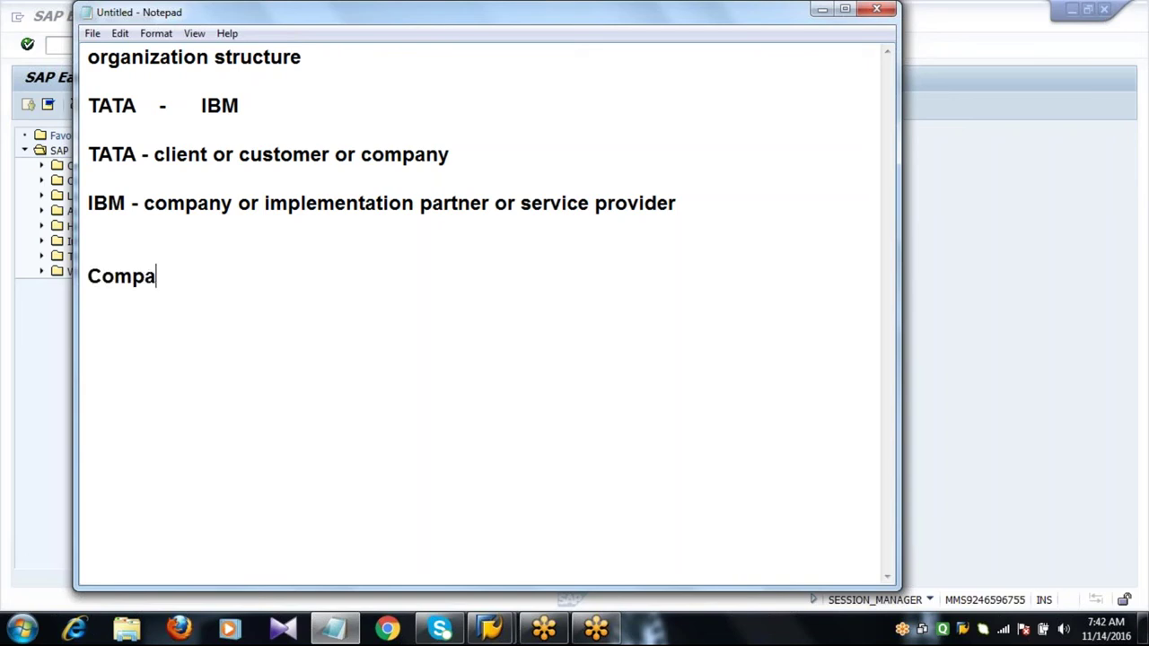
text(ny - TATA)
key(BackSpace)
text(A )
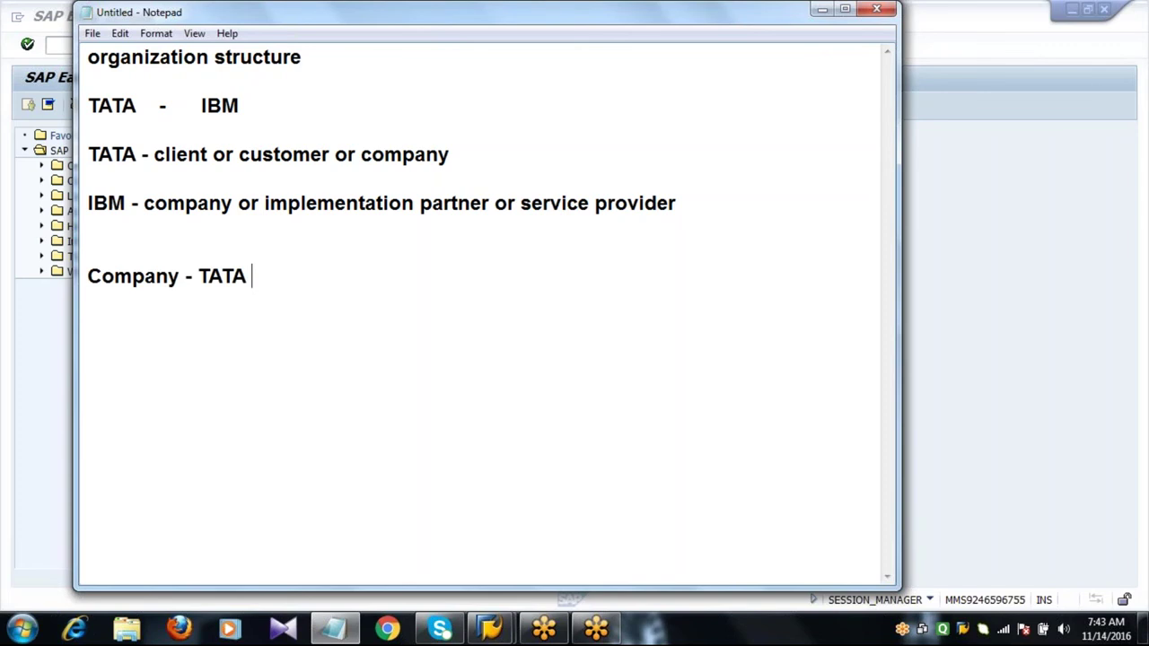
text(grp of indus)
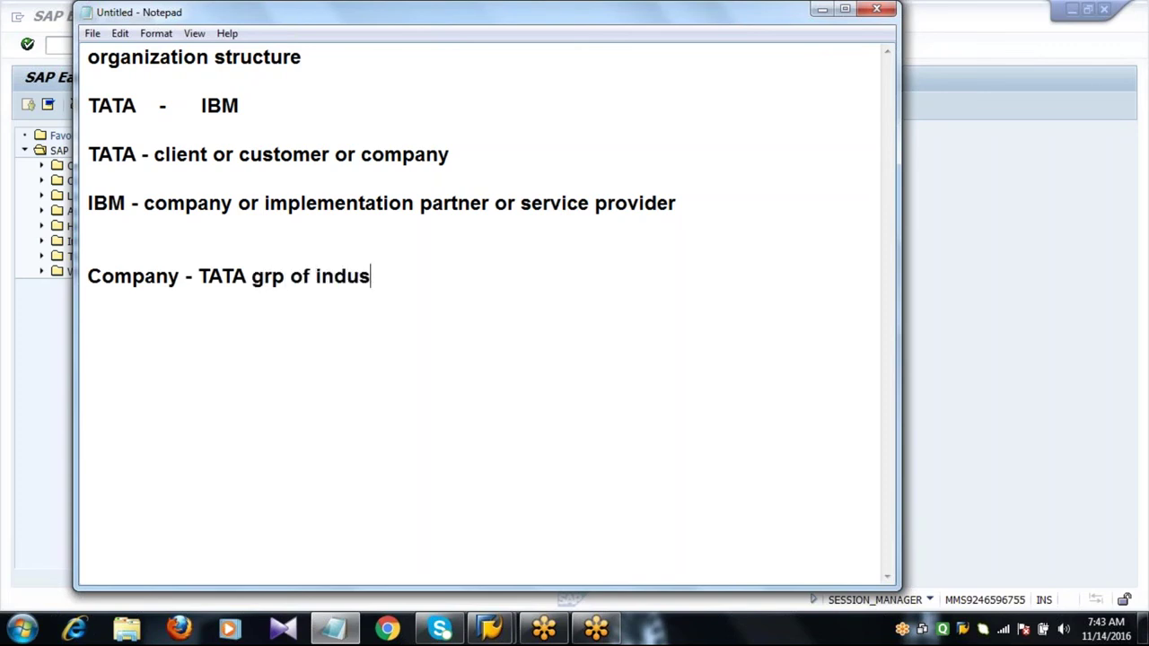
text(tries)
key(Return)
List steel, power and aerospace on separate lines beneath the company line.
text(steel)
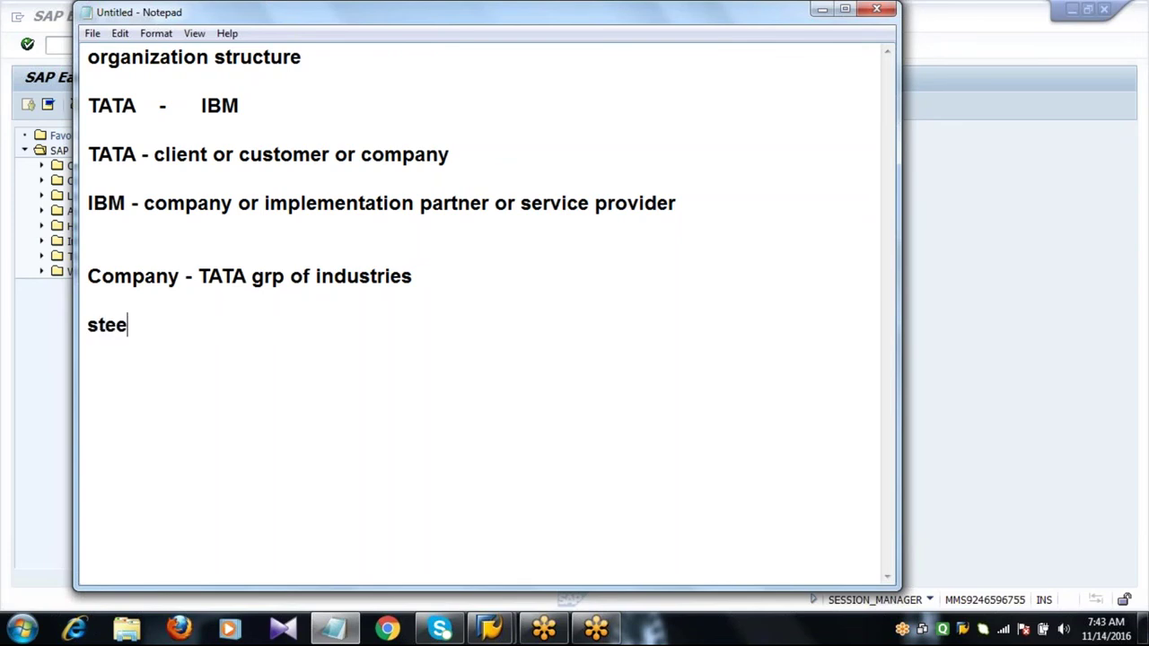
key(Return)
text(poer)
key(Return)
key(BackSpace)
key(BackSpace)
key(BackSpace)
key(BackSpace)
text(ower)
key(Return)
text(aerospace)
key(Return)
Continue the list with captial, construction, motors and software.
text(csap)
key(BackSpace)
key(BackSpace)
key(BackSpace)
text(aptial)
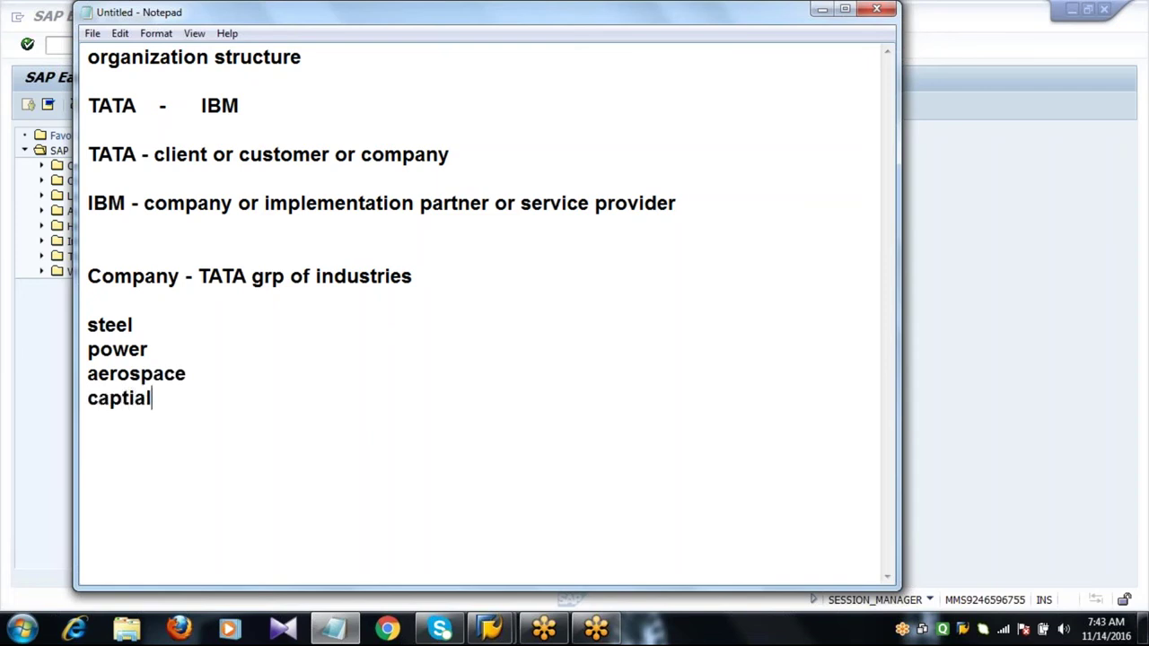
key(Return)
text(construction)
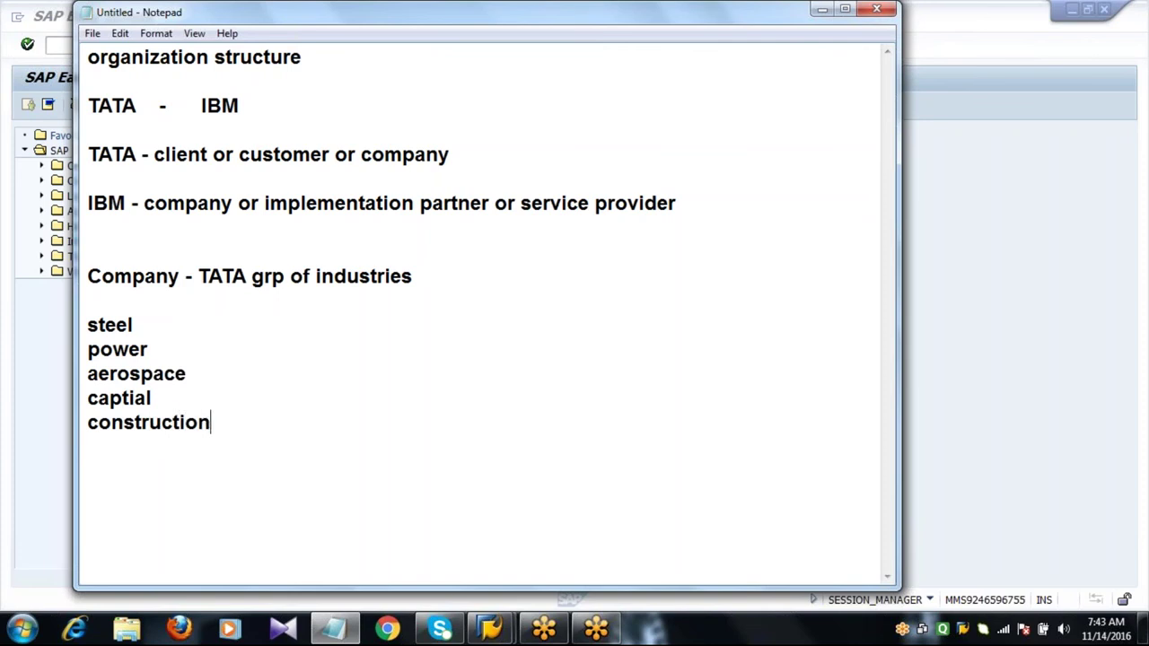
key(Return)
text(motors)
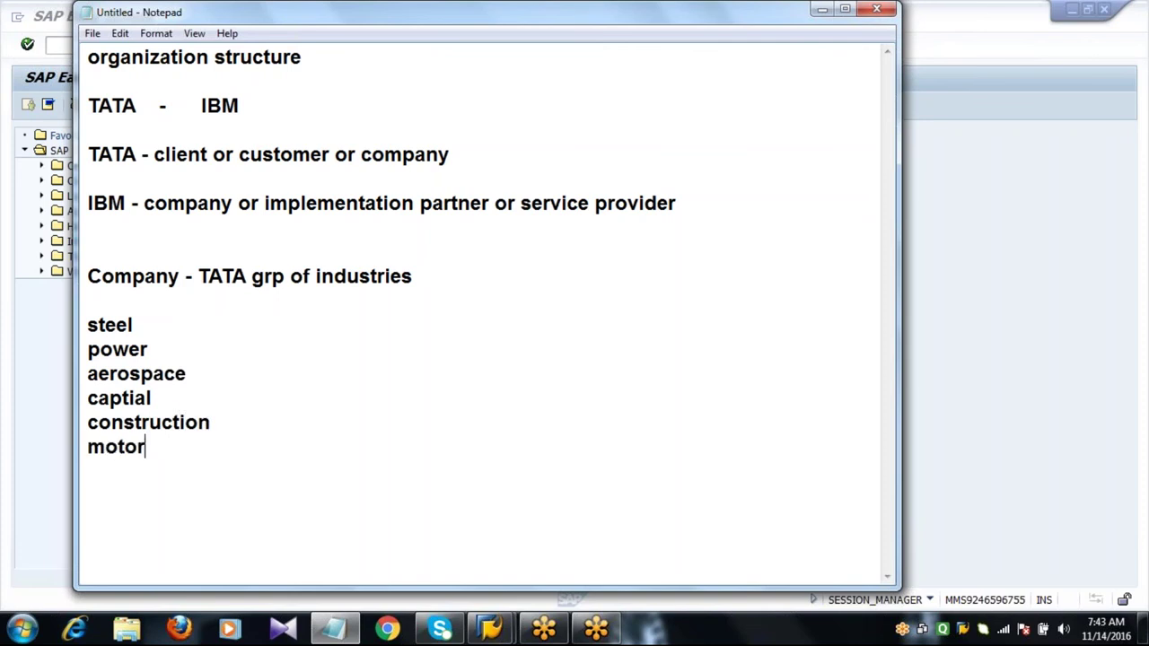
key(Return)
text(software)
key(Return)
key(Return)
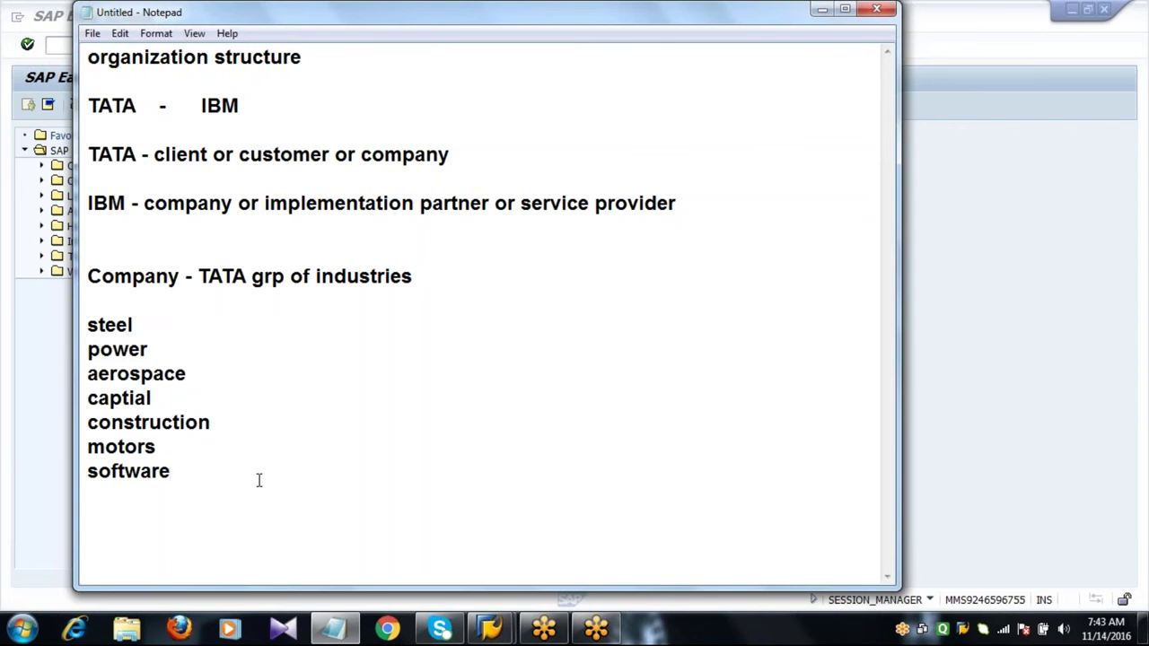
key(Return)
key(Return)
Add the lines 'company code' and 'tata steel' below the sector list.
text(company code)
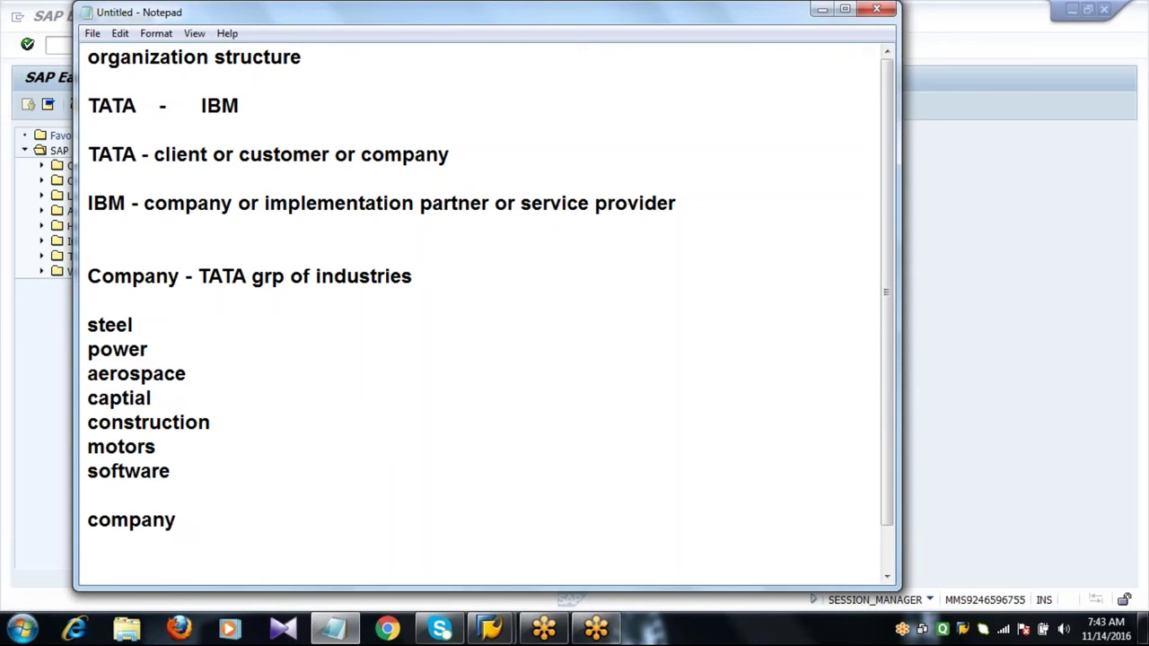
key(Return)
key(Return)
key(Return)
key(Return)
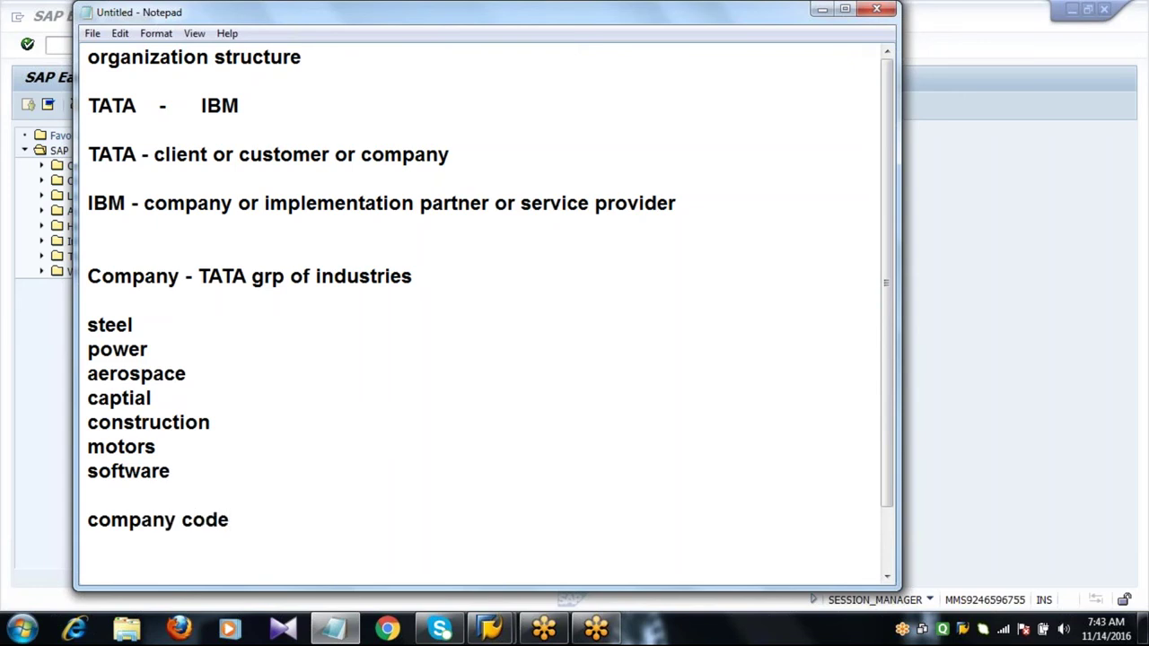
key(Return)
key(Return)
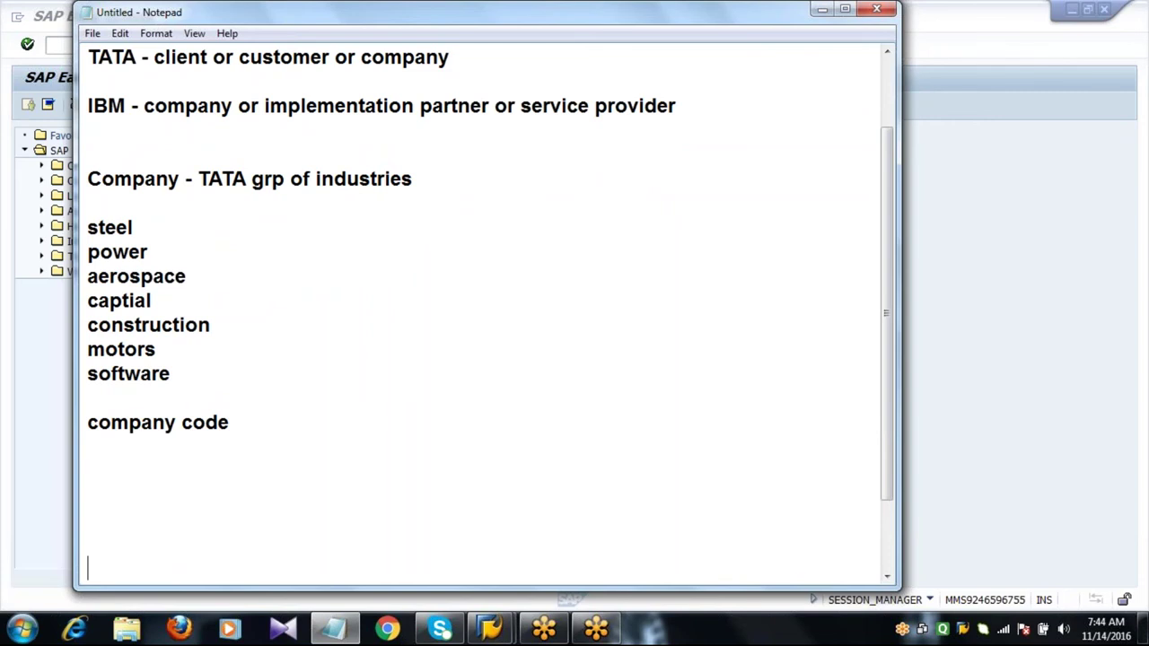
click(167, 214)
click(144, 487)
text(tata steel)
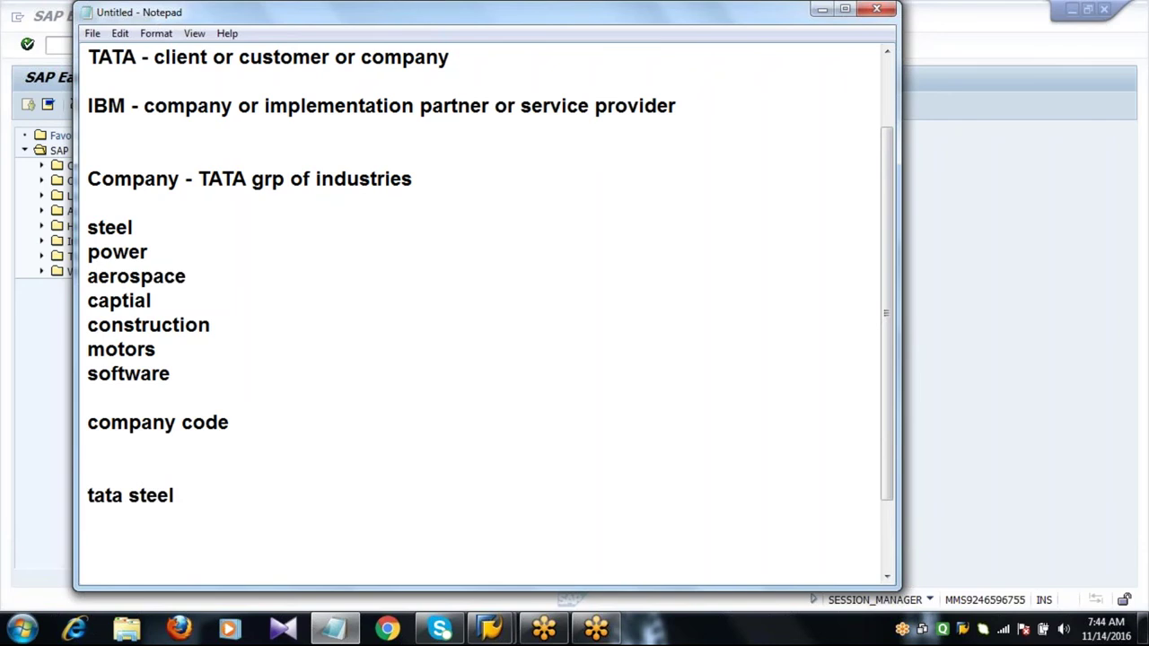
key(Return)
key(Return)
key(Return)
key(Return)
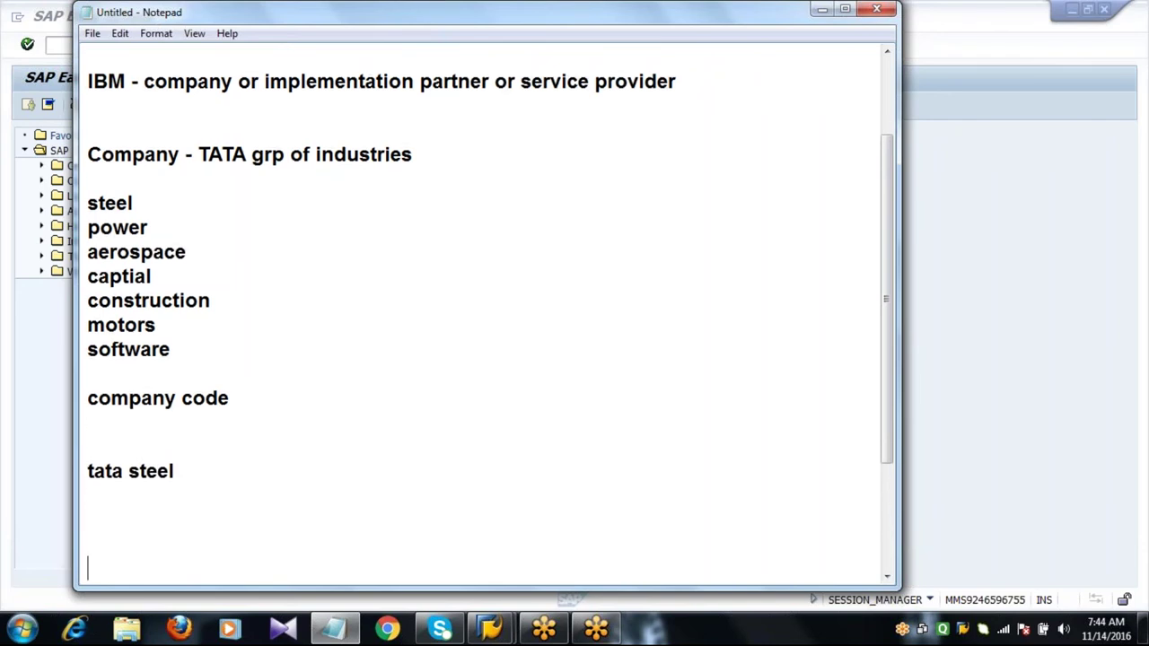
key(Return)
key(Return)
key(Return)
key(Return)
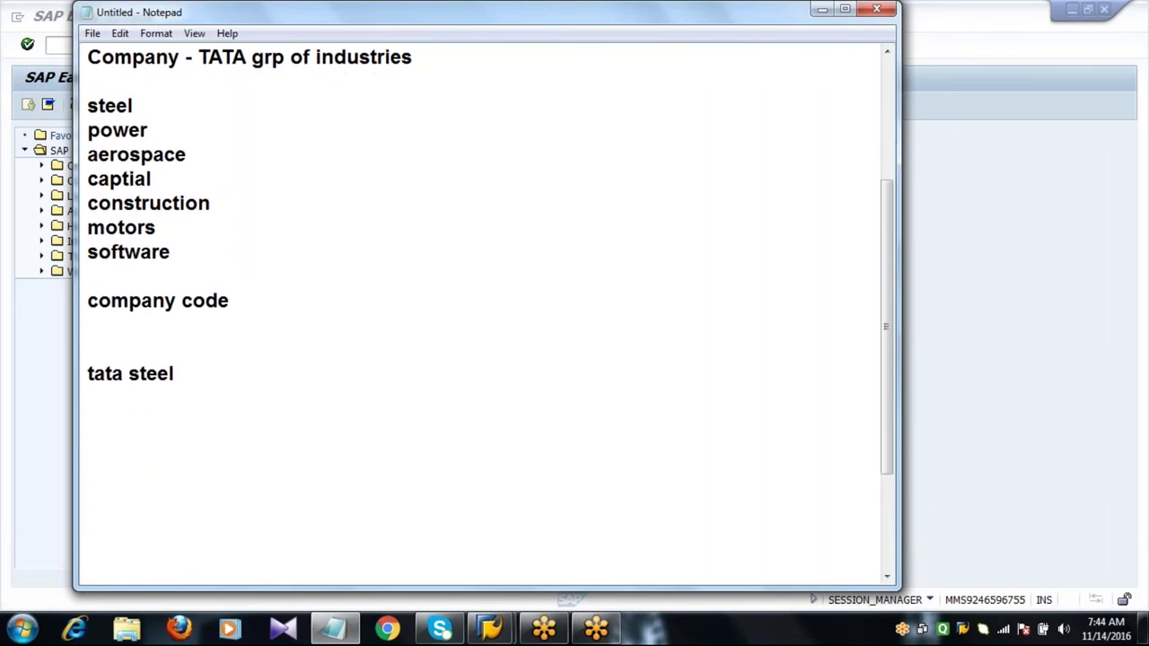
Type plant1, plant2 and plant3 on their own lines under 'tata steel'.
click(112, 430)
text(plant1)
key(Return)
text(plant2)
key(Return)
text(plant3)
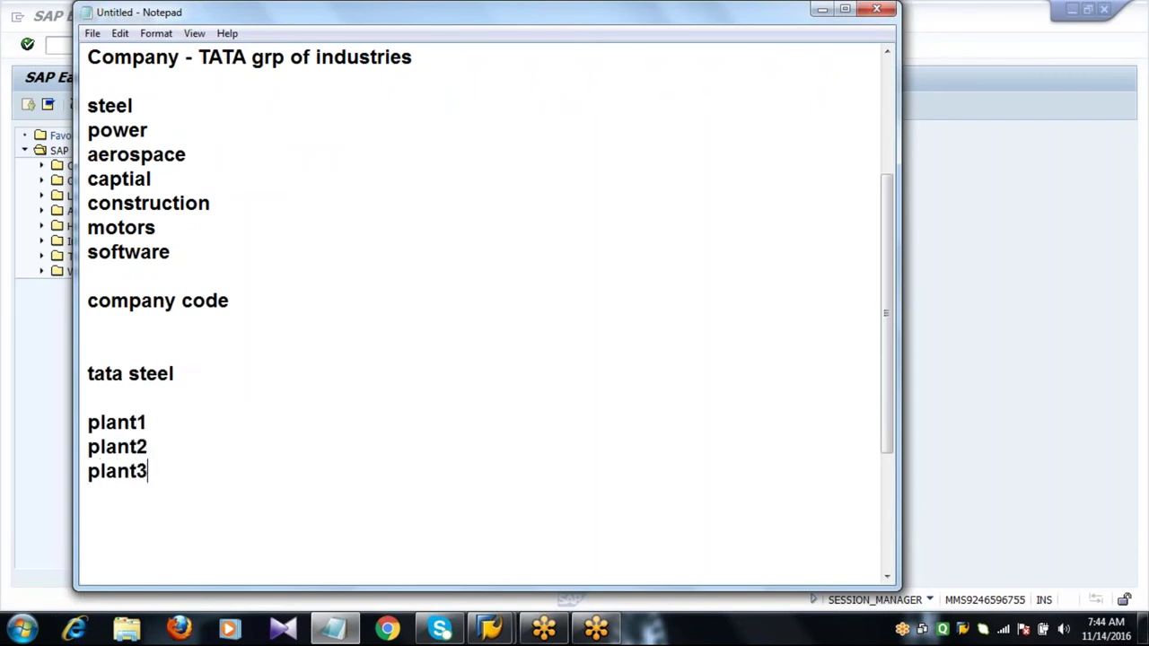
key(Return)
key(Return)
key(Return)
key(Return)
key(Return)
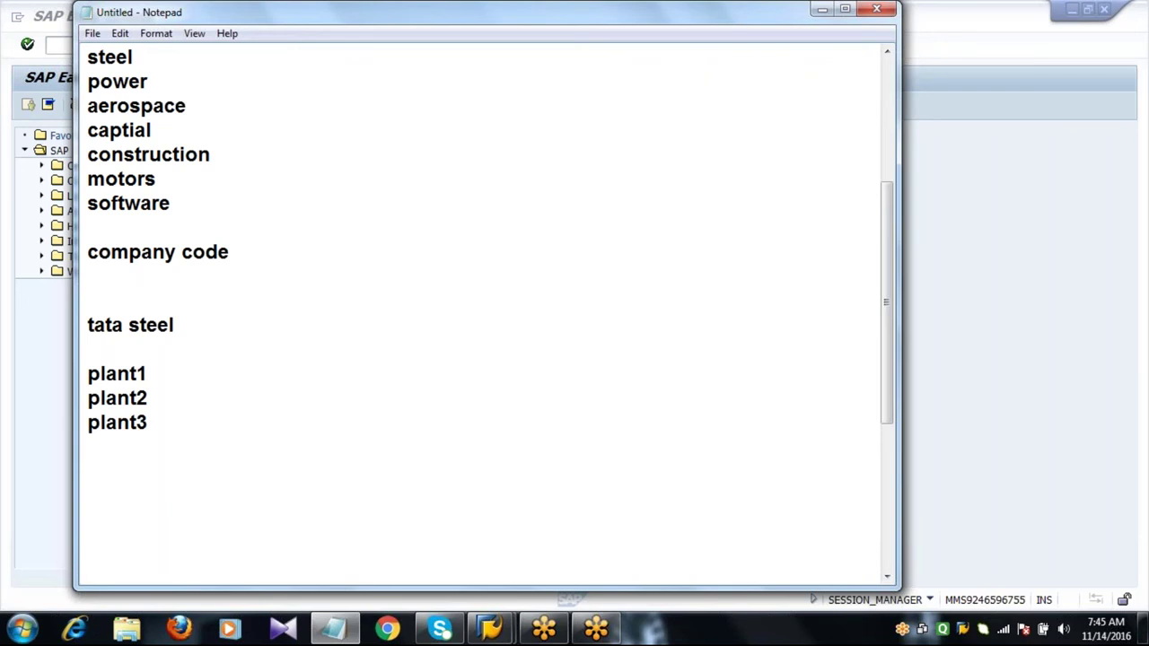
key(ctrl+a)
Replace the notes with 'configuration settings for creating org.structure' and 'define company'.
key(Delete)
text(confi)
text(guration )
text(see)
key(BackSpace)
text(ttings for c)
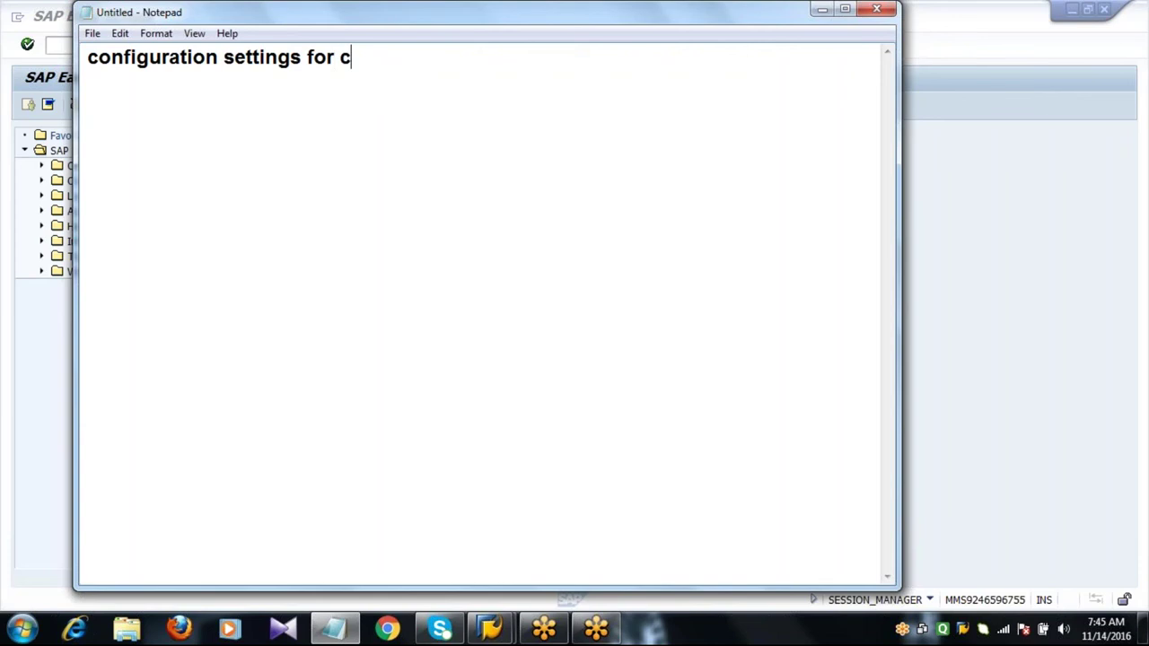
text(reatin)
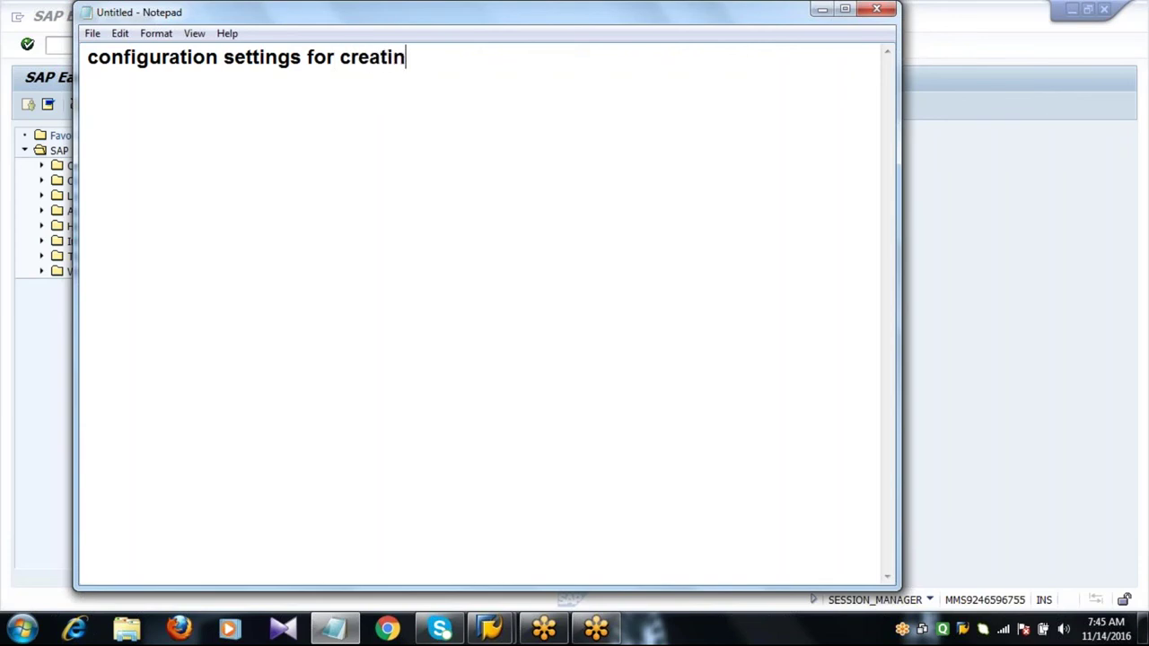
text(g org.struic)
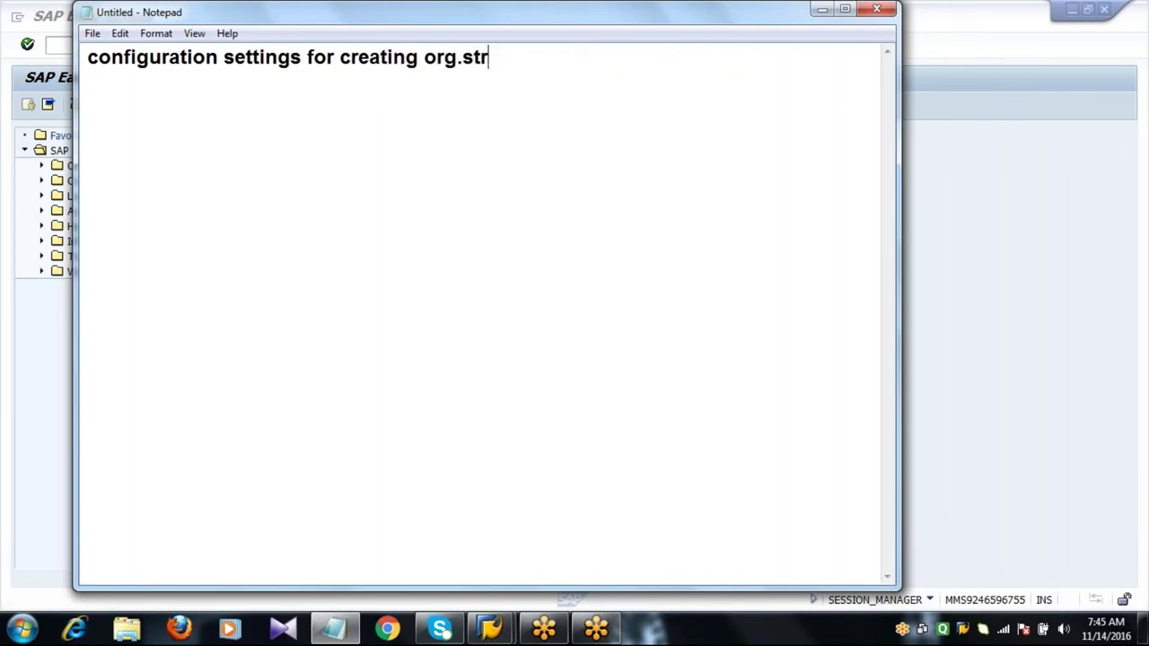
key(BackSpace)
key(BackSpace)
text(cture)
key(Return)
key(Return)
text(define c)
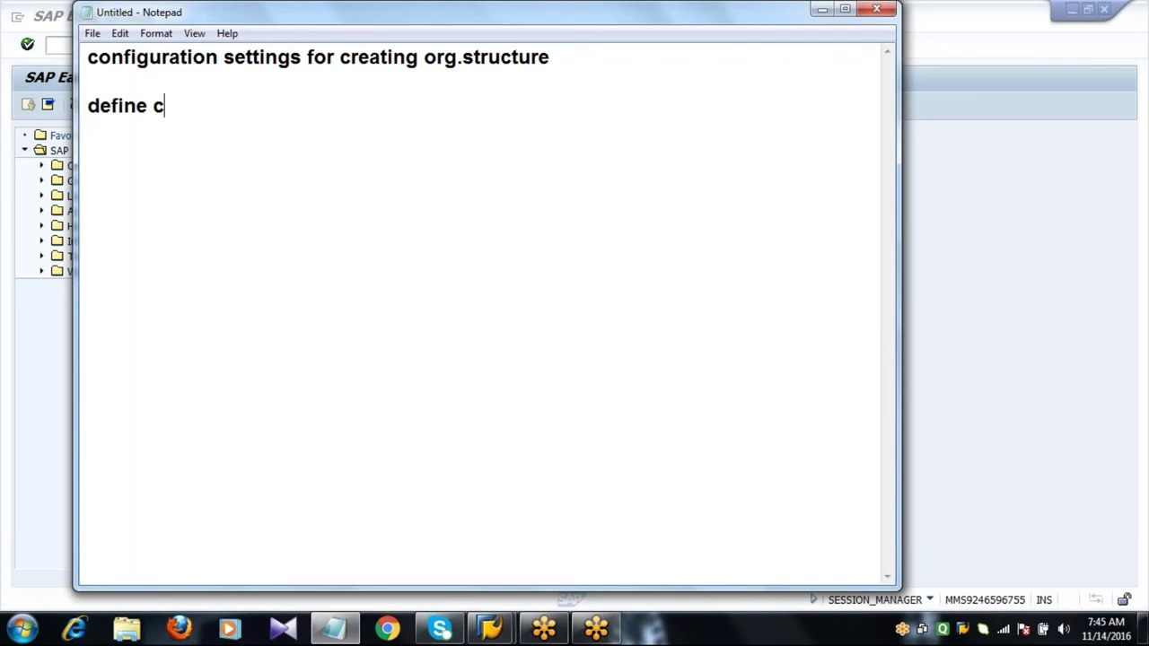
text(ompany)
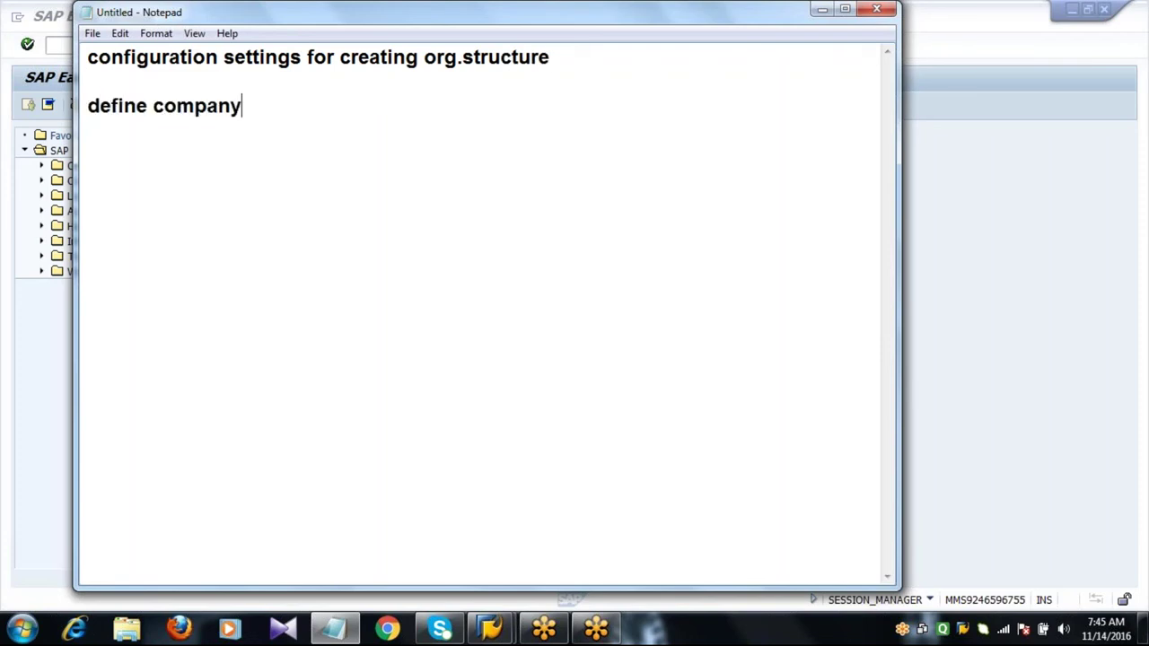
key(Return)
key(Return)
Write the path 'spro - sap reference img - enterprise structure - definition - financial accounting - define company'.
text(spro - sap re)
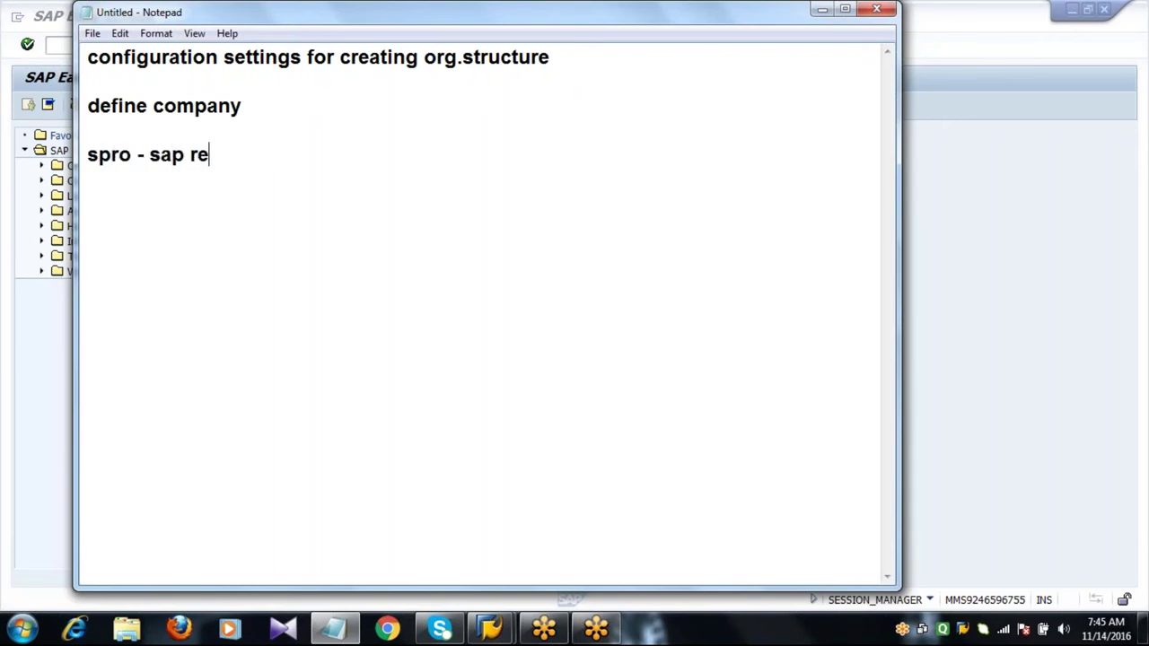
text(ference img )
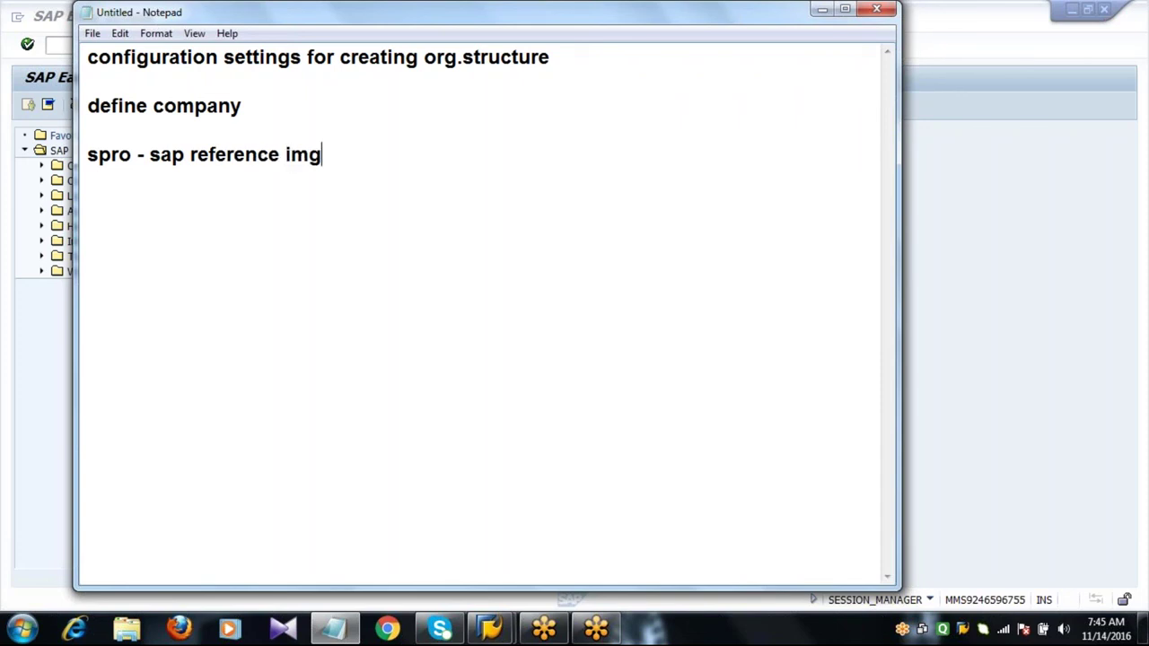
text(- enterprise str)
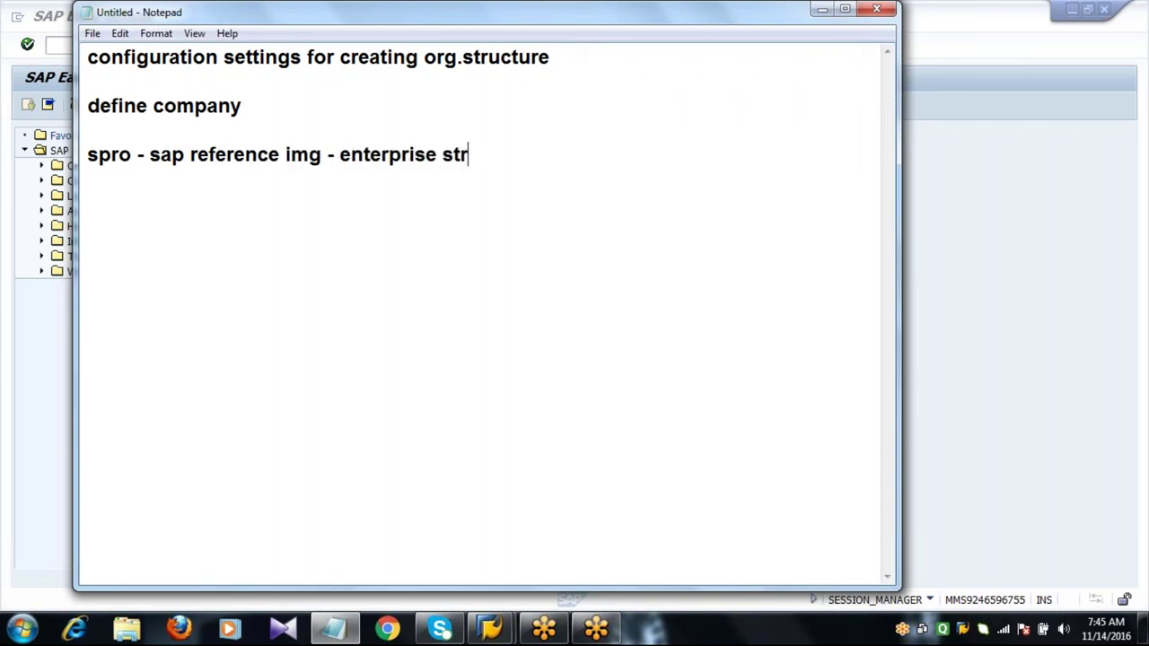
text(ucture)
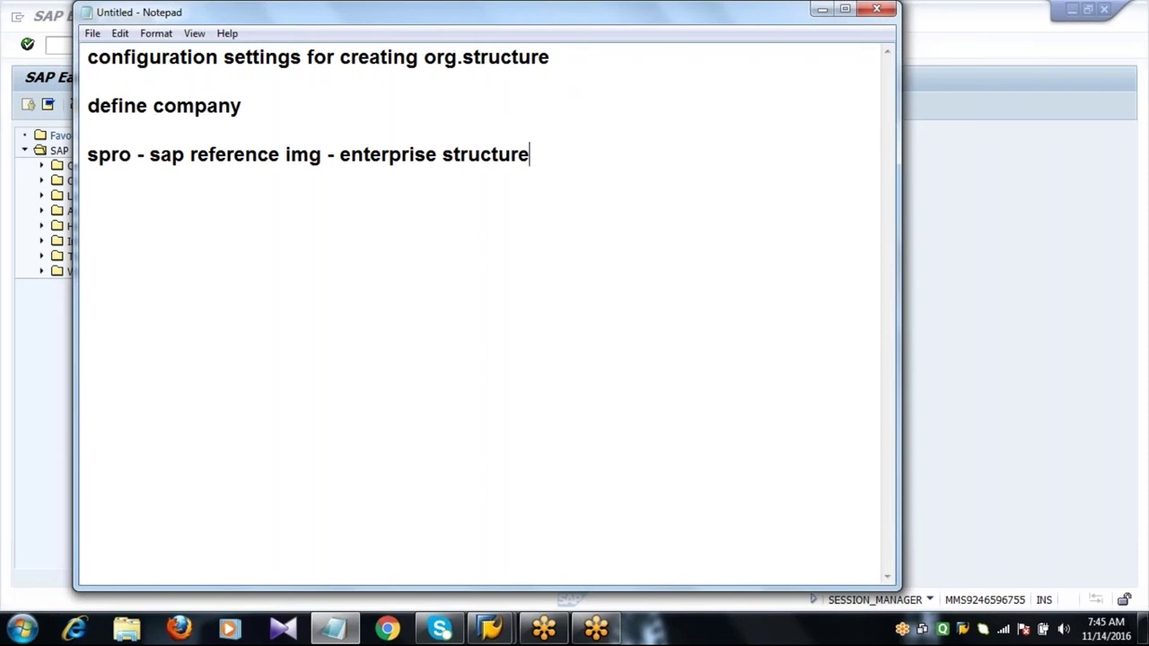
text( - definiti)
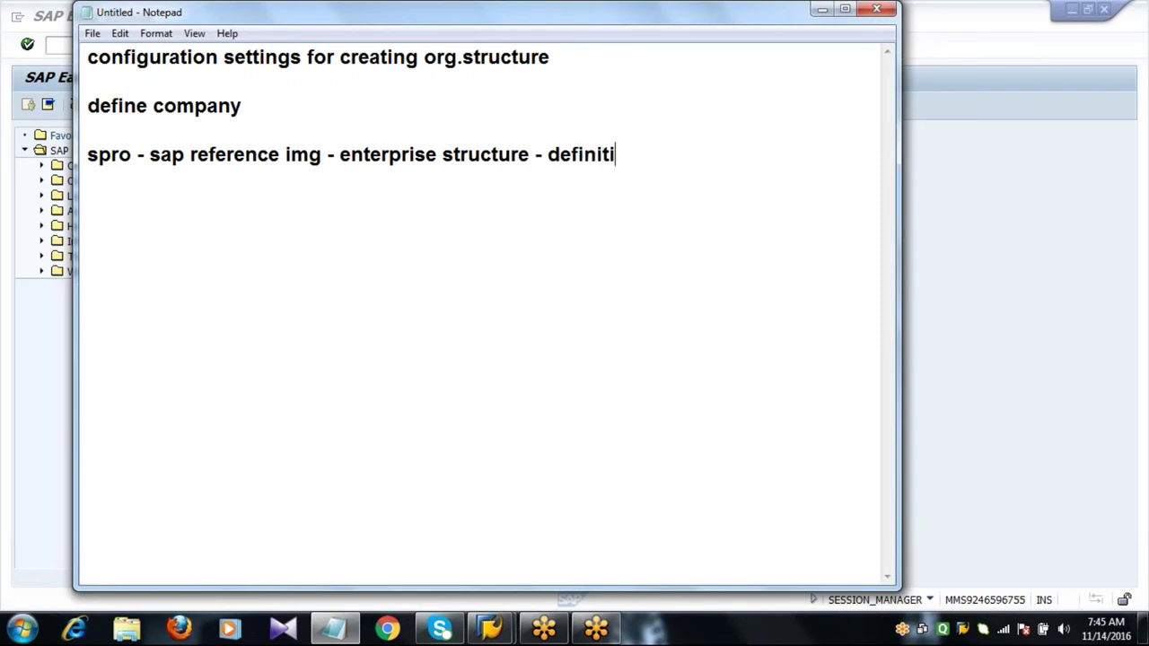
text(on - financial accounting)
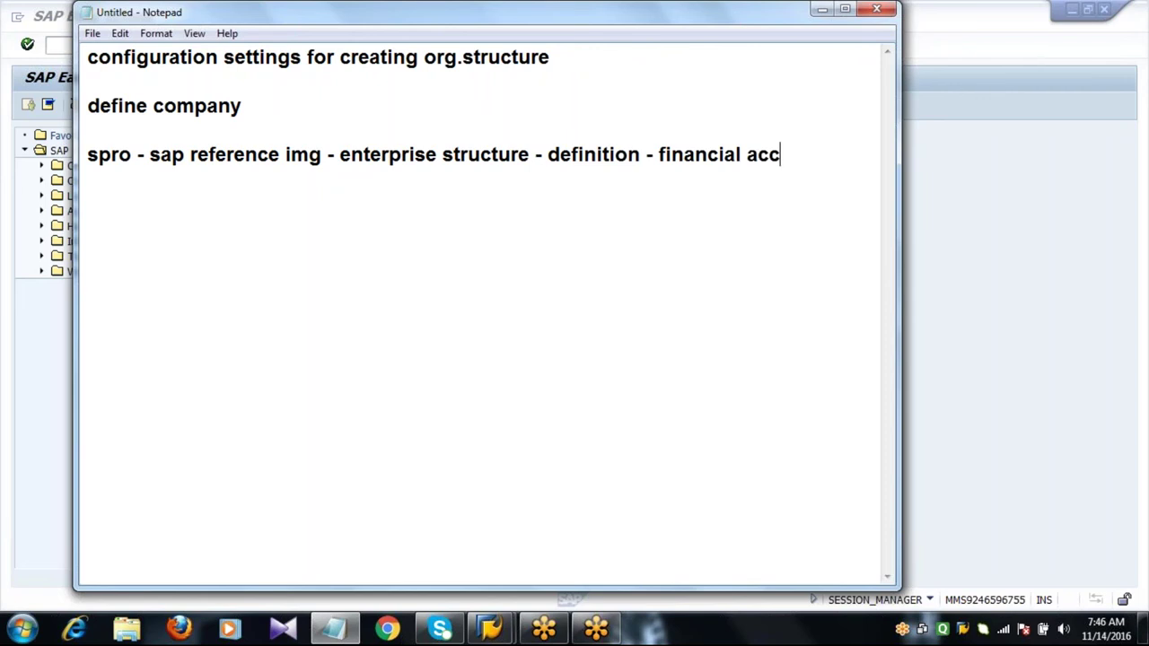
key(Return)
text(-d ef)
key(BackSpace)
key(BackSpace)
key(BackSpace)
key(BackSpace)
text(define c)
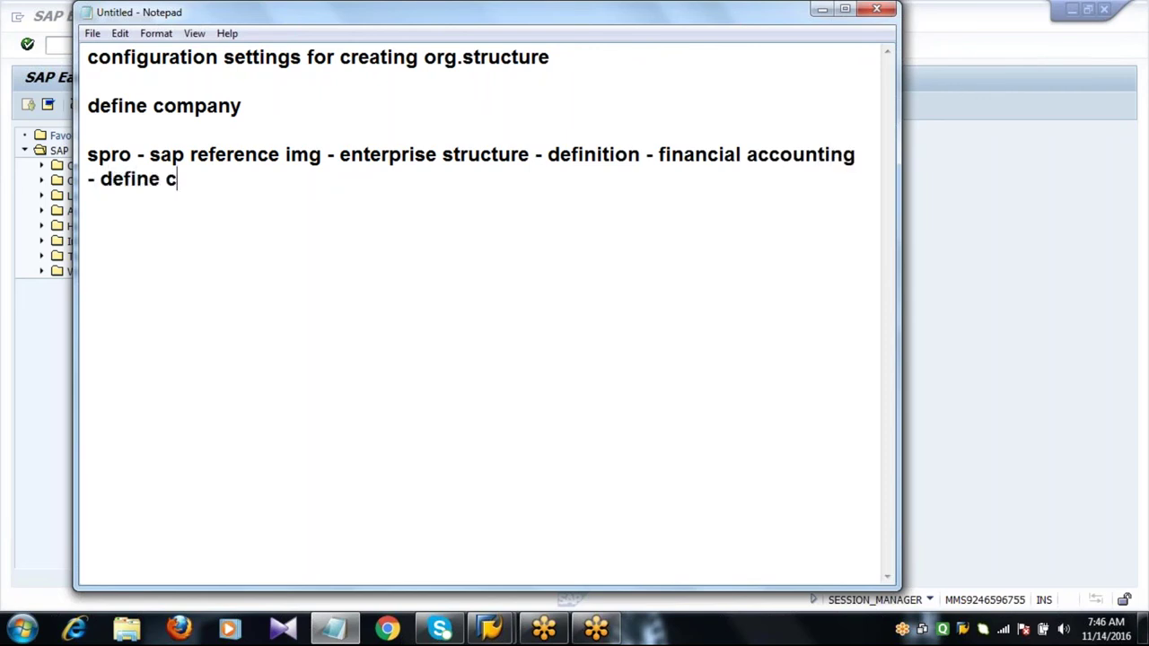
text(omapn)
key(BackSpace)
key(BackSpace)
key(BackSpace)
text(pany)
key(Return)
key(Return)
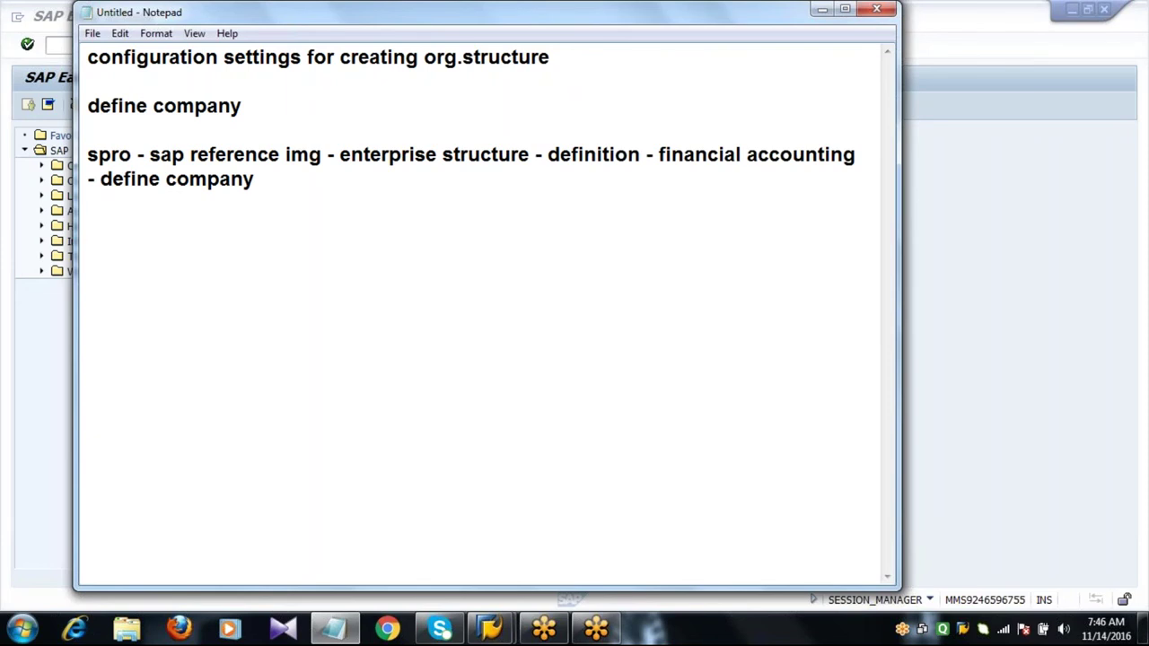
Run SPRO and expand SAP Reference IMG > Enterprise Structure > Definition > Financial Accounting.
click(50, 419)
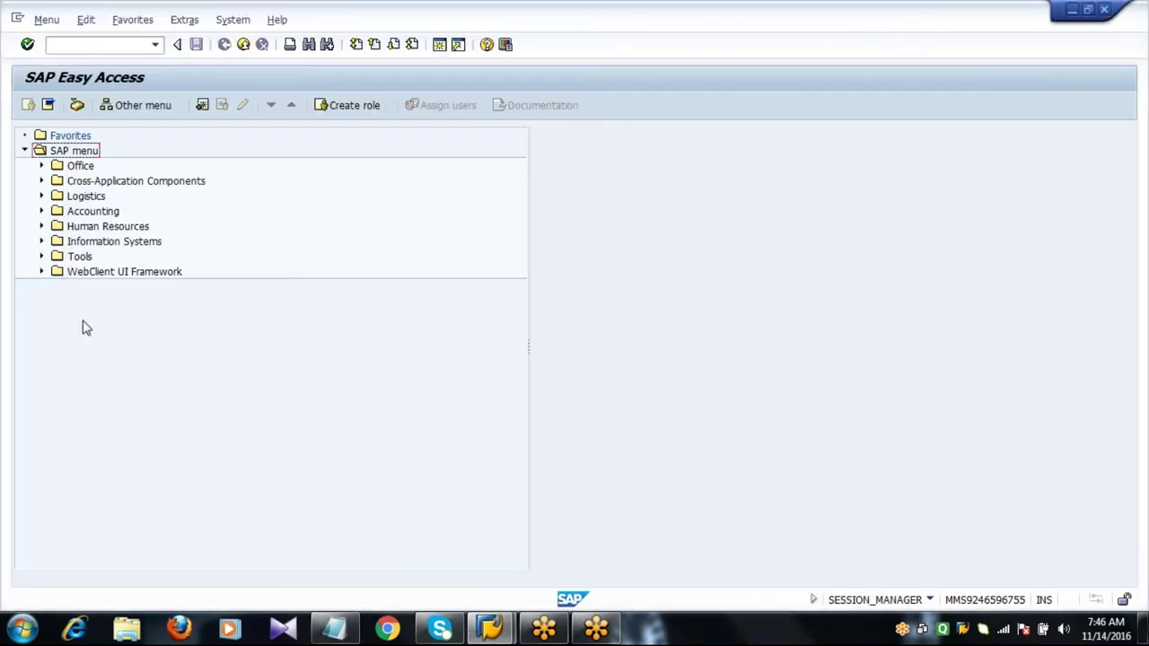
click(100, 45)
text(SPRO)
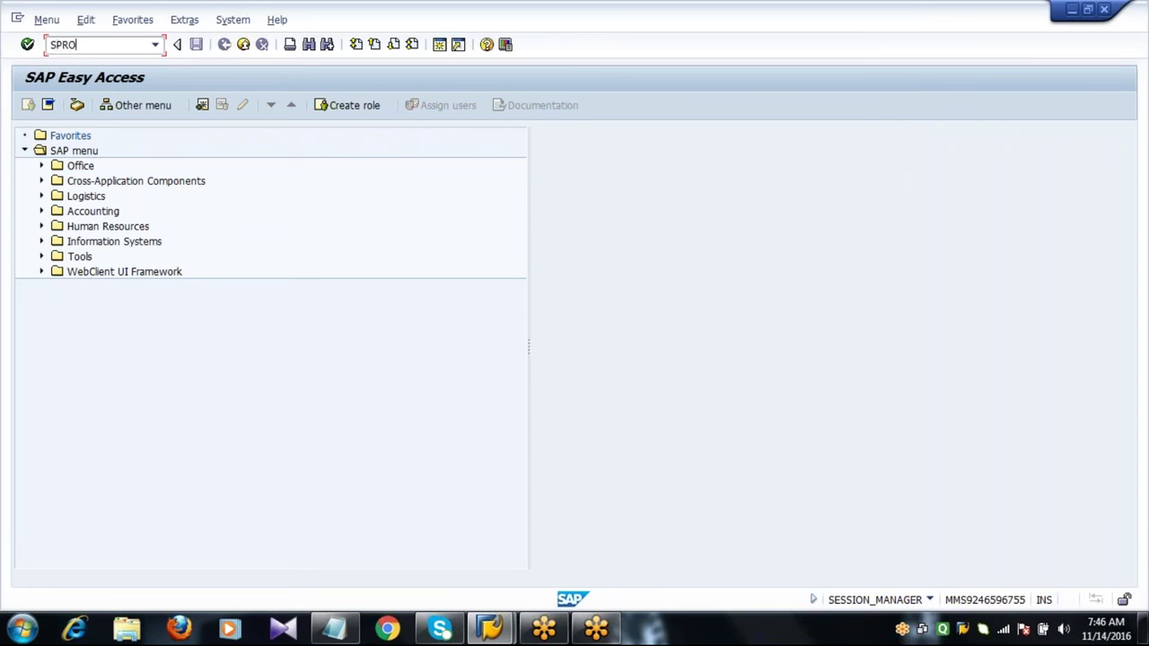
key(Return)
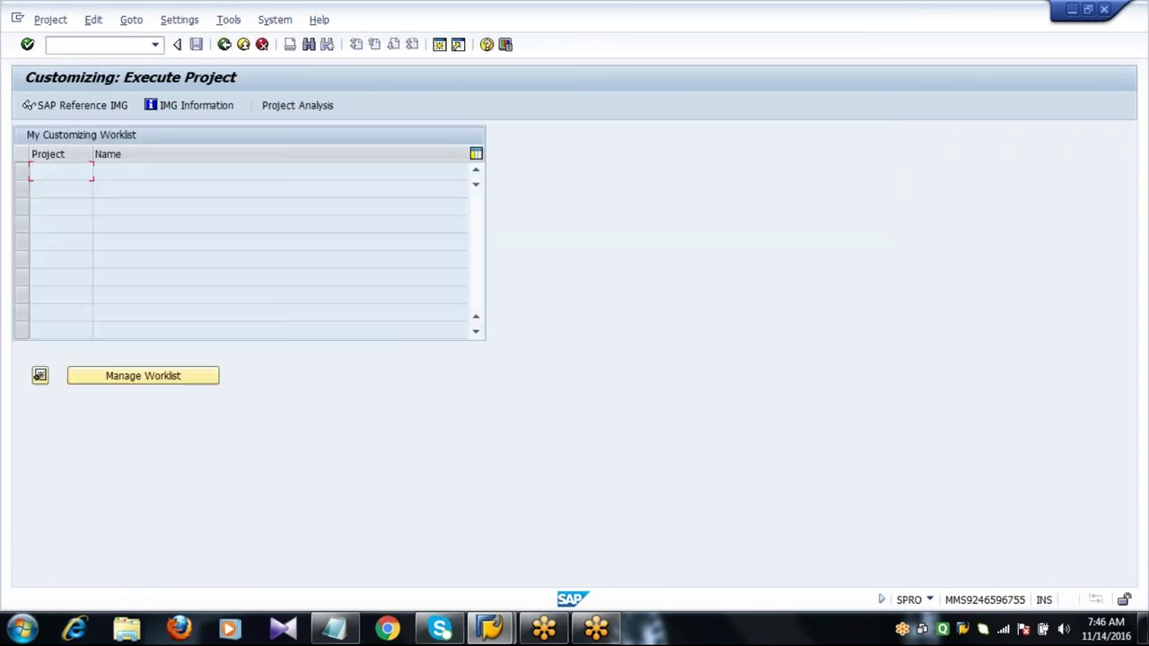
click(71, 109)
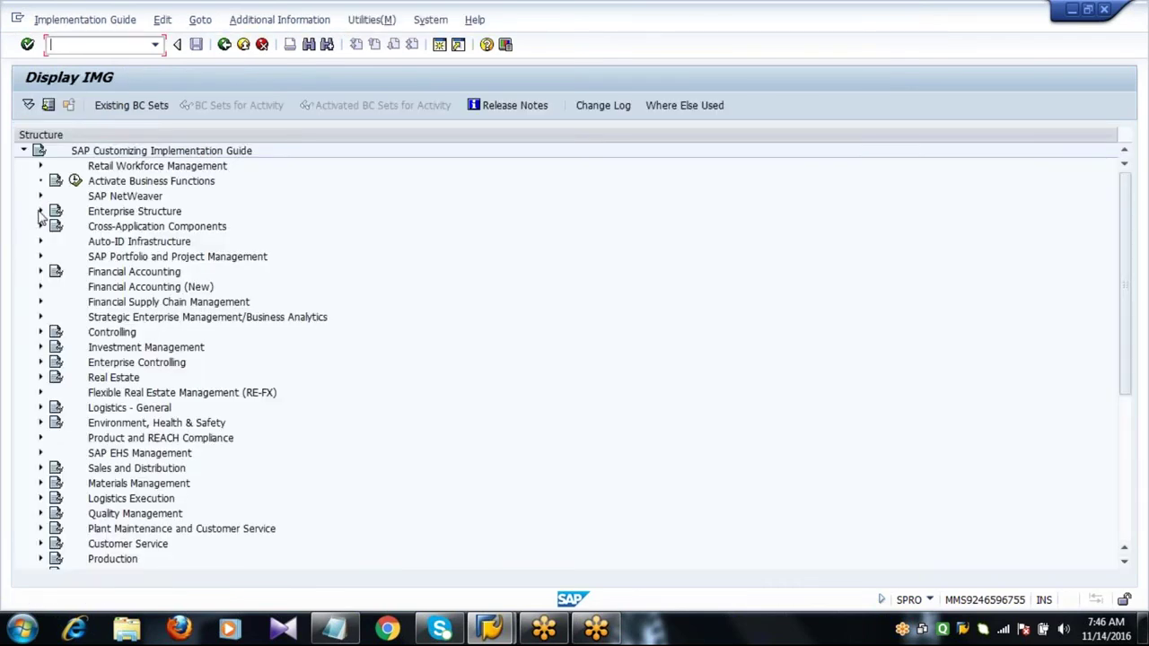
click(40, 211)
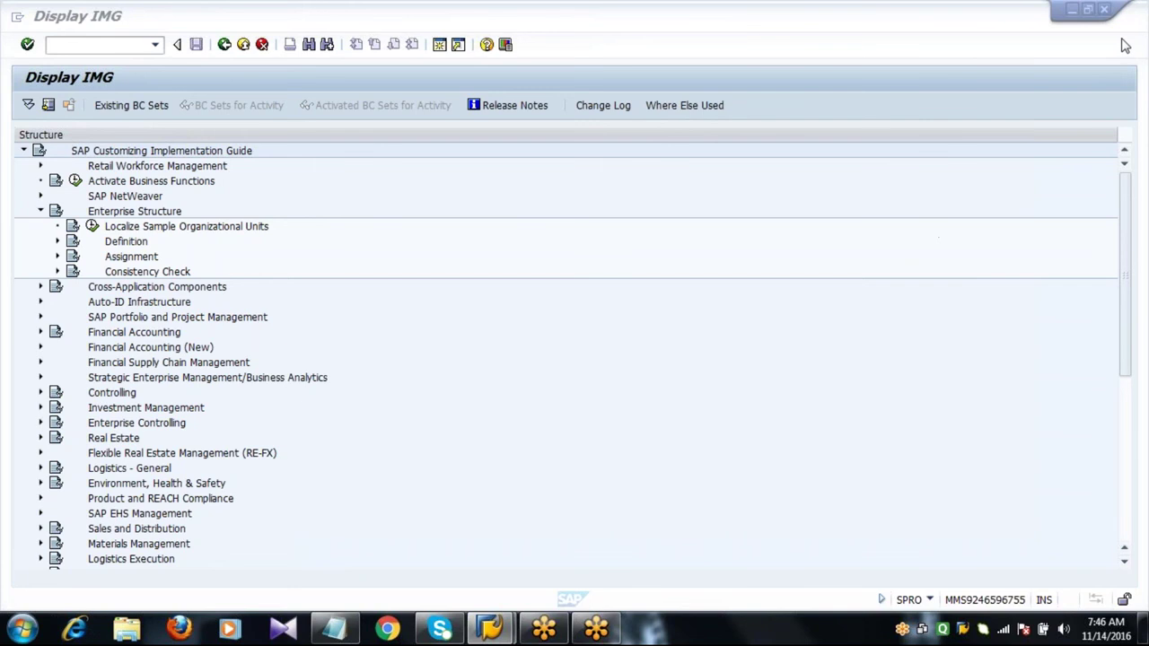
click(58, 242)
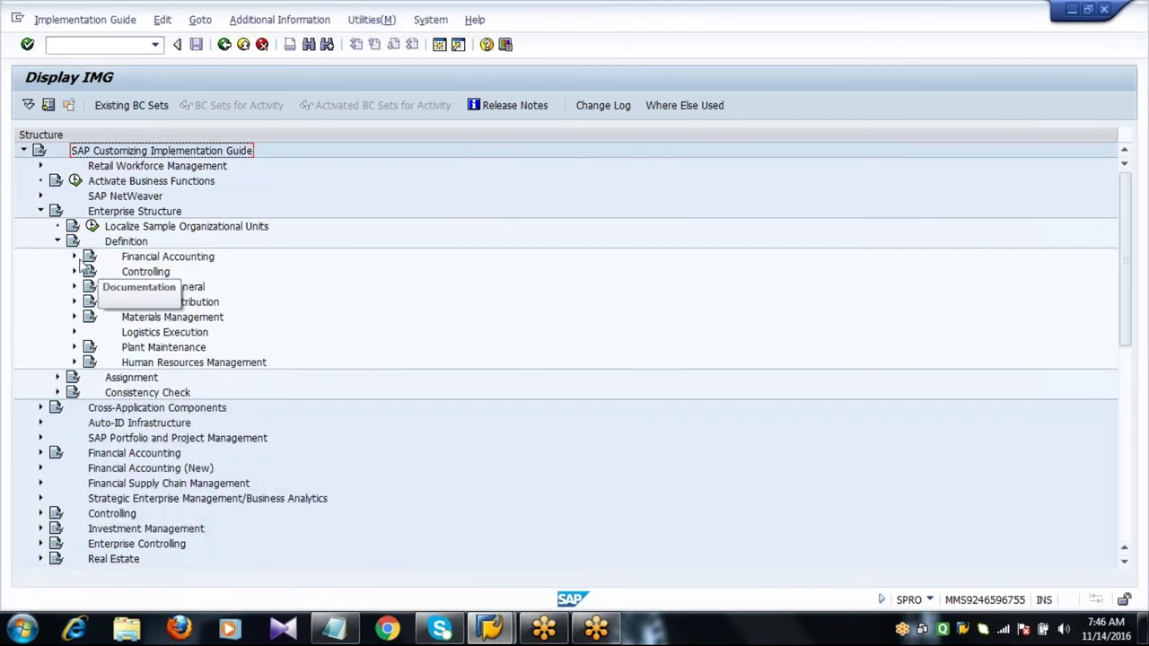
click(75, 256)
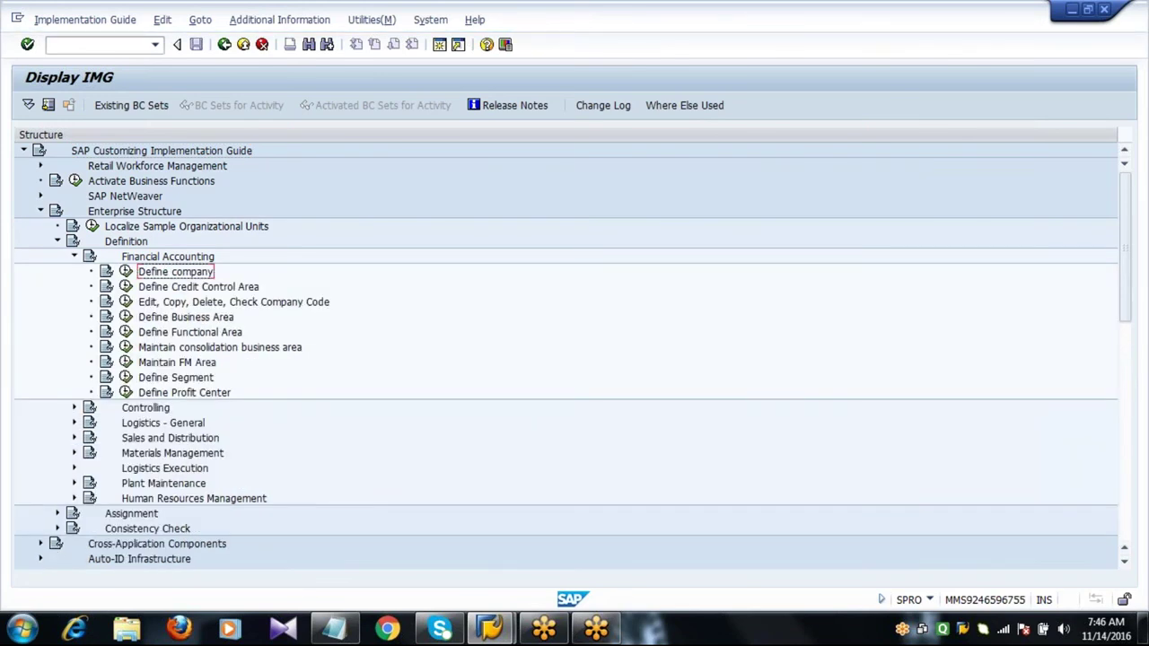
Return to SAP Easy Access and run SPRO again.
click(224, 49)
click(112, 47)
text(sPRO)
key(Return)
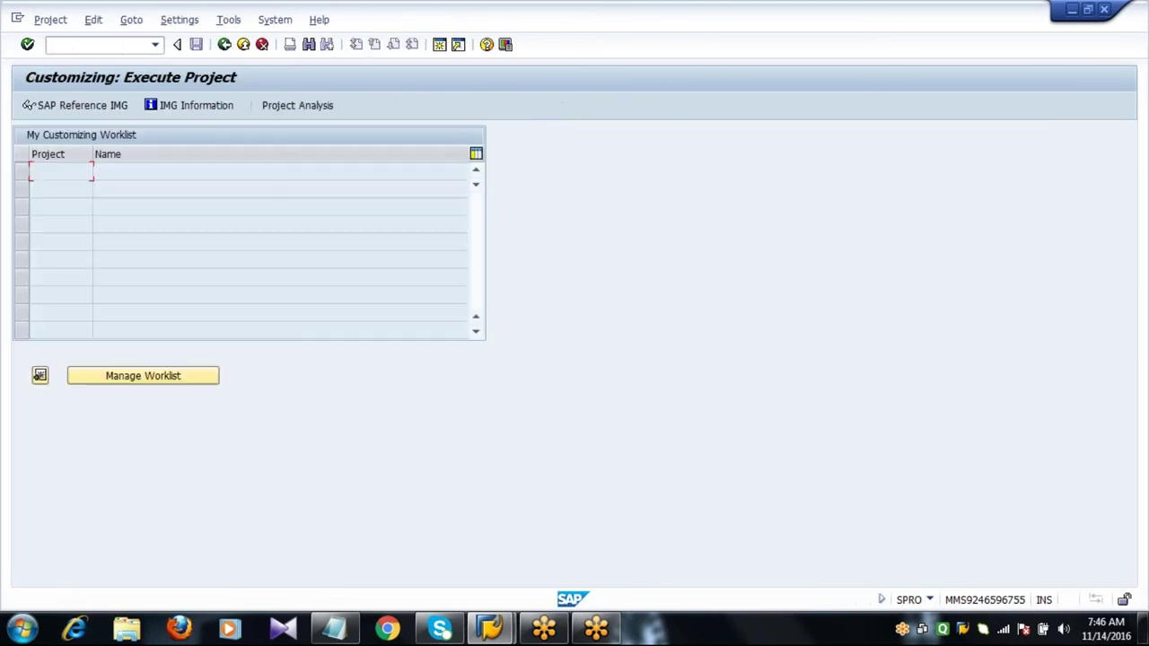
Go back to SAP Easy Access and rerun the SPRO transaction.
click(225, 44)
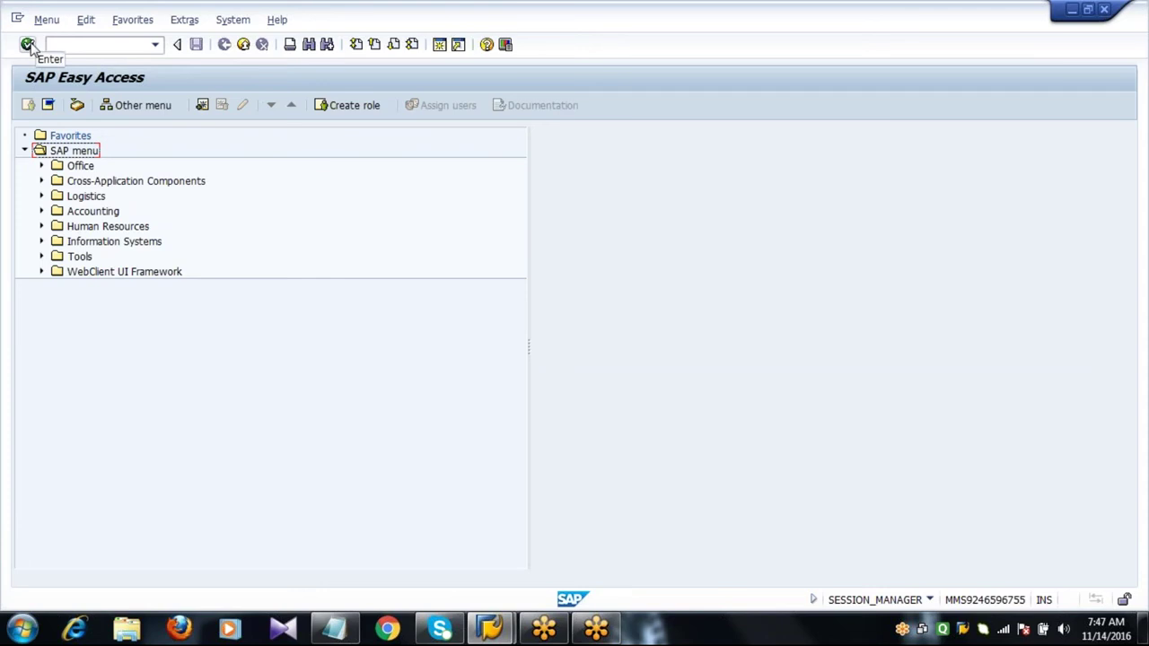
click(55, 44)
text(SPRO)
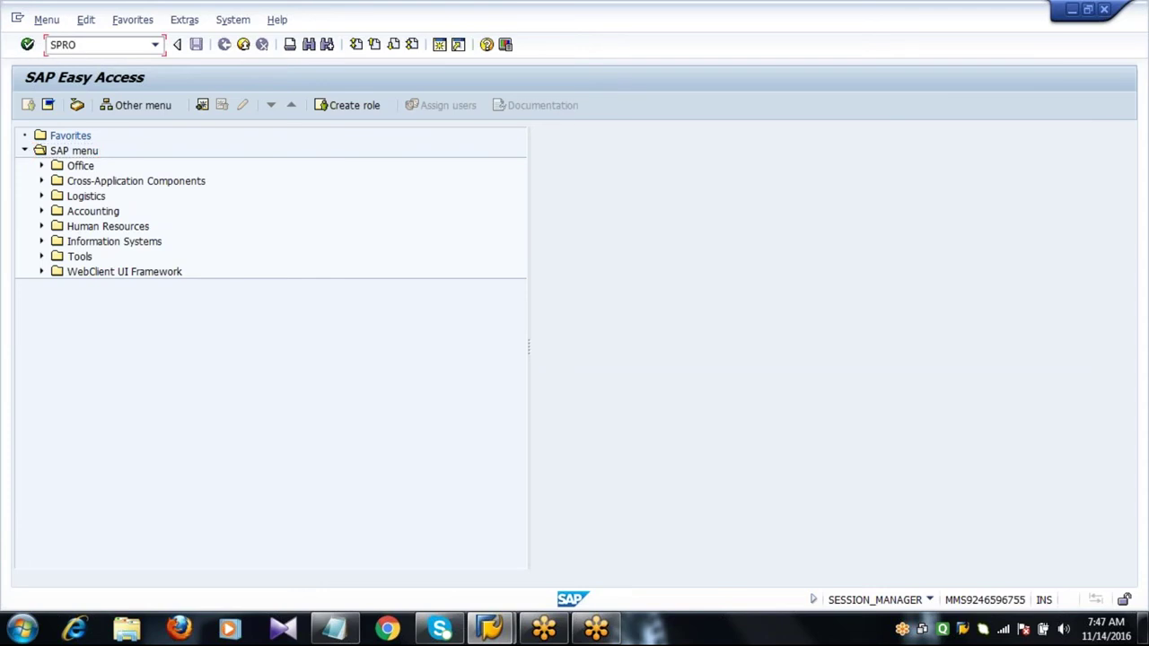
click(27, 45)
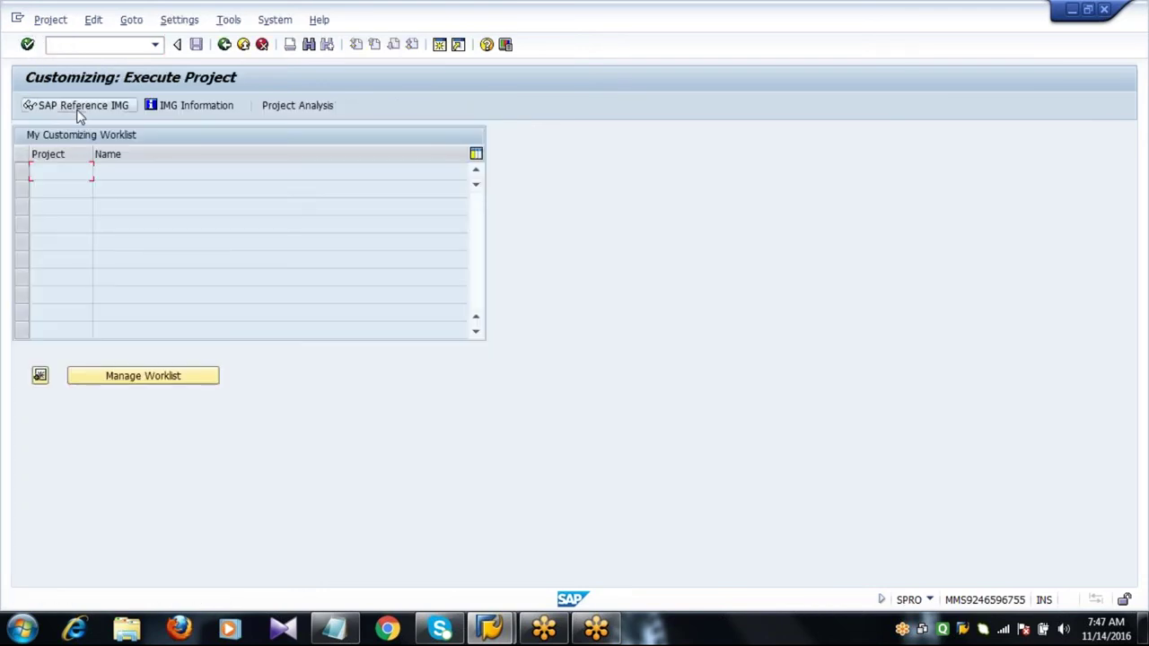
Expand SAP Reference IMG through Enterprise Structure, Definition and Financial Accounting to Define company.
click(78, 112)
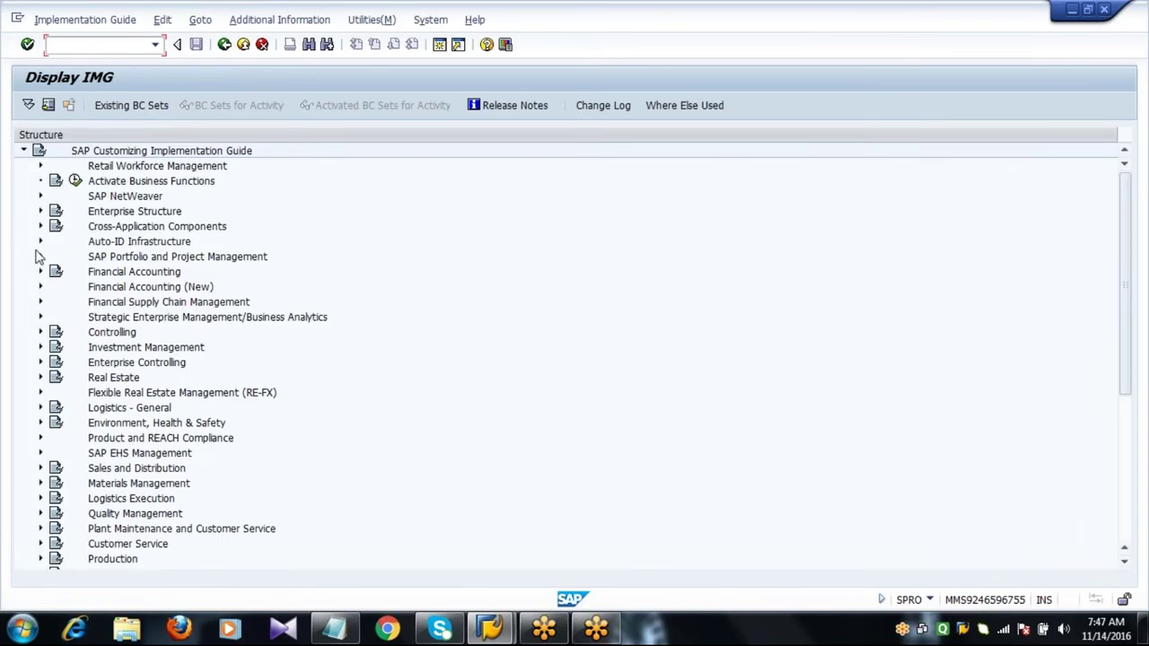
click(40, 211)
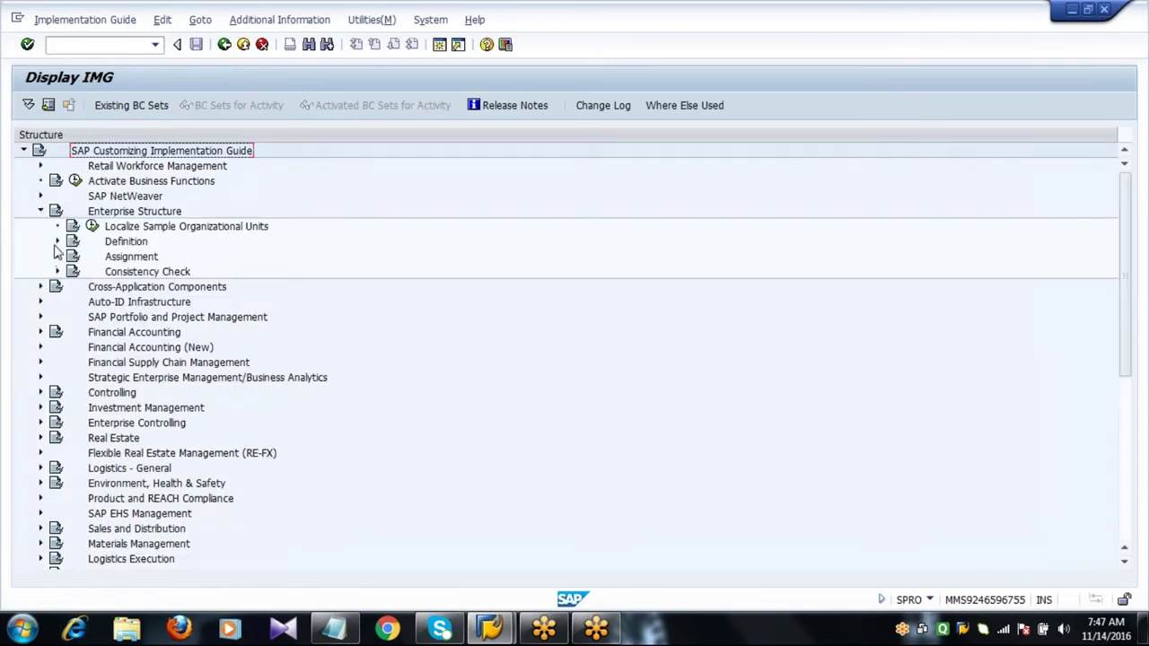
click(58, 243)
click(75, 258)
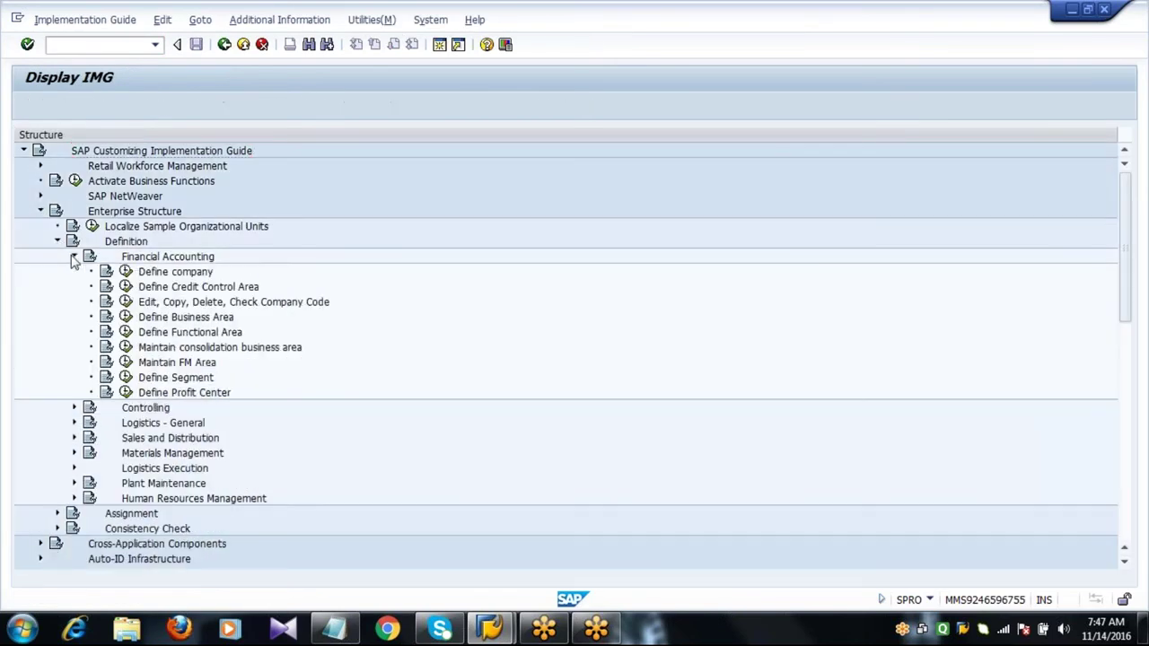
click(171, 273)
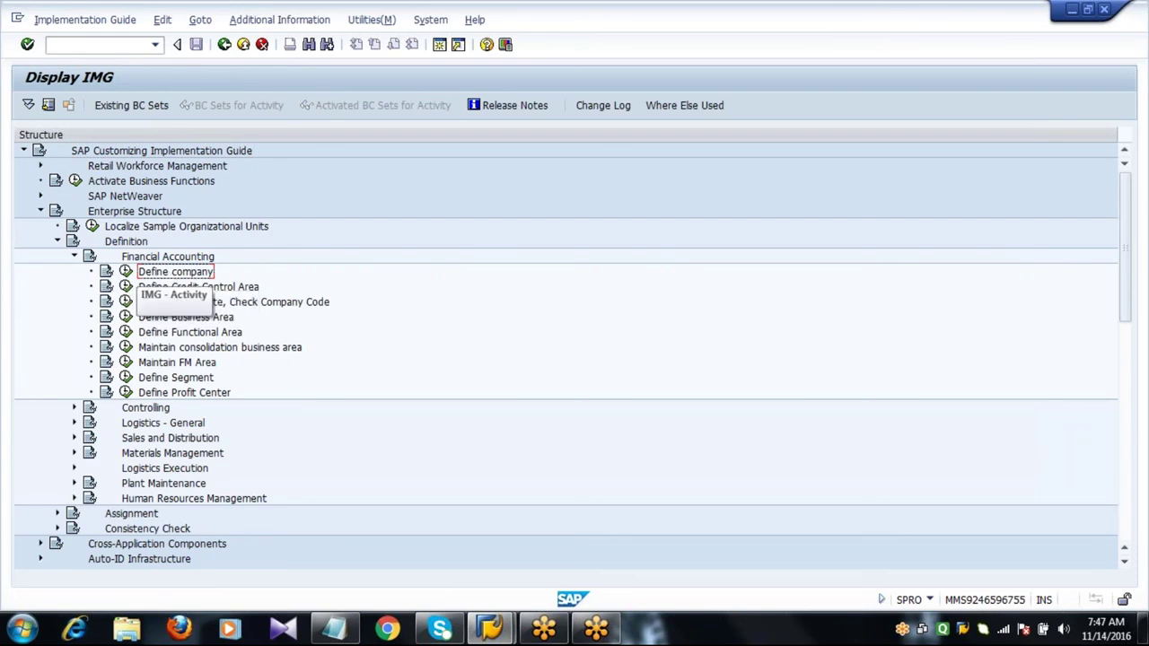
click(105, 273)
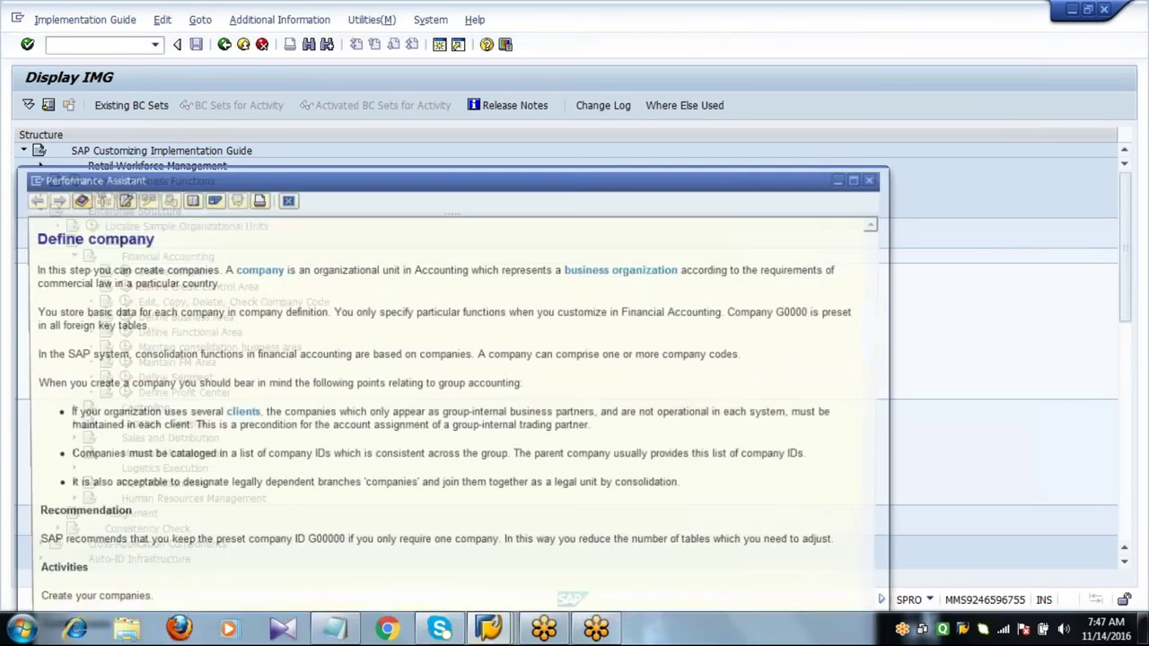
drag(478, 186, 555, 101)
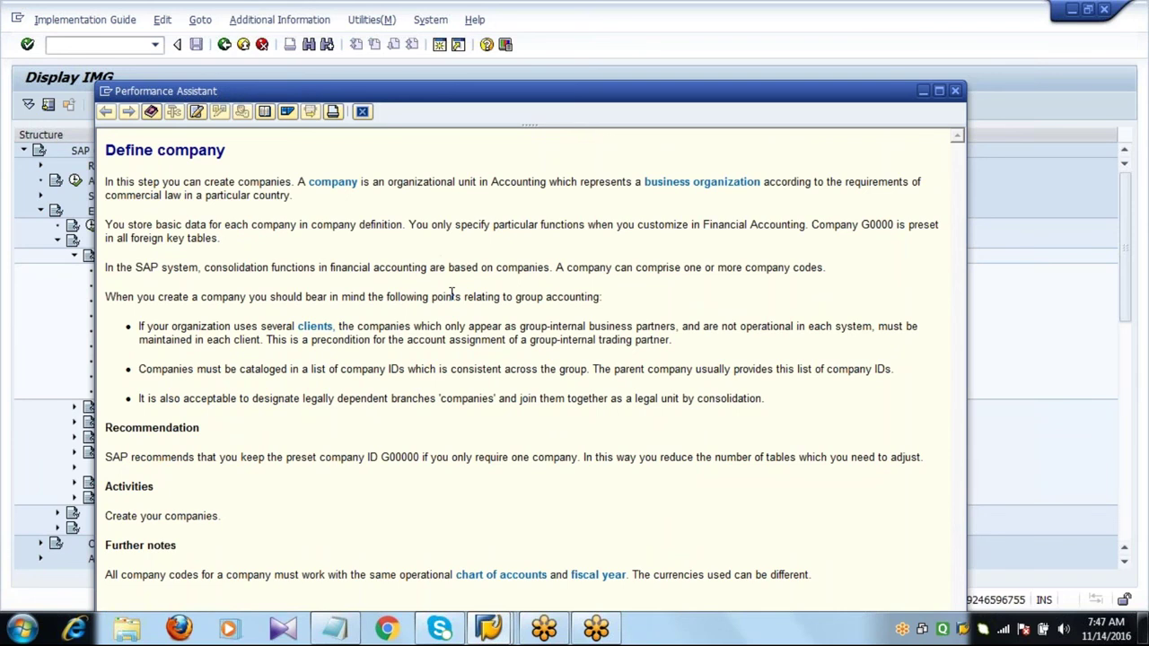
click(362, 113)
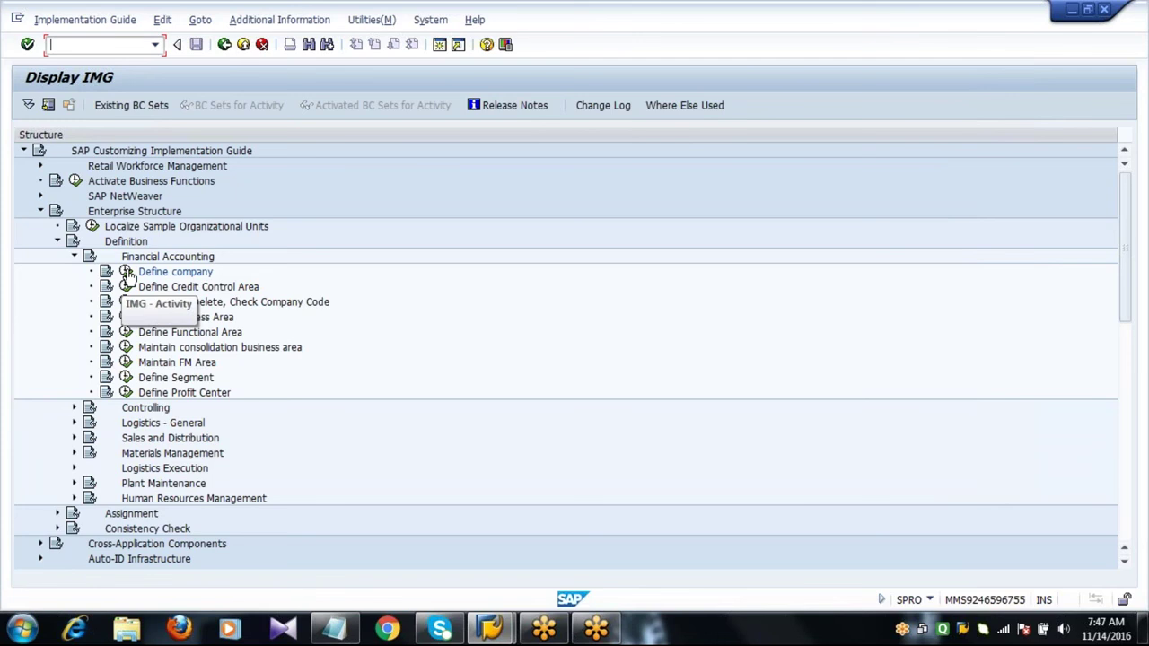
Run Define company, page through the existing companies, and start a New Entries form.
click(127, 273)
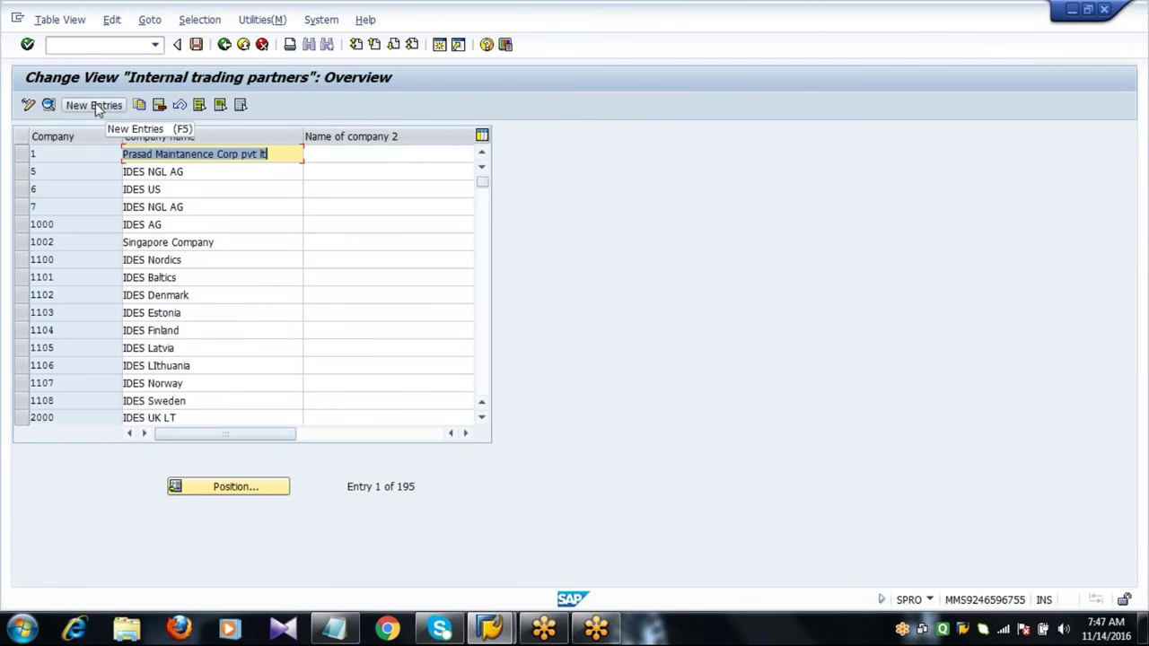
key(End)
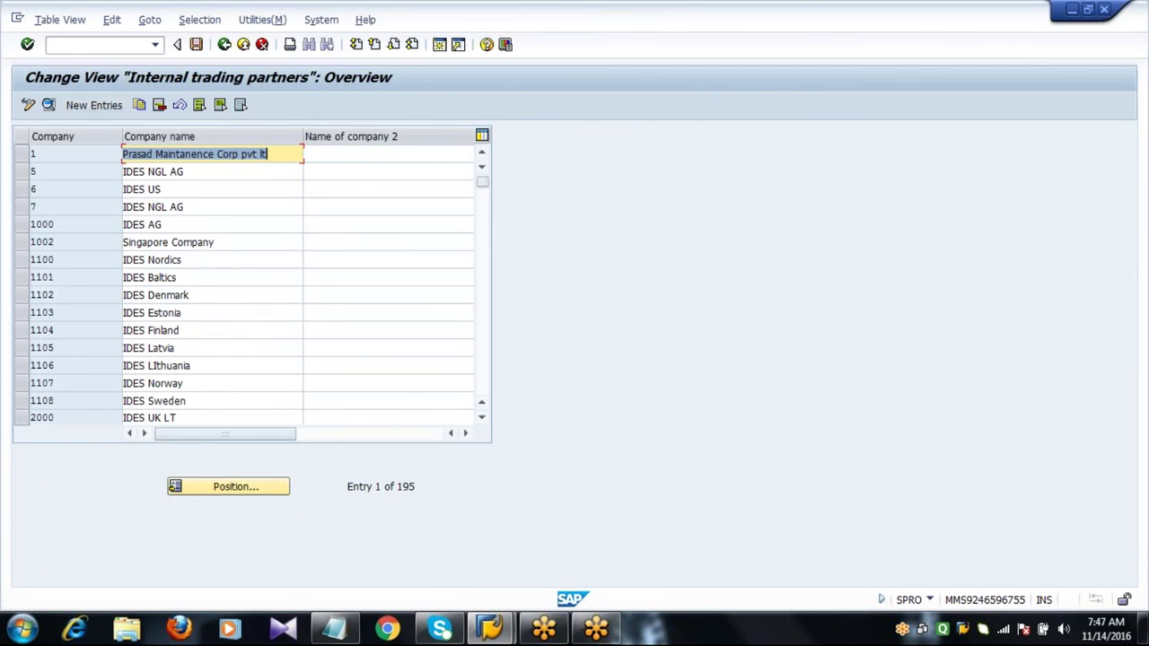
key(Page_Down)
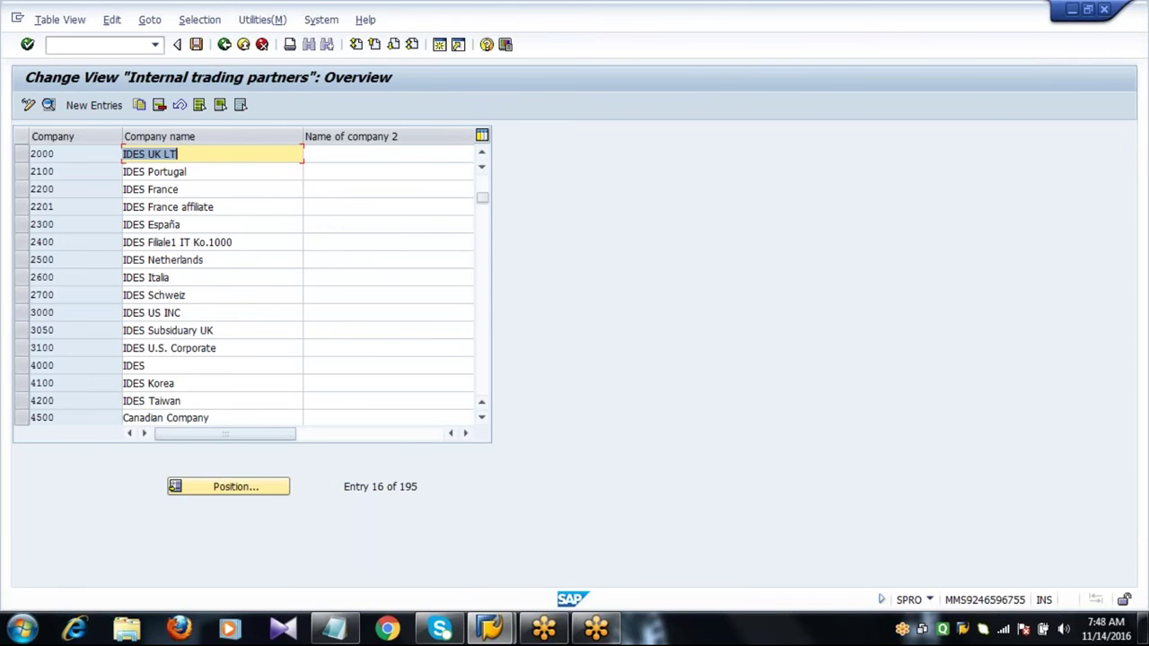
click(94, 105)
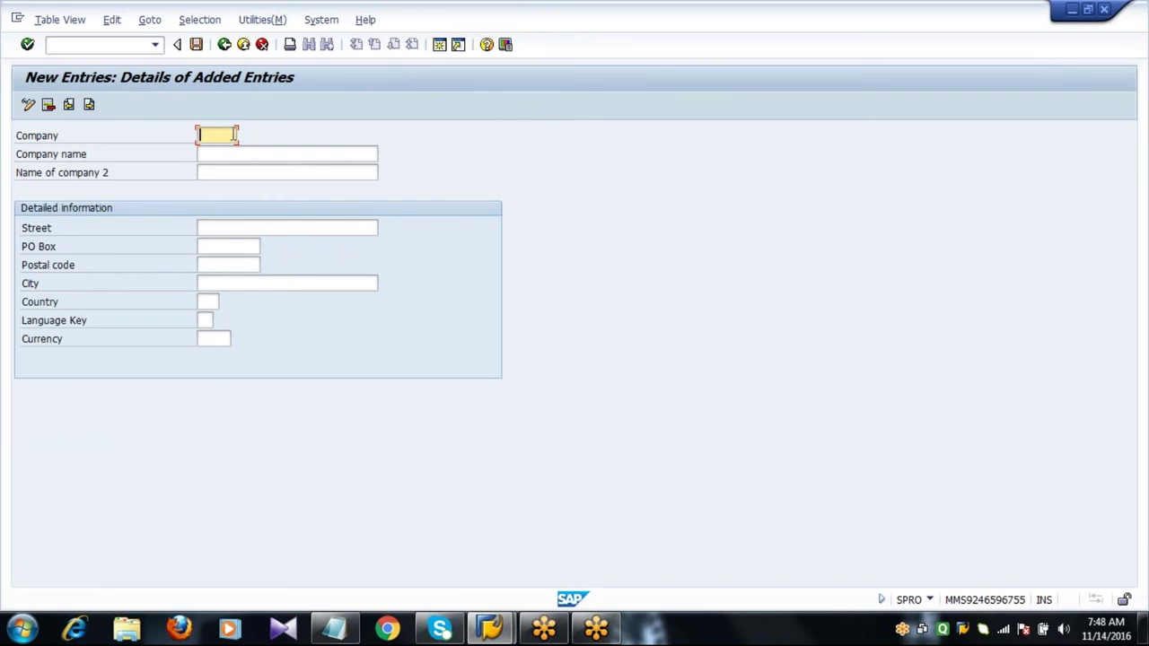
Enter company 2222 with the name Shell Oil AG.
text(123456)
key(ctrl+a)
text(ABCD)
key(BackSpace)
key(BackSpace)
key(BackSpace)
text(1A2A3)
key(BackSpace)
key(BackSpace)
key(BackSpace)
key(BackSpace)
key(BackSpace)
text(1)
key(BackSpace)
key(BackSpace)
key(BackSpace)
key(BackSpace)
key(BackSpace)
key(BackSpace)
click(334, 153)
click(210, 135)
text(2222)
key(Tab)
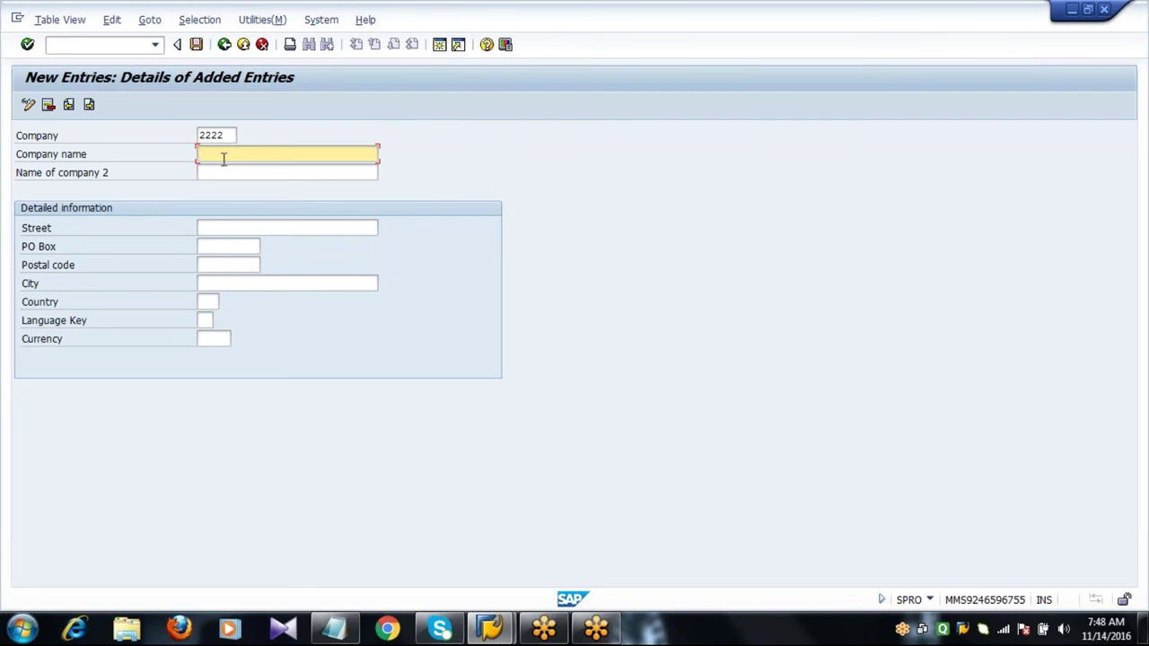
text(Shell Oil AG)
Fill in the company's street, PO box, postal code and city Frankfurt.
click(289, 224)
text(P)
key(Down)
key(Return)
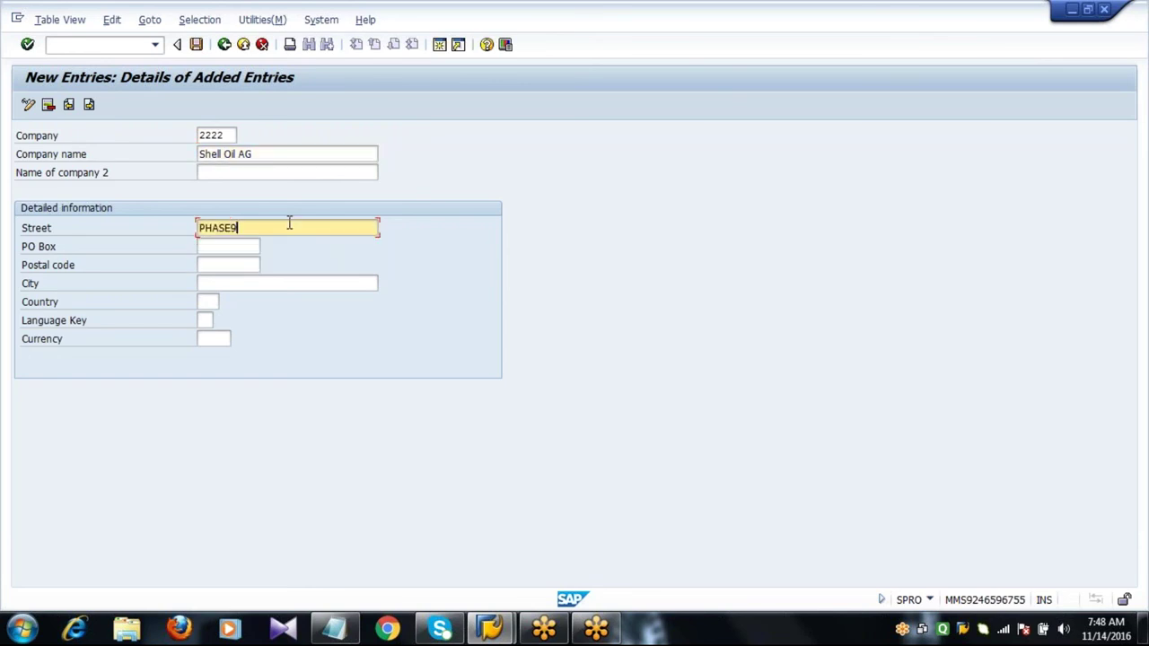
key(Tab)
text(12345)
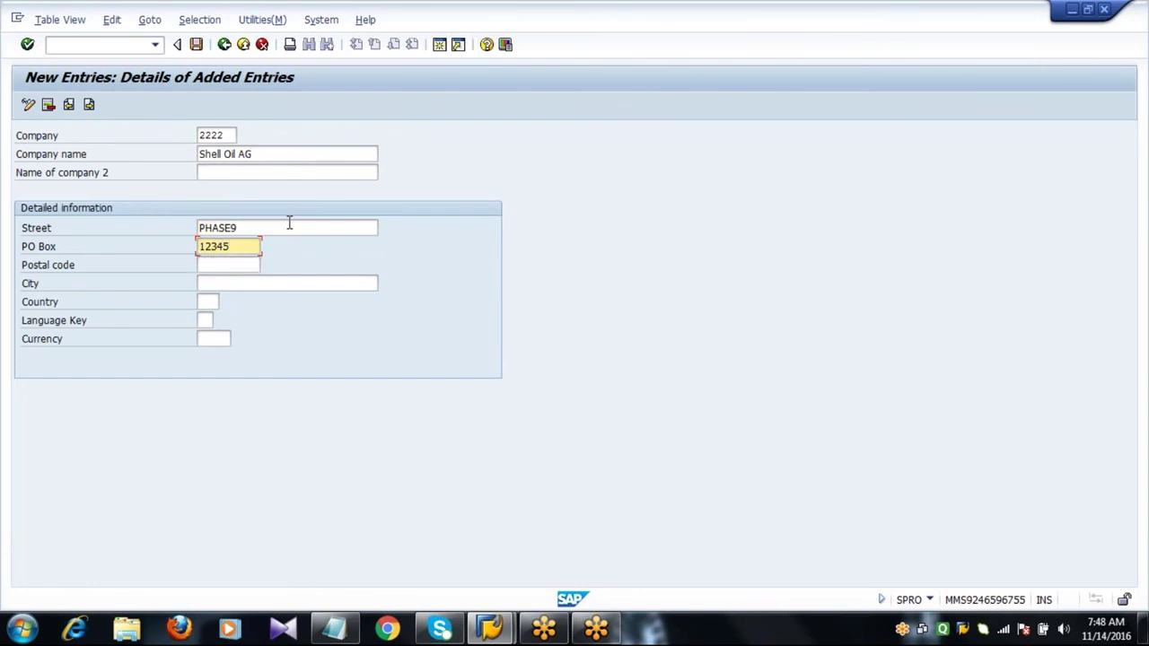
key(Tab)
text(23456)
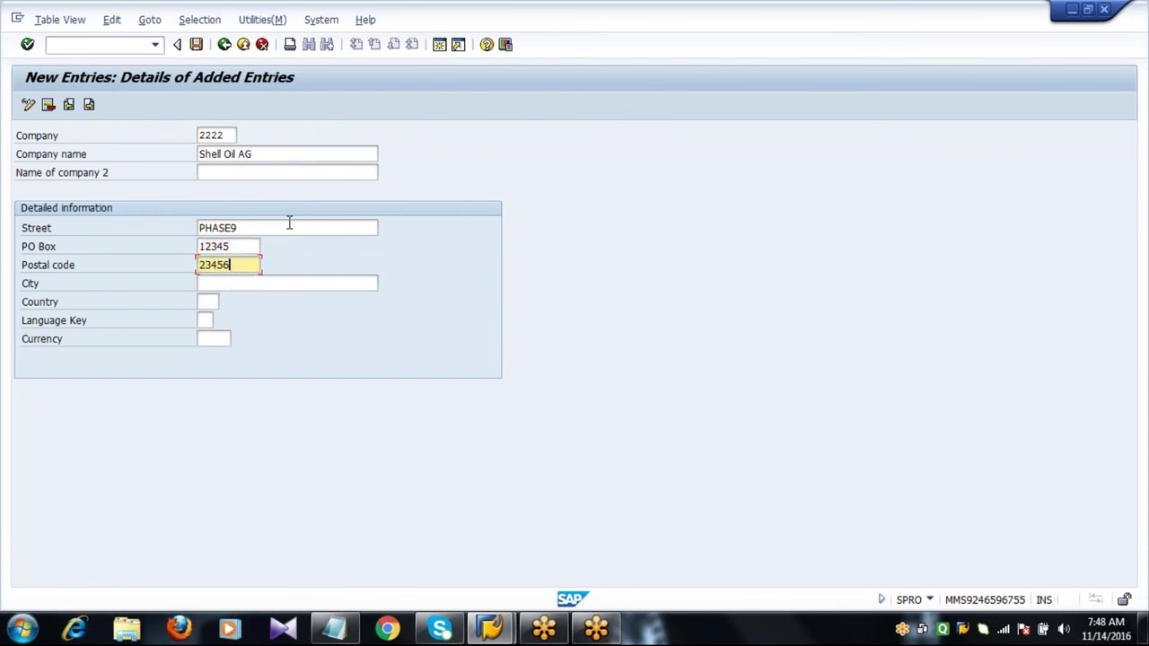
key(Tab)
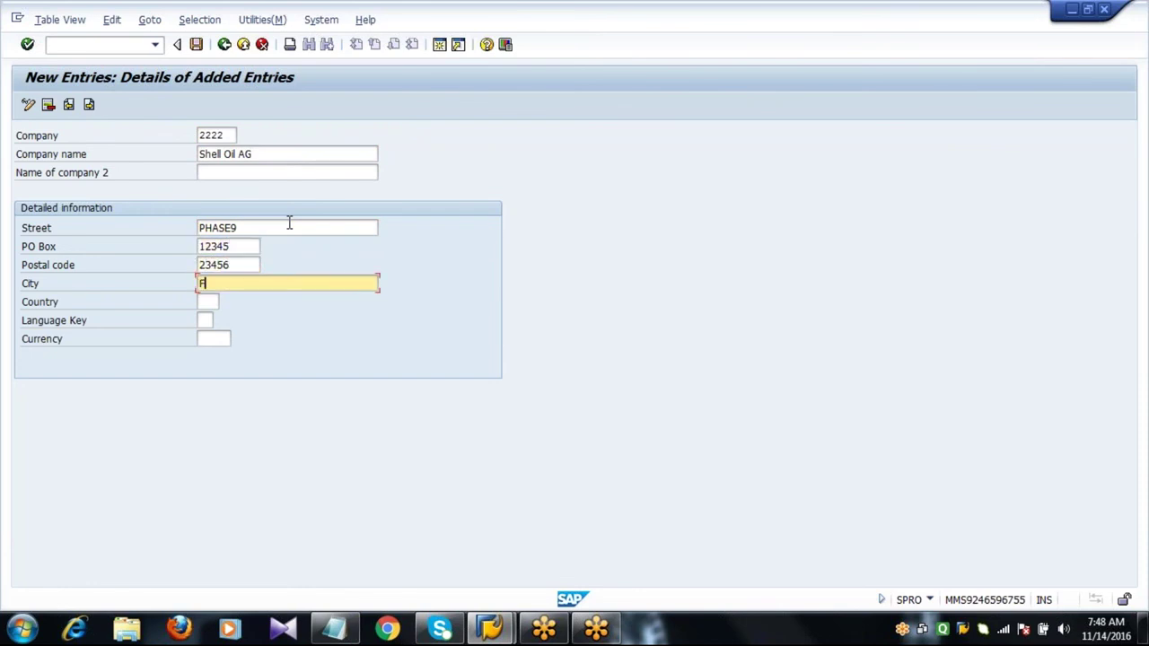
text(FR)
key(Down)
key(Return)
Set the country to Germany (DE).
click(206, 302)
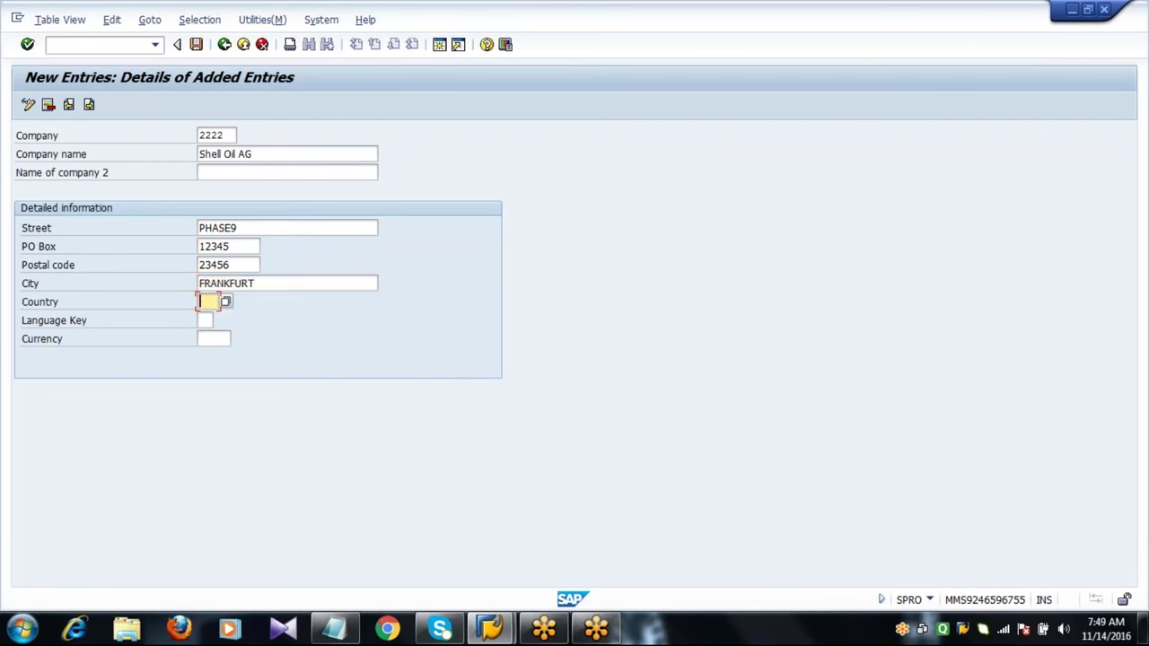
click(228, 302)
scroll(516, 479, down, 7)
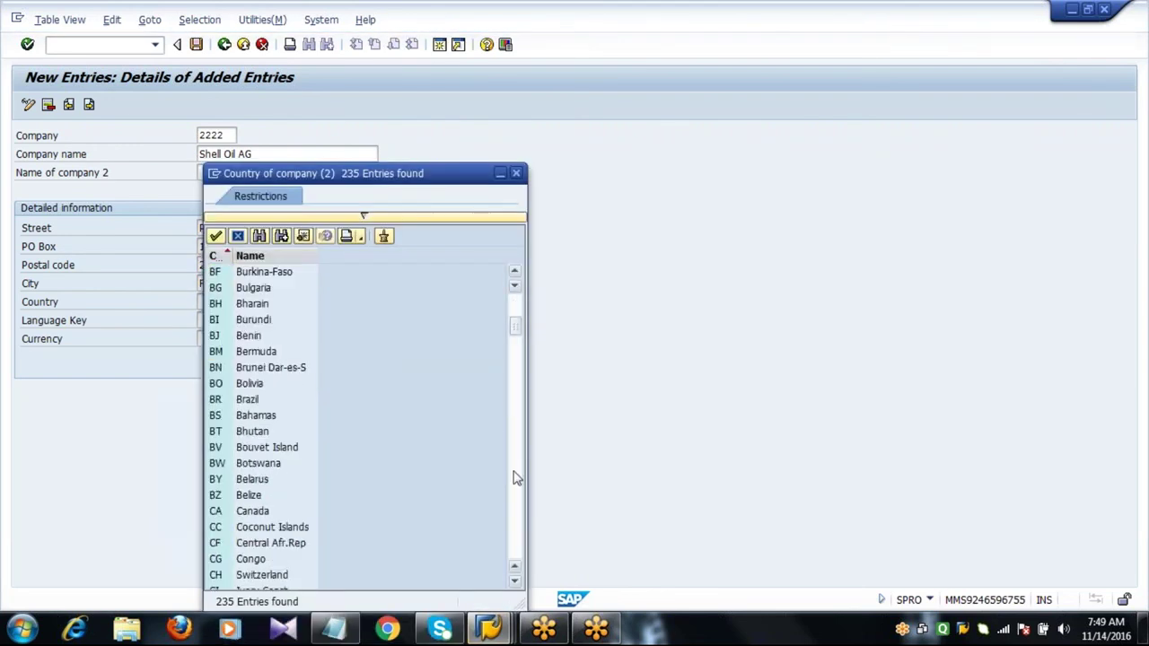
scroll(516, 478, down, 7)
scroll(516, 478, down, 7)
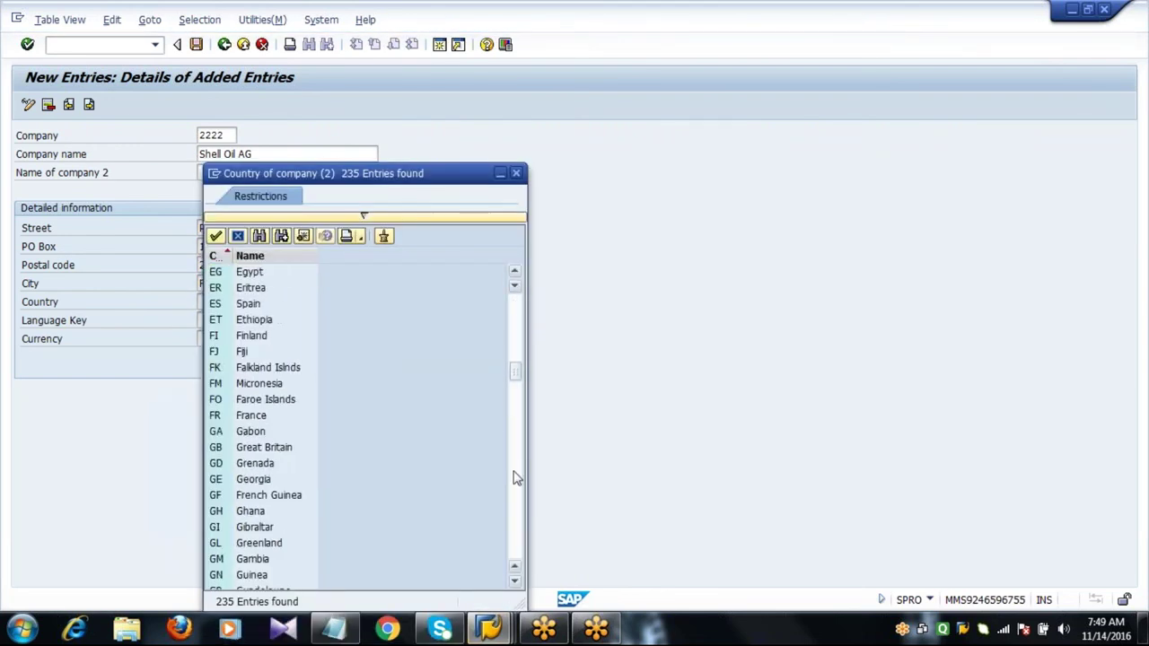
scroll(477, 379, up, 7)
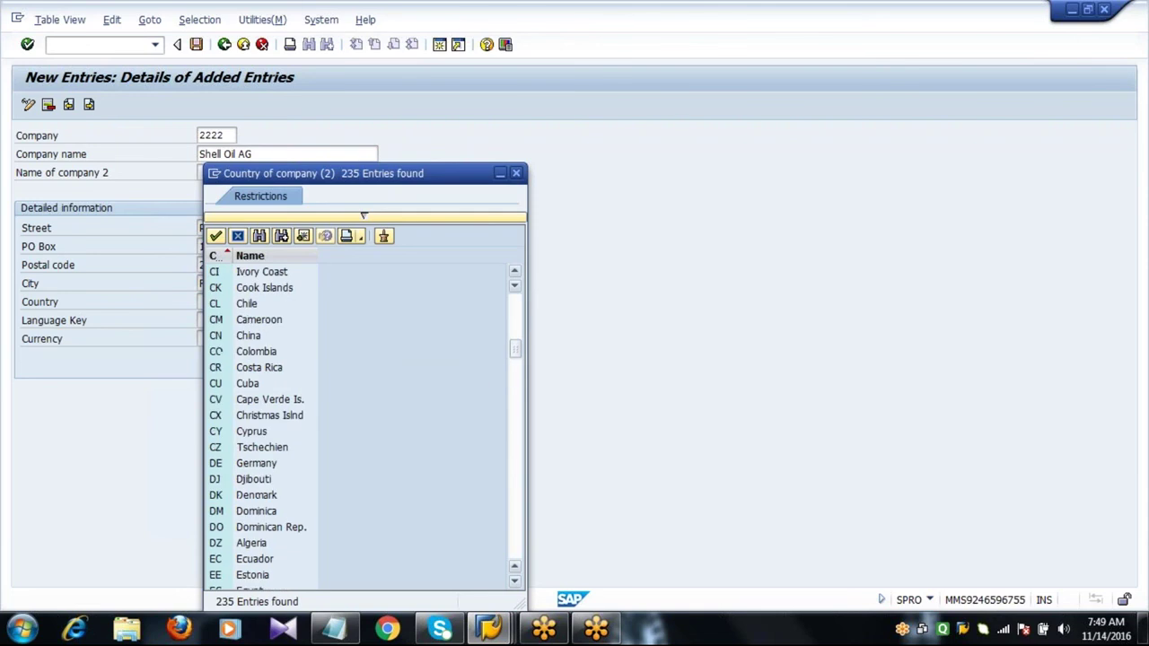
click(222, 465)
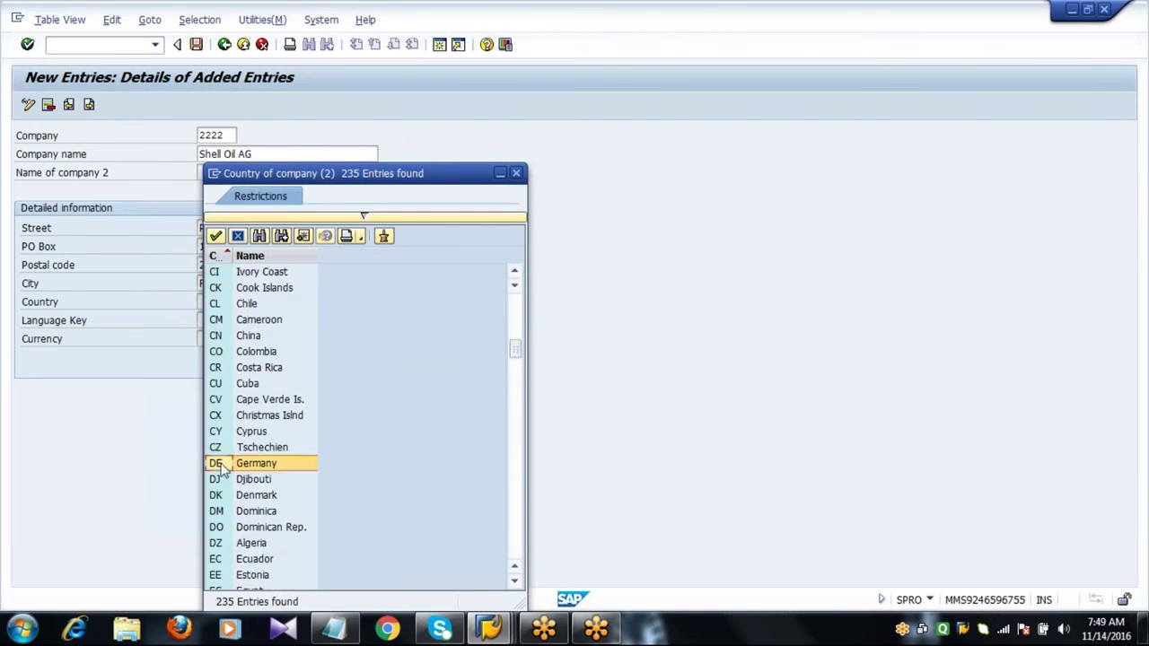
click(217, 236)
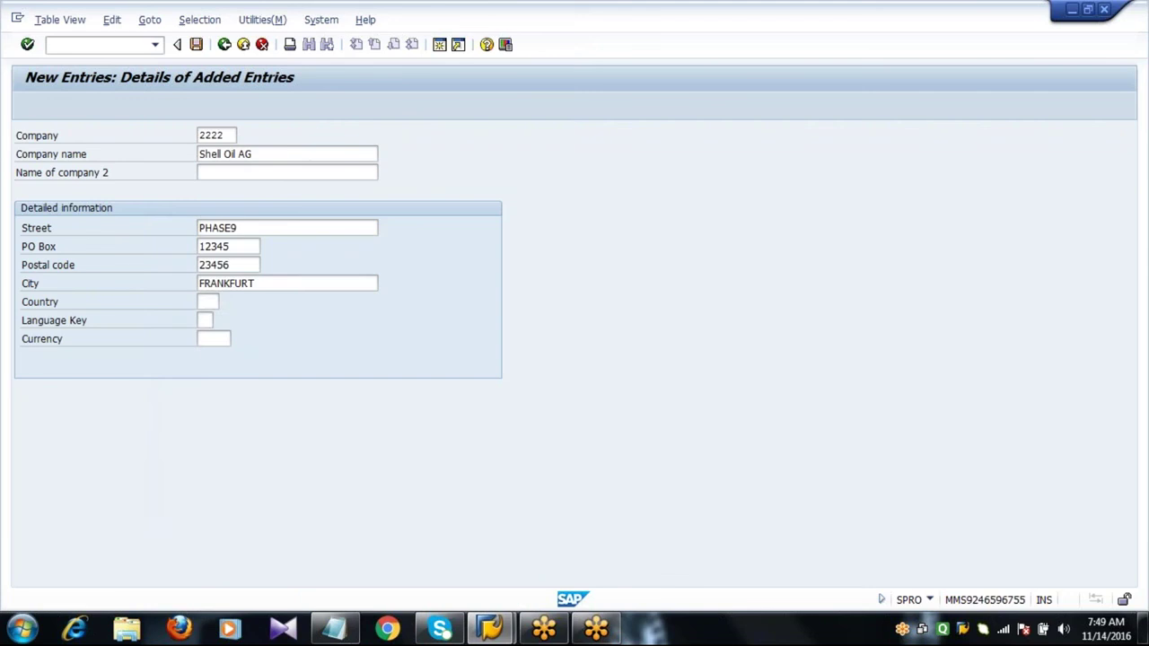
Set language key DE and currency EUR.
click(205, 321)
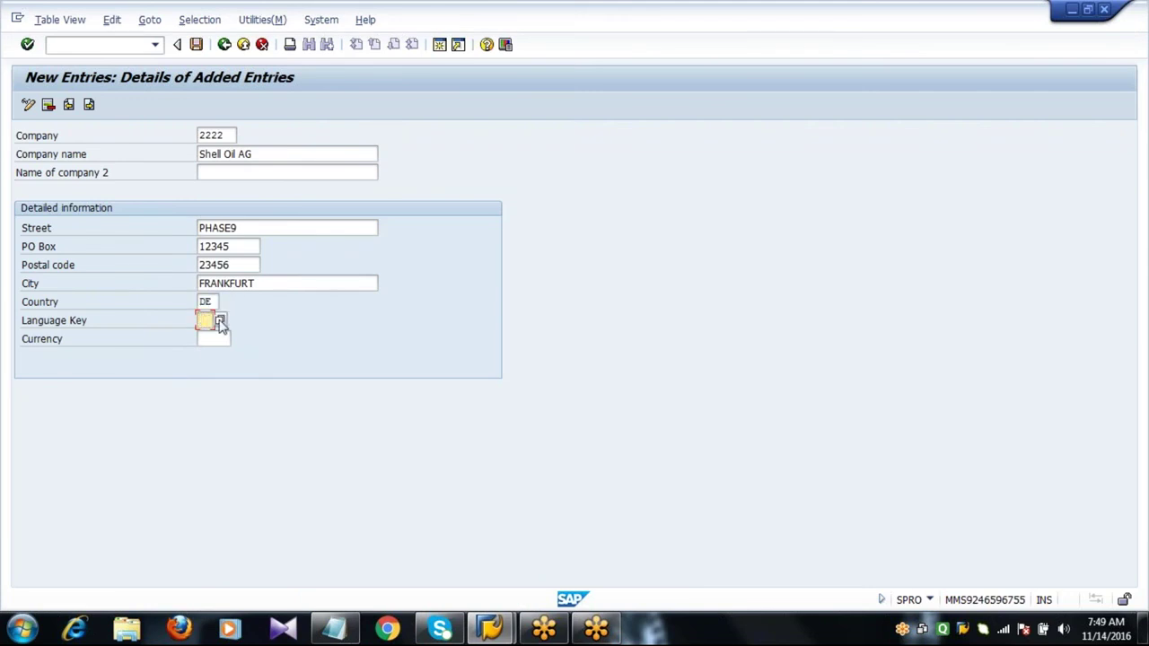
click(220, 322)
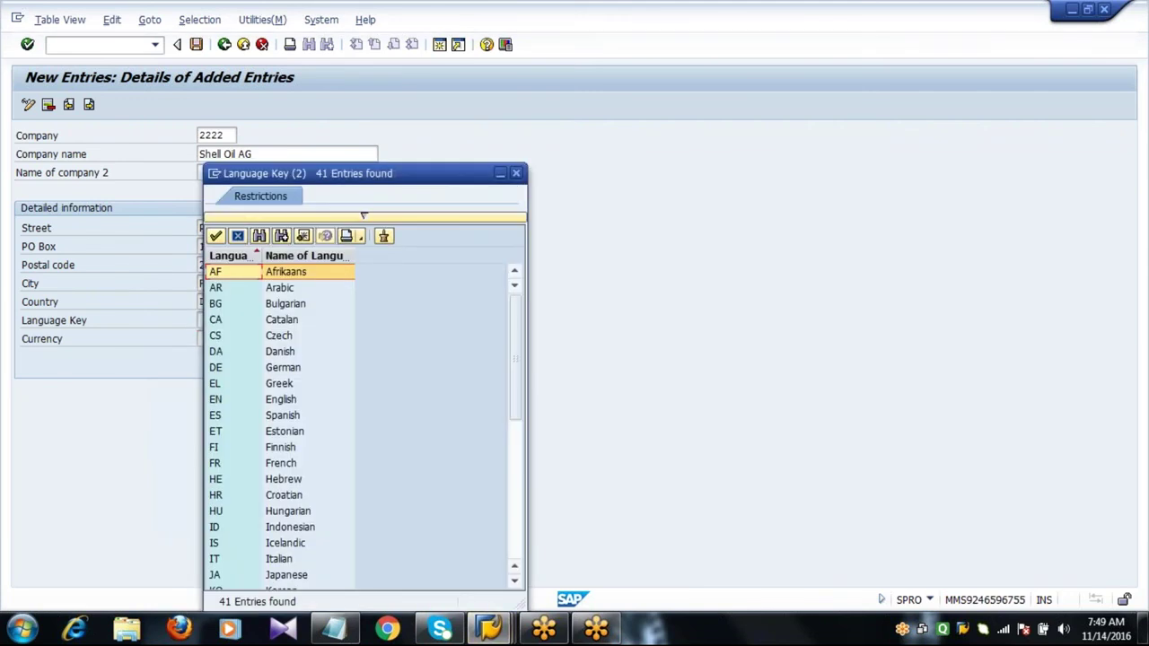
click(224, 374)
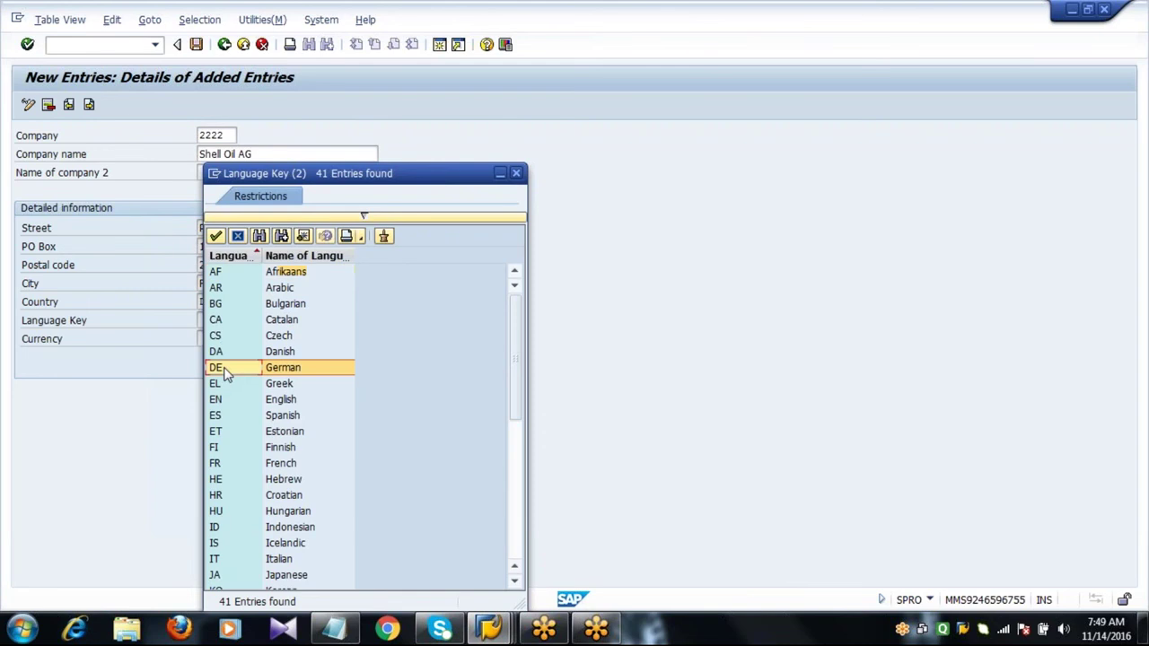
click(215, 235)
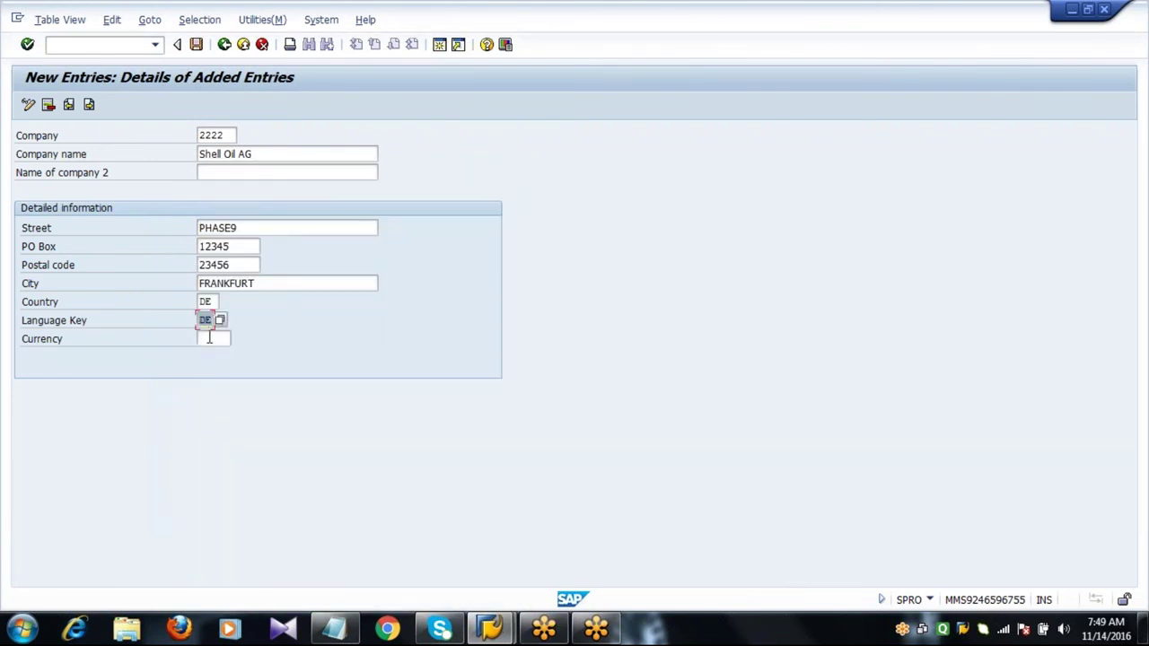
click(216, 338)
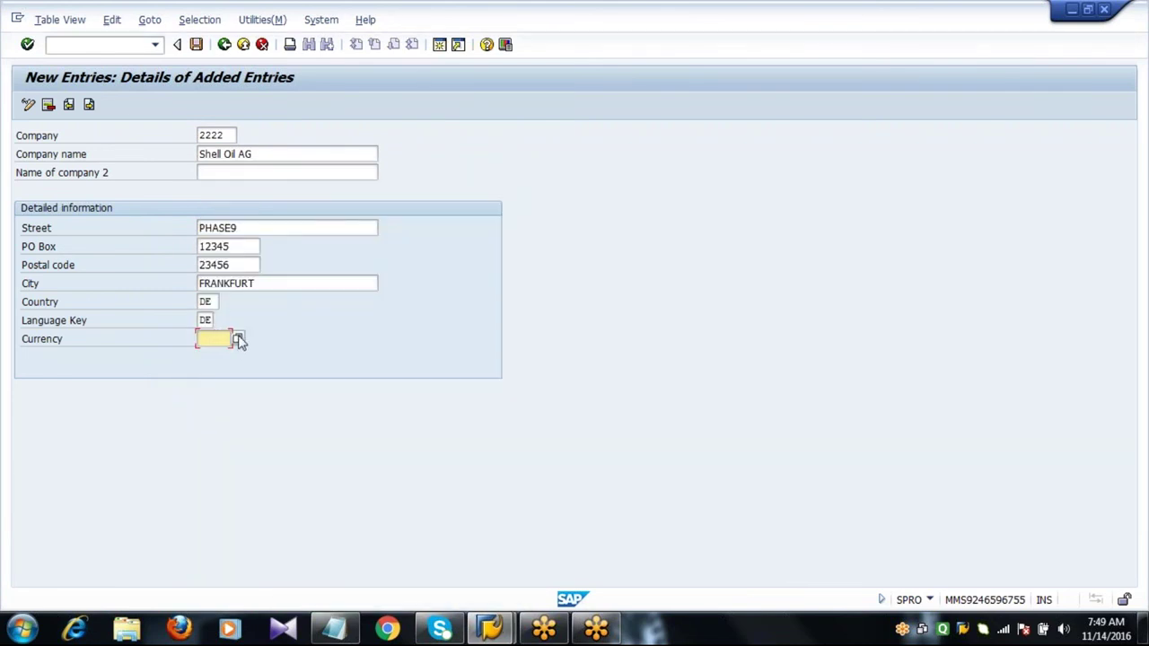
click(240, 341)
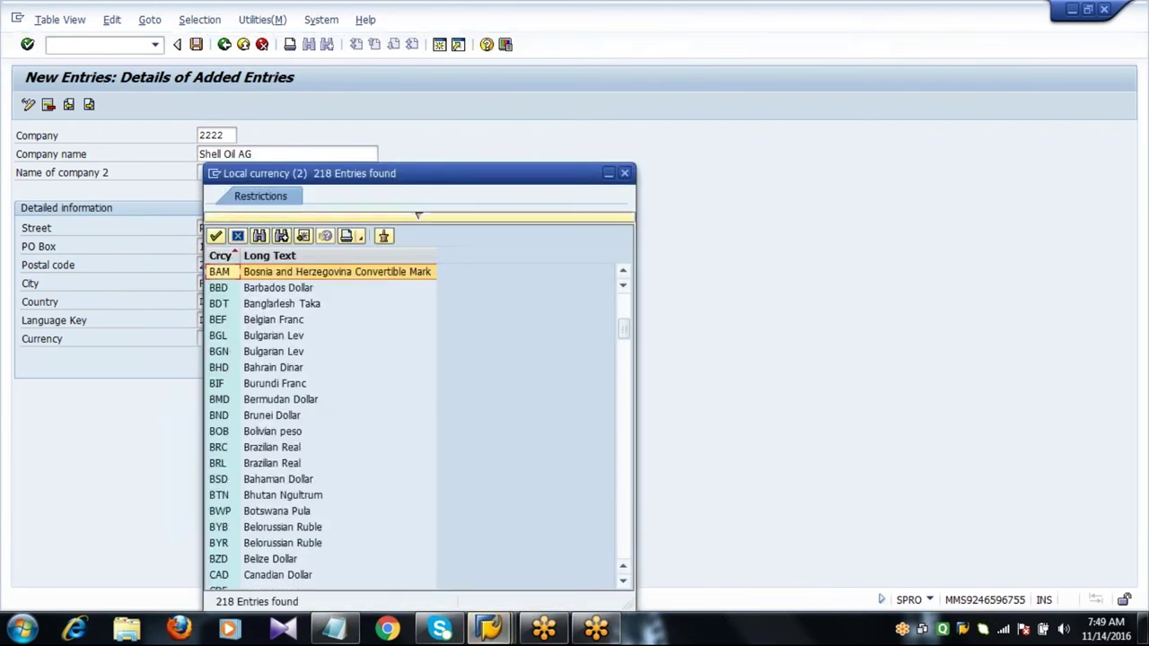
key(Page_Down)
key(Page_Down)
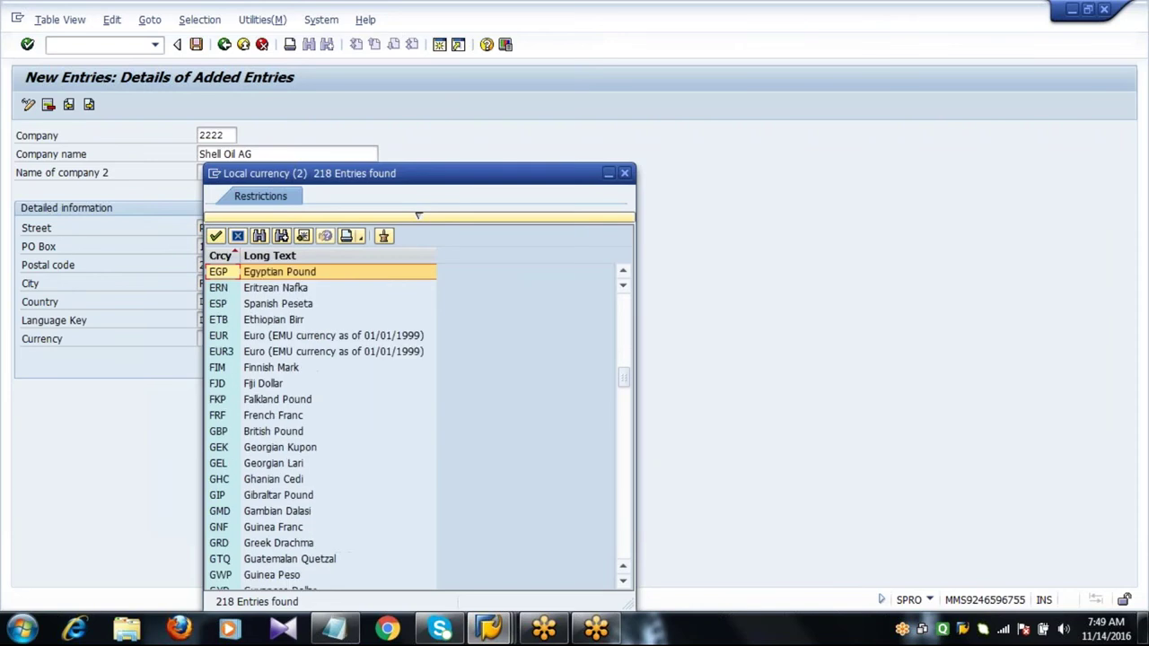
click(239, 336)
click(217, 236)
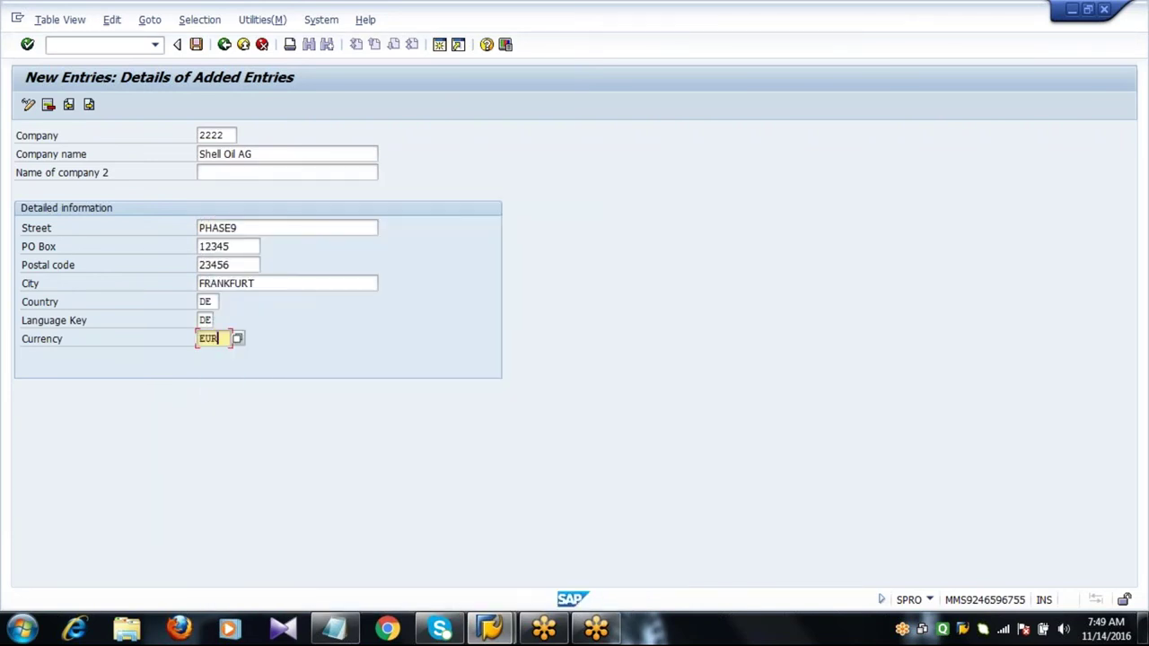
Validate the new company's entered details.
key(Return)
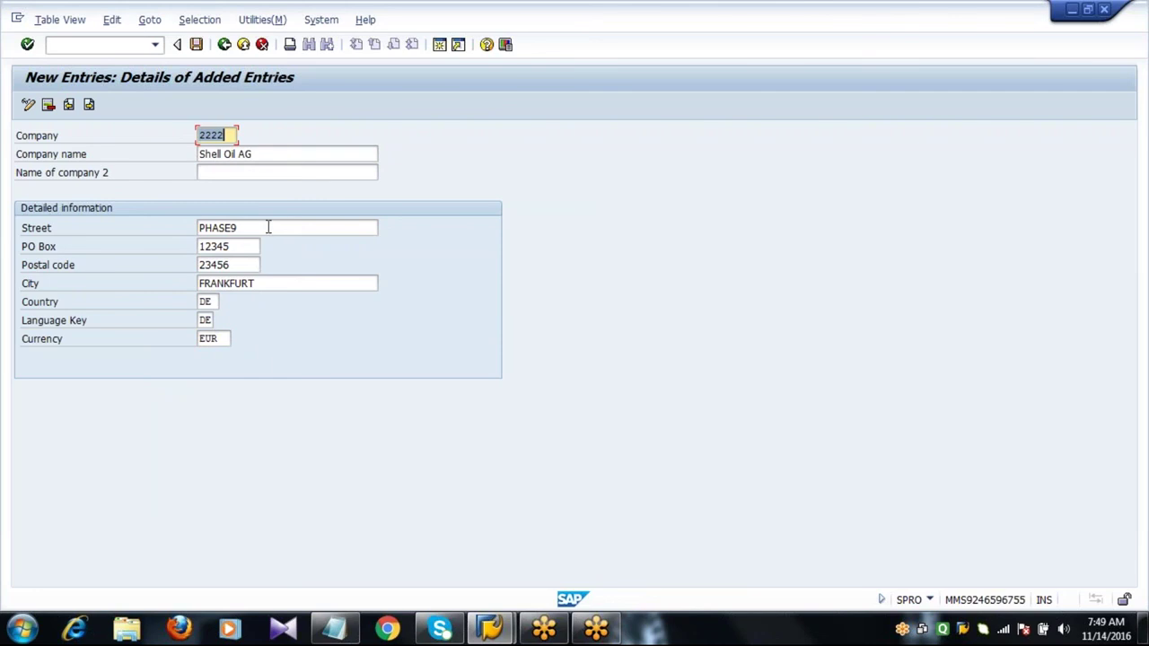
click(268, 227)
key(Return)
click(268, 227)
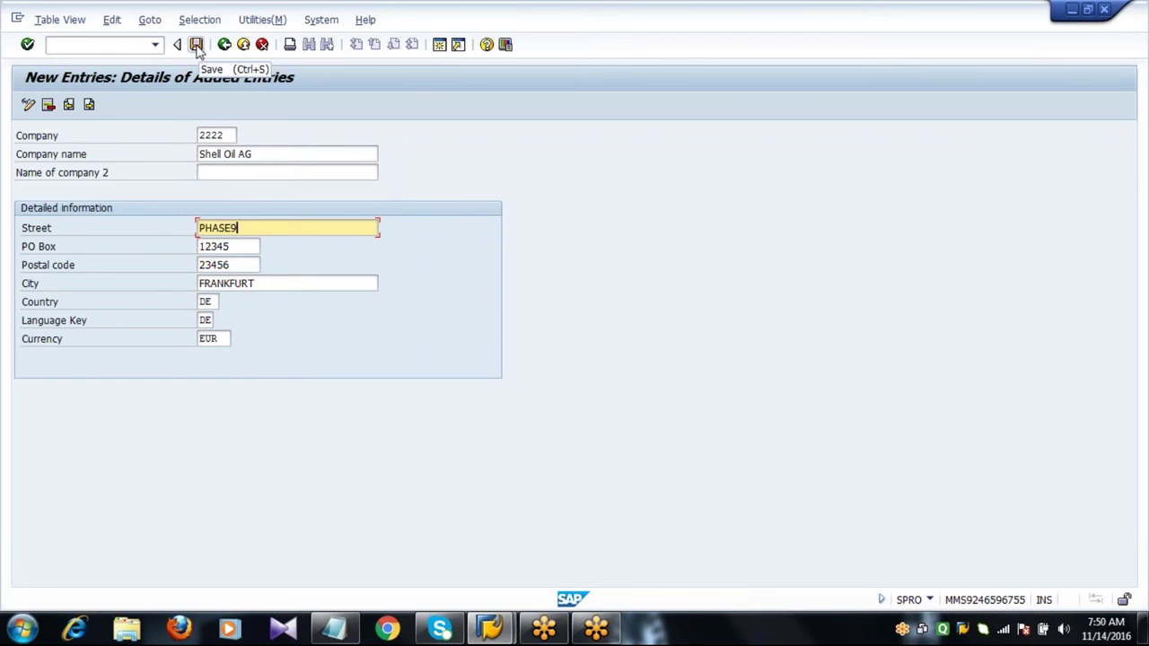
Save the company 2222 entry and clear the prefilled customizing request number.
click(196, 45)
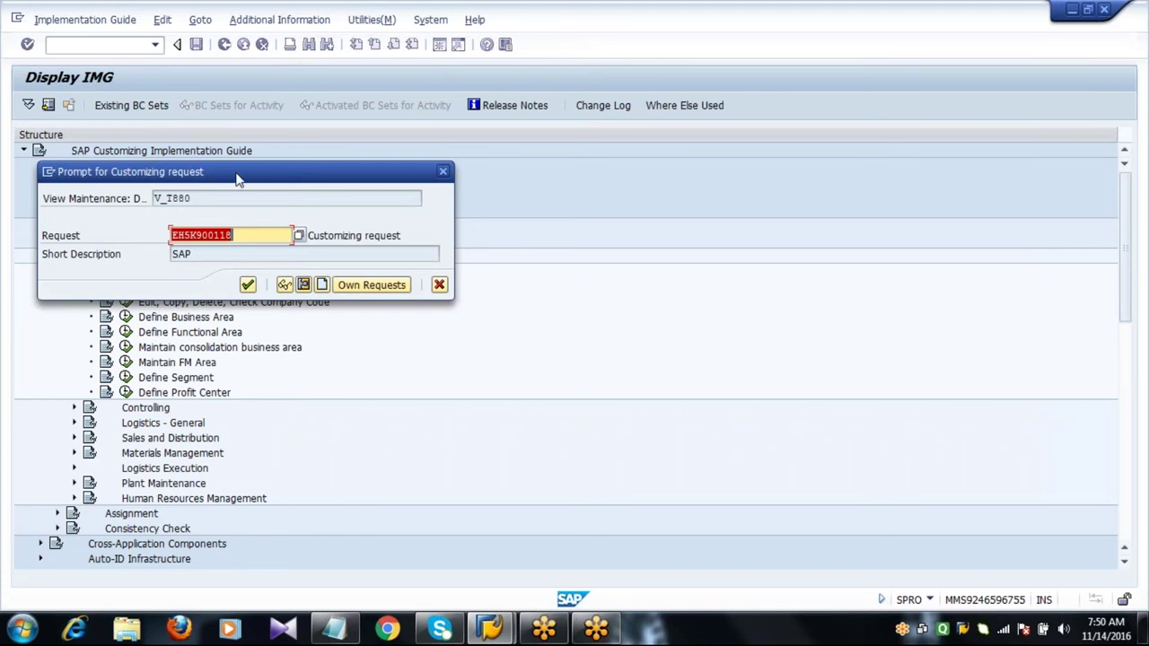
drag(241, 175, 436, 202)
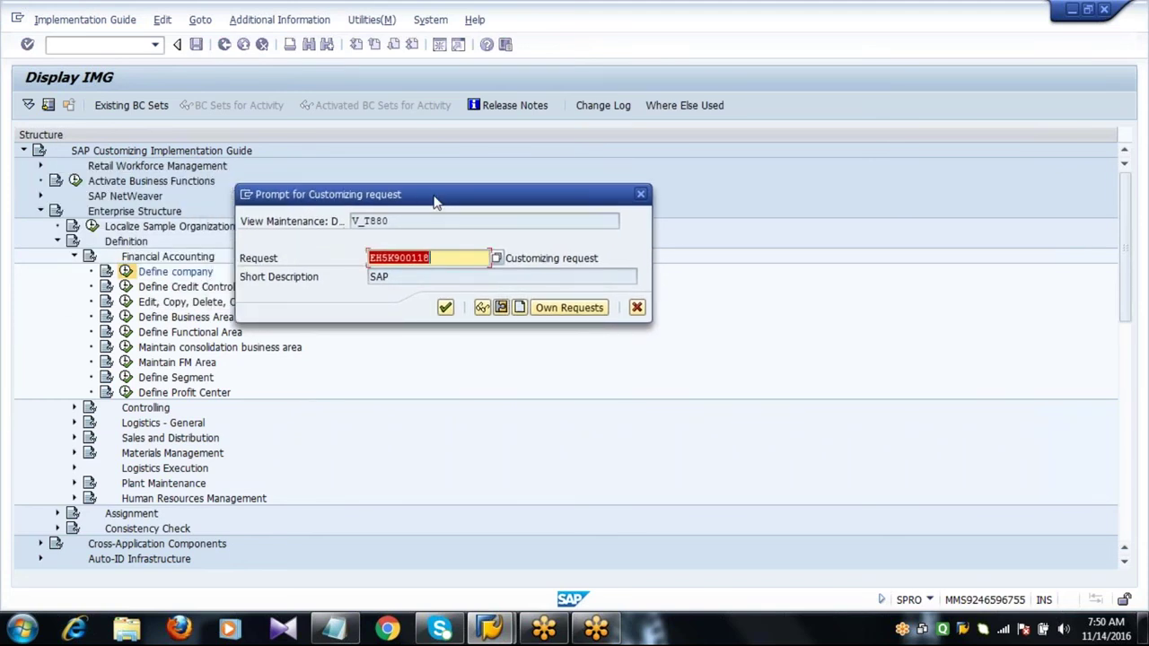
click(444, 258)
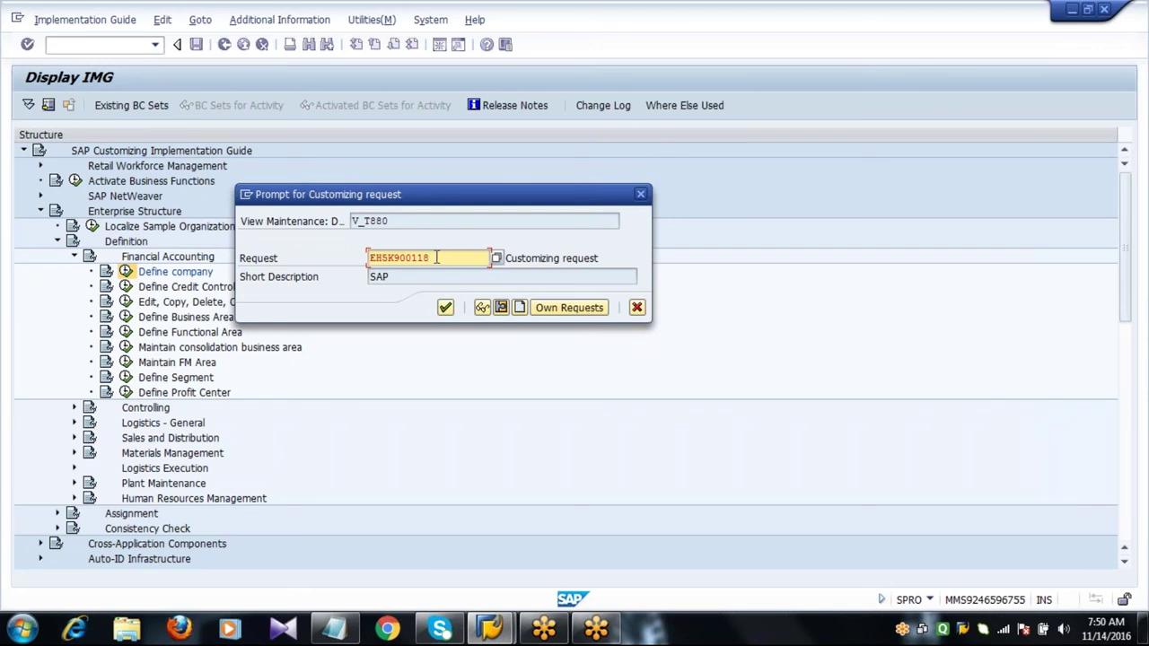
key(BackSpace)
key(BackSpace)
key(BackSpace)
key(BackSpace)
key(BackSpace)
key(BackSpace)
key(BackSpace)
key(BackSpace)
key(BackSpace)
key(BackSpace)
key(Return)
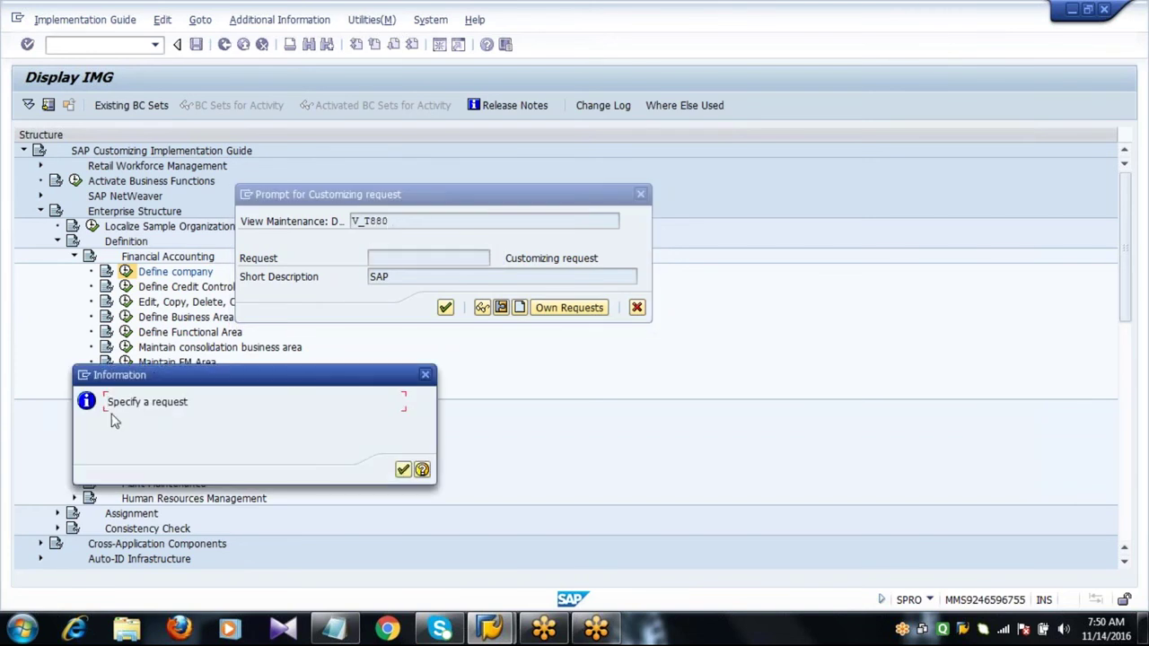
key(Return)
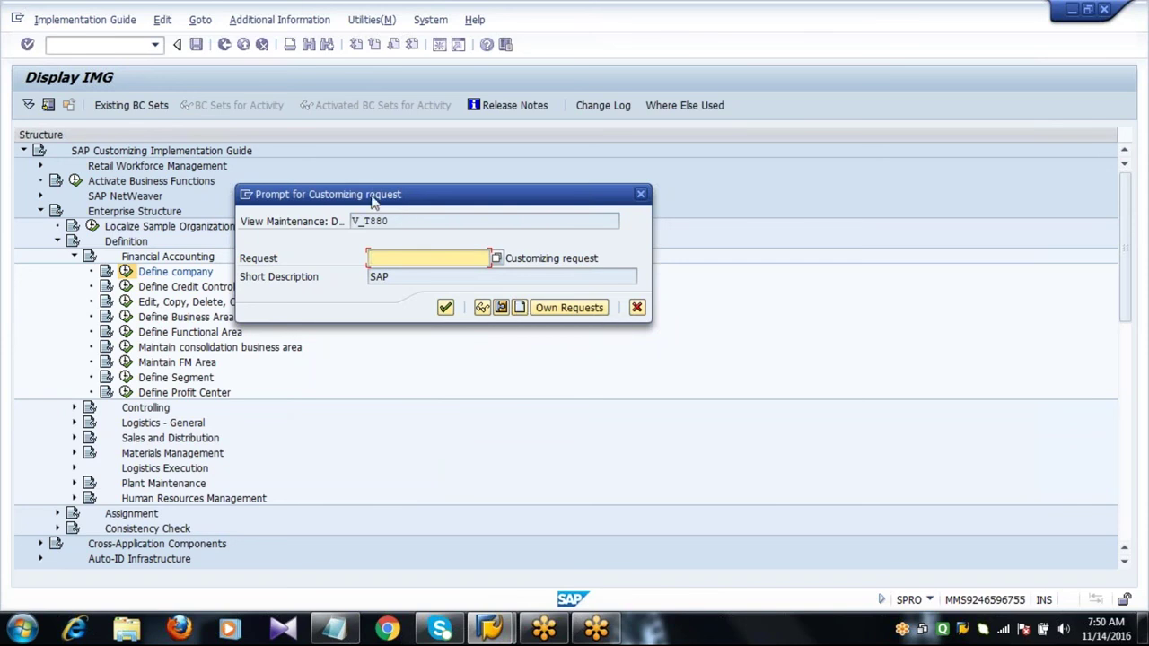
Create a new customizing request with short description 'SAP' and save the entry under it.
drag(377, 203, 440, 194)
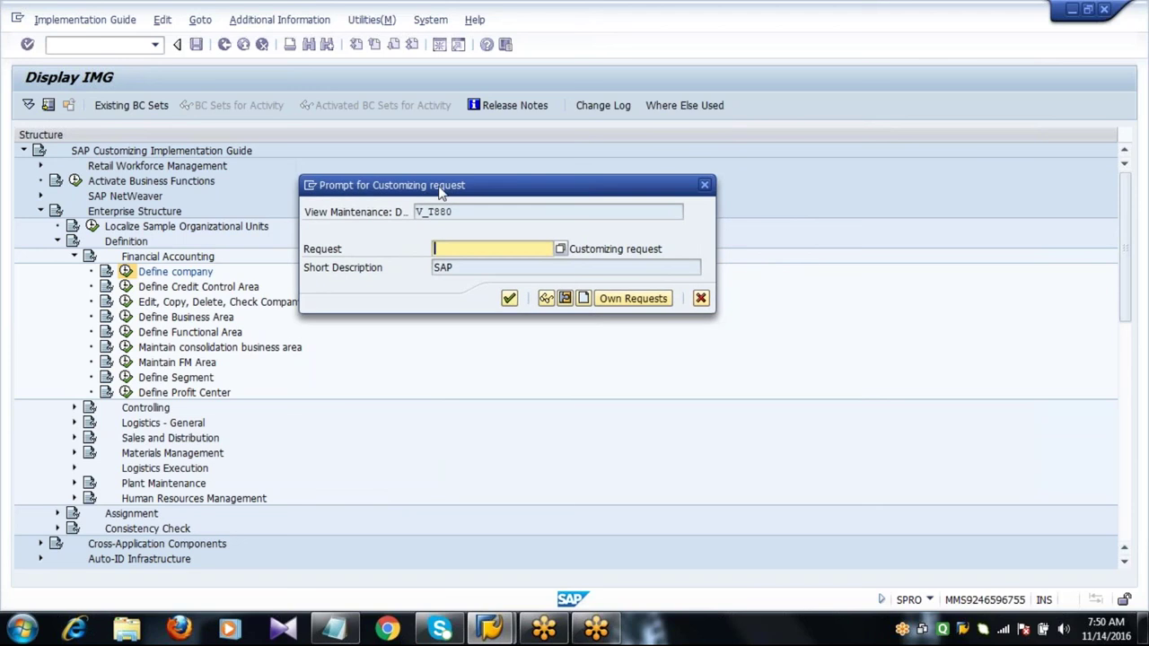
click(584, 299)
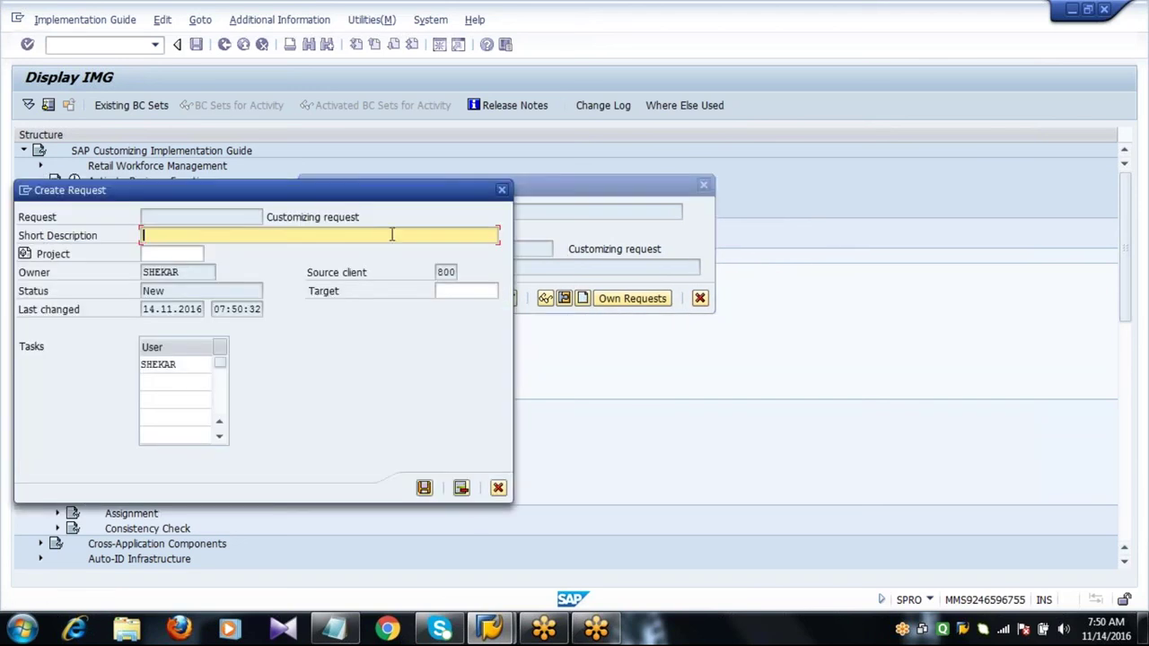
text(SAP)
key(Return)
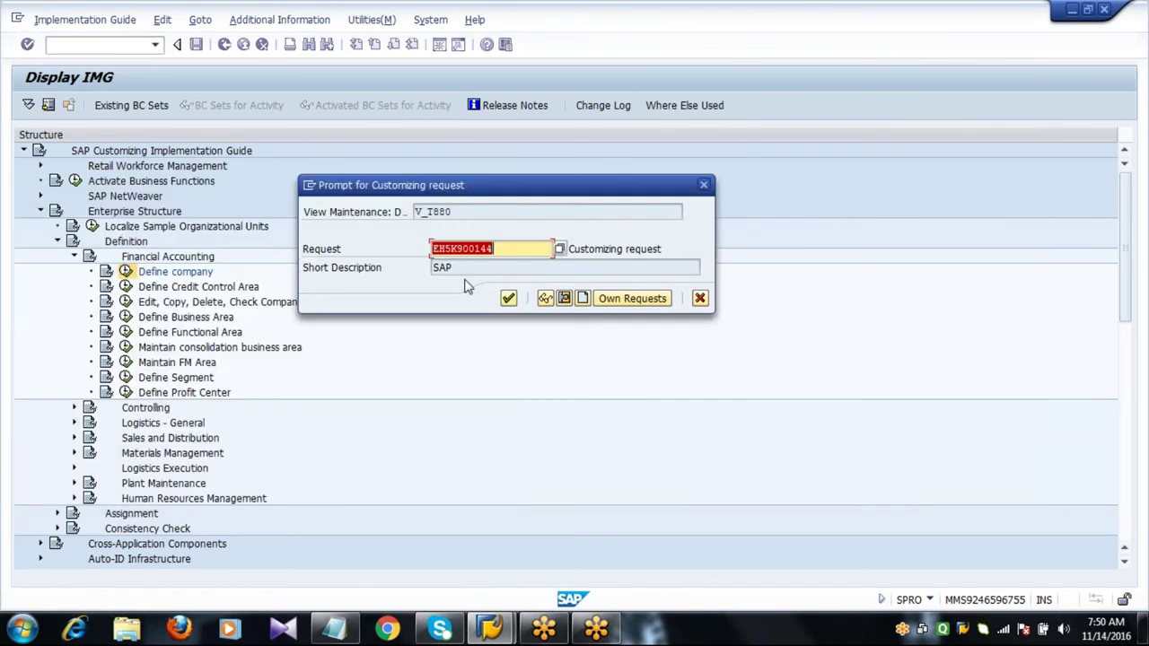
click(463, 269)
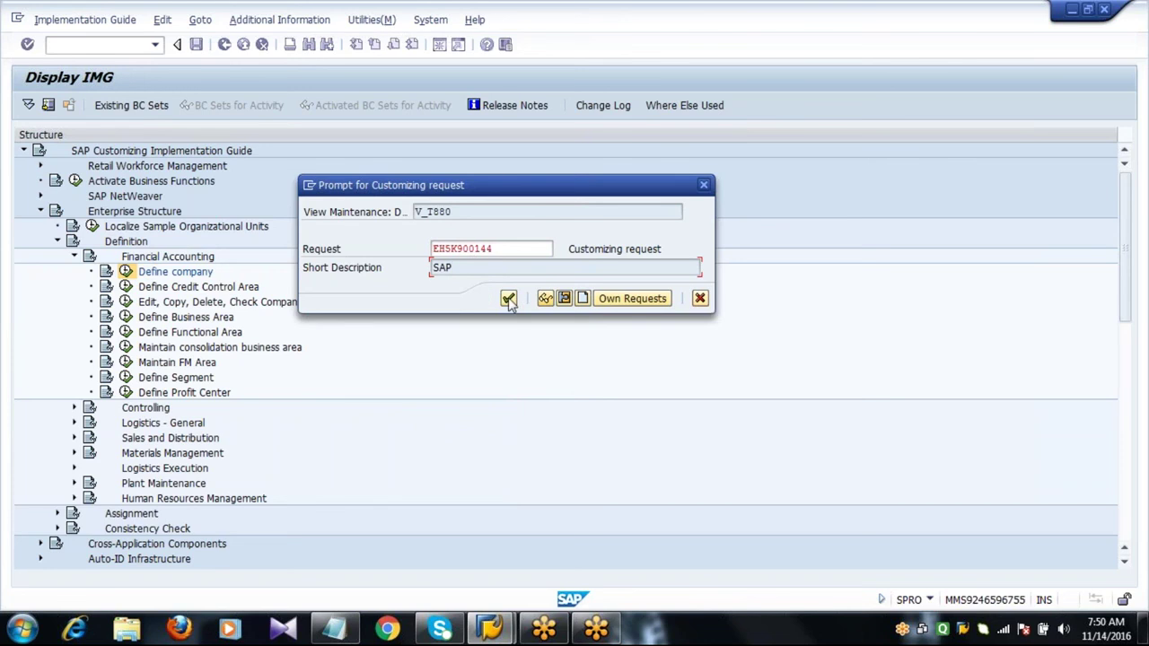
click(500, 248)
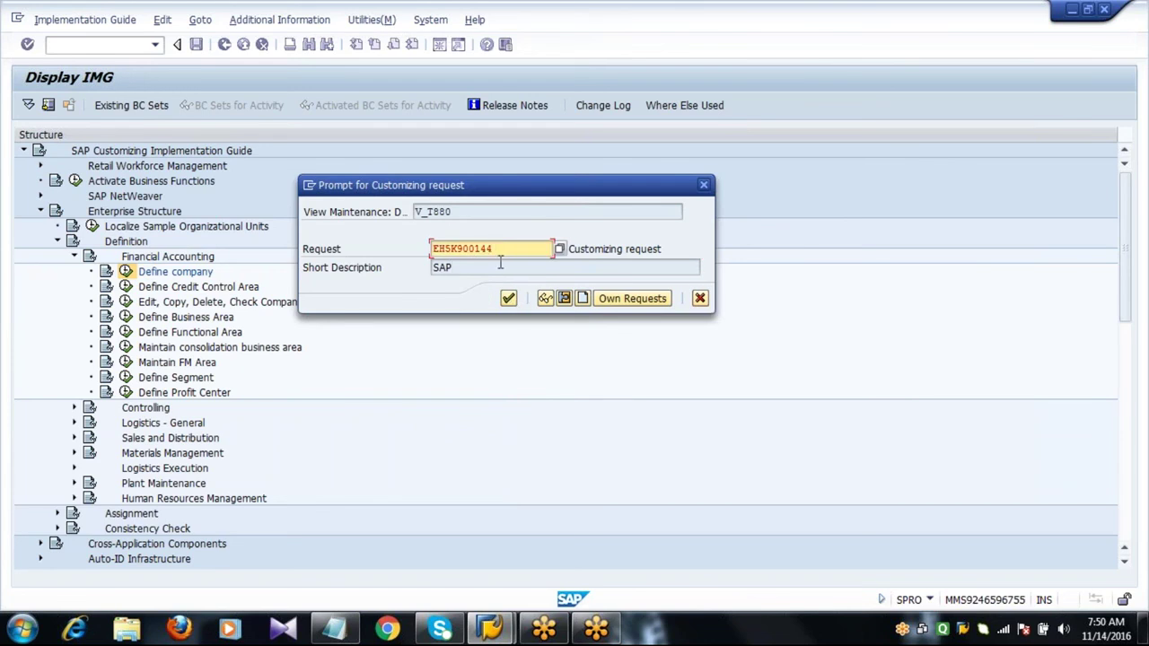
click(508, 299)
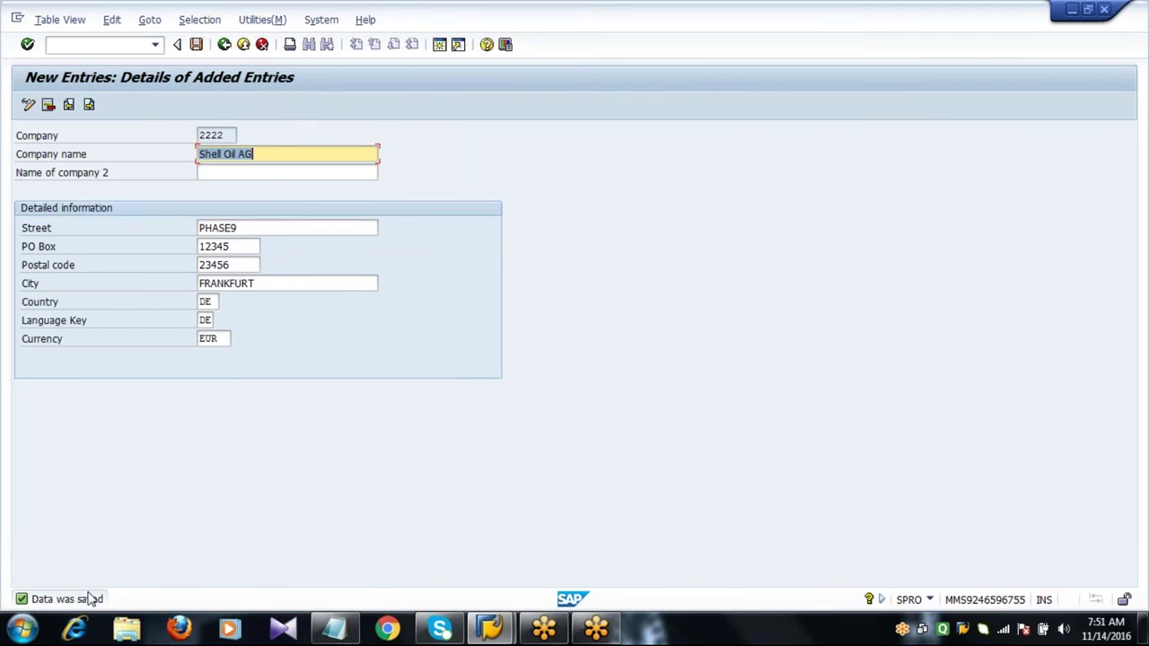
Check the Shell Oil AG row for company 2222, then return to the IMG tree.
click(224, 45)
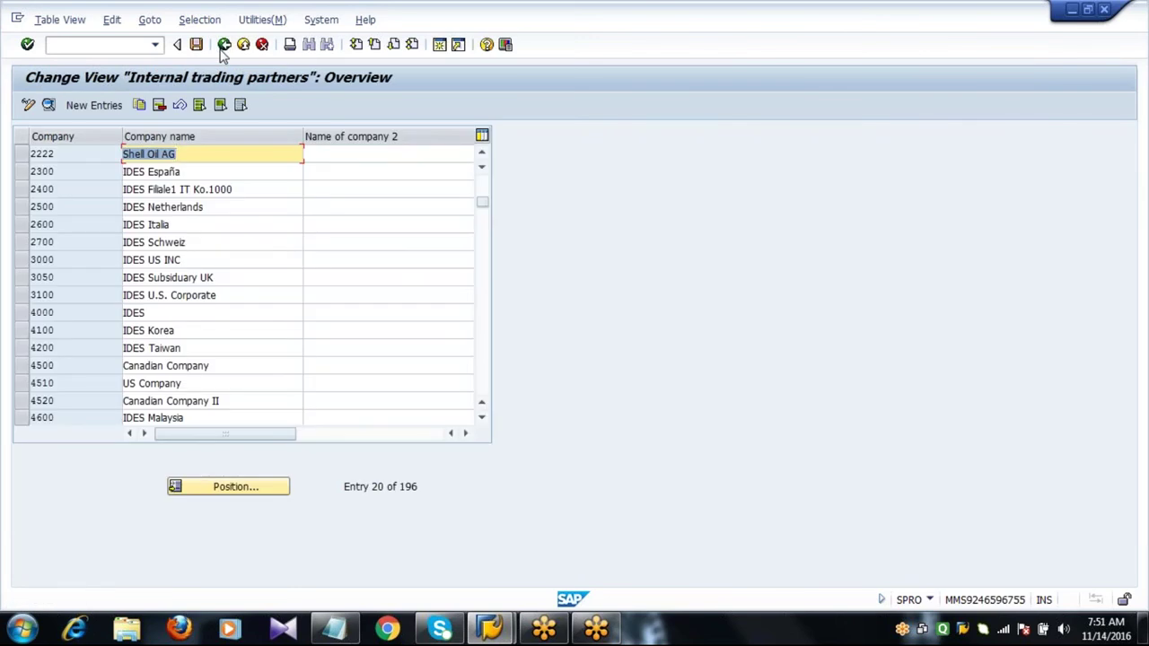
click(215, 158)
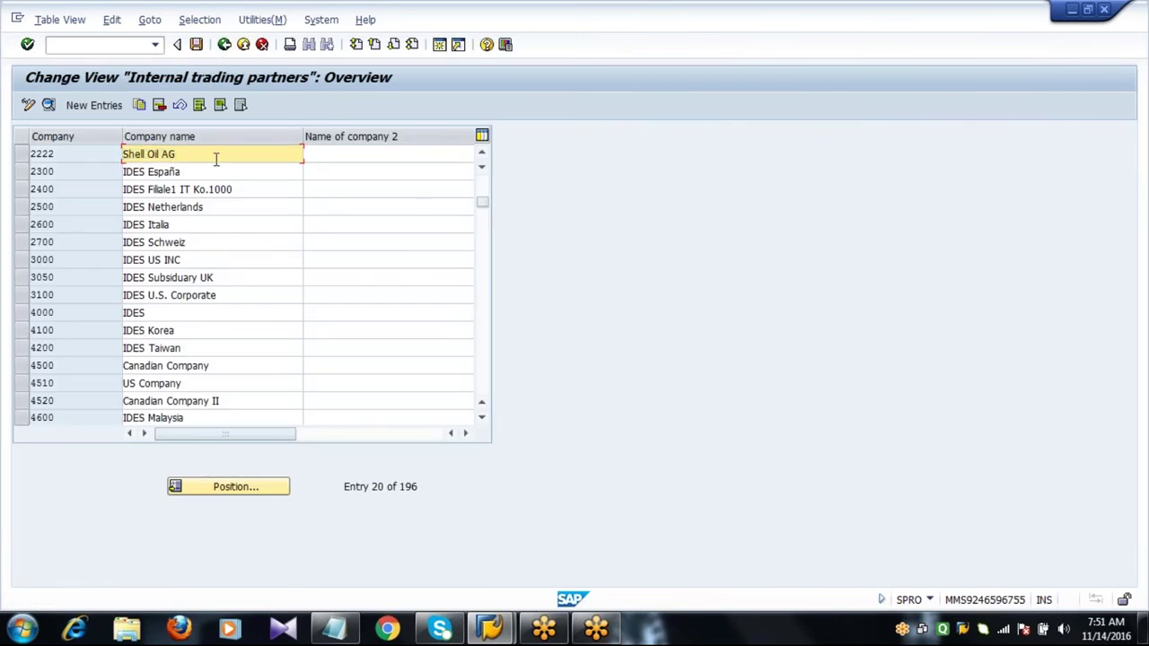
drag(206, 157, 117, 162)
click(124, 156)
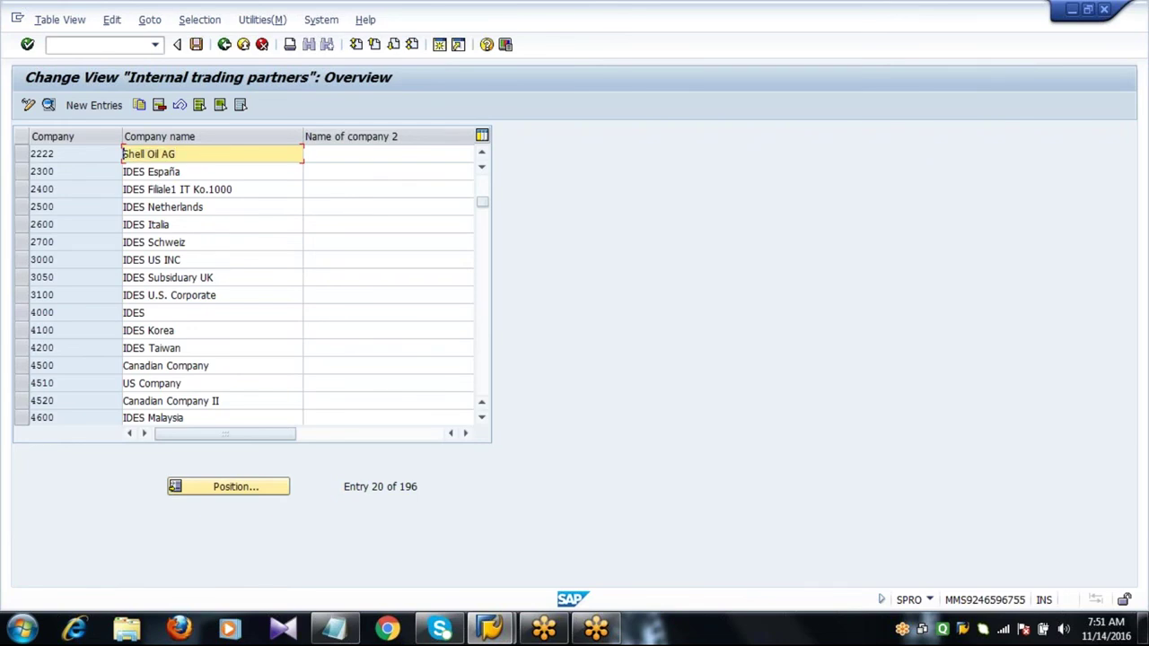
click(223, 44)
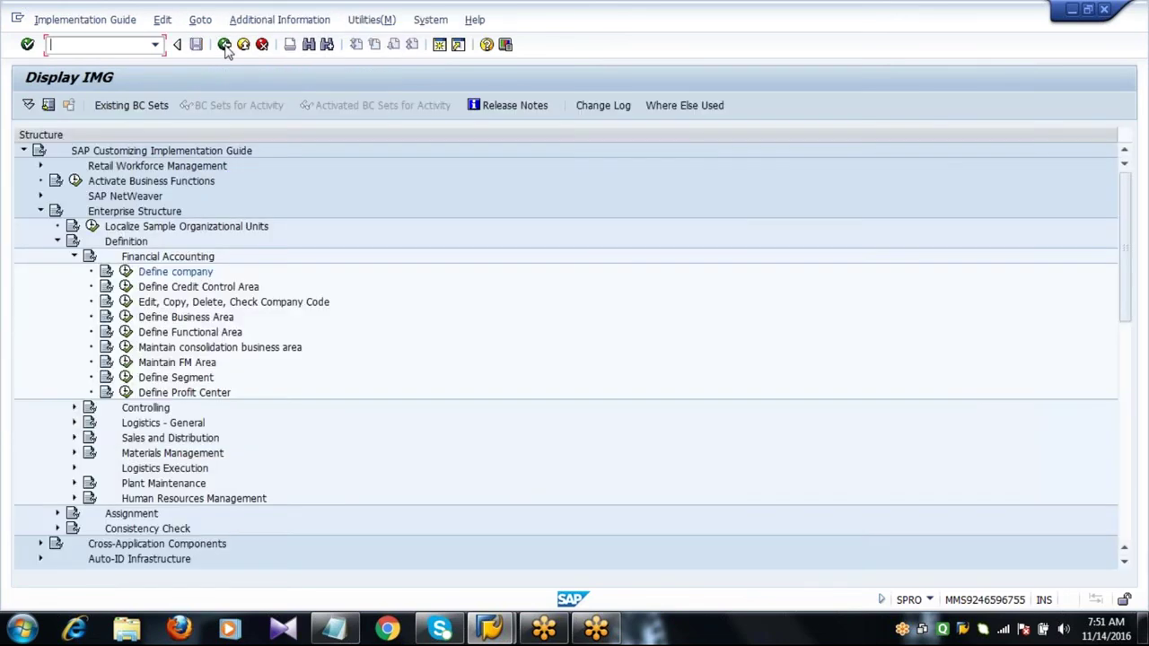
click(248, 305)
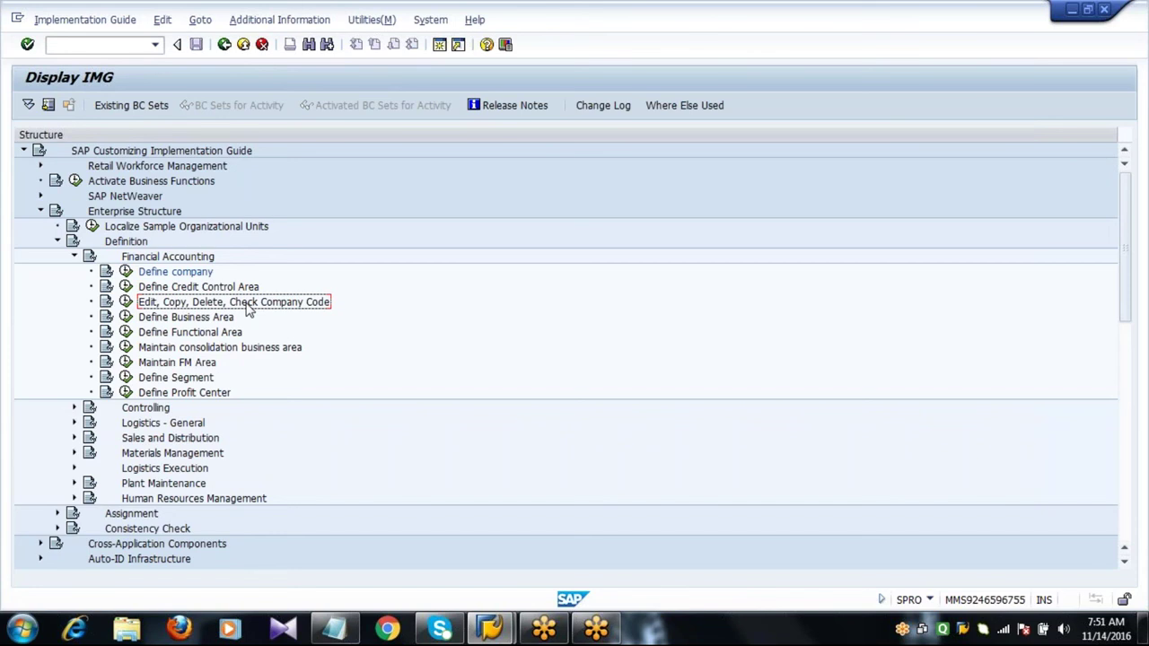
Delete 'define company' from the SPRO path in the Notepad notes and switch back to the SAP IMG.
click(334, 628)
click(102, 181)
shift+click(277, 264)
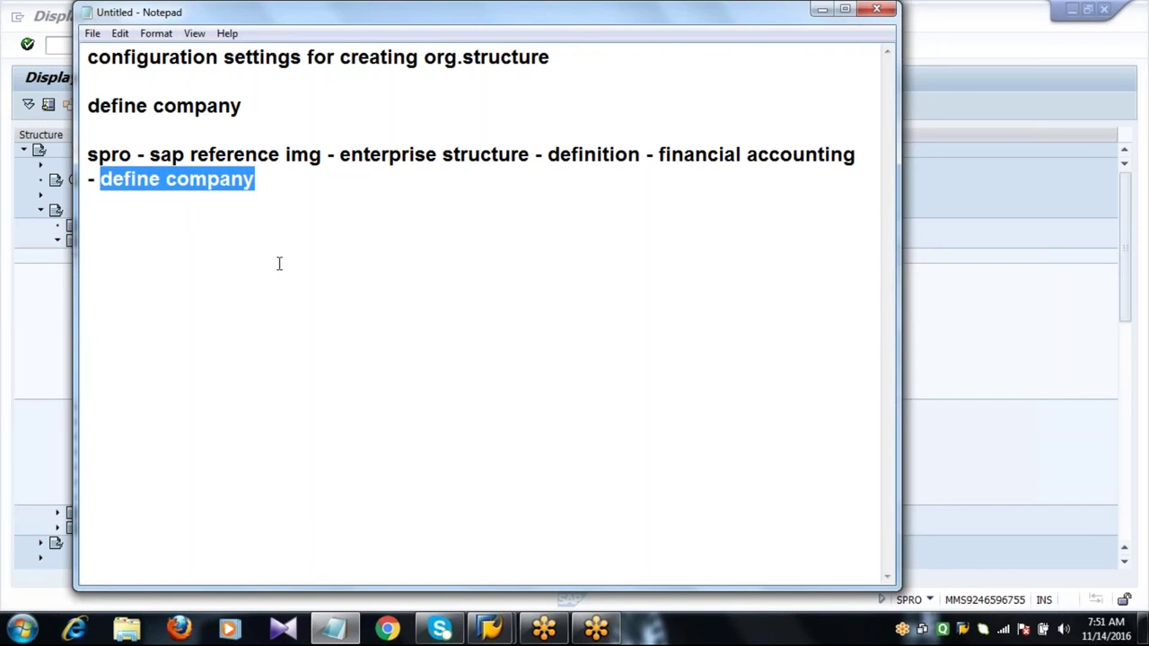
key(BackSpace)
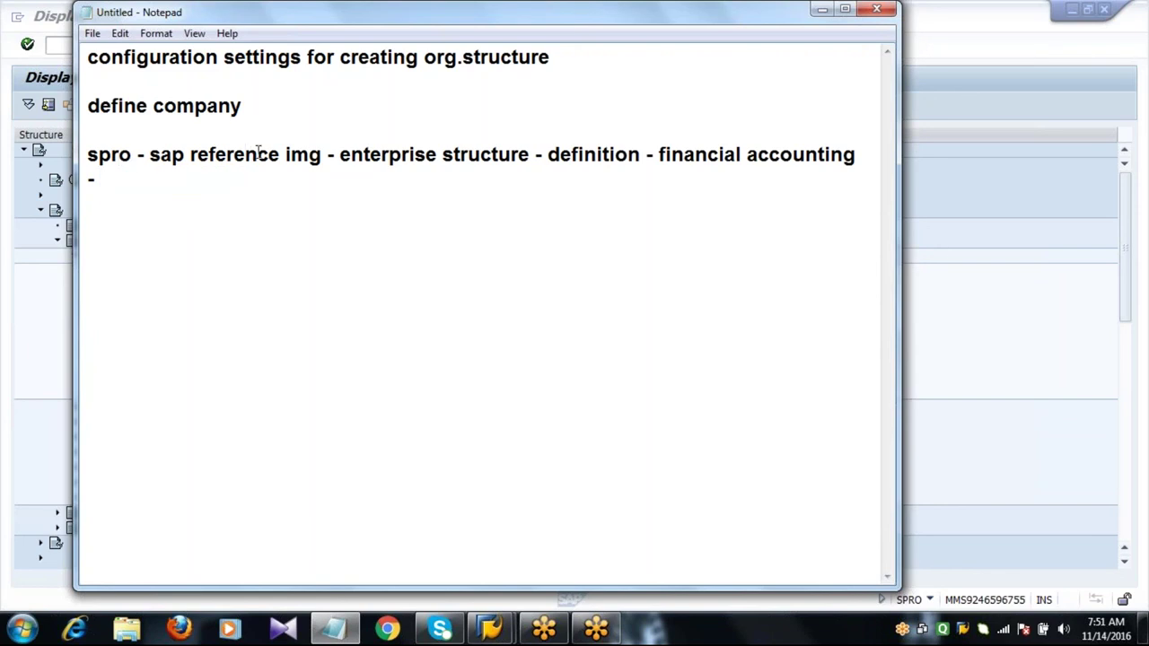
click(416, 155)
click(579, 158)
key(End)
key(Down)
key(alt+Tab)
click(140, 261)
click(142, 306)
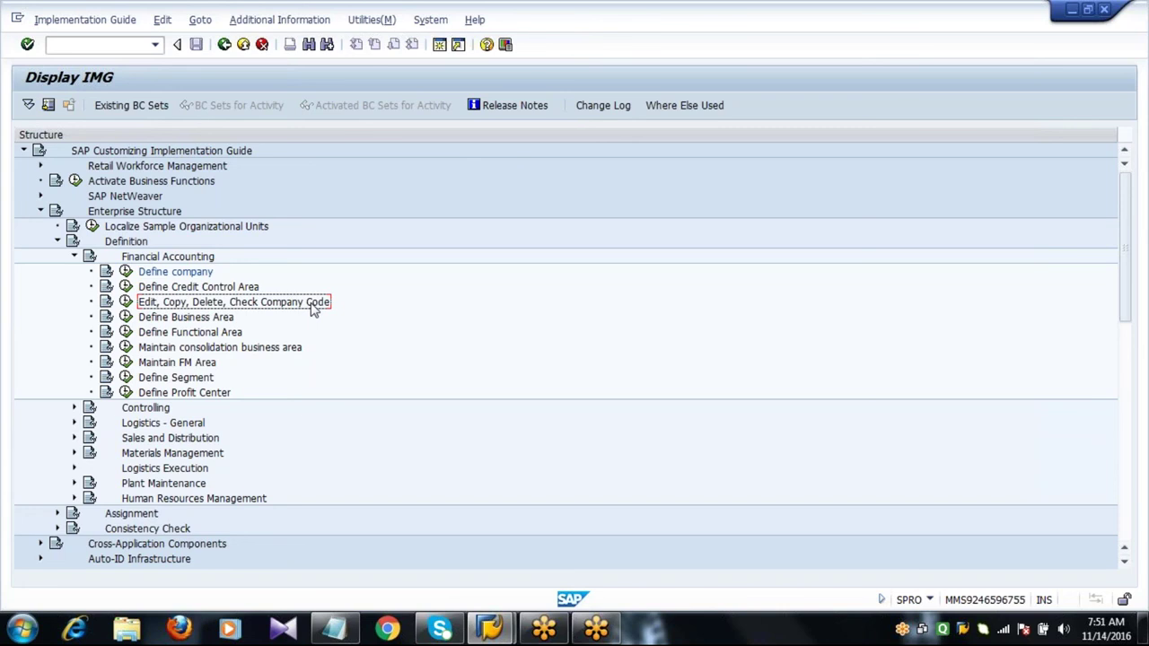
Run the 'Copy, delete, check company code' activity from the Choose Activity list.
click(126, 302)
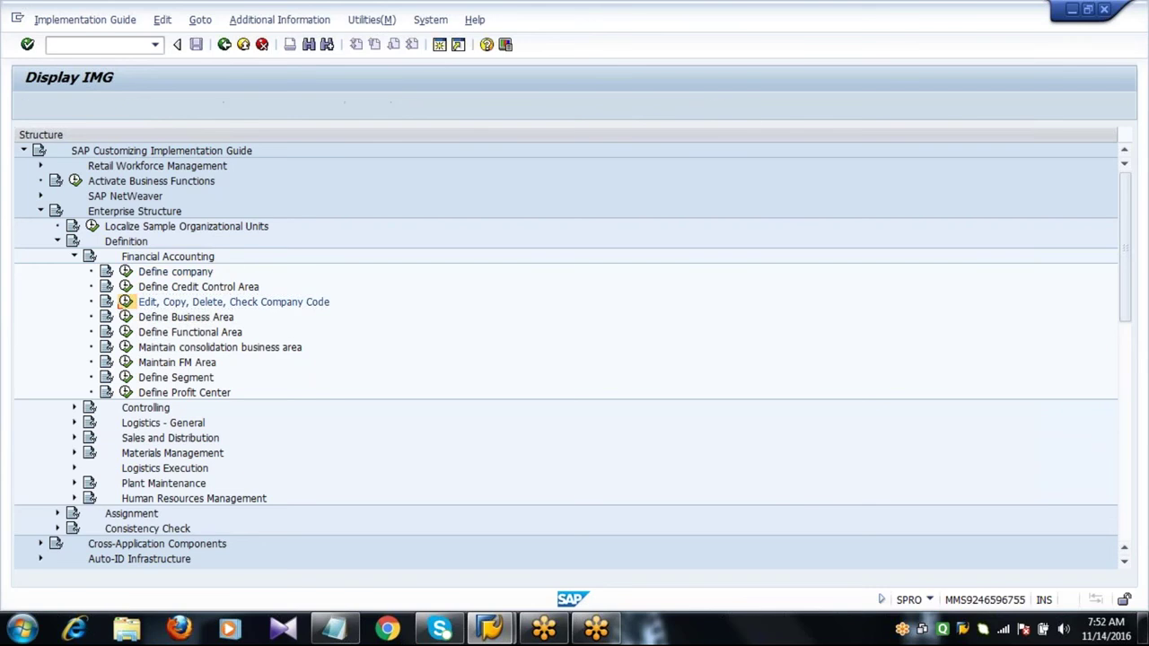
click(243, 200)
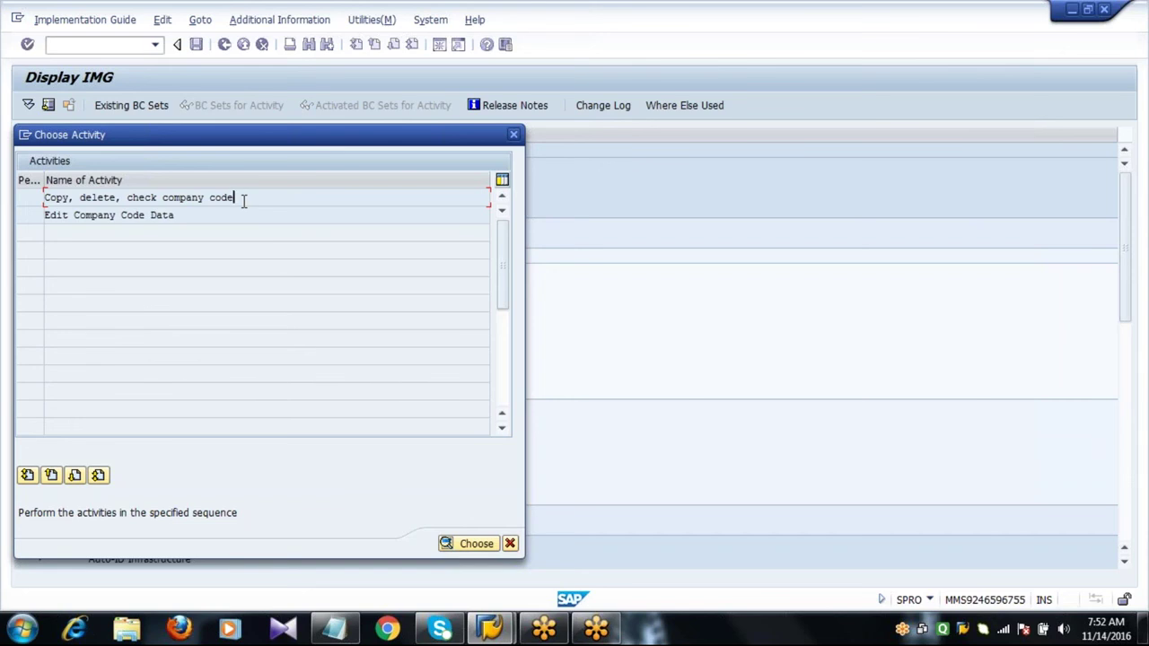
key(Return)
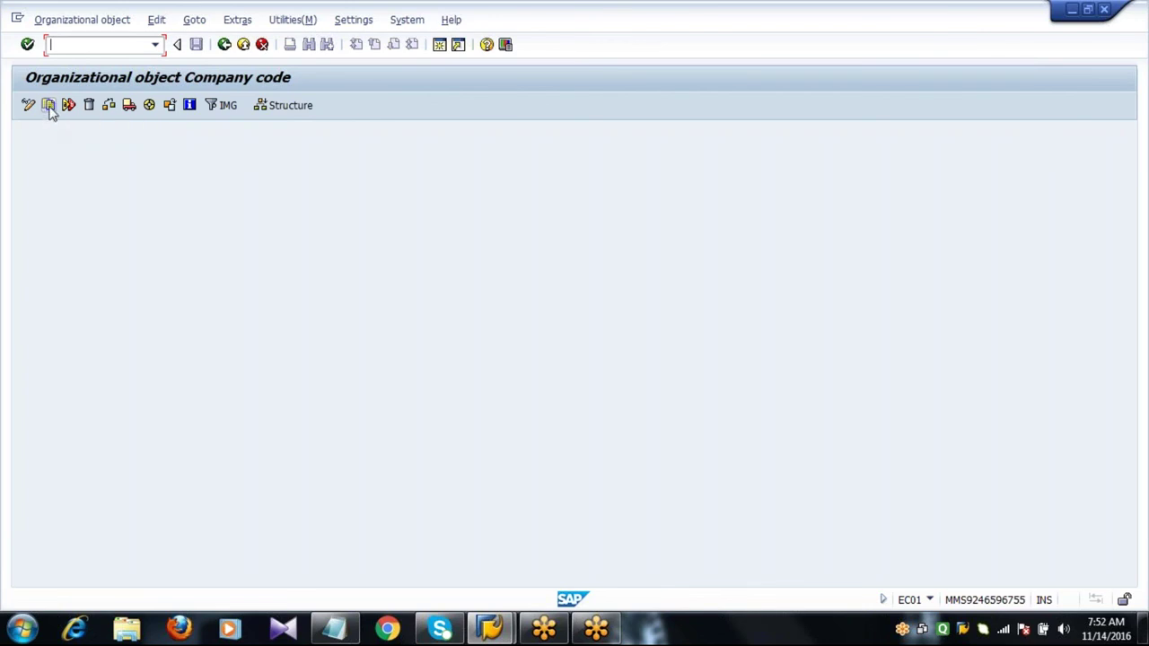
Copy the company code organizational object from 1000 to new company code 2001.
click(50, 106)
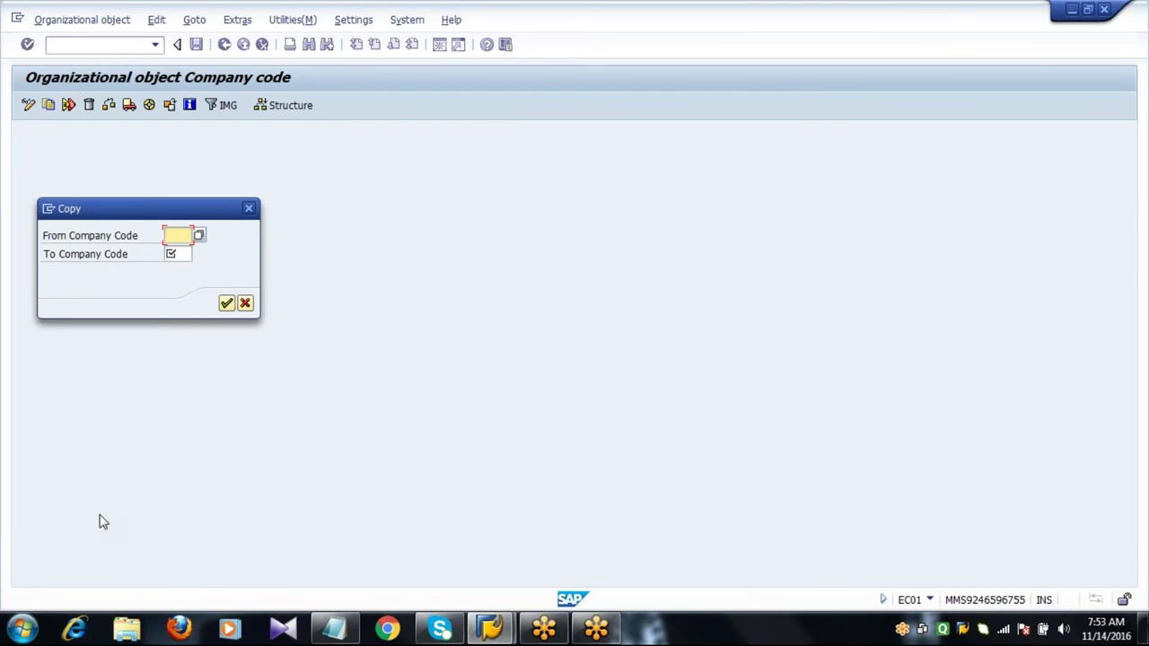
text(1000)
key(Tab)
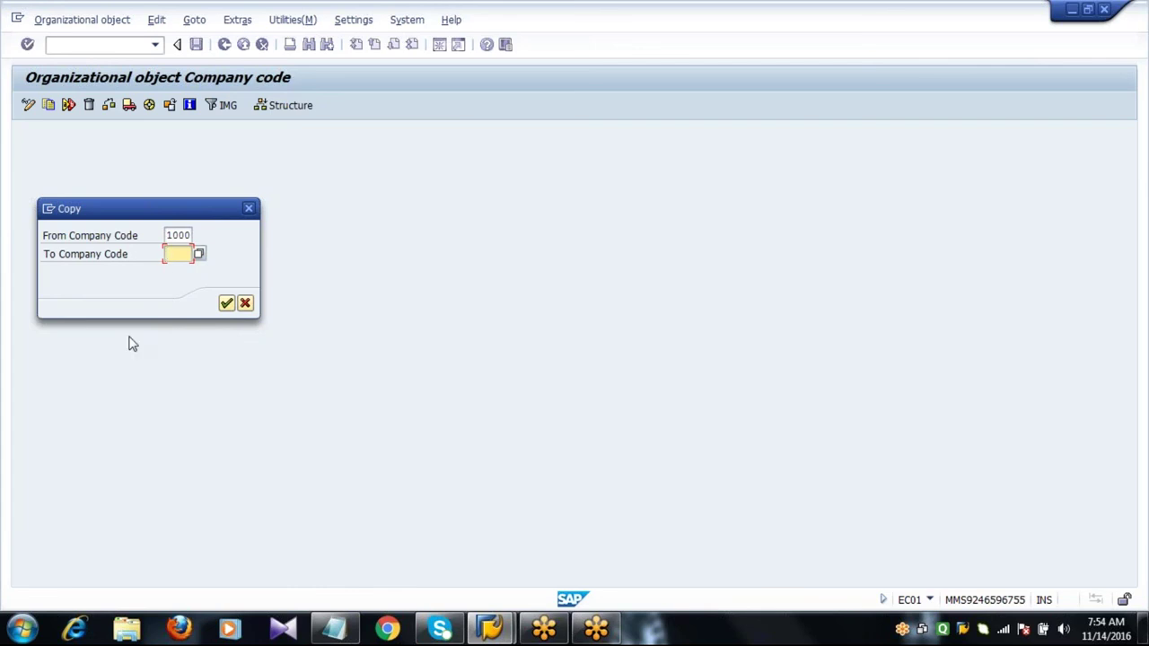
text(2001)
key(shift+Tab)
key(Tab)
key(shift+Tab)
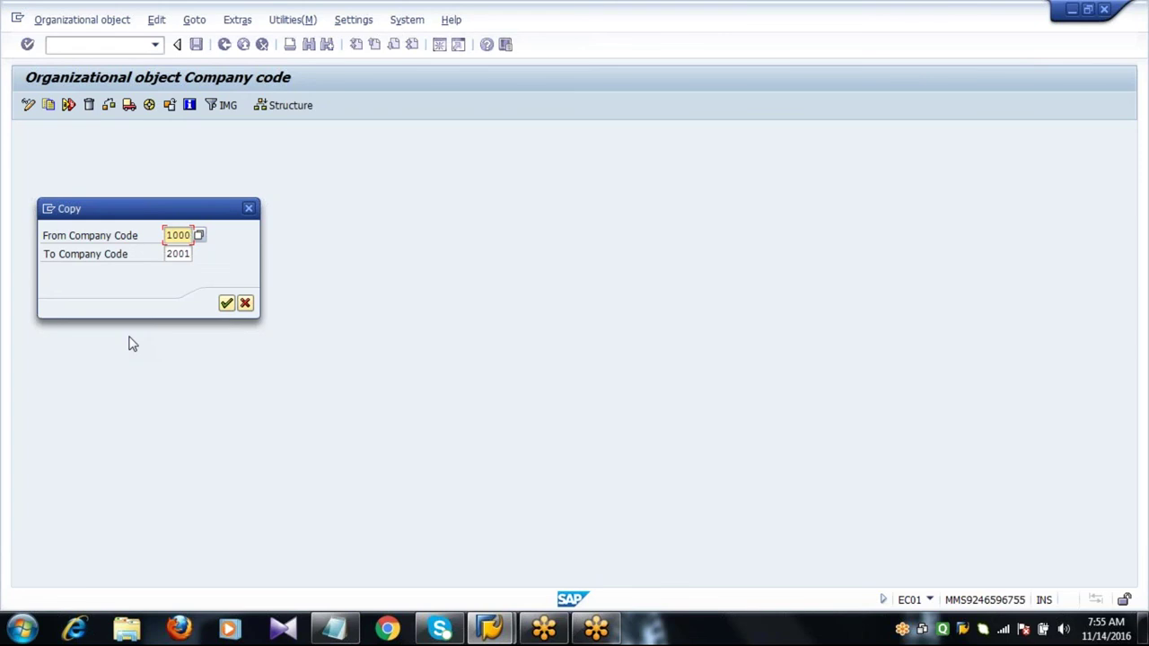
key(Tab)
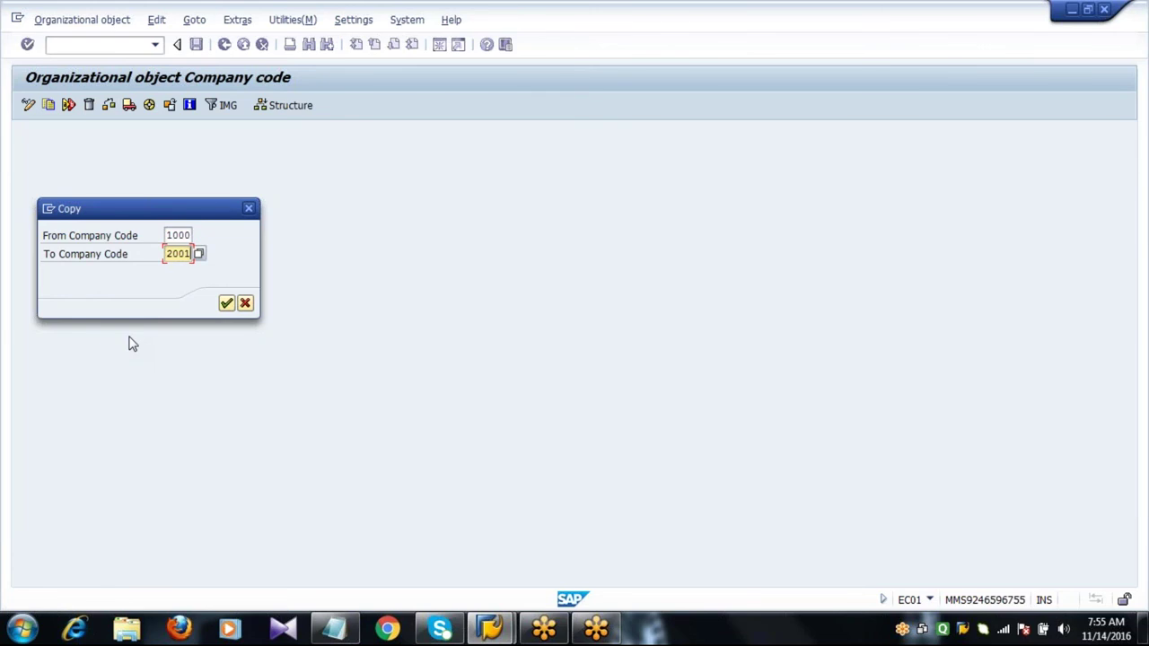
key(Return)
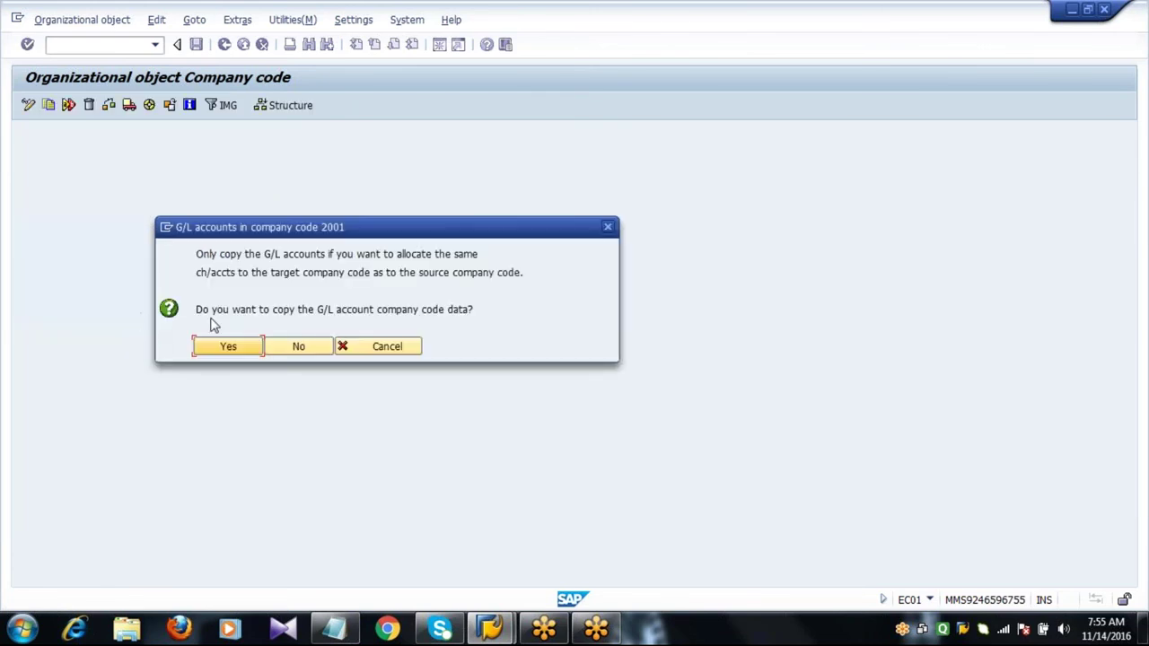
Answer Yes to copying the G/L account company code data into company code 2001.
click(203, 312)
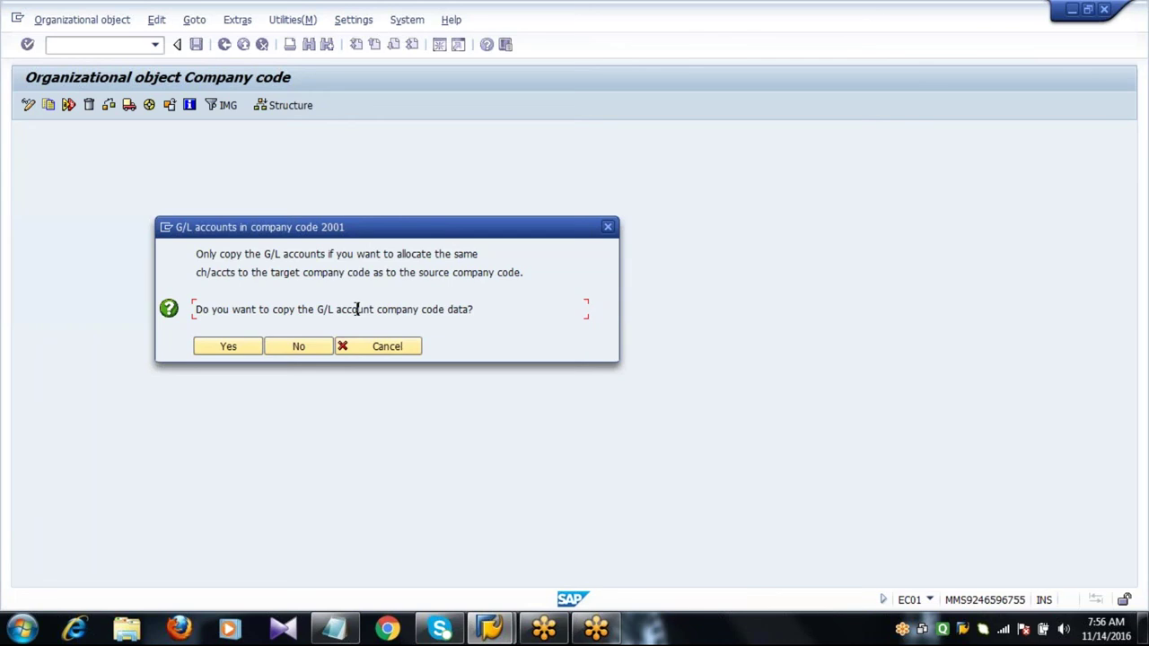
click(224, 350)
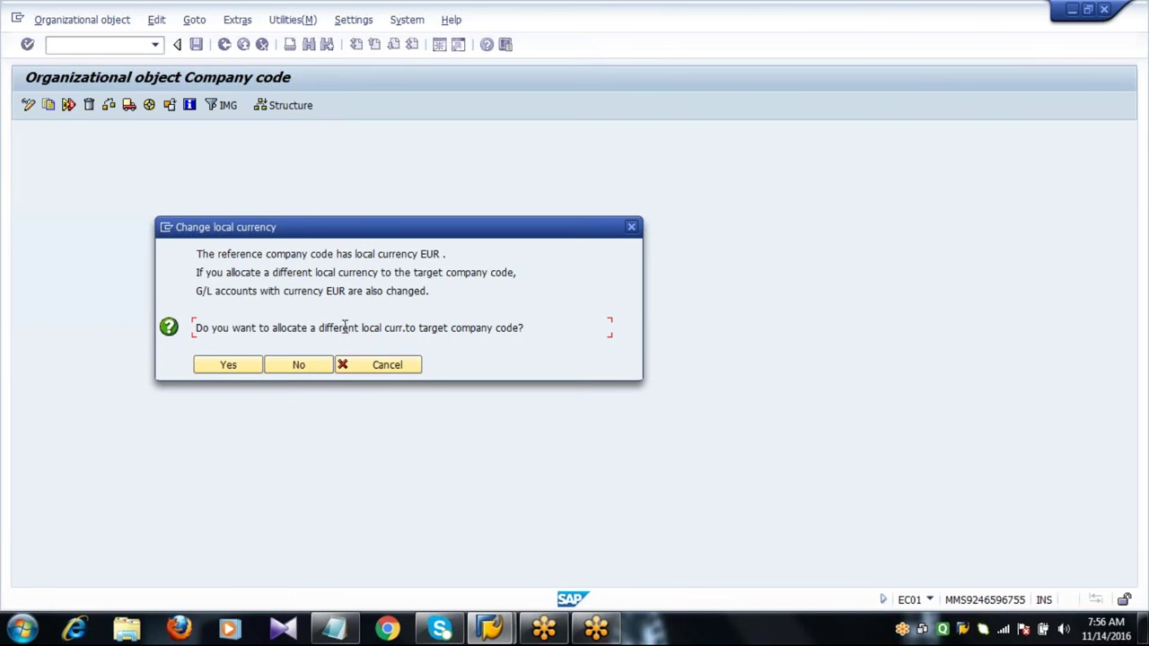
Assign EUR, picked from the currency list, as company code 2001's local currency.
click(246, 365)
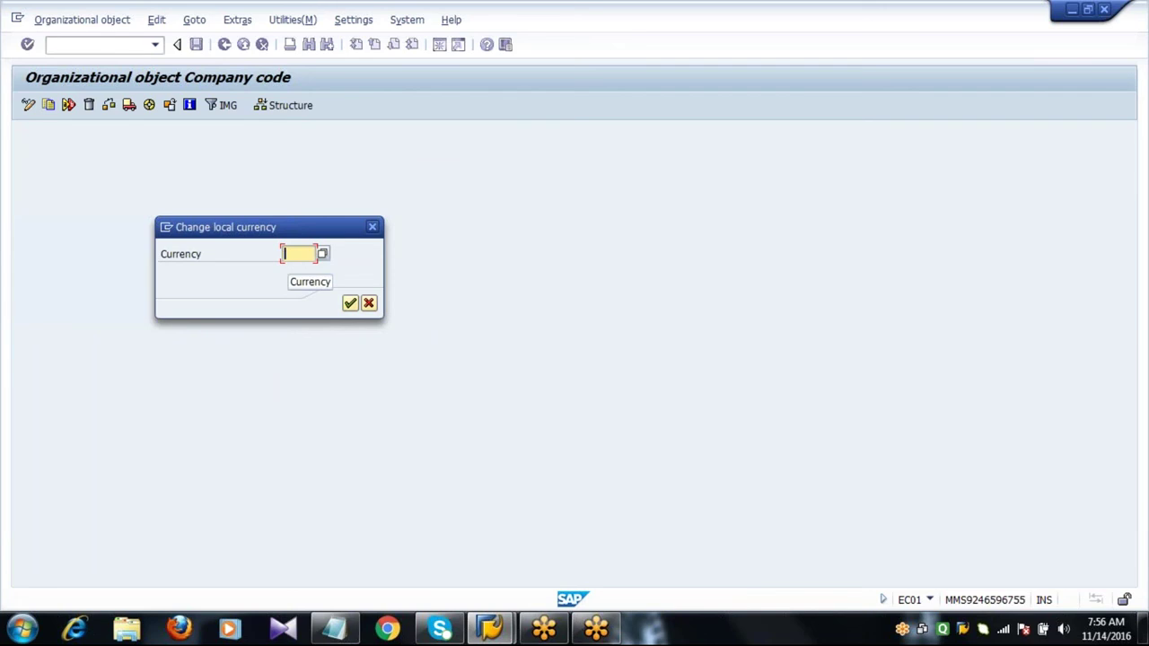
click(323, 255)
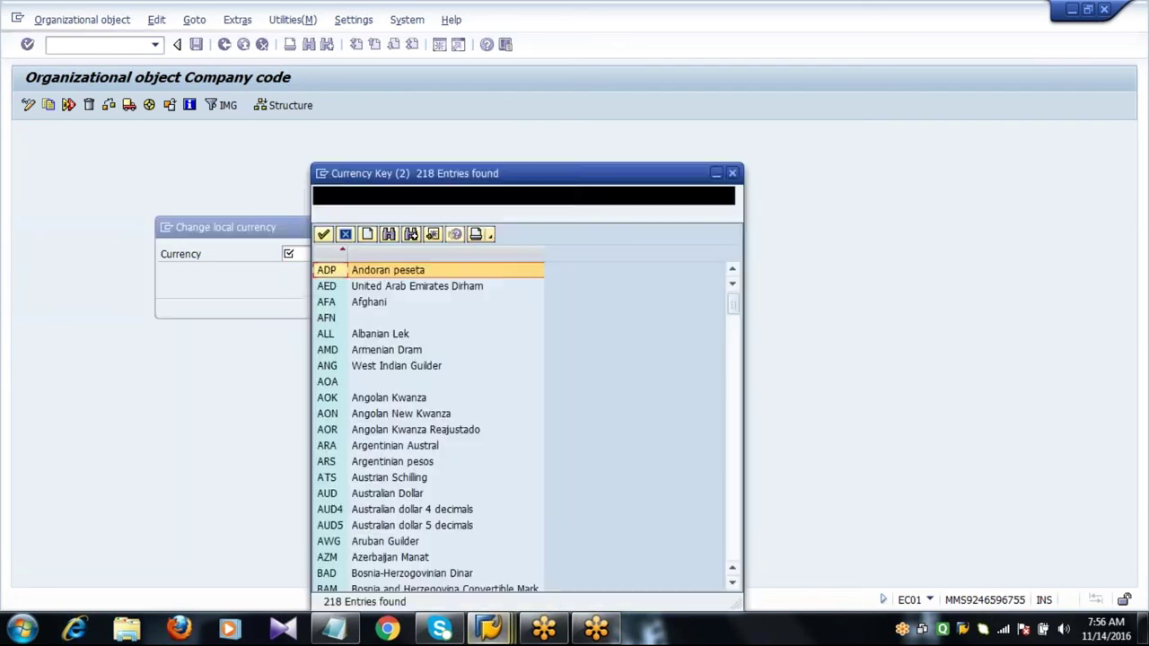
scroll(343, 256, down, 20)
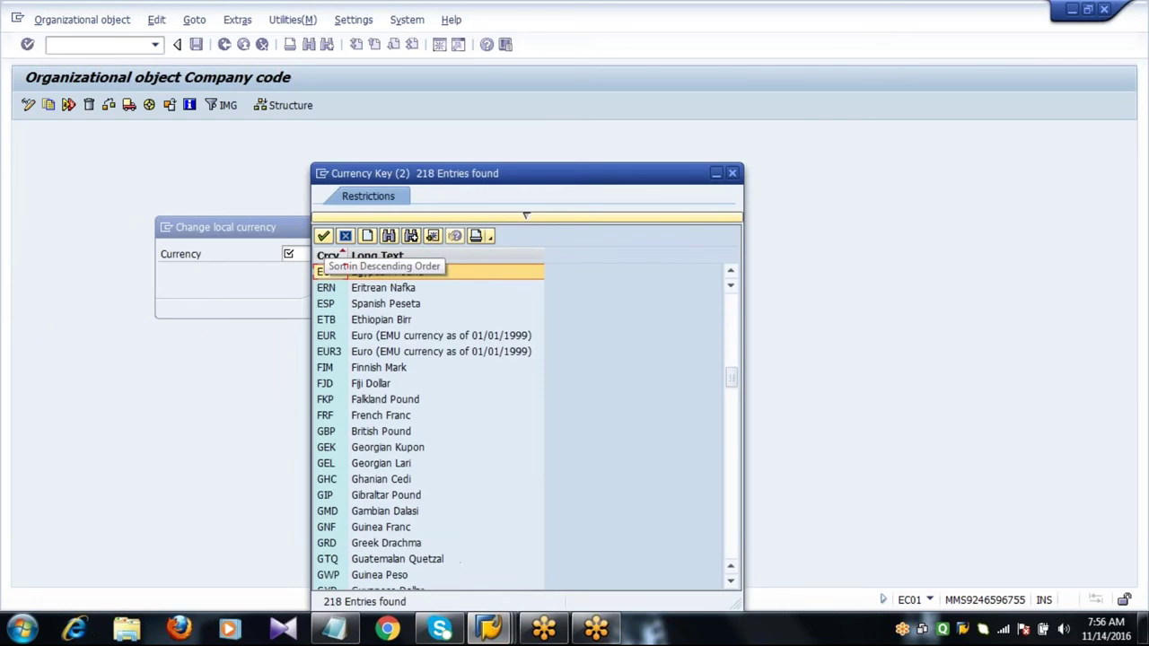
click(334, 337)
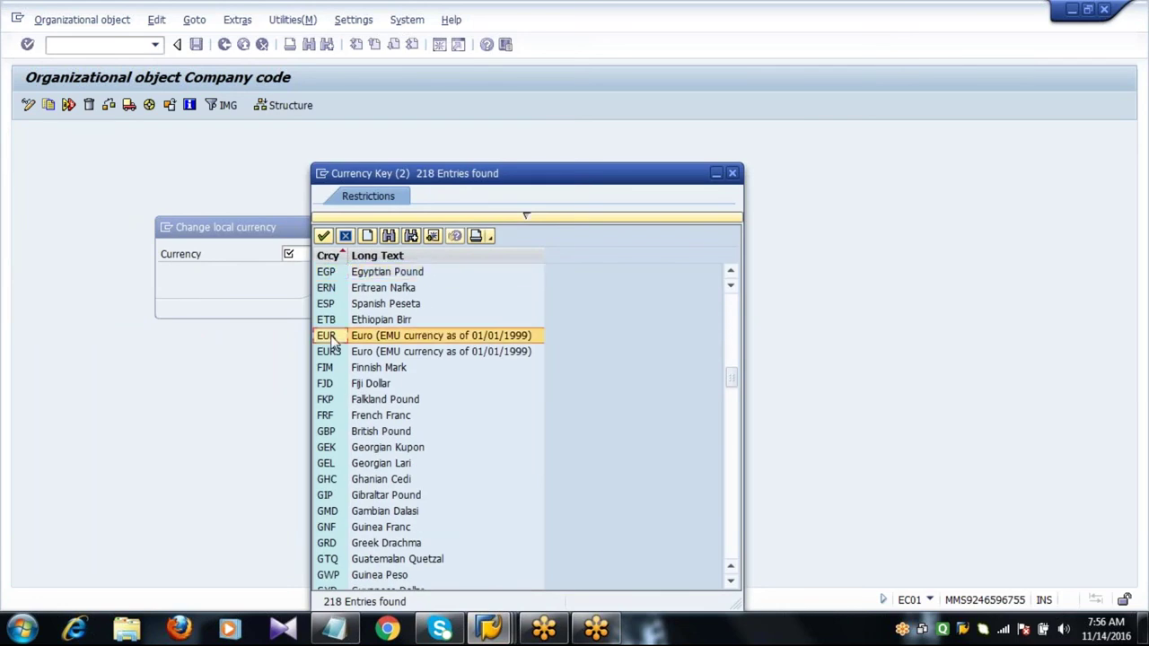
click(324, 235)
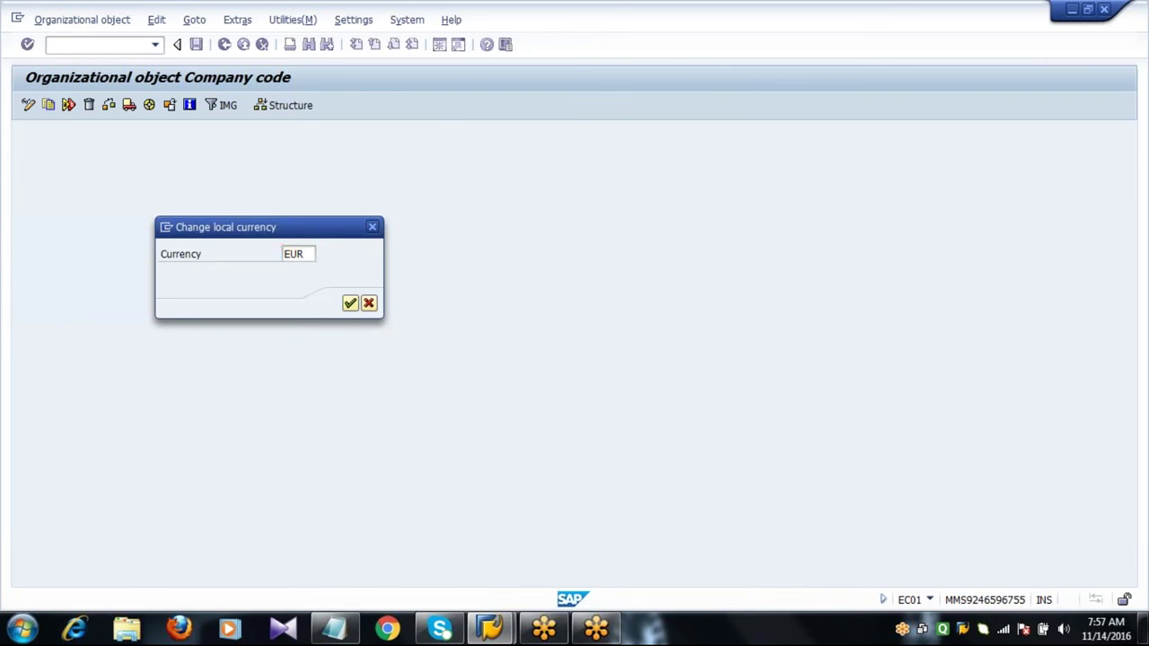
key(Return)
key(Return)
key(Return)
key(Return)
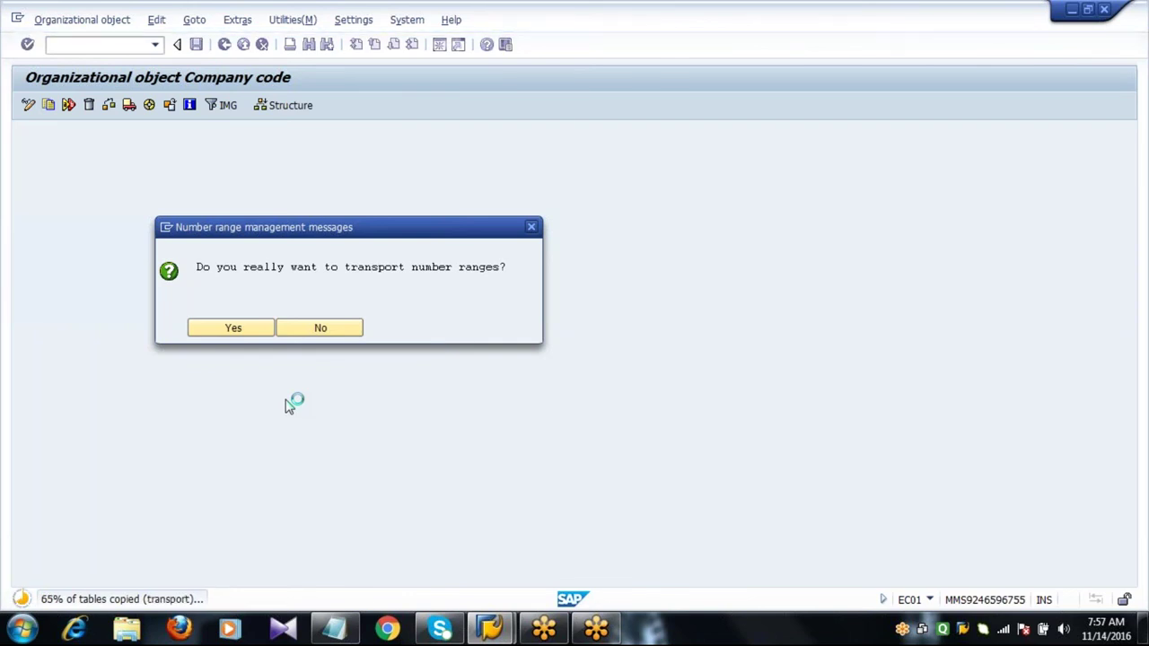
Transport and copy the number ranges from 1000 to 2001 until the FIAA-BELNR intervals prompt.
key(Return)
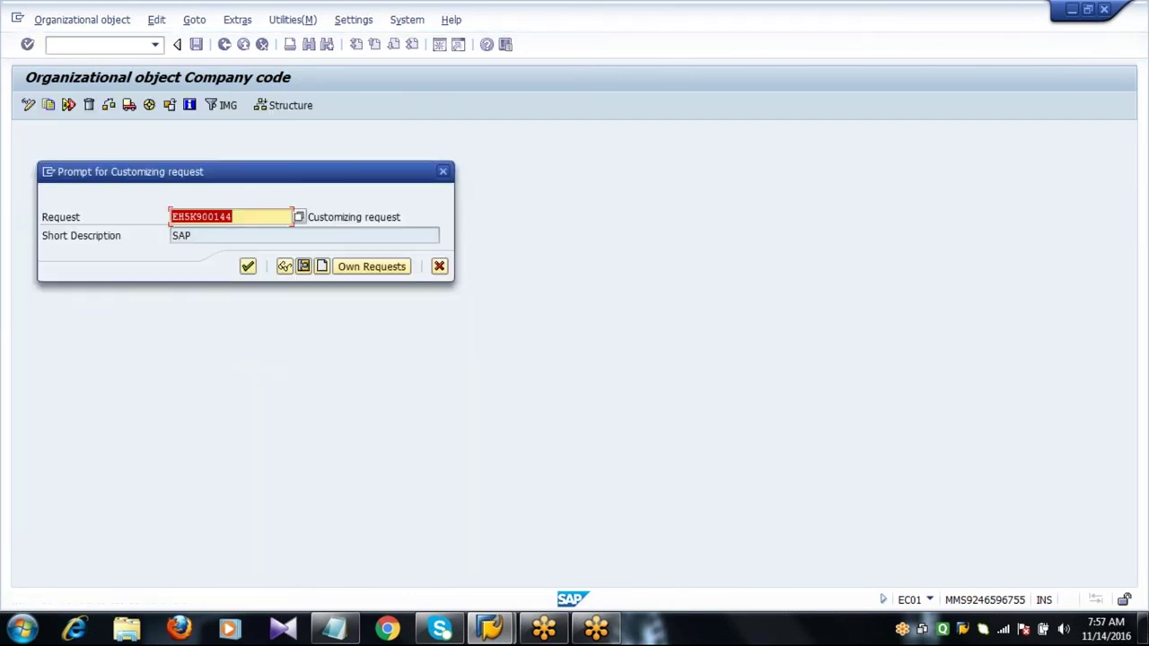
key(Return)
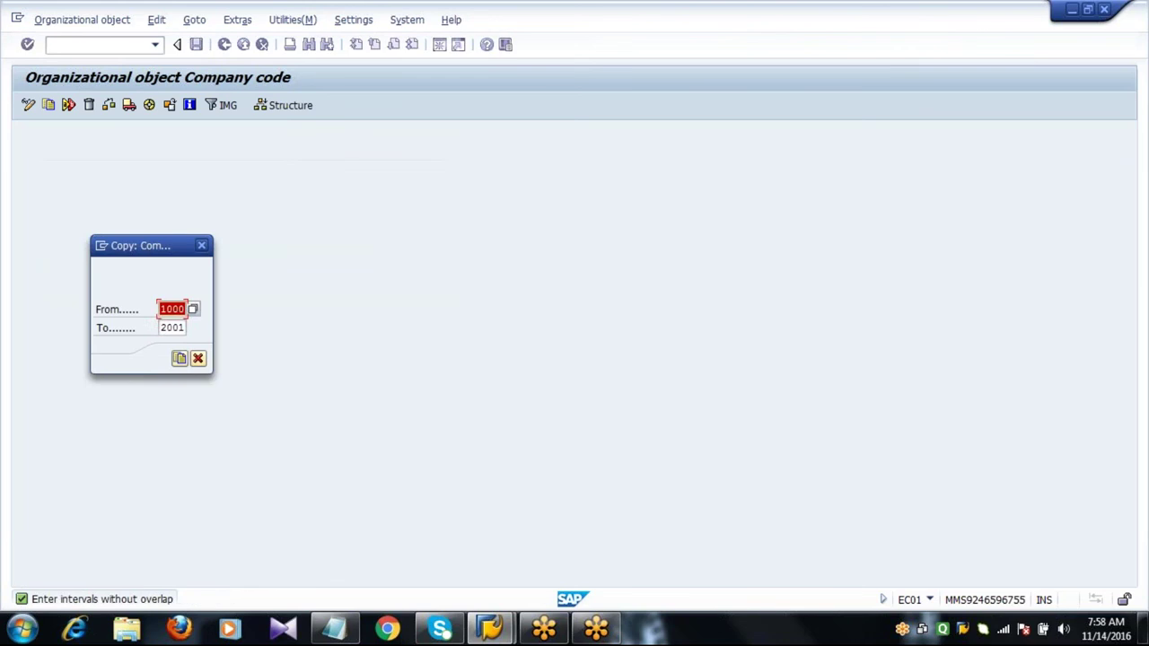
key(Return)
key(Return)
click(198, 360)
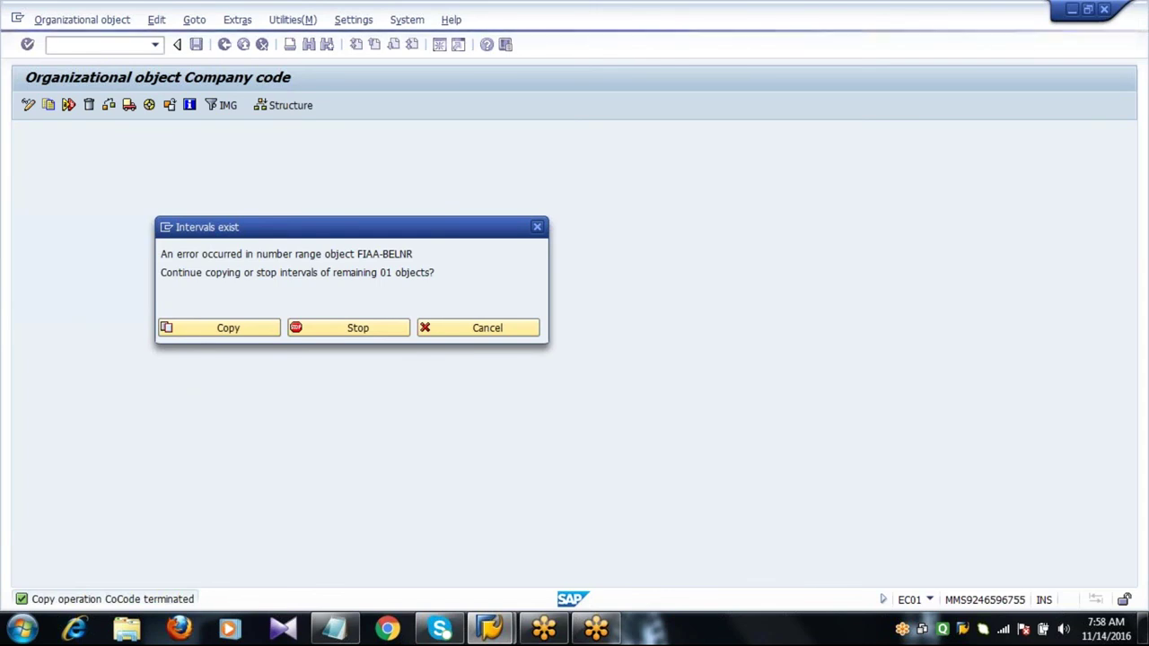
Dismiss the intervals prompt and return to the IMG activity list, selecting Edit Company Code Data.
key(Return)
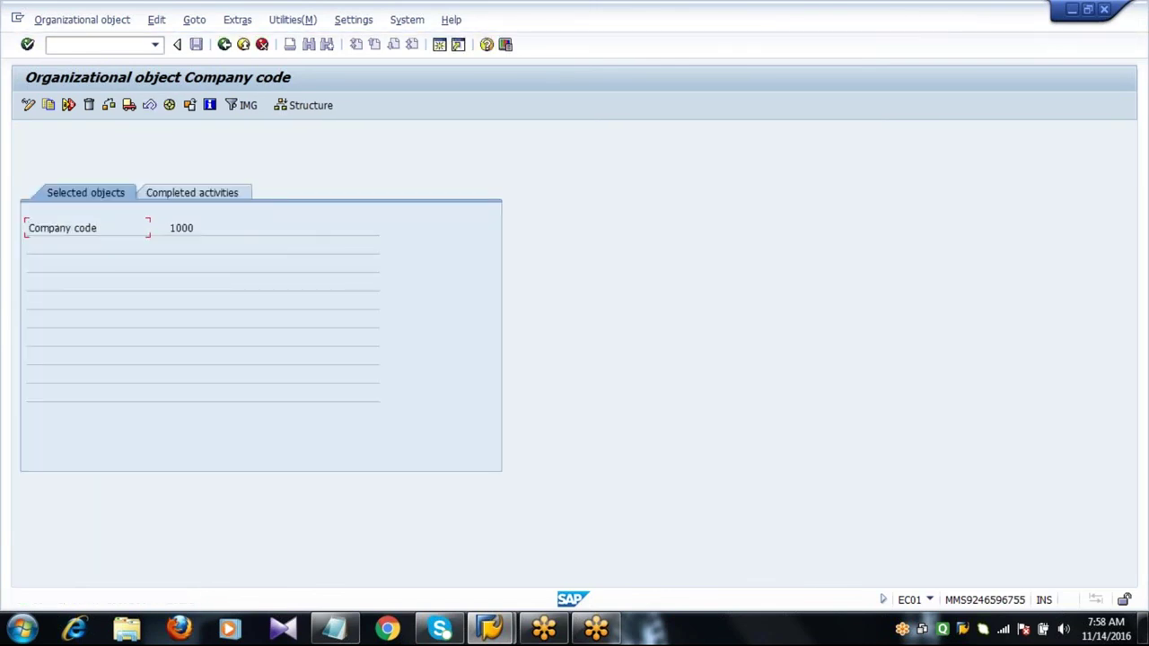
click(199, 230)
click(225, 45)
click(185, 219)
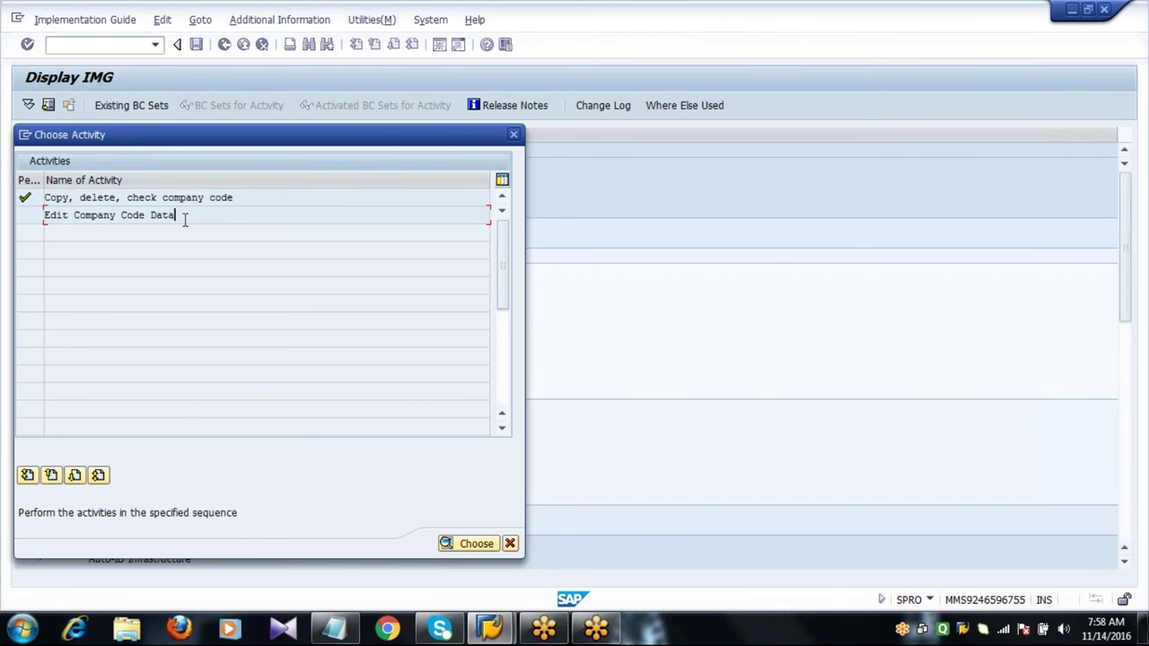
Open Edit Company Code Data and position the overview on company code 2001 (IDES AG).
double_click(185, 220)
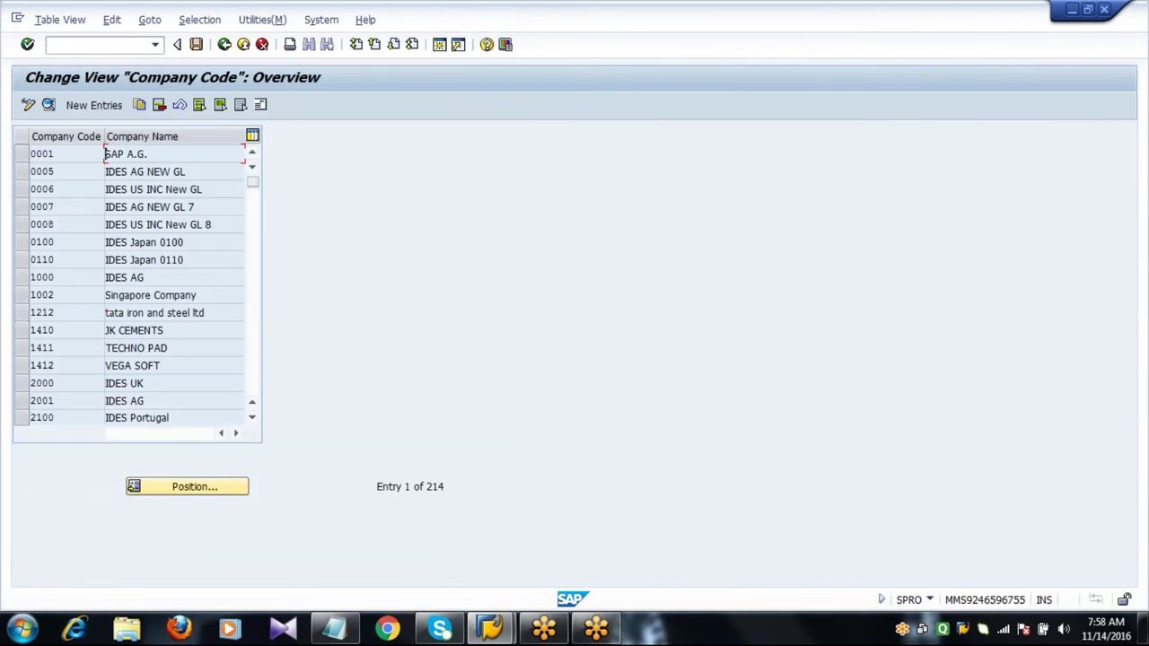
click(183, 490)
text(2001)
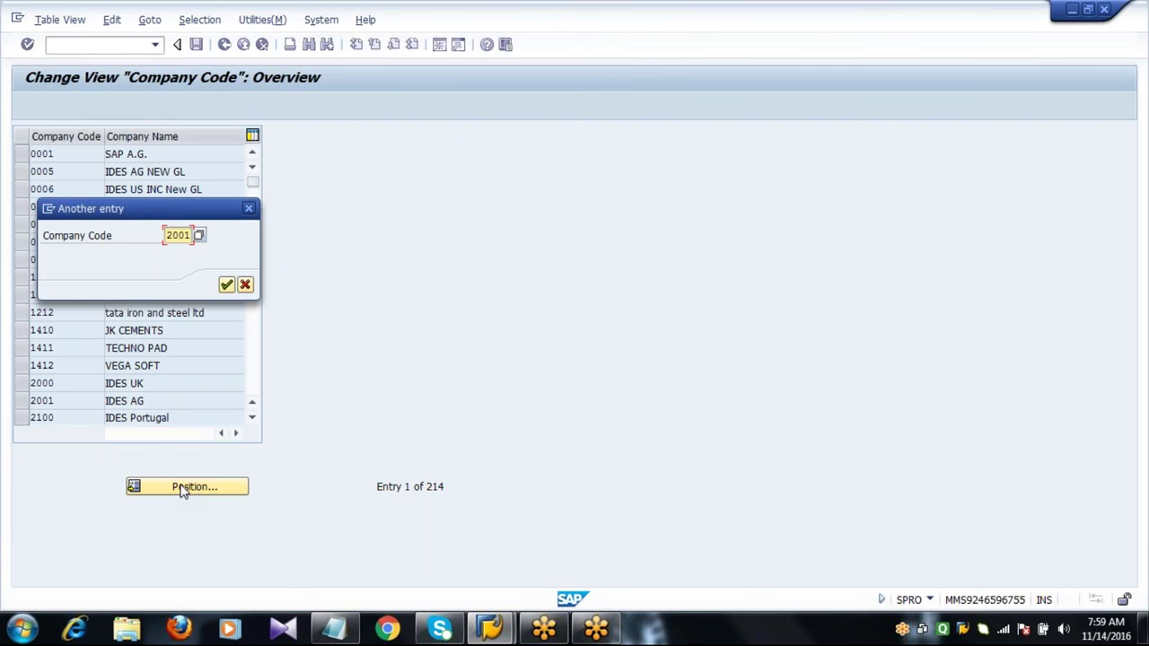
key(Return)
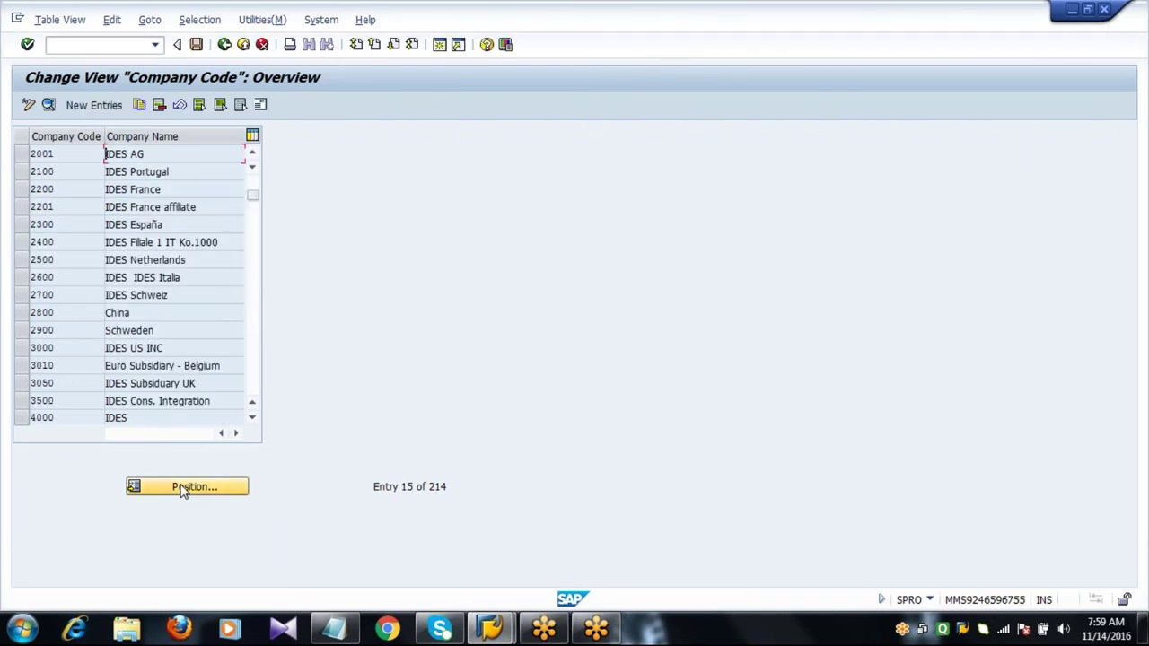
click(23, 157)
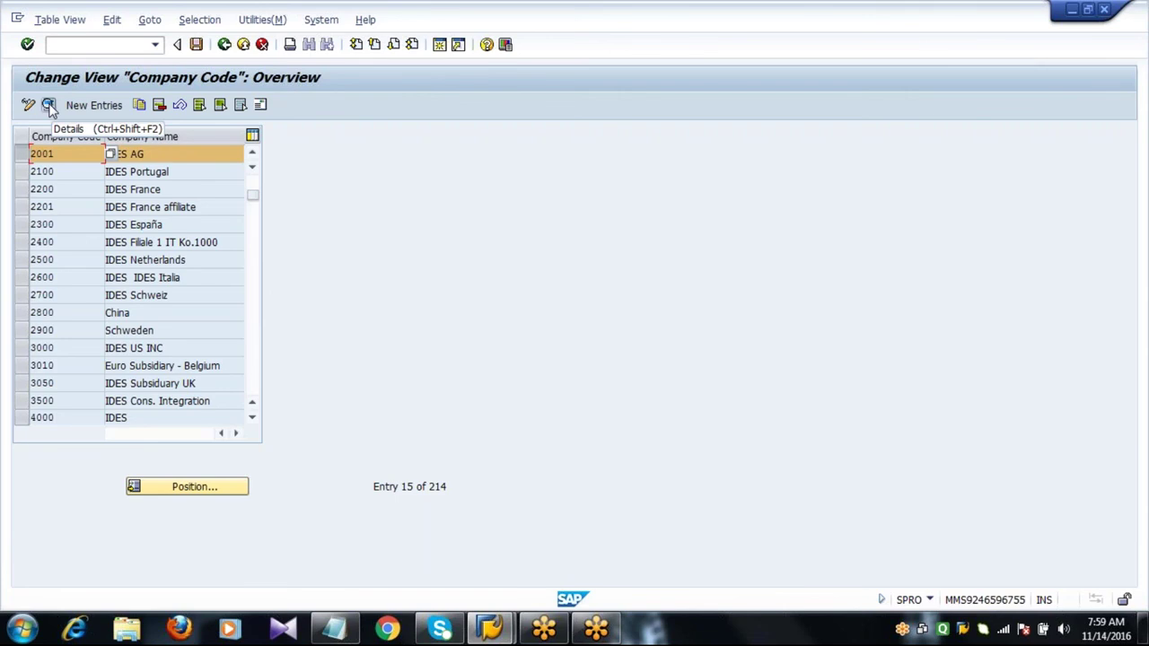
Open company code 2001's details and replace the company name IDES AG with Shell Oil AG.
click(49, 106)
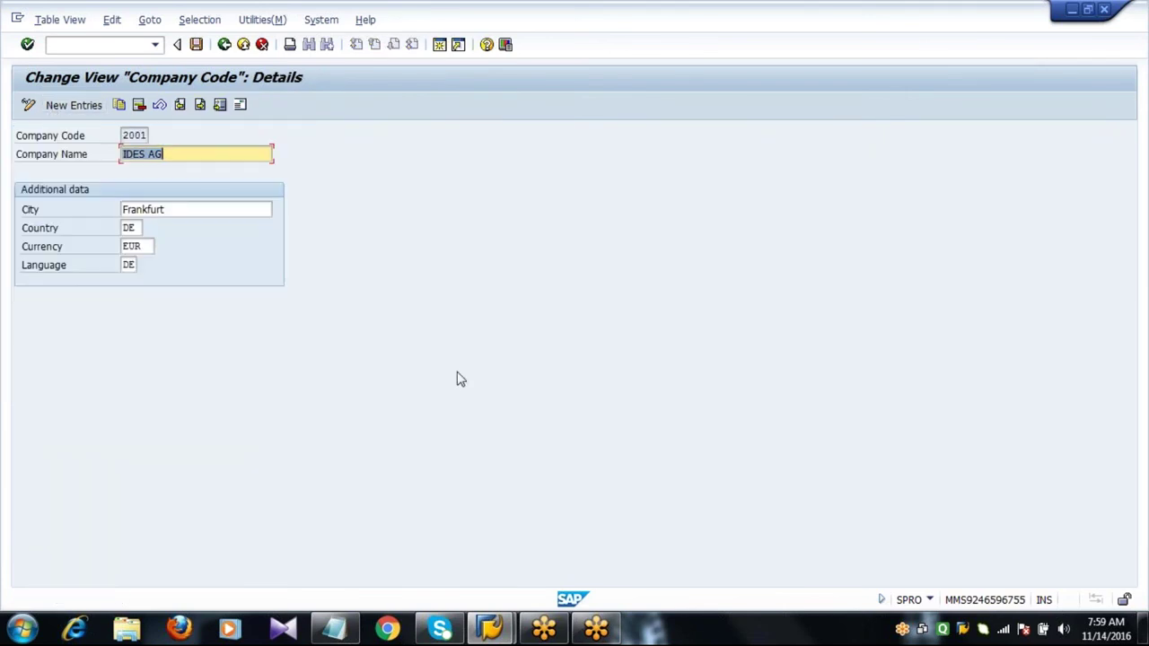
click(130, 136)
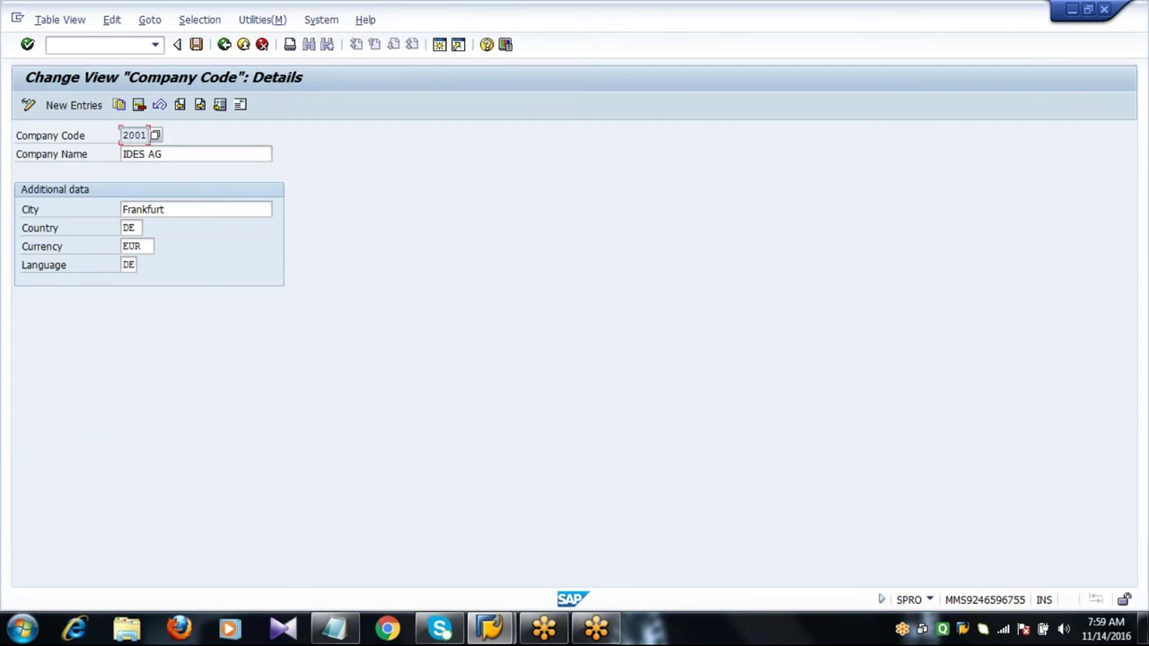
key(Tab)
key(Tab)
key(Tab)
key(Tab)
key(Tab)
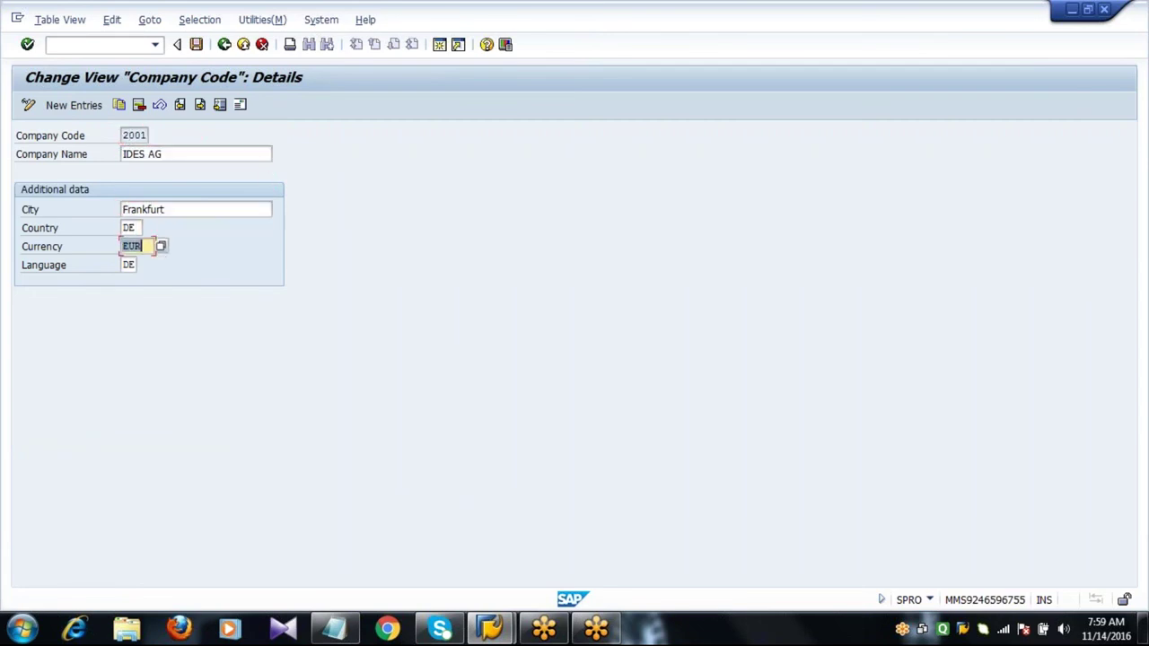
click(165, 155)
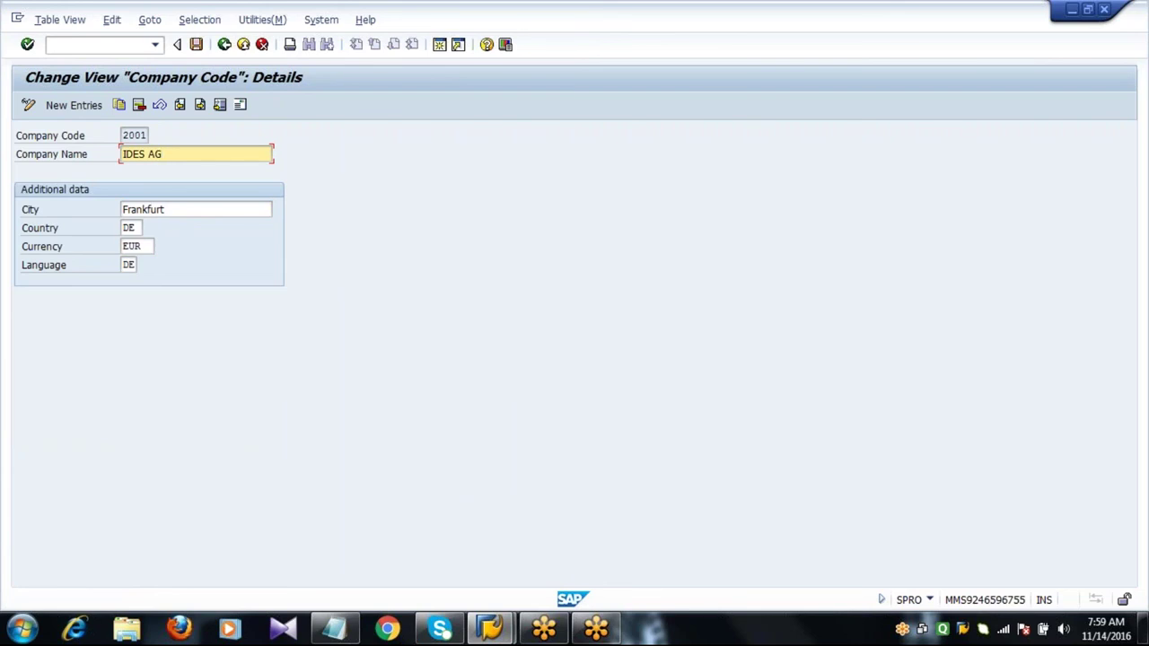
key(BackSpace)
key(BackSpace)
key(BackSpace)
key(BackSpace)
key(BackSpace)
key(BackSpace)
key(BackSpace)
text(Shell Oil AG)
key(Tab)
key(Tab)
key(Tab)
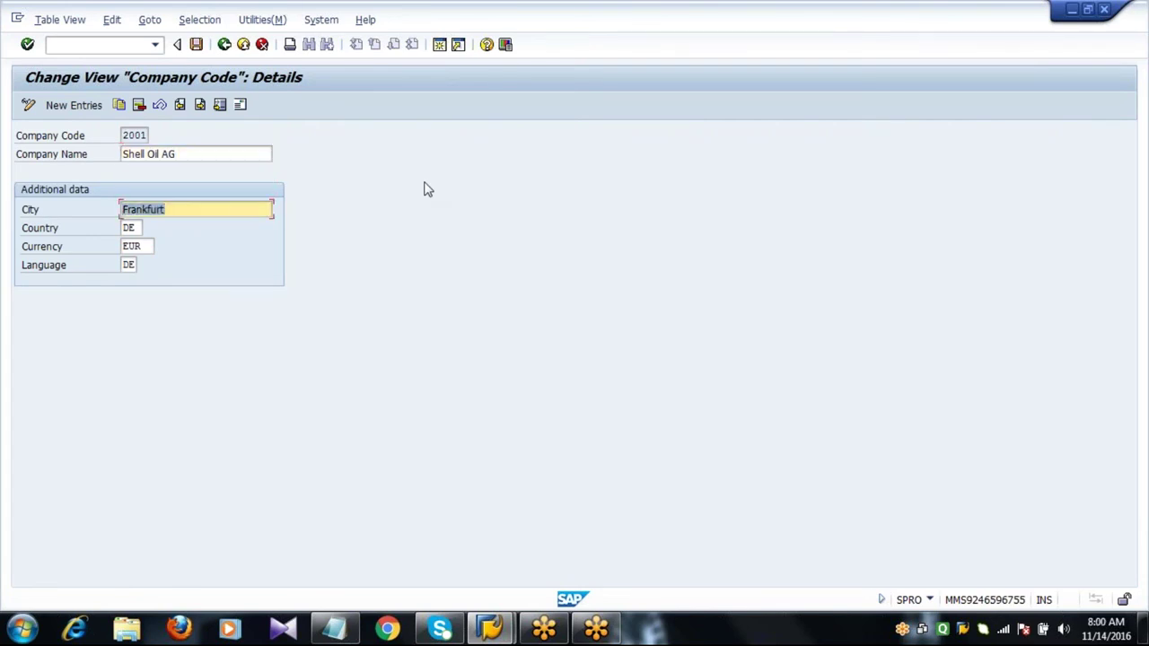
key(Tab)
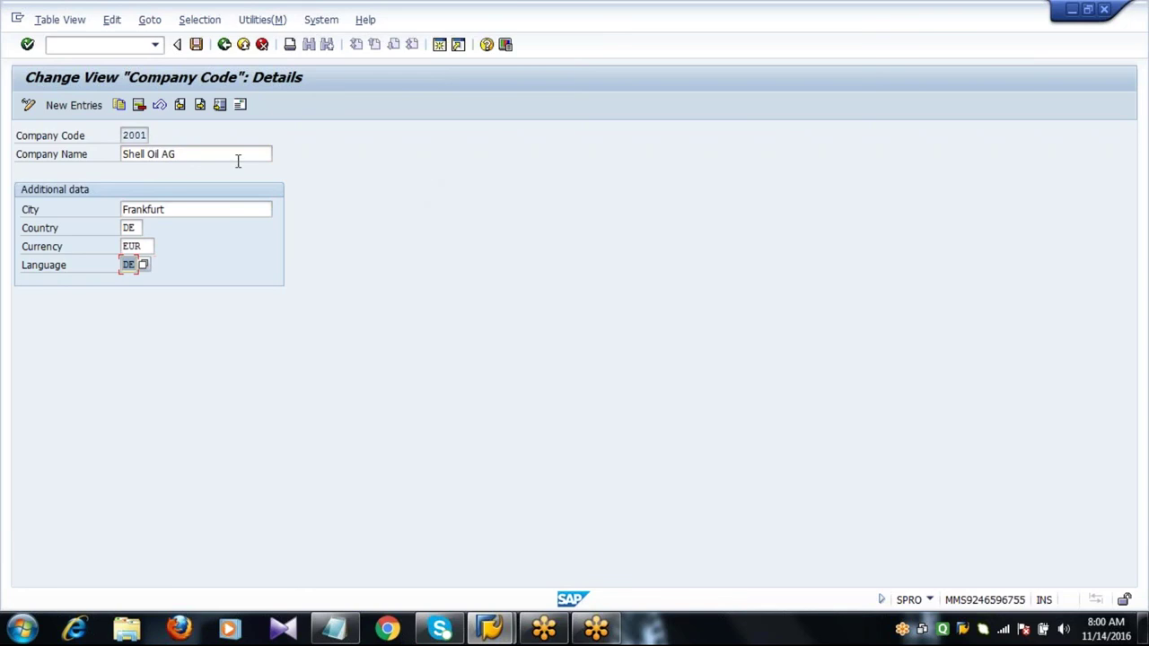
click(238, 159)
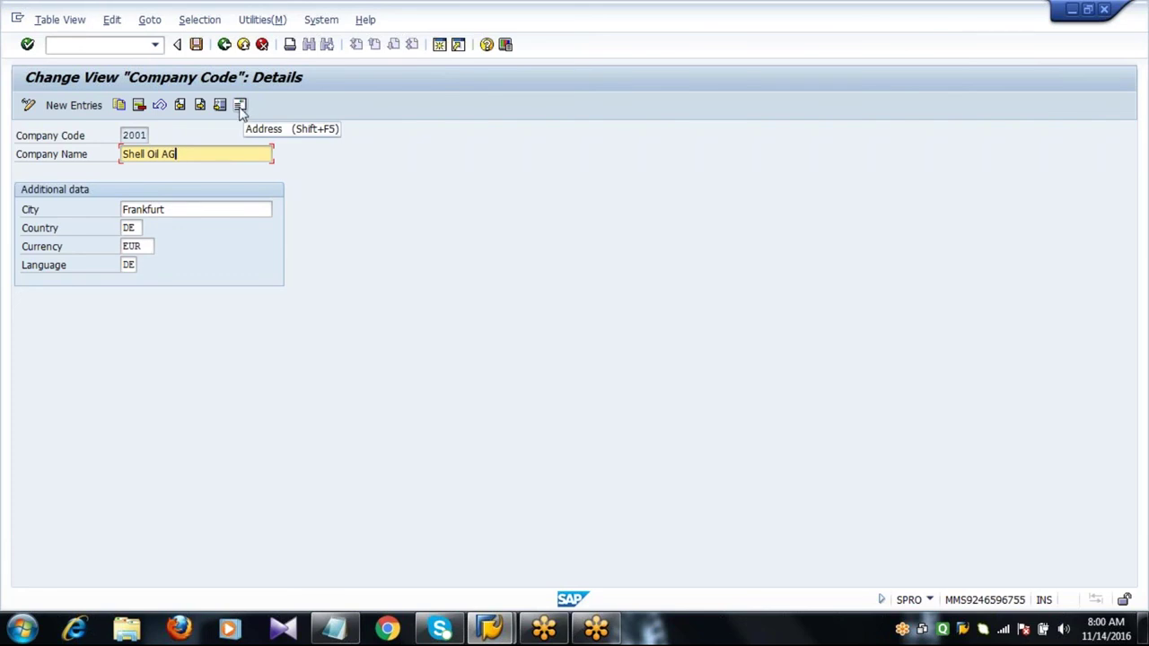
In the address, set name and search term to Shell Oil AG and clear the extra name lines.
click(241, 106)
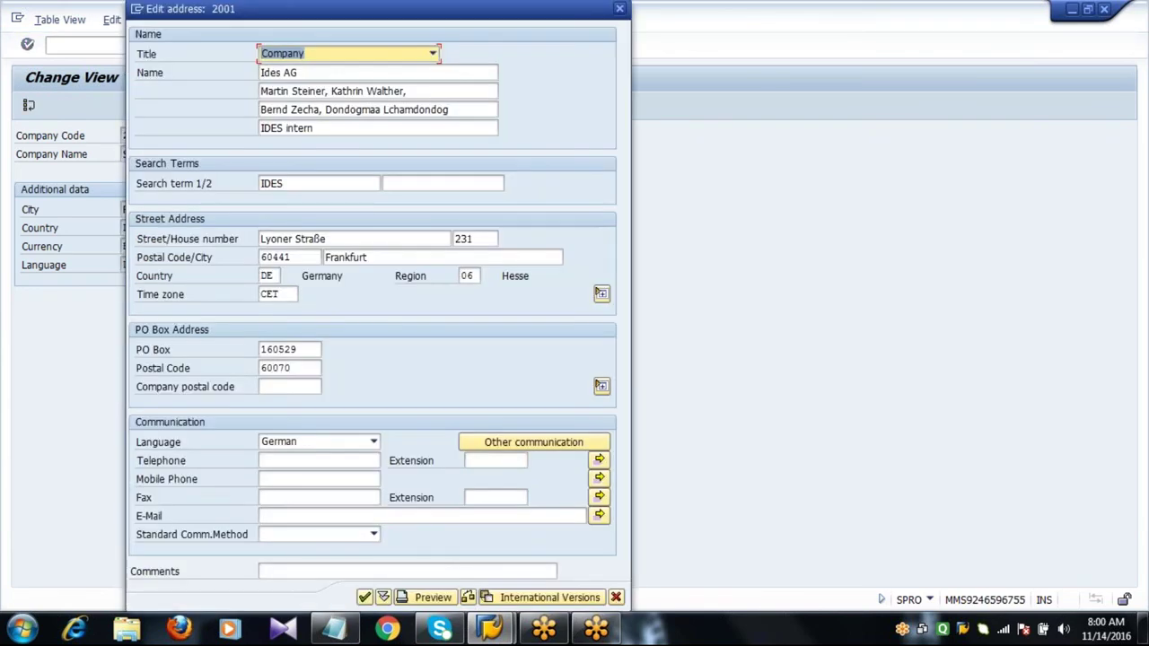
click(260, 72)
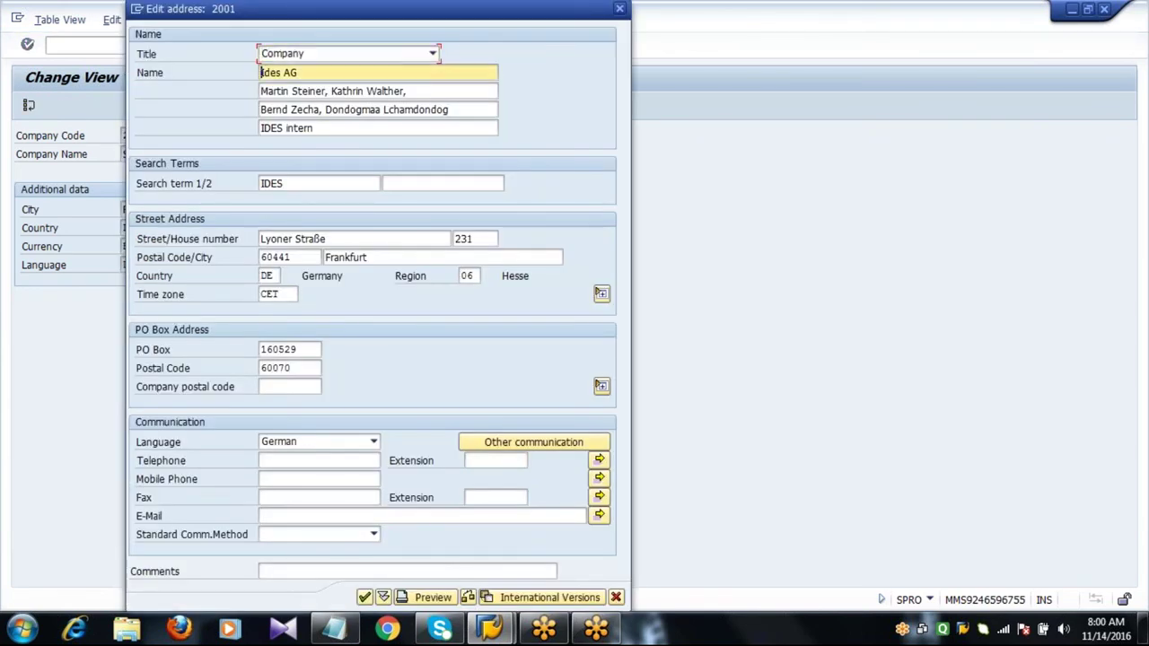
key(shift+End)
key(Delete)
text(Shell Oil AG)
key(Tab)
key(Delete)
key(Tab)
key(Delete)
key(Tab)
key(Delete)
key(Tab)
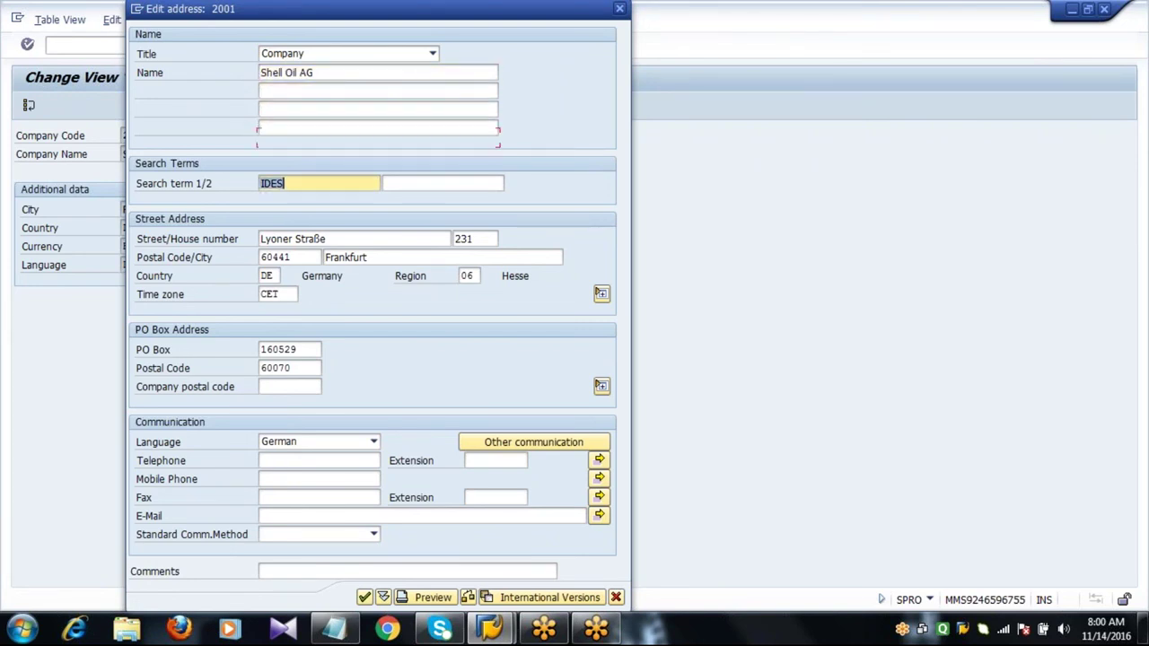
text(Shell Oil AG)
click(357, 74)
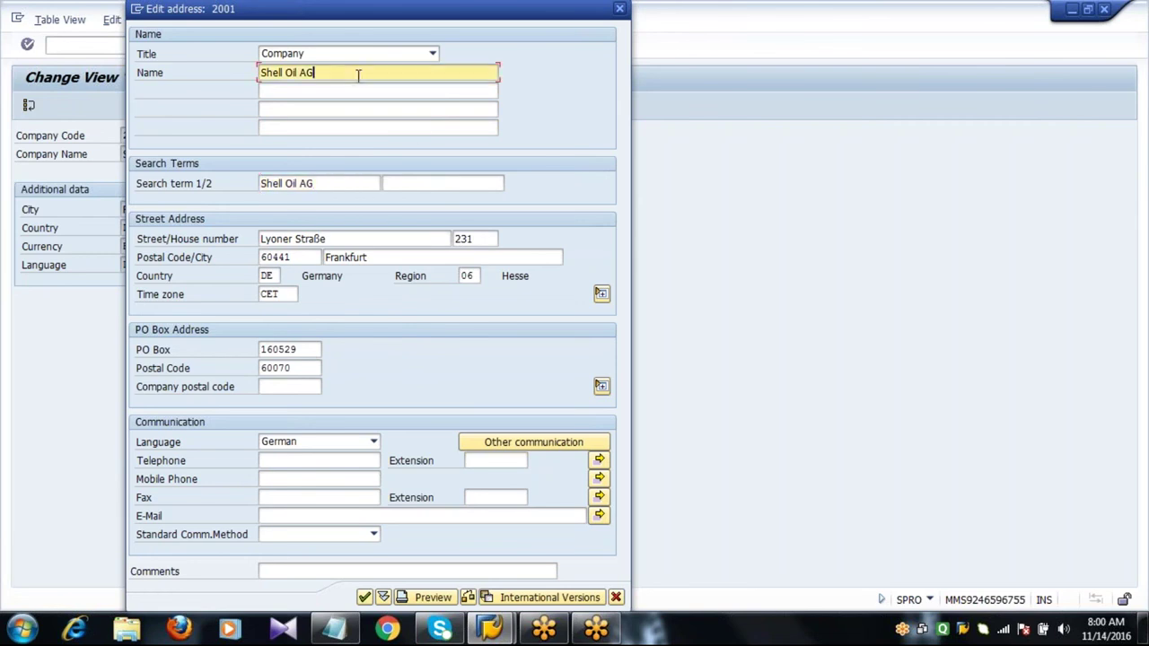
Replace street and postal code, clear house number, region and time zone, and fill in PO box details.
key(Tab)
key(Tab)
key(Tab)
key(Tab)
key(Tab)
key(Tab)
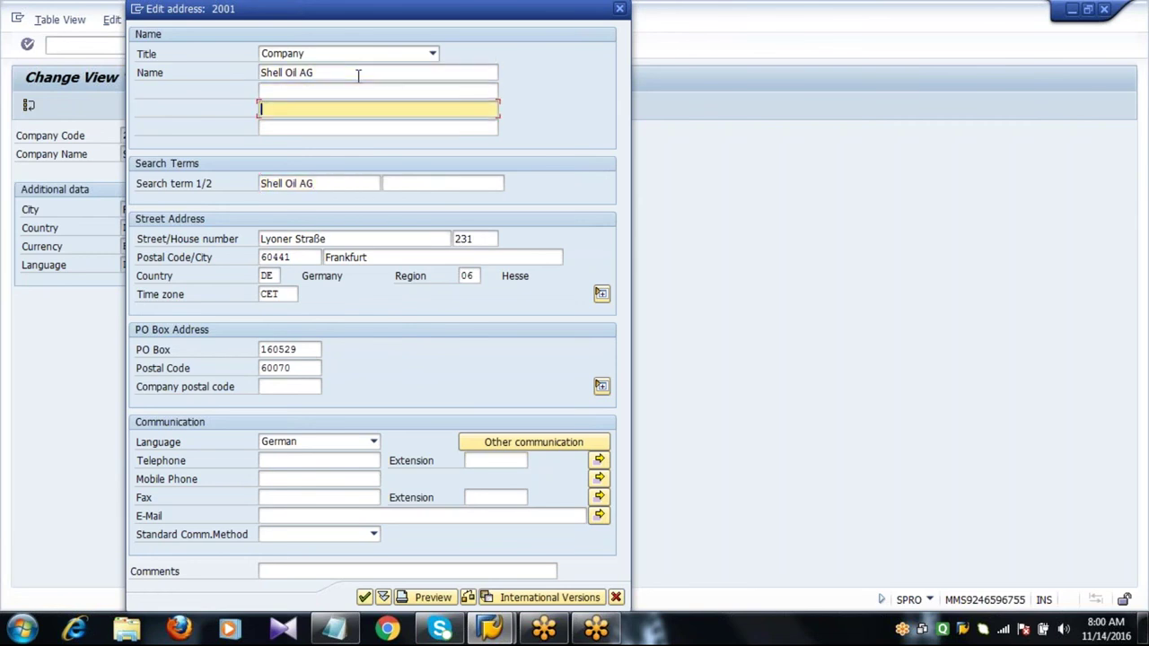
text(PHASE9)
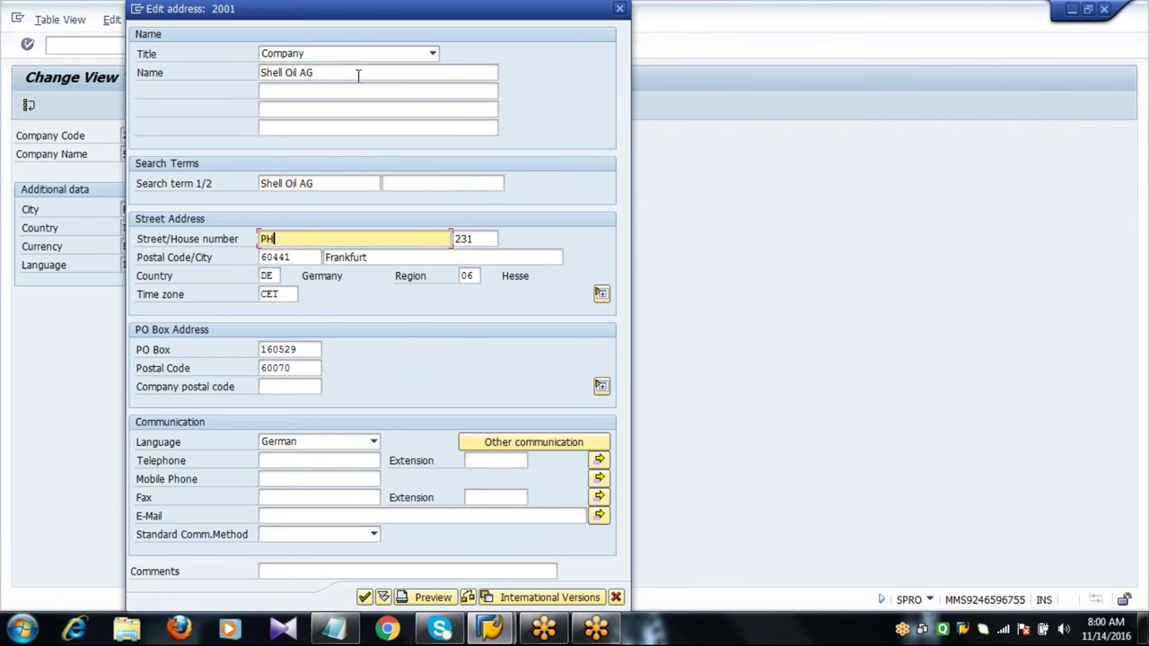
key(Tab)
key(Delete)
key(Tab)
text(12345)
key(Tab)
key(Tab)
key(Tab)
key(Delete)
key(Tab)
key(Delete)
key(Tab)
key(Tab)
text(12345)
key(Tab)
text(23456)
Enter company postal code 235677890, the telephone and mobile numbers and the company e-mail, then confirm.
key(Tab)
key(Tab)
key(Tab)
key(Tab)
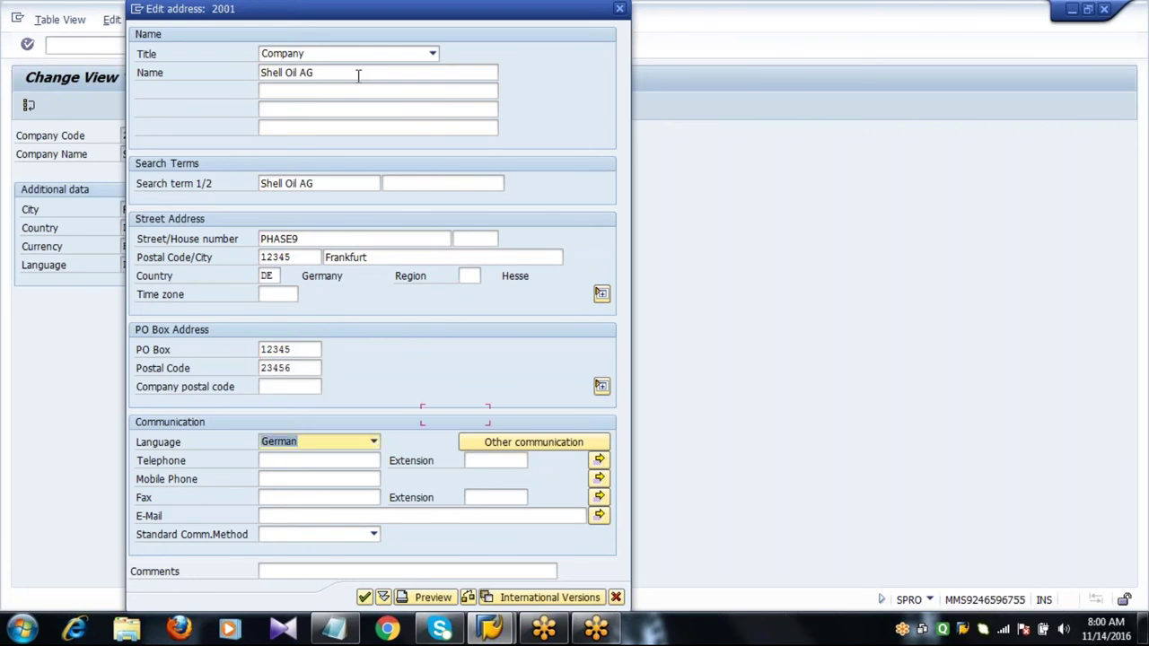
text(235677890)
key(Tab)
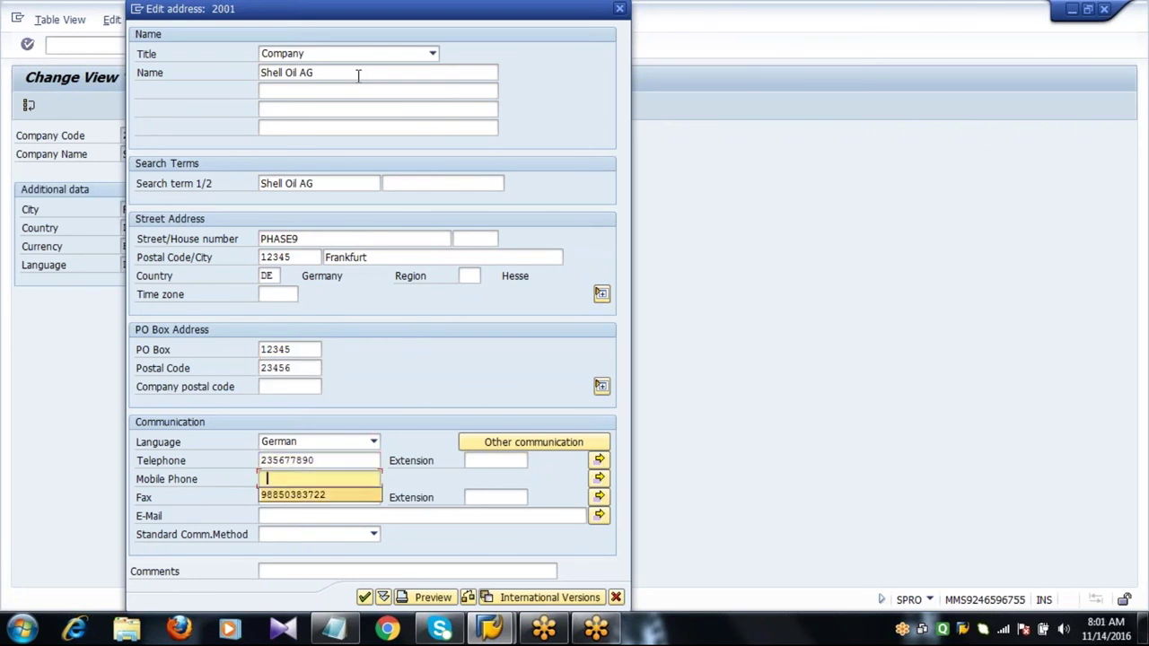
key(Tab)
key(Tab)
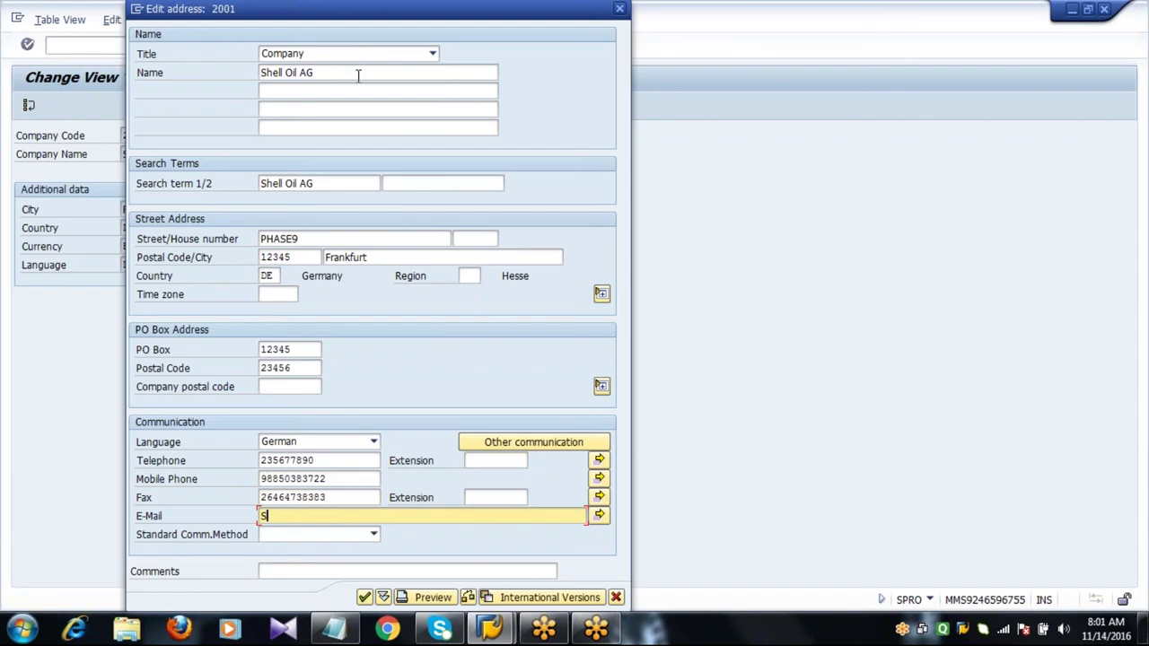
key(Return)
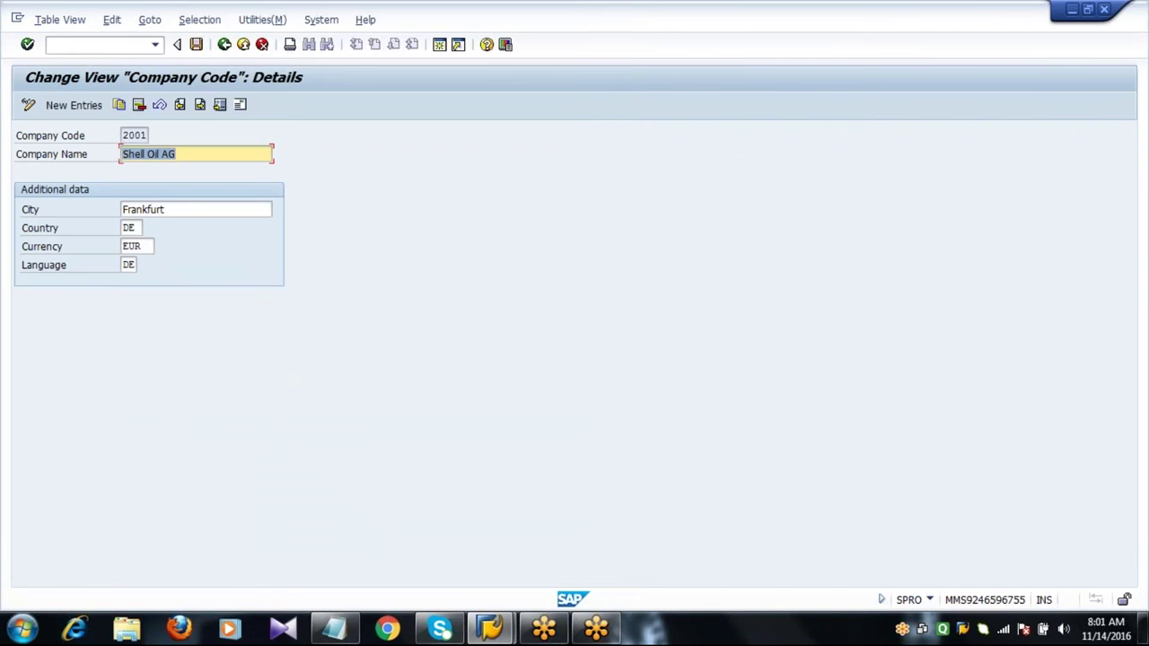
Save company code 2001's changes under a new customizing request with short description SAP.
click(232, 155)
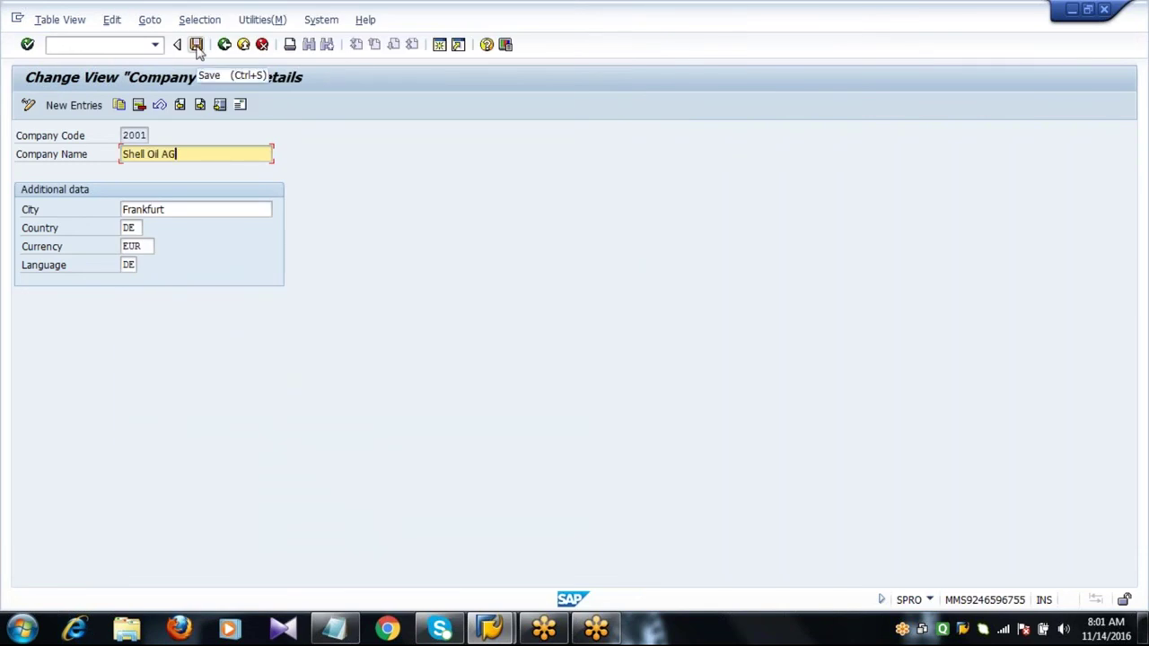
click(197, 44)
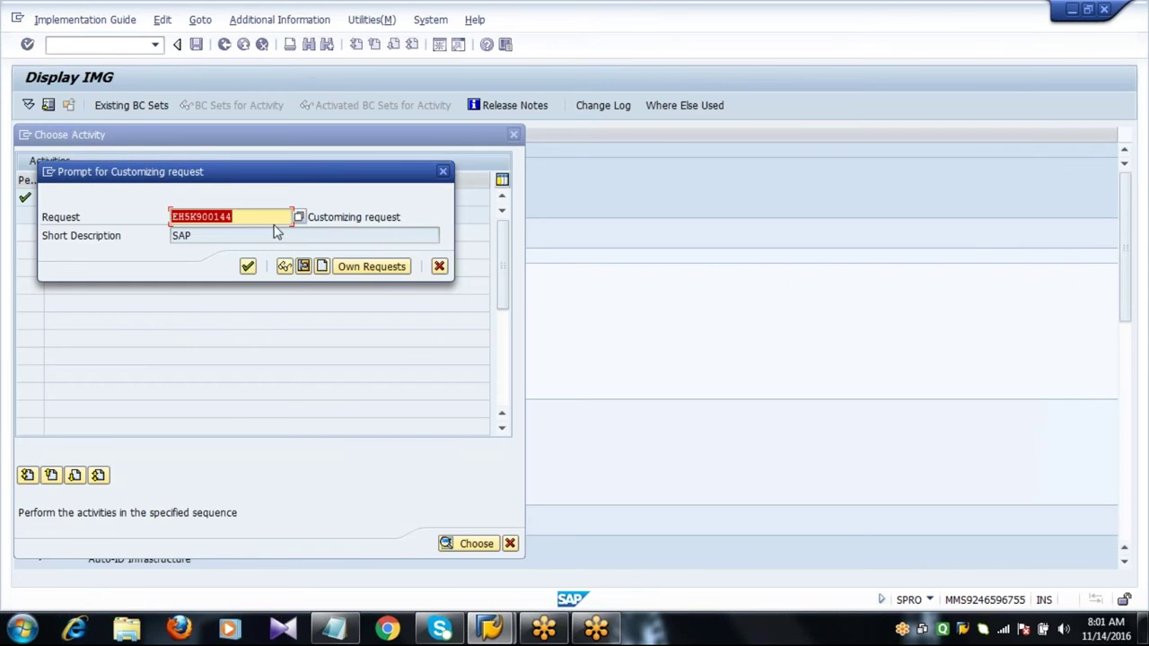
click(275, 219)
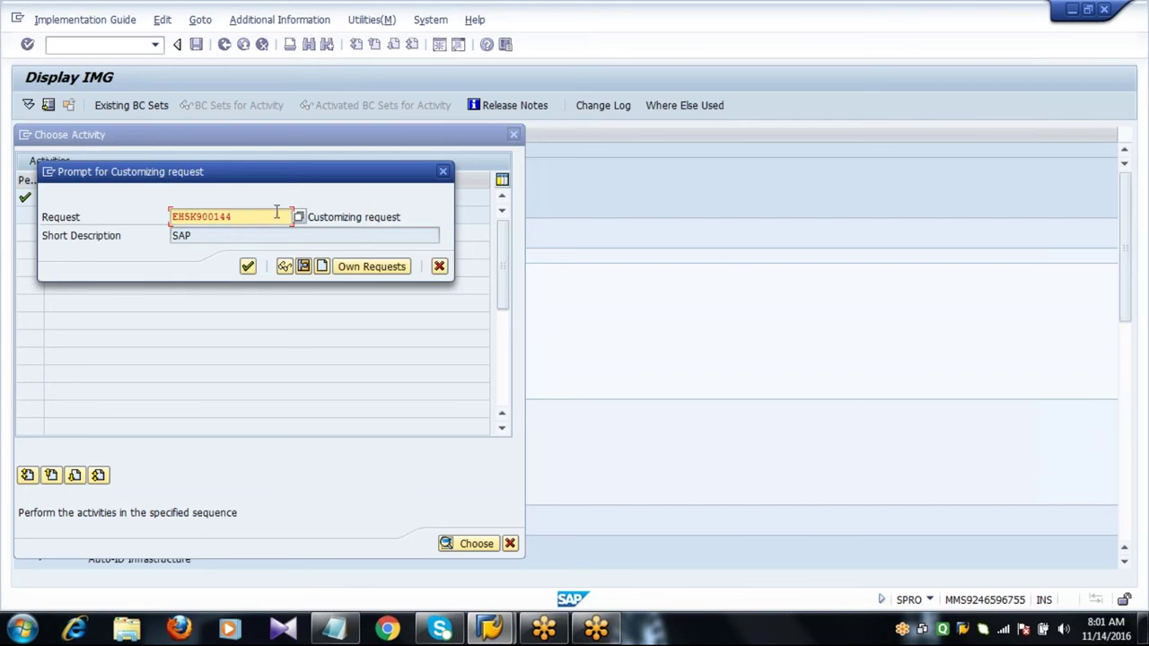
click(322, 268)
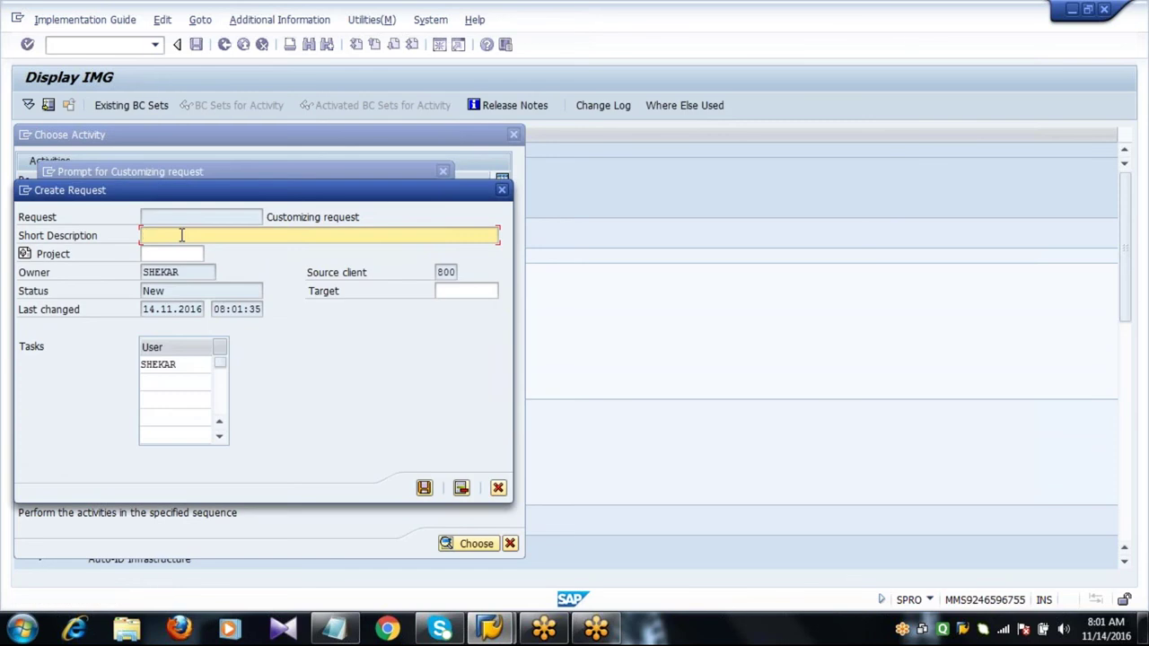
text(SAP)
key(Return)
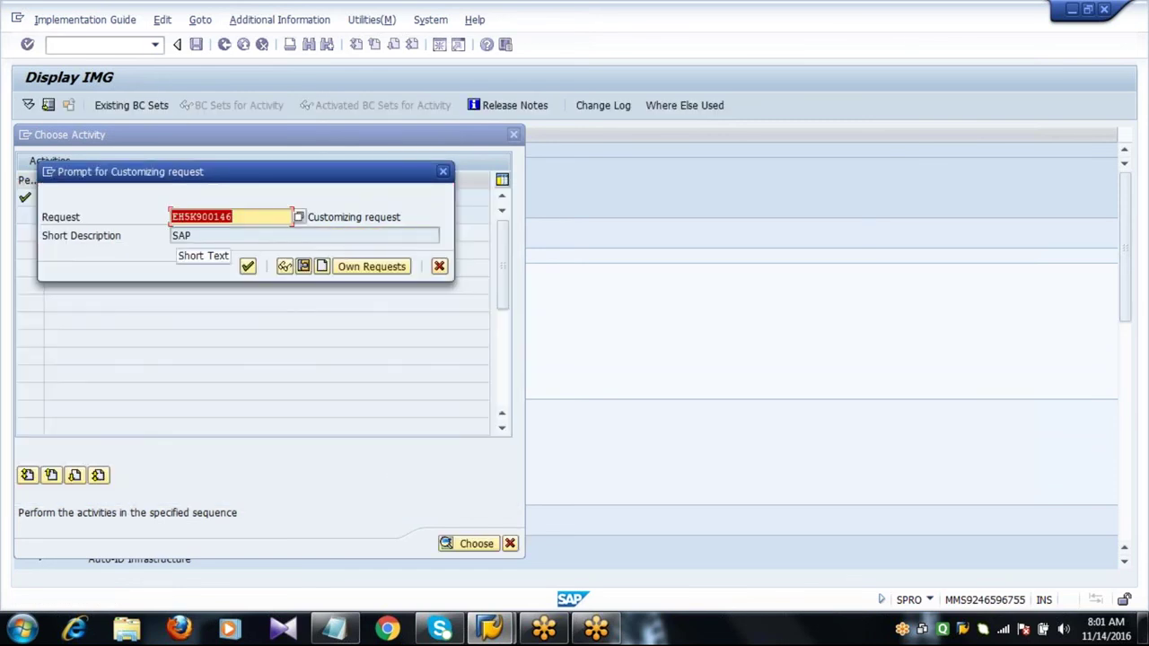
click(248, 267)
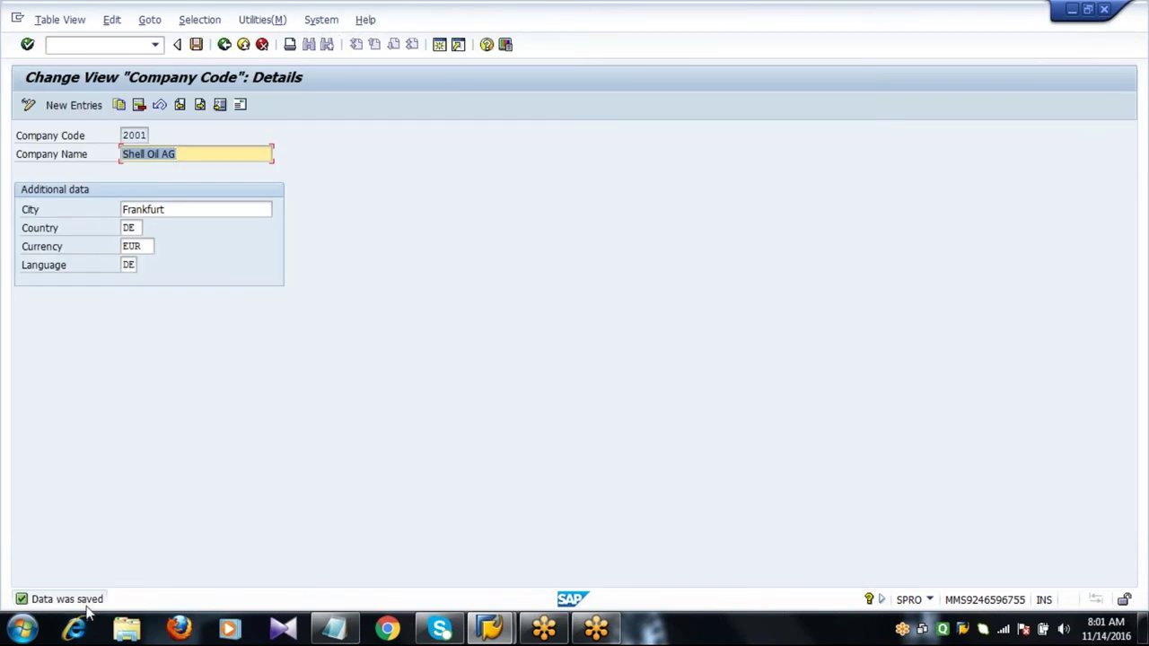
Go back twice from the company code screens and cancel the Choose Activity dialog to reach the IMG tree.
click(207, 154)
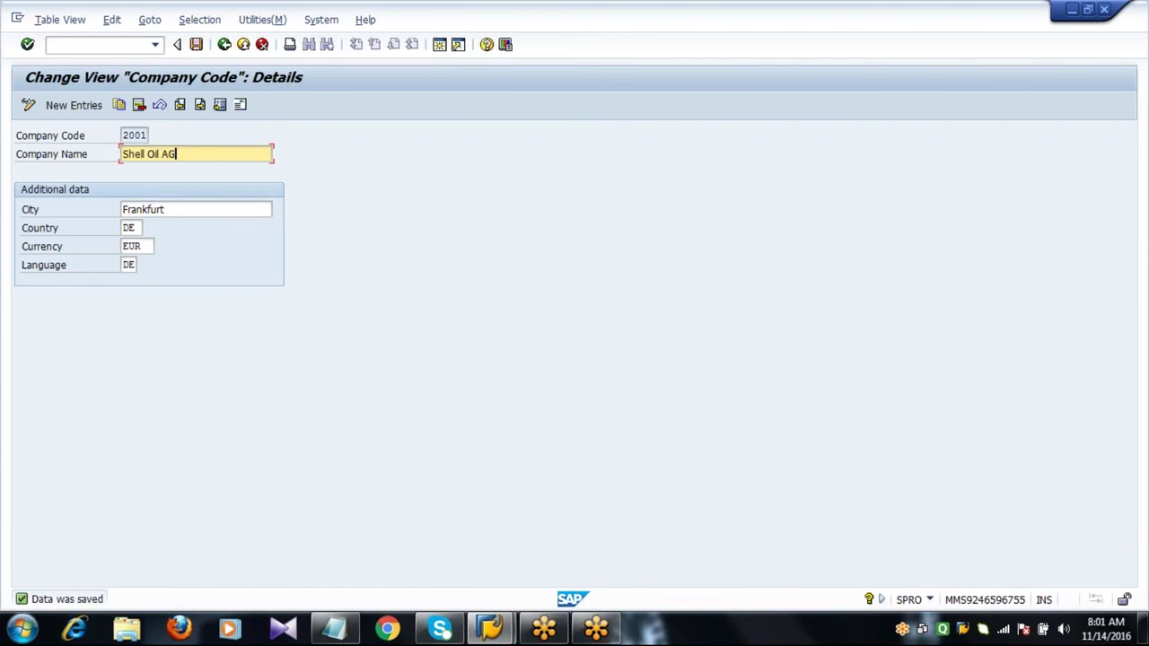
click(226, 50)
click(226, 49)
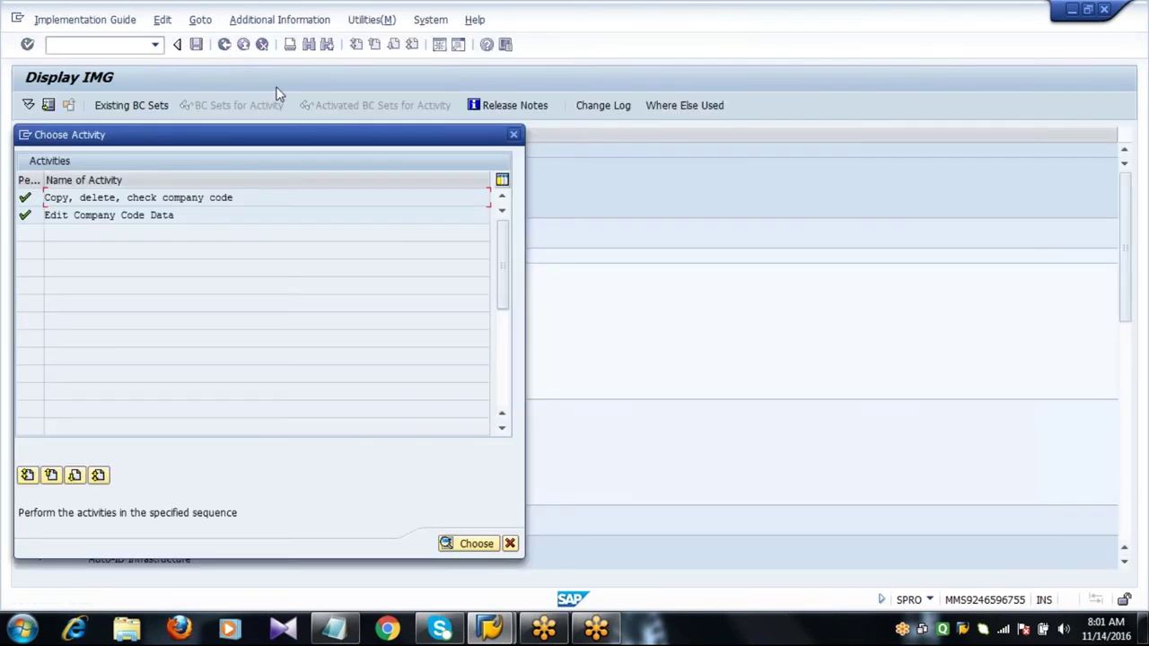
click(510, 544)
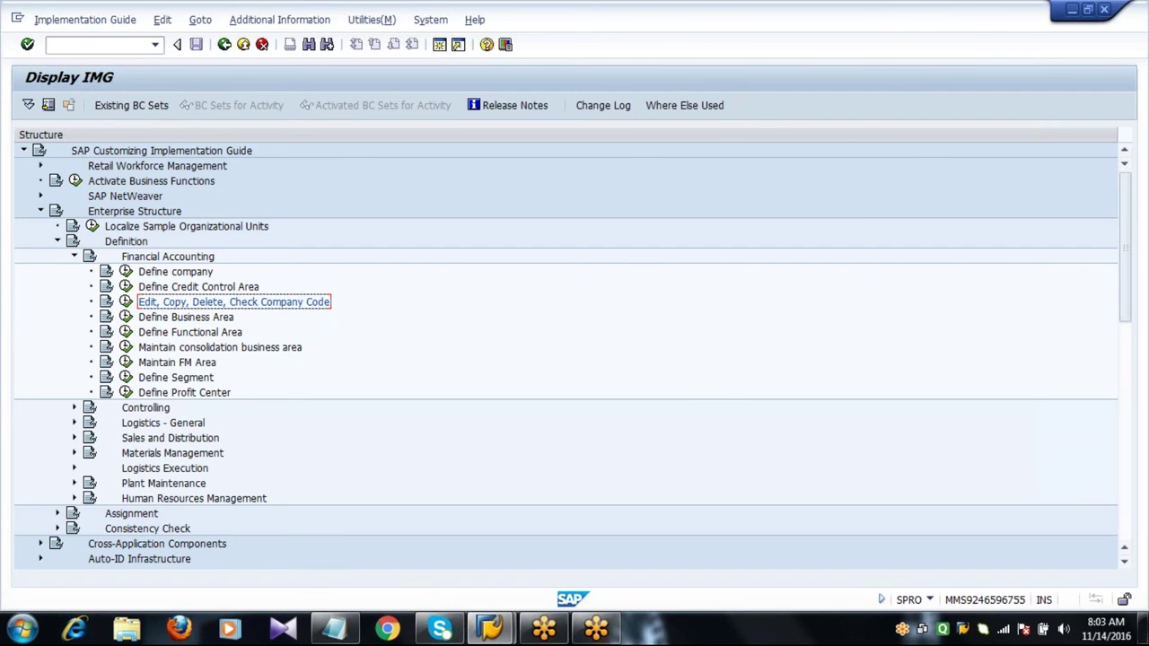
Delete the Notepad text after the enterprise structure definition path, then collapse Financial Accounting in the IMG tree.
click(334, 631)
click(659, 154)
key(ctrl+shift+End)
key(Delete)
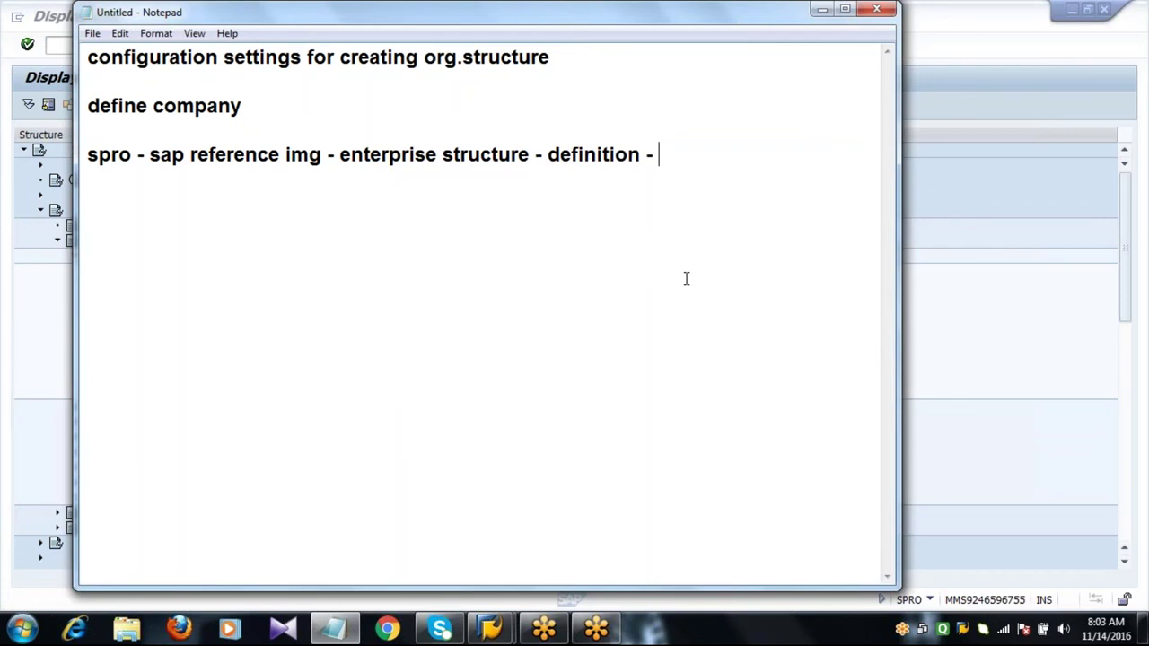
click(949, 224)
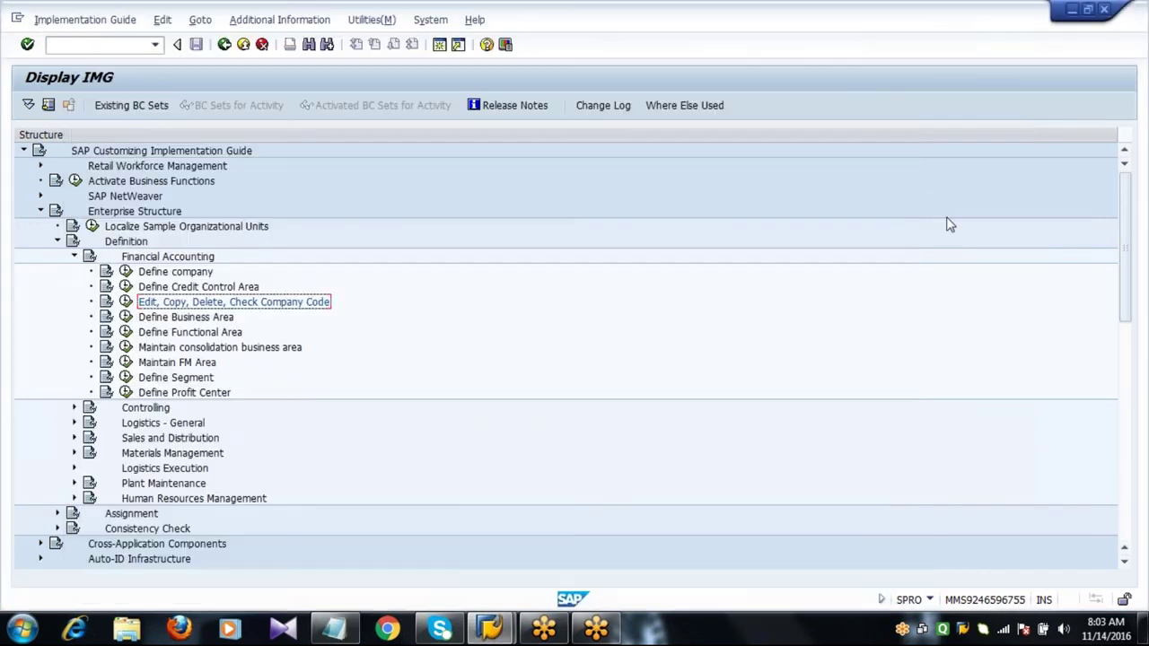
click(74, 257)
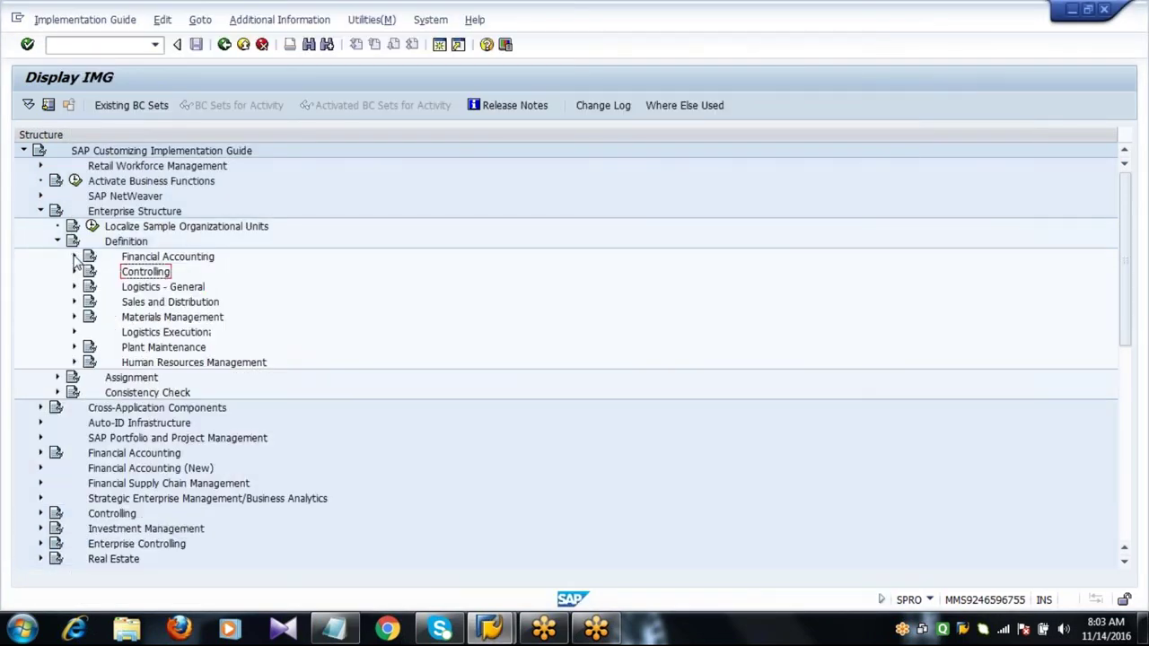
click(156, 288)
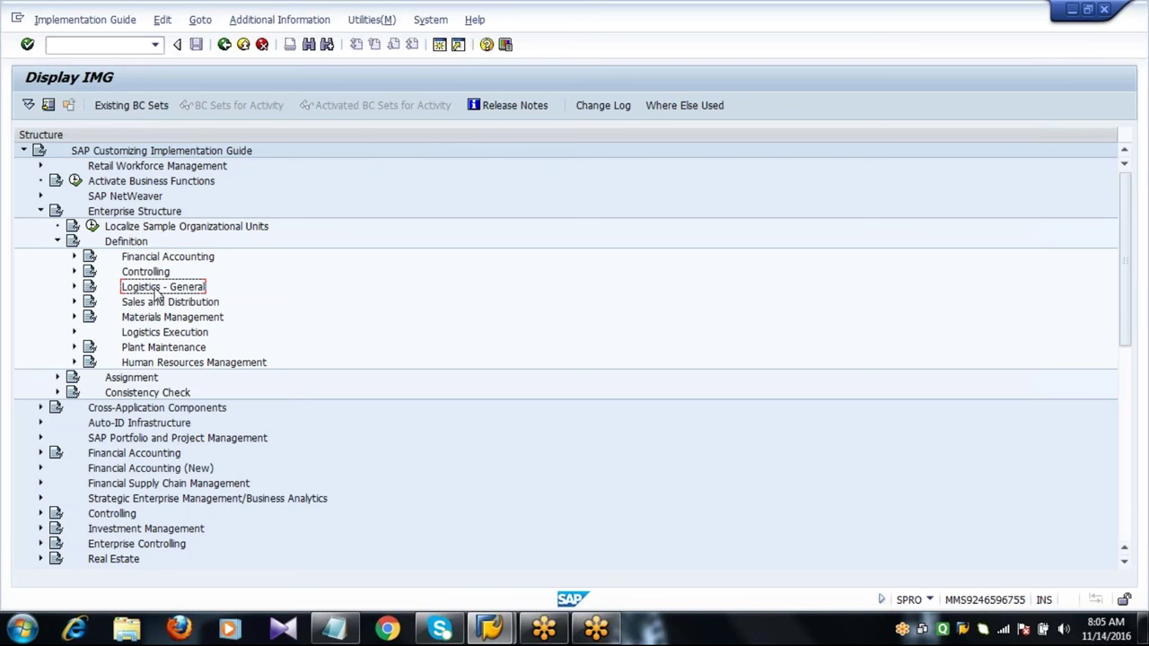
click(337, 636)
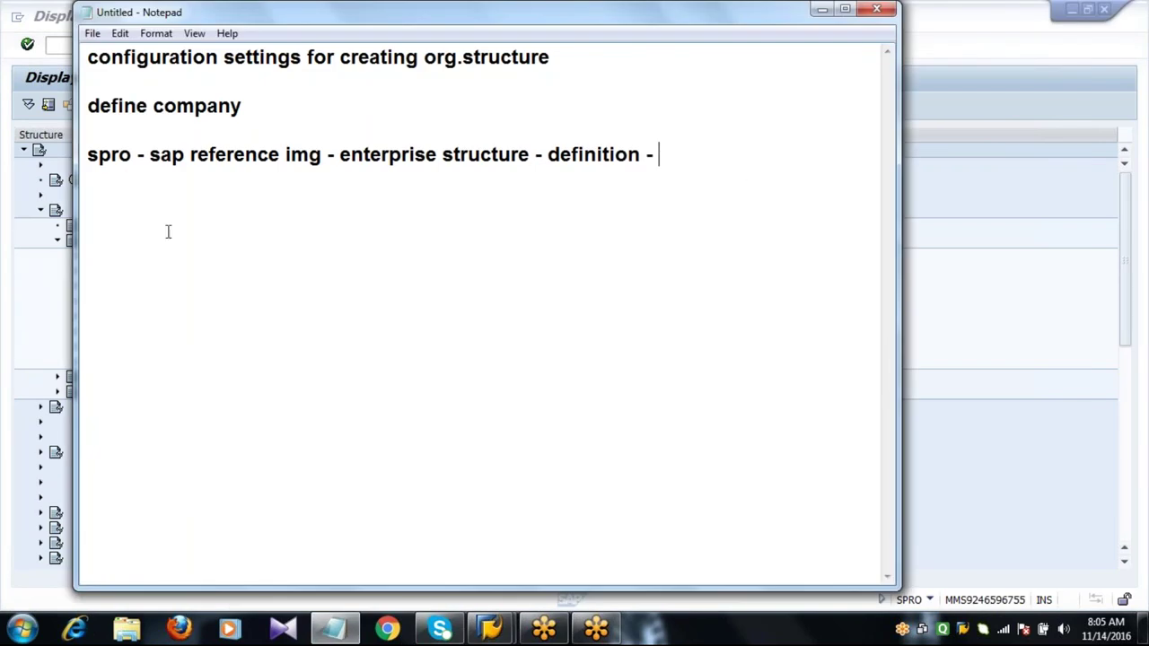
click(123, 171)
click(225, 154)
click(398, 167)
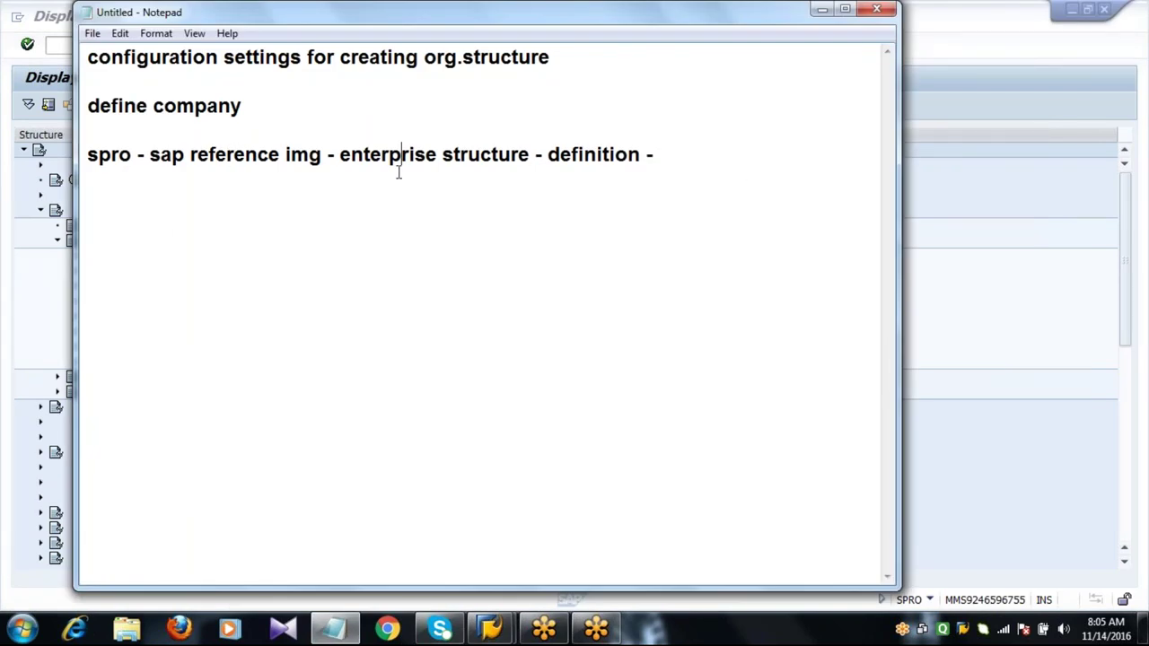
click(702, 158)
key(alt+Tab)
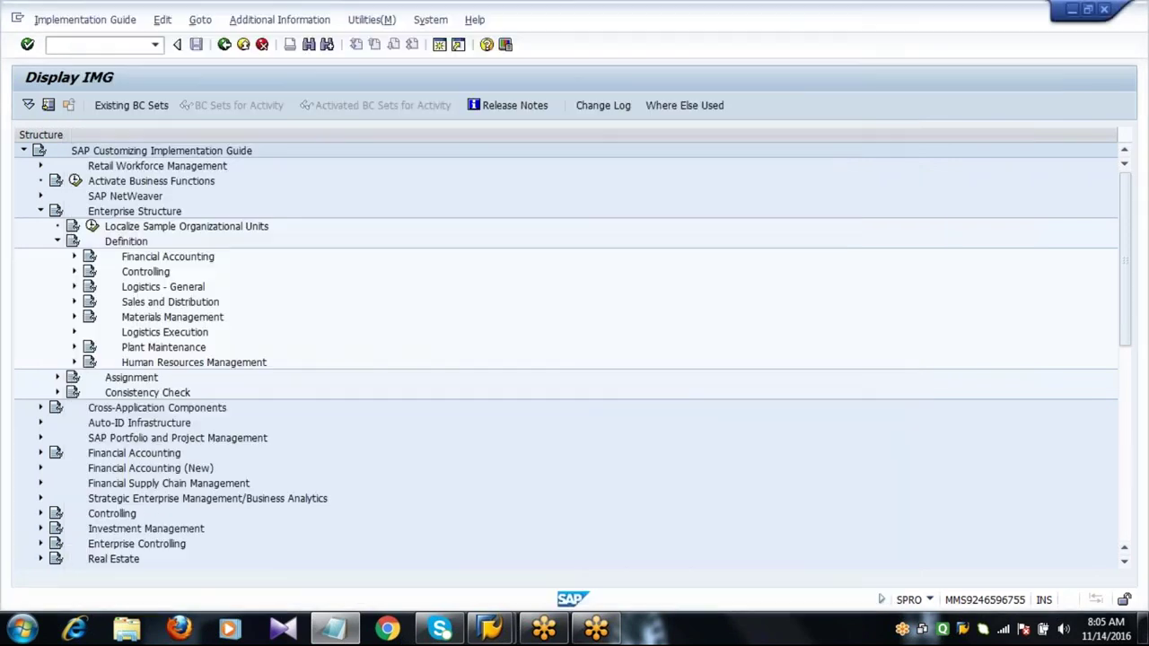
Expand Logistics - General and open the 'Define, copy, delete, check plant' activity, selecting Define Plant.
click(75, 286)
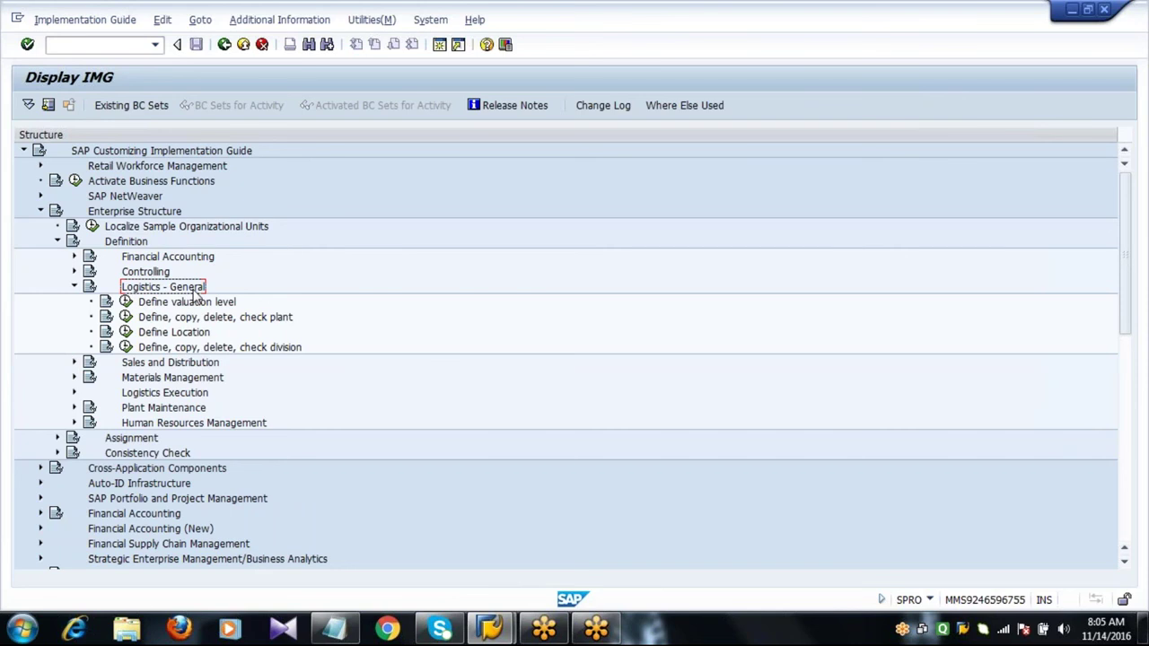
click(149, 320)
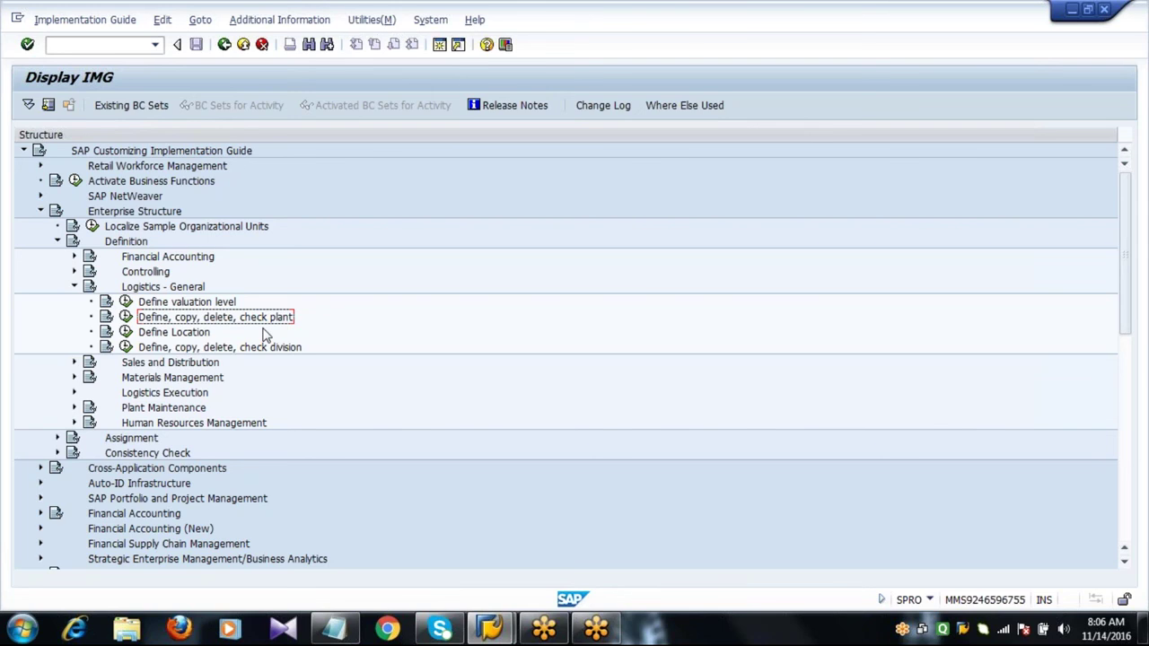
click(126, 319)
click(160, 192)
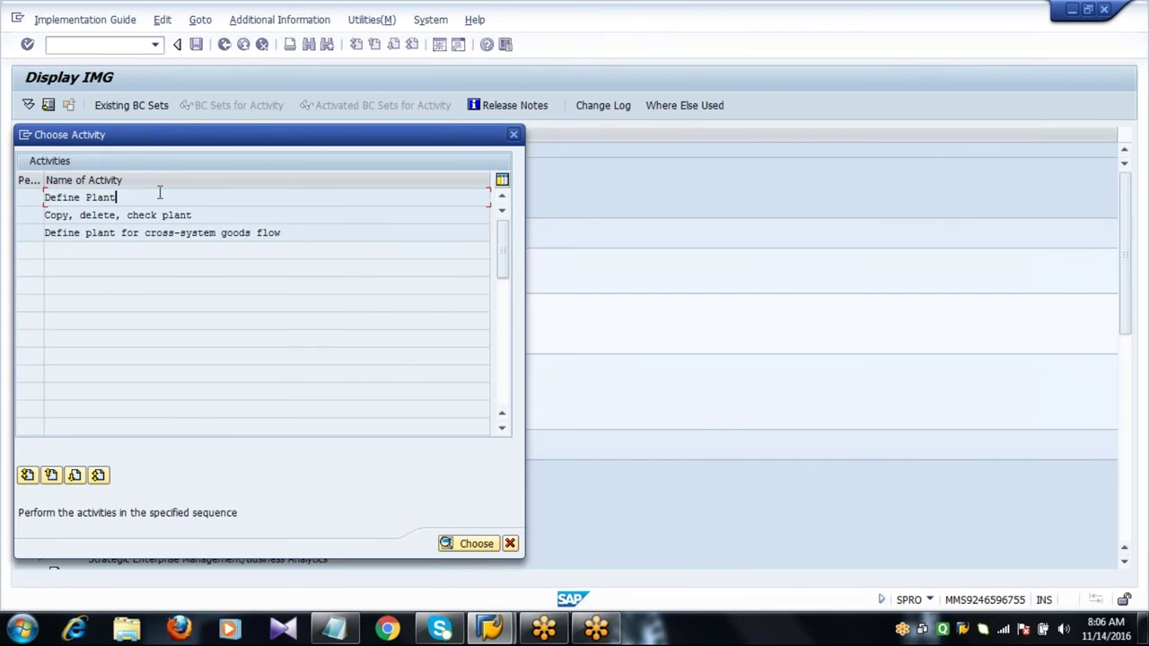
Open Define Plant and add a new entry for plant 2011 named Shell Oil AG PLANT1.
double_click(160, 192)
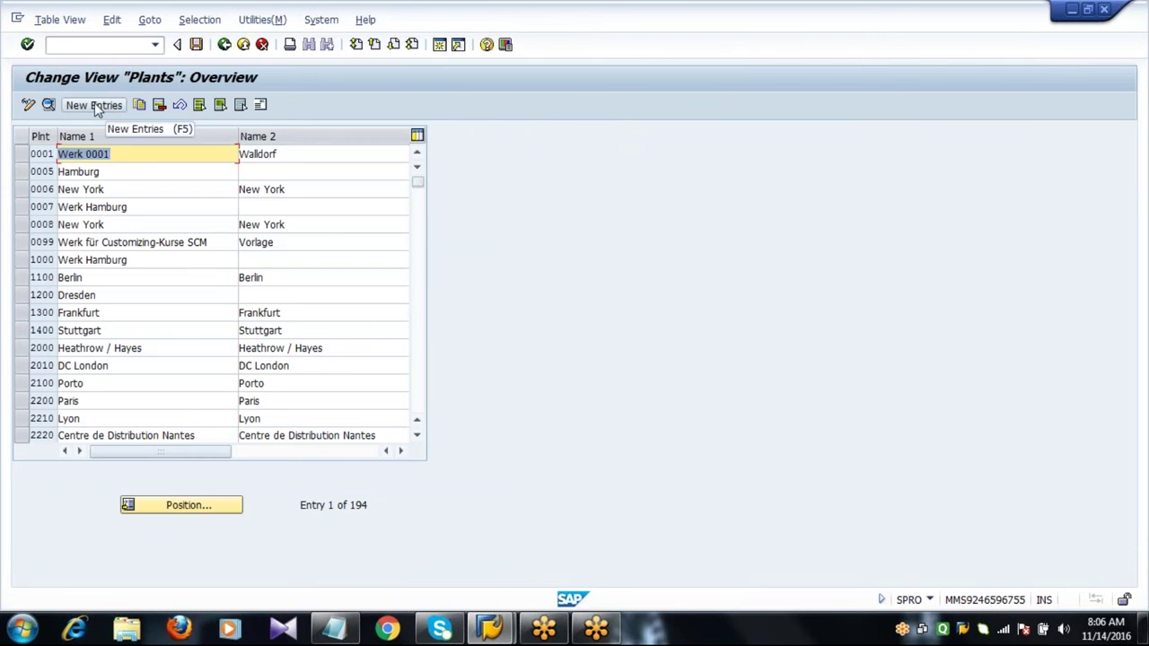
click(95, 105)
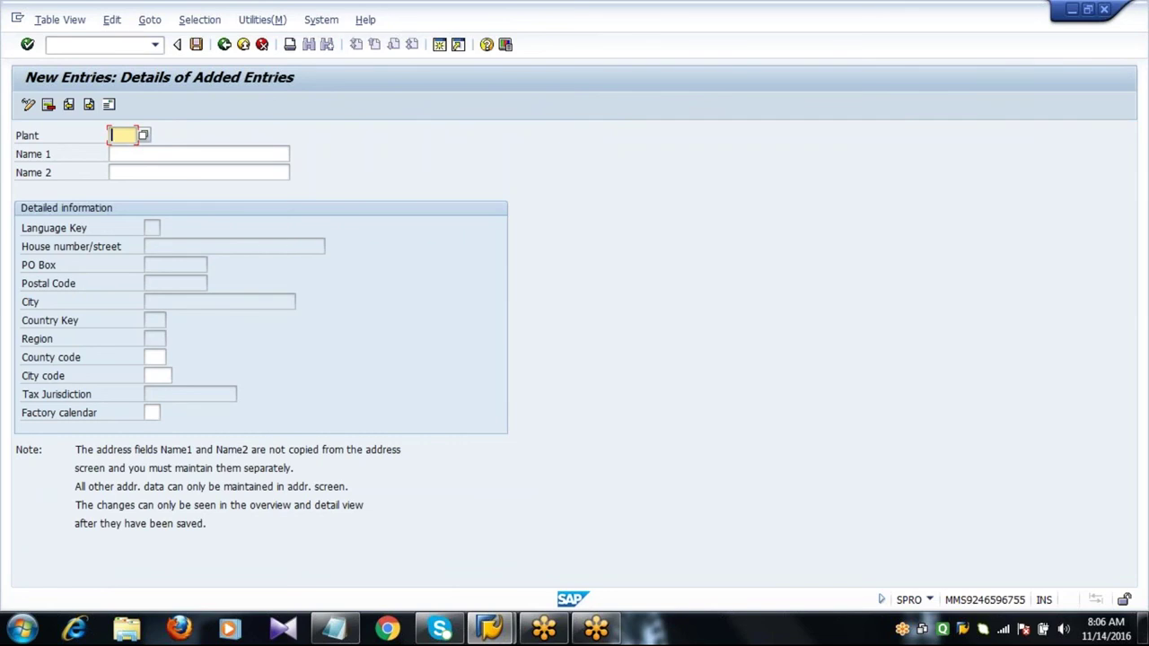
text(2011)
click(230, 157)
text(Shell Oil AG)
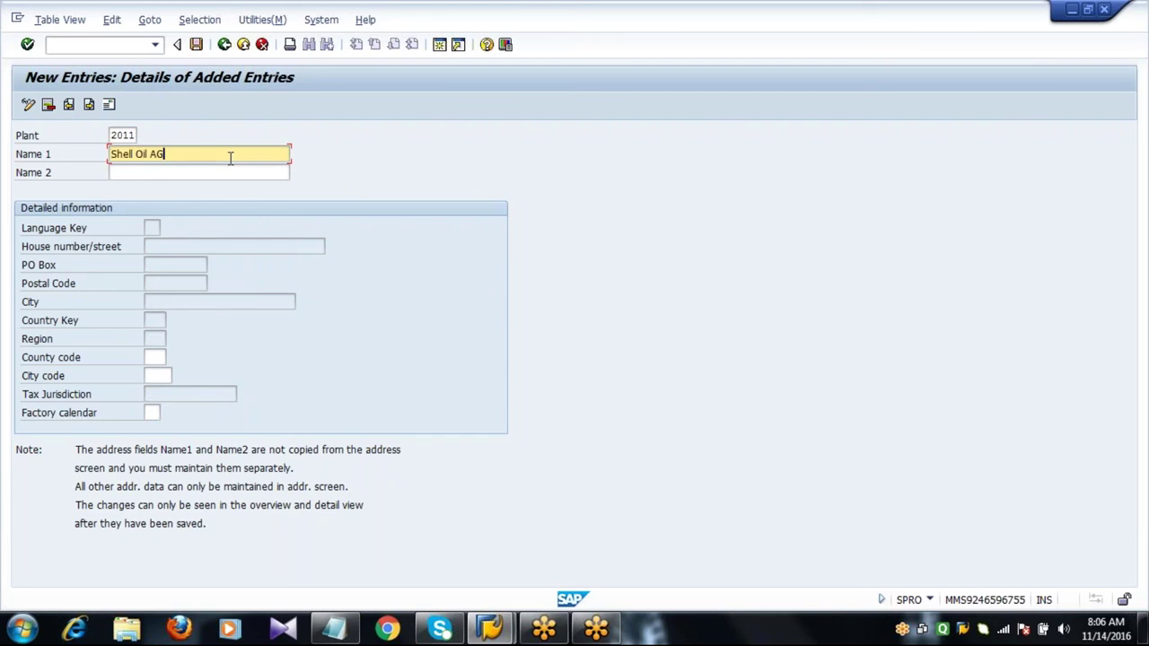
text( PLANT1)
Assign factory calendar 01 (Germany standard) to the plant and confirm the entries.
click(152, 412)
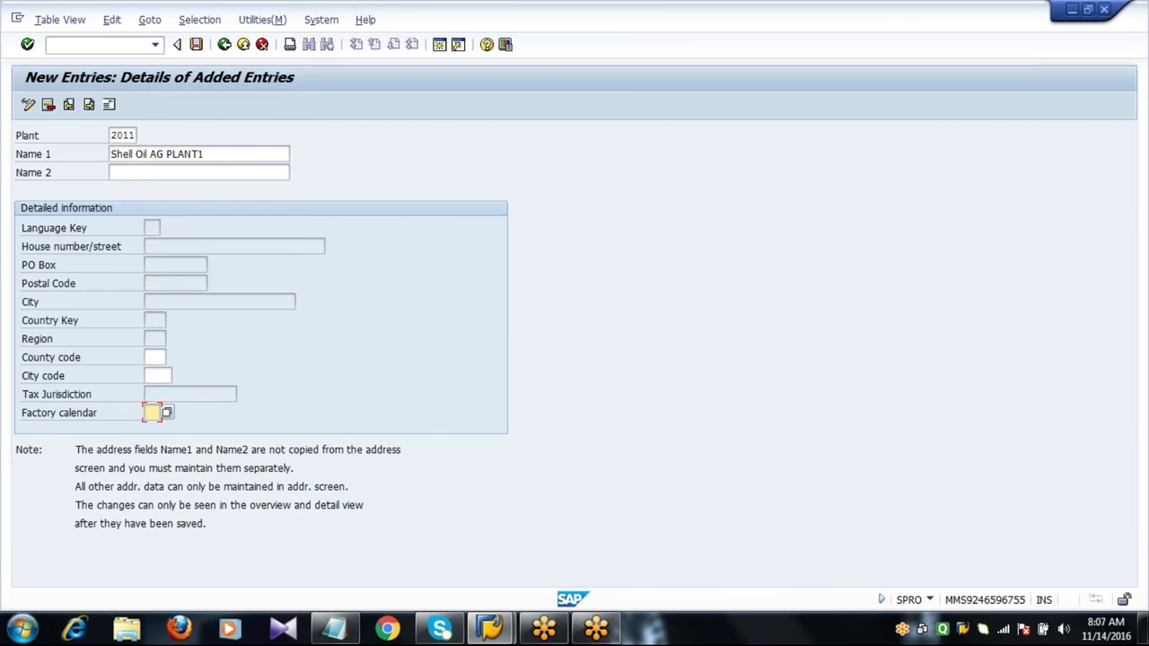
click(168, 413)
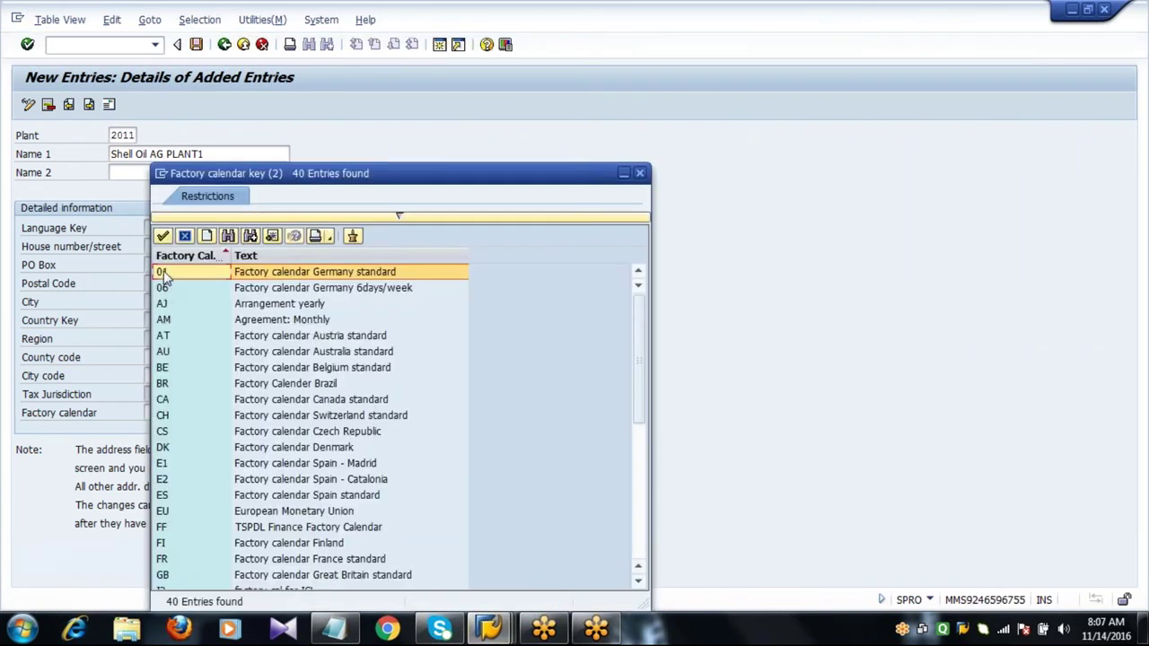
click(279, 276)
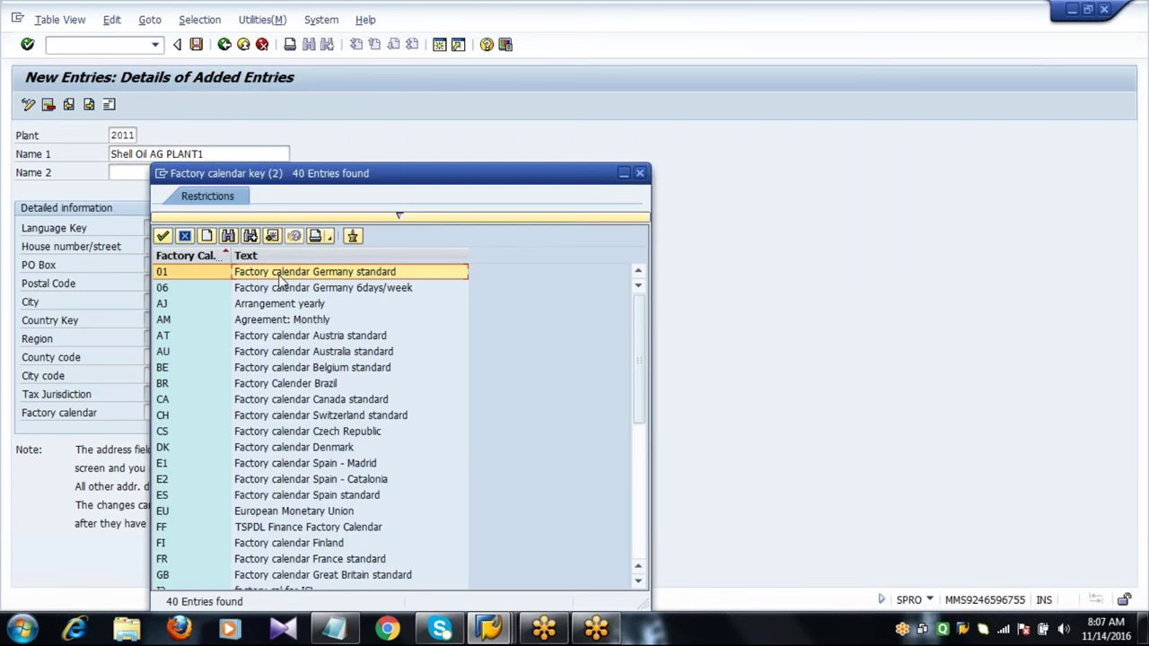
double_click(280, 281)
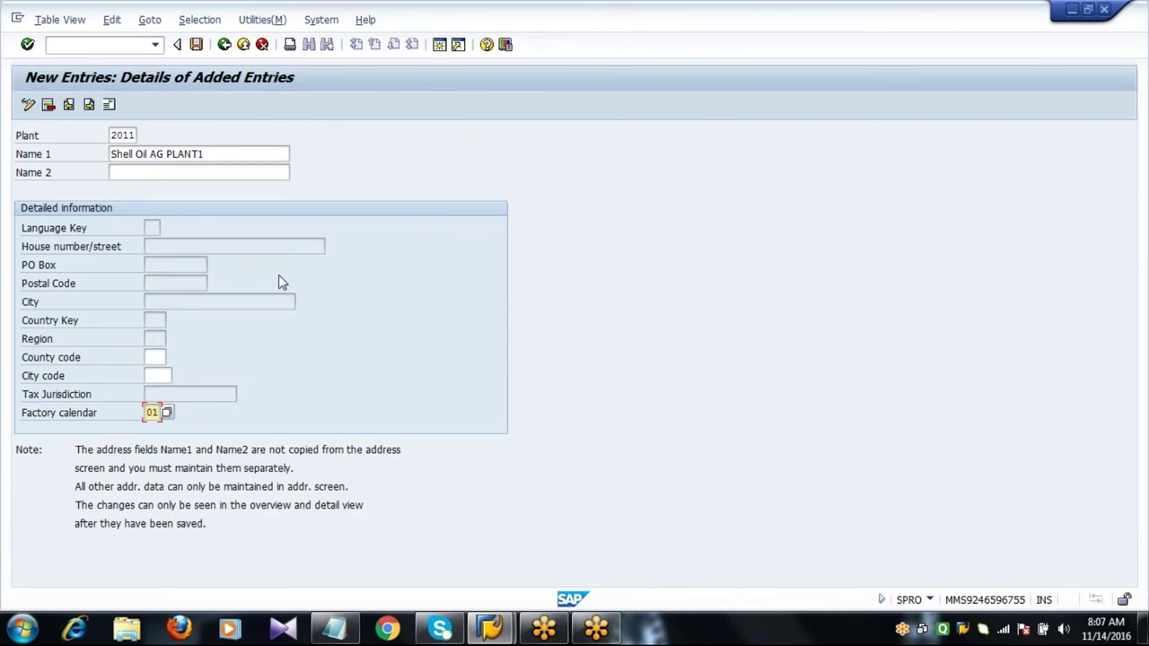
key(Return)
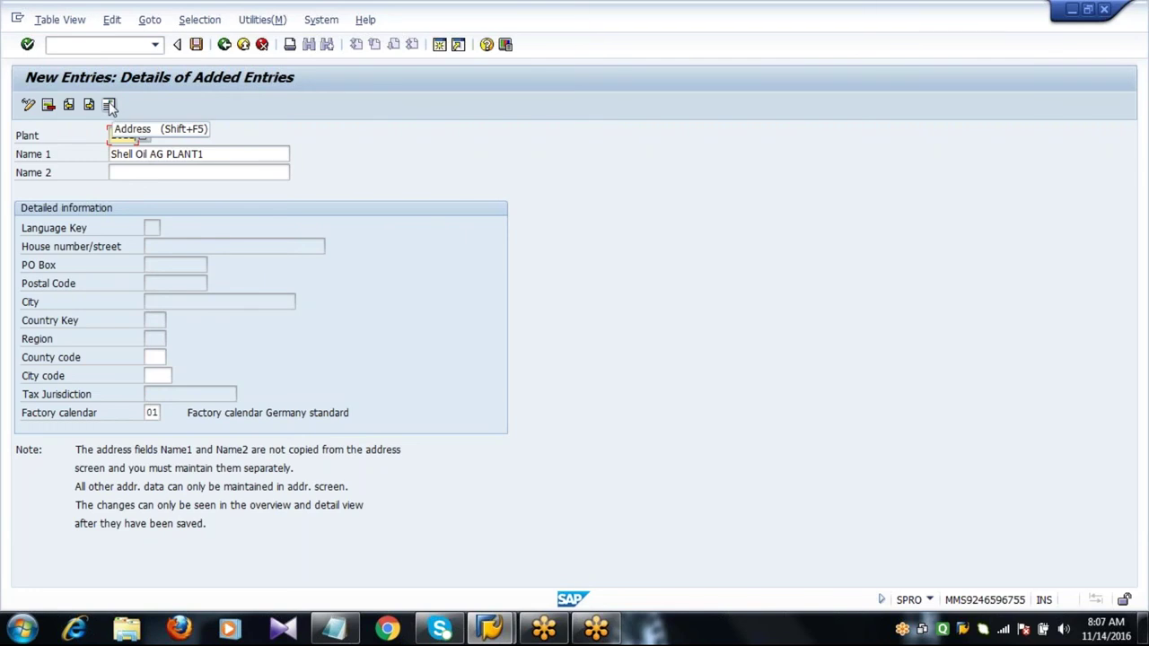
Give plant 2011's address title Mr., name Shell Oil AG PLANT1 and search term Shell Oil AG.
click(110, 105)
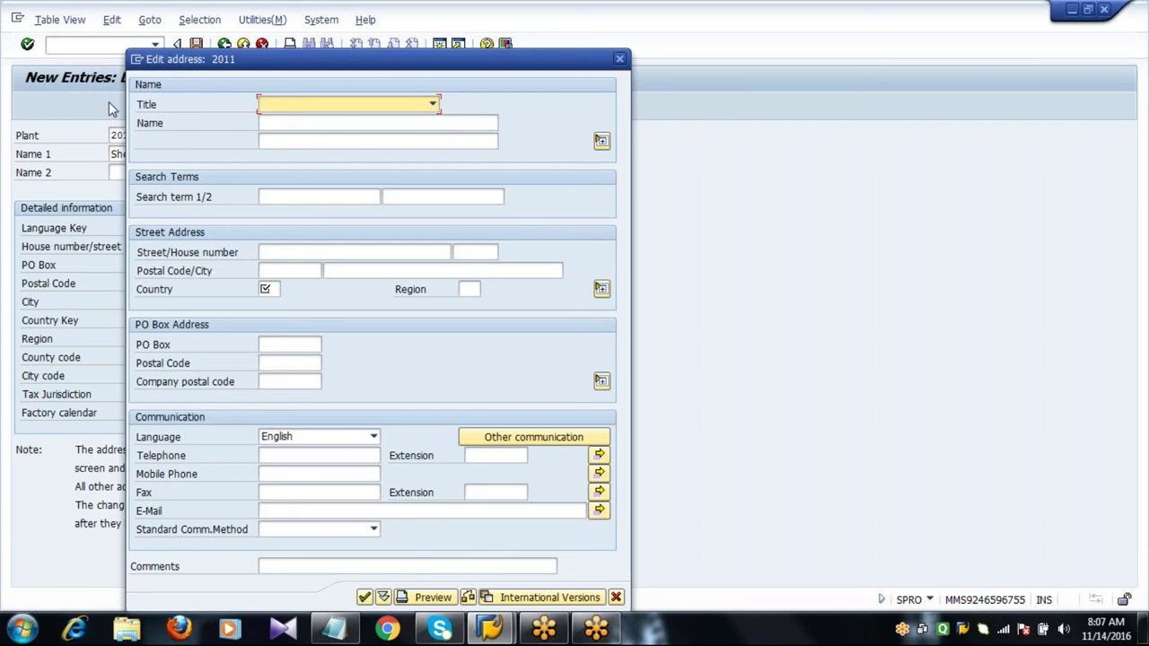
click(380, 106)
click(368, 149)
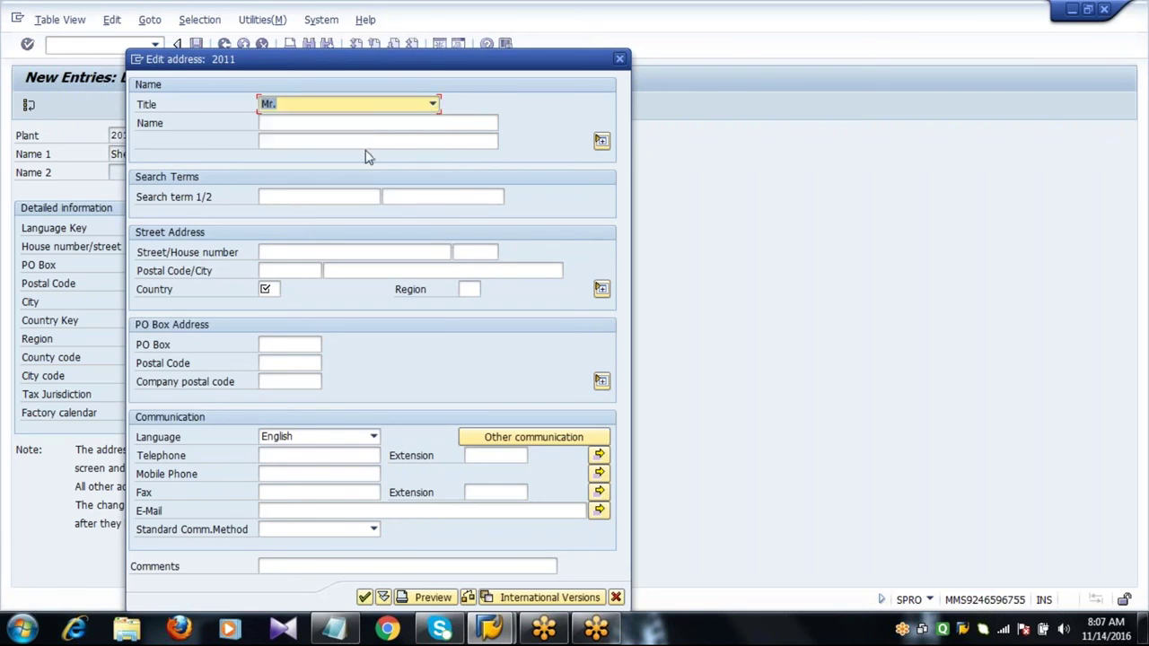
click(352, 125)
text(Shell Oil AG)
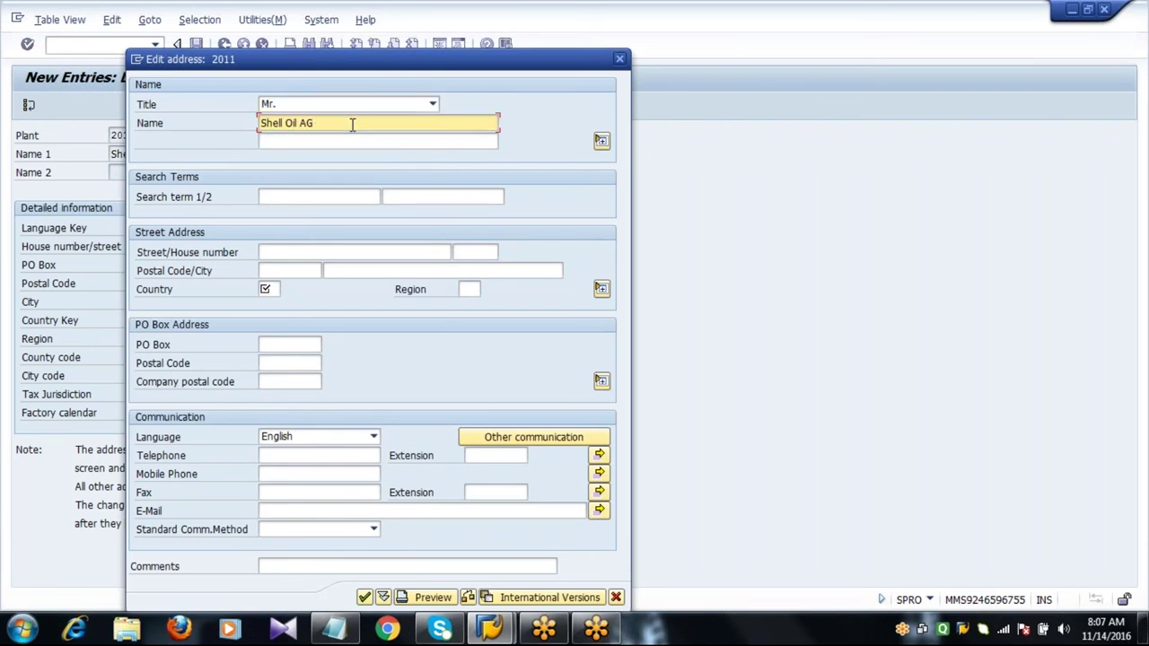
text( PLANT1)
key(Tab)
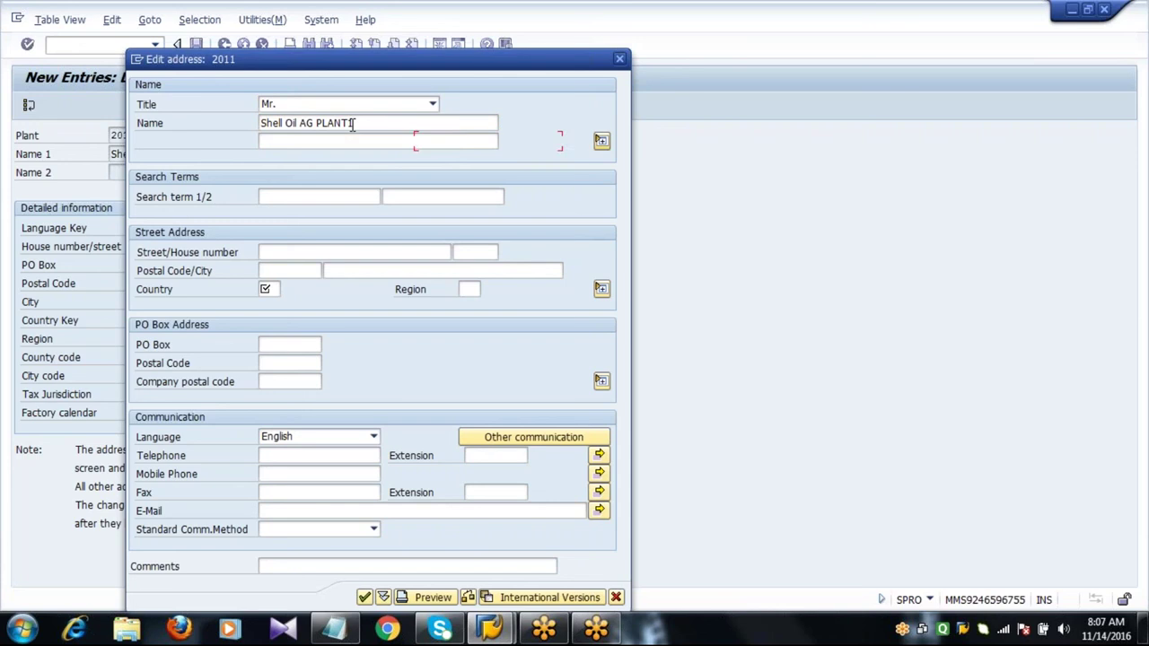
key(Tab)
text(Shell Oil AG)
Enter the street, postal code, city FRANKFURT, country DE and the PO box details.
key(Tab)
key(Tab)
text(P)
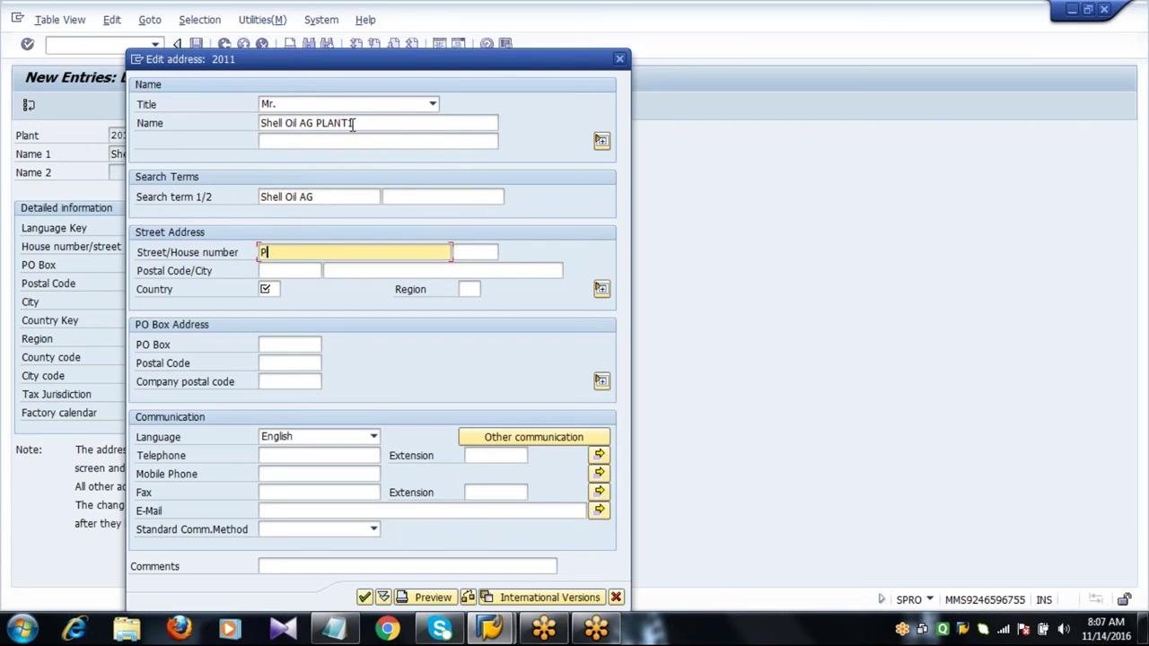
text(HASE9)
key(Tab)
key(Tab)
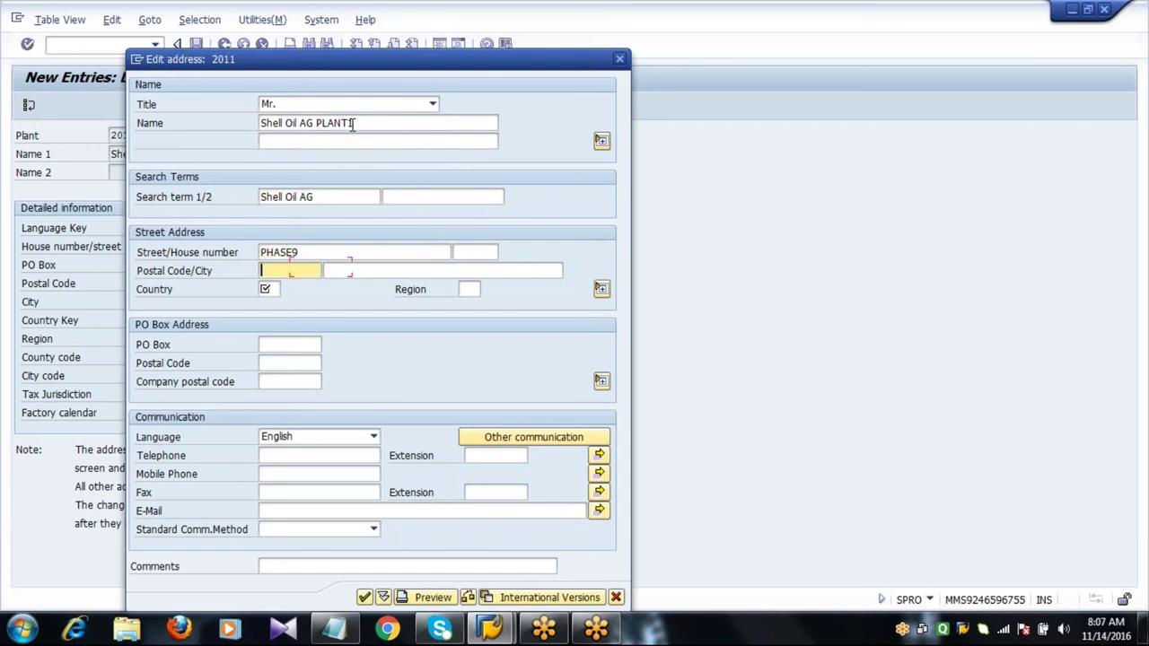
text(12345)
key(Tab)
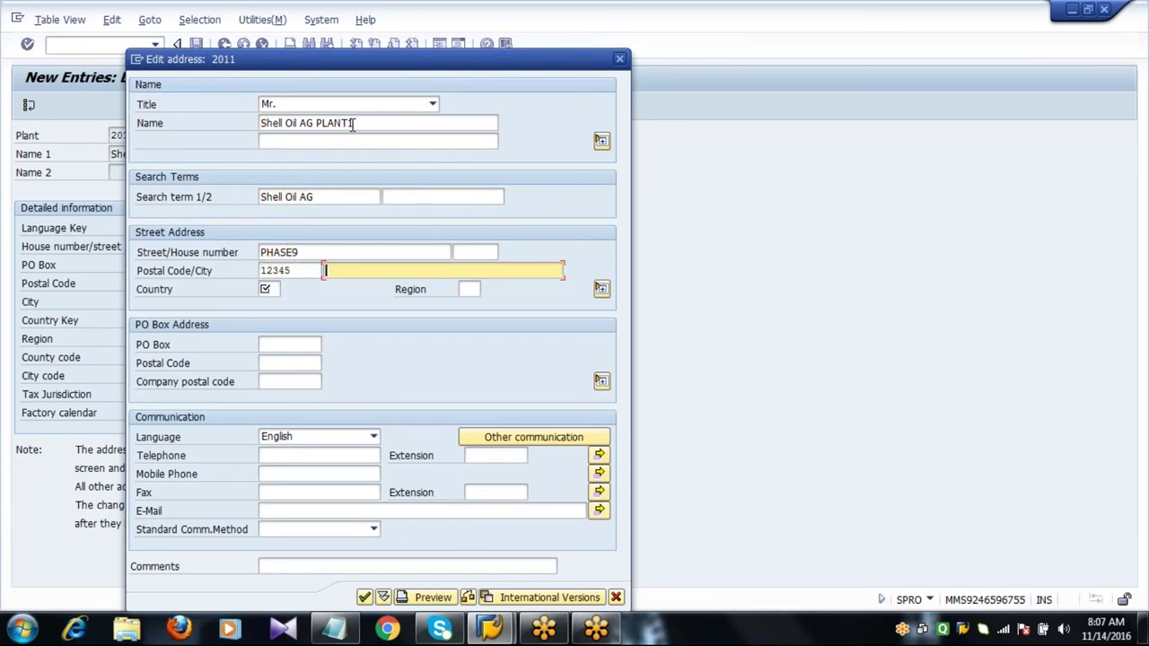
text(FR)
key(Down)
key(Return)
key(Tab)
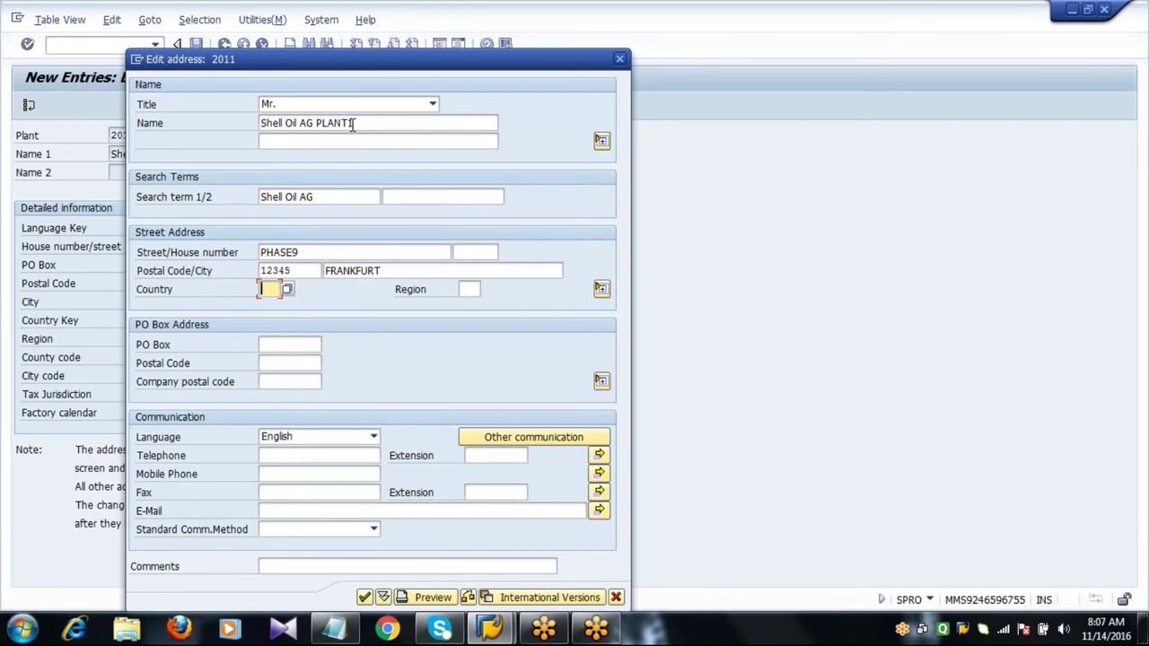
text(DE)
key(Tab)
key(Tab)
text(12345)
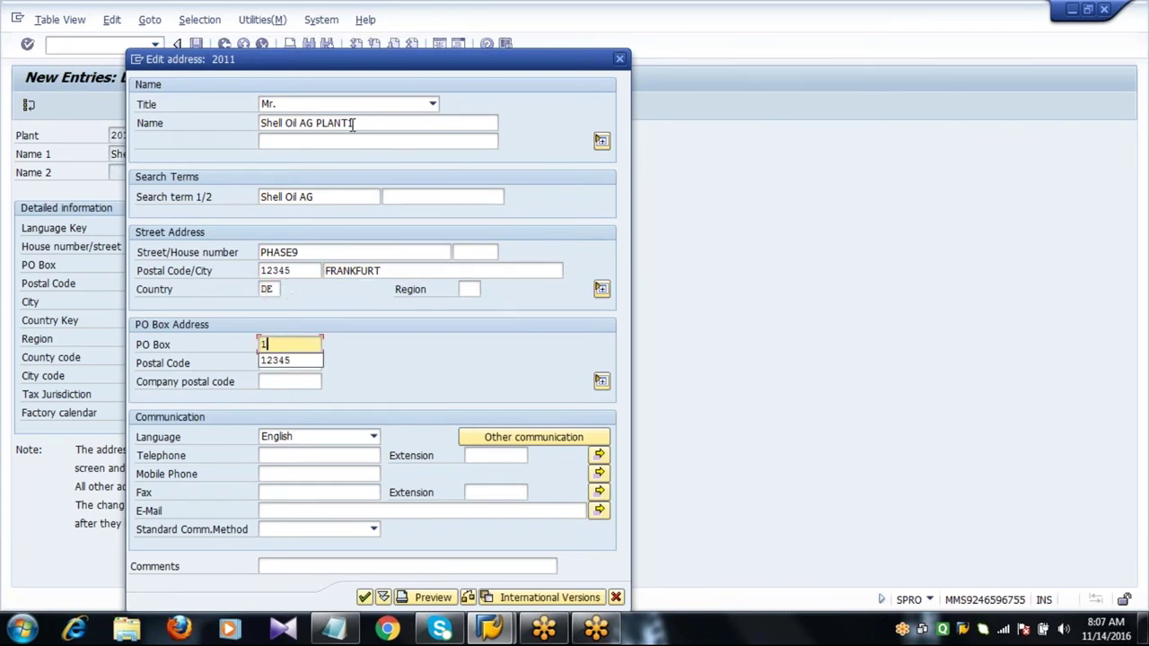
key(Tab)
text(23456)
Fill telephone, mobile and fax from earlier entries and enter the company e-mail address.
key(Tab)
key(Tab)
key(Tab)
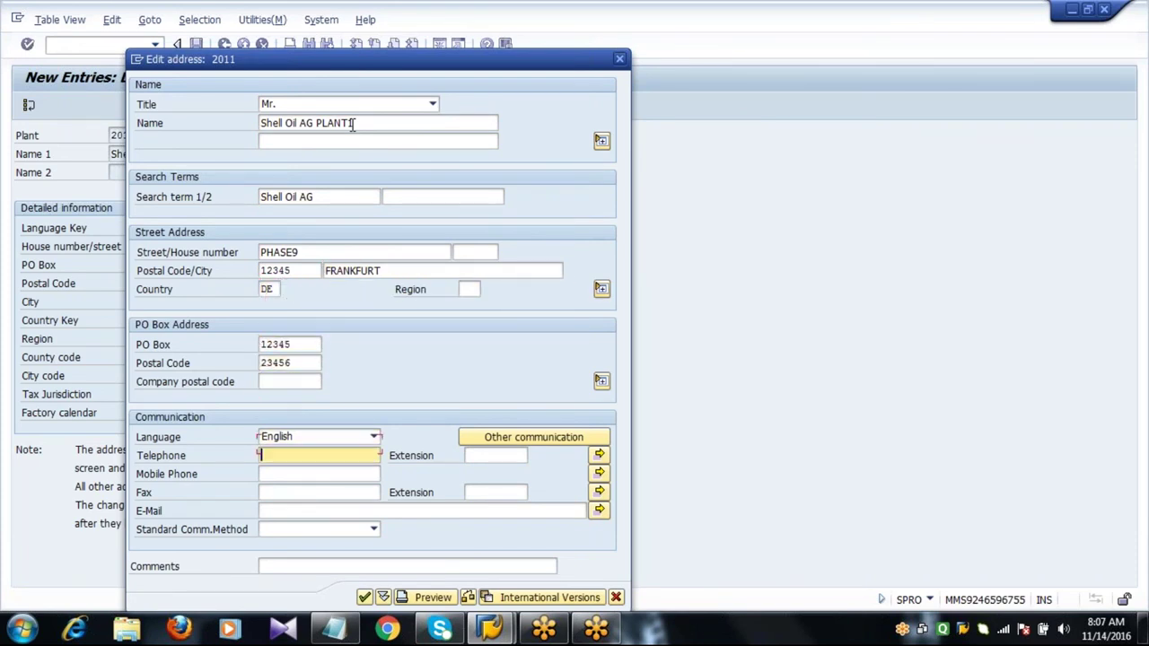
key(Down)
key(Return)
key(Tab)
key(Down)
key(Return)
key(Tab)
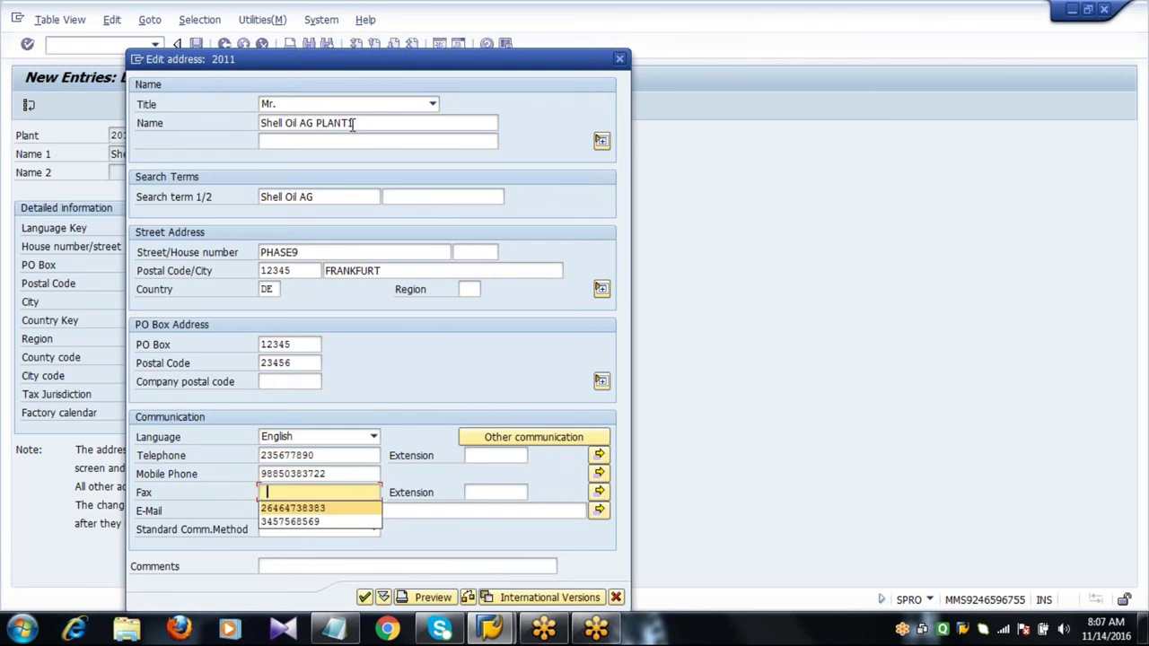
key(Down)
key(Return)
key(Tab)
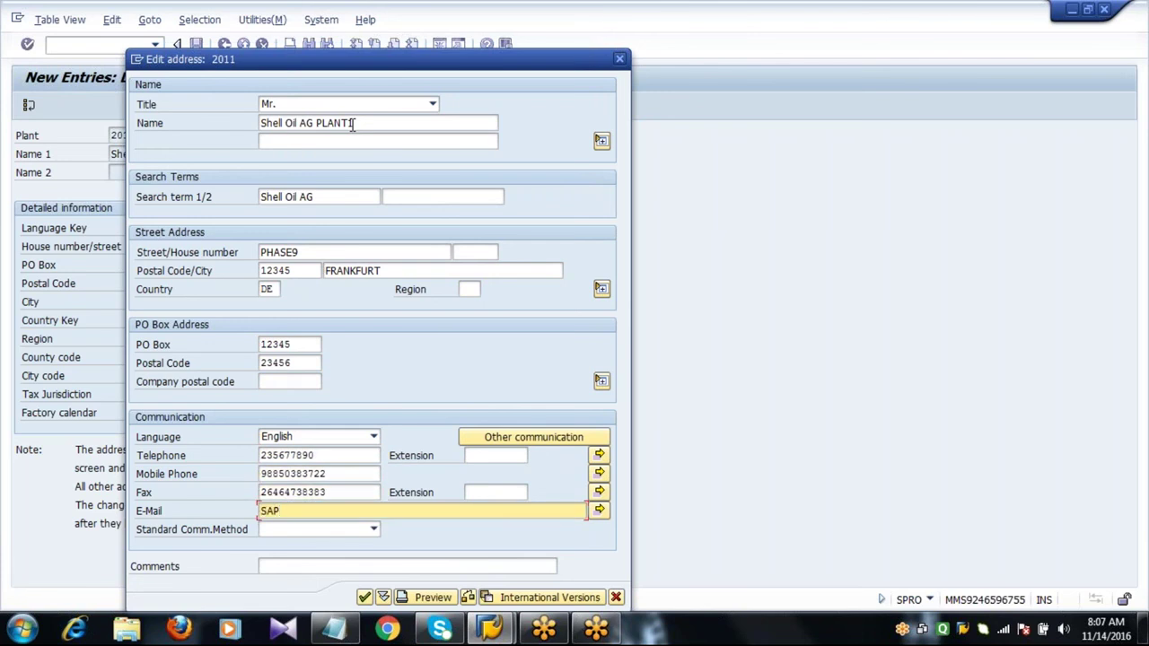
Confirm the address, save plant 2011 under the existing customizing request, and return to the Plants overview.
key(Return)
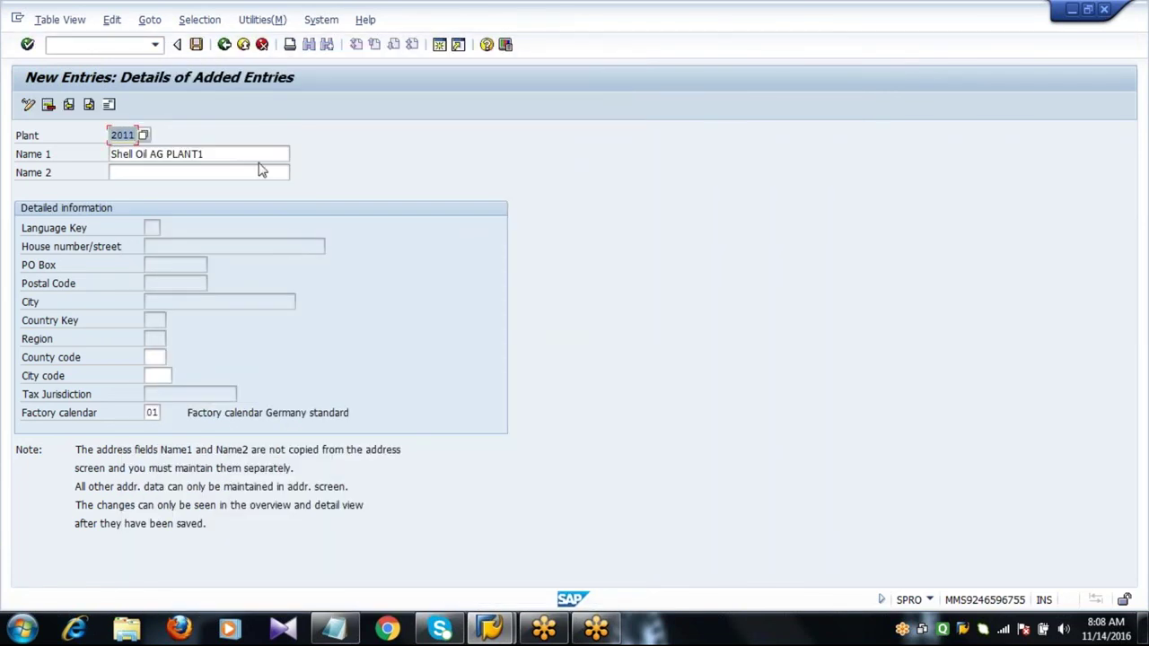
click(258, 156)
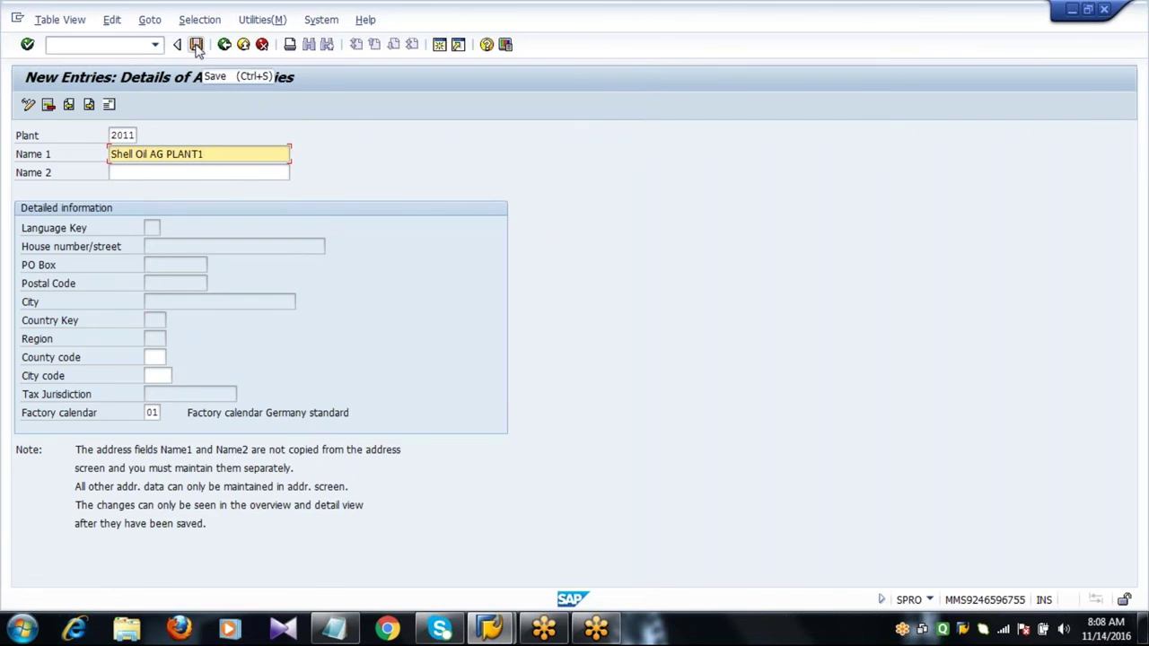
click(197, 45)
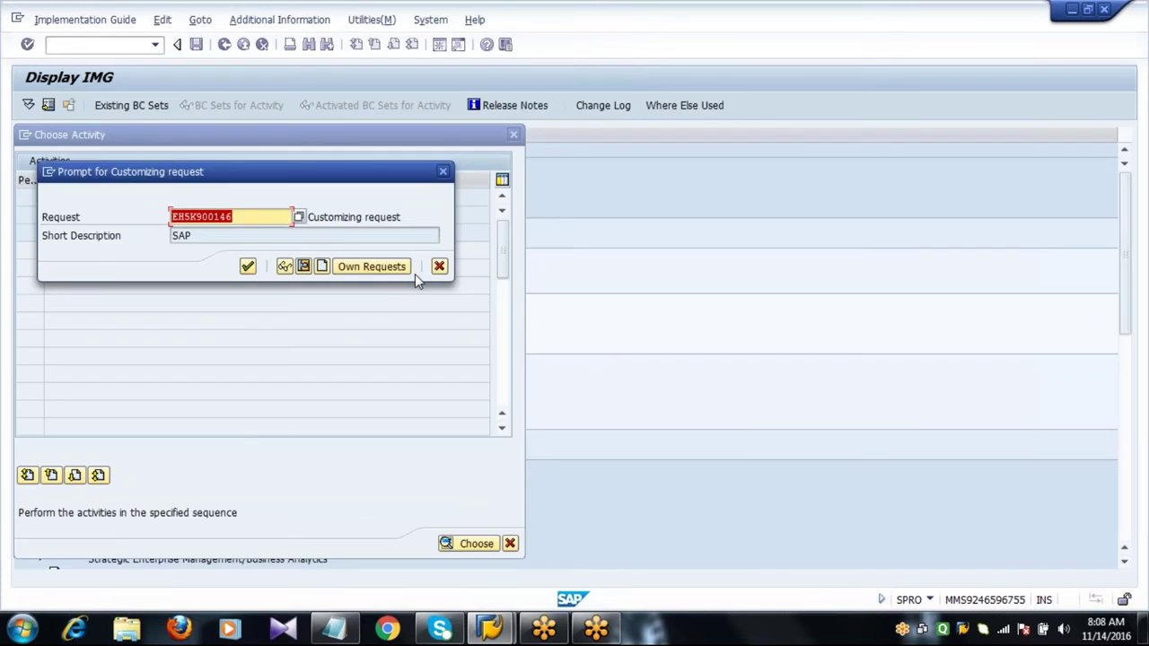
click(248, 267)
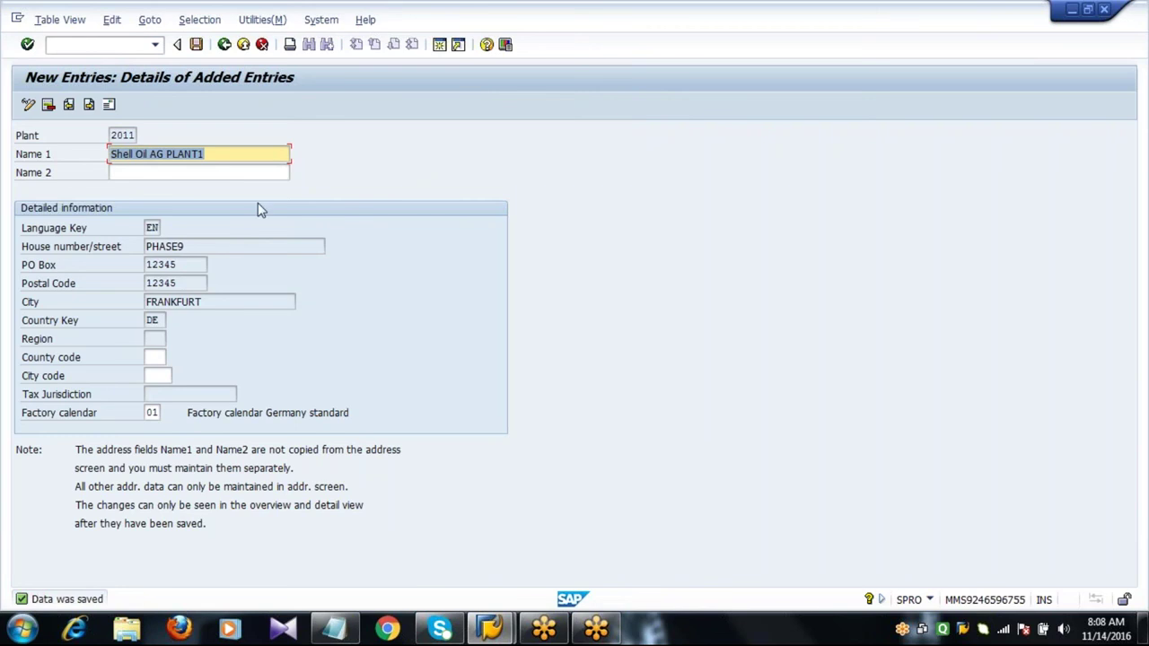
click(225, 45)
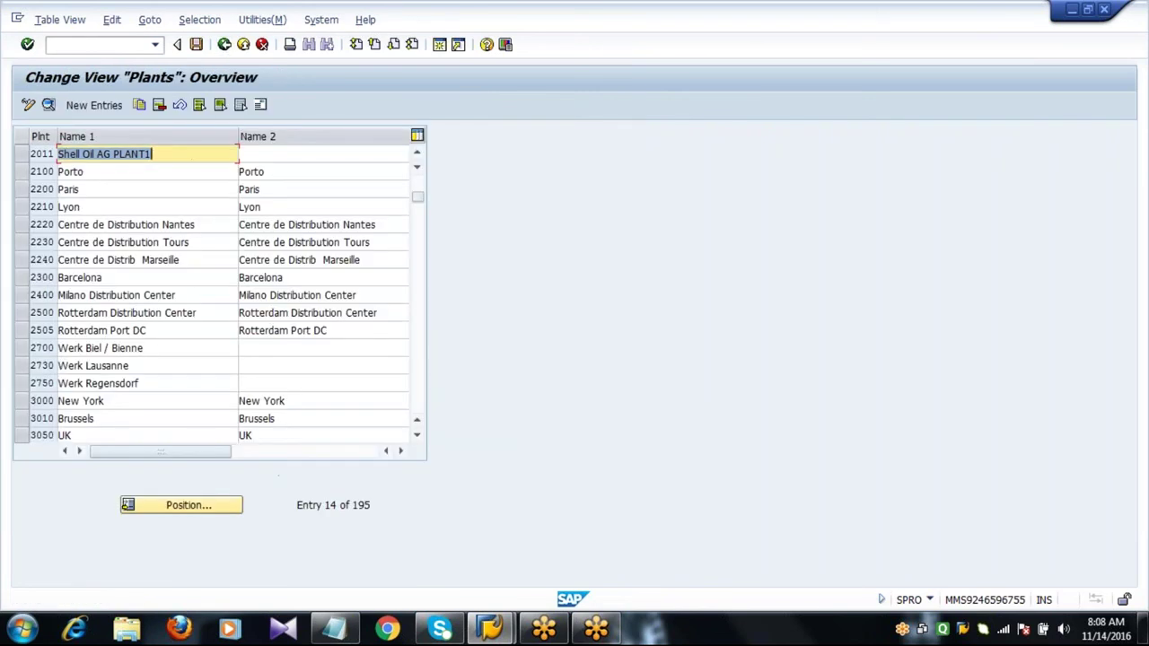
Enter Name 2 'Shell Oil AG' for plant 2011 in the overview, save it, and select the row.
click(186, 154)
click(281, 155)
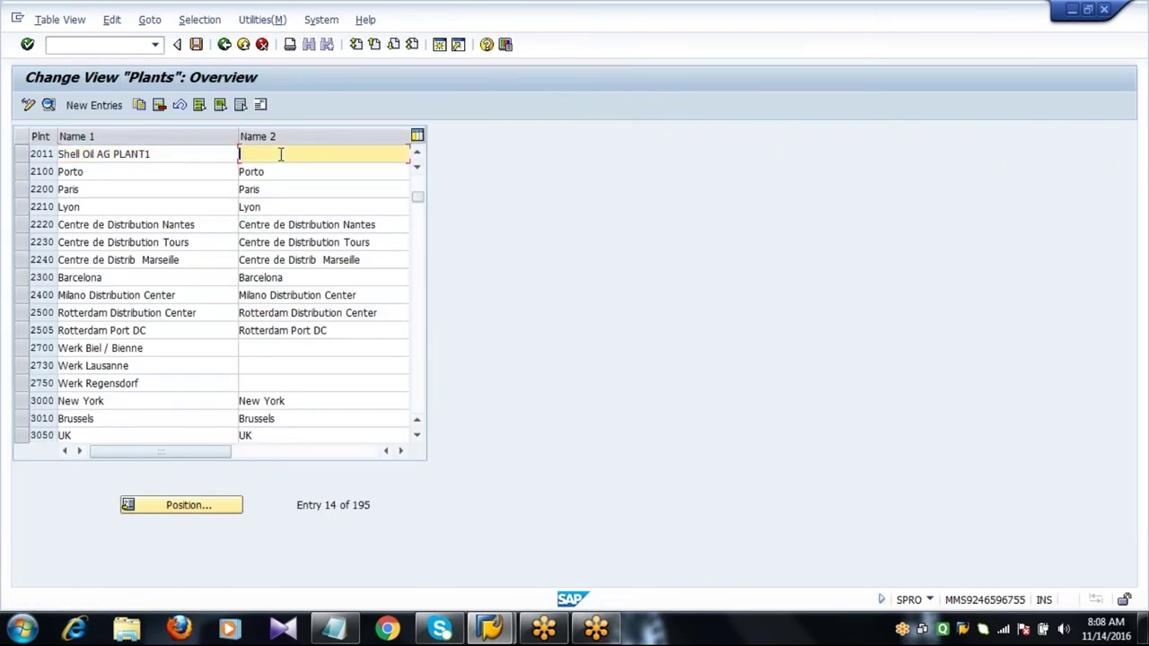
text(Shell Oil AG)
key(ctrl+s)
click(101, 452)
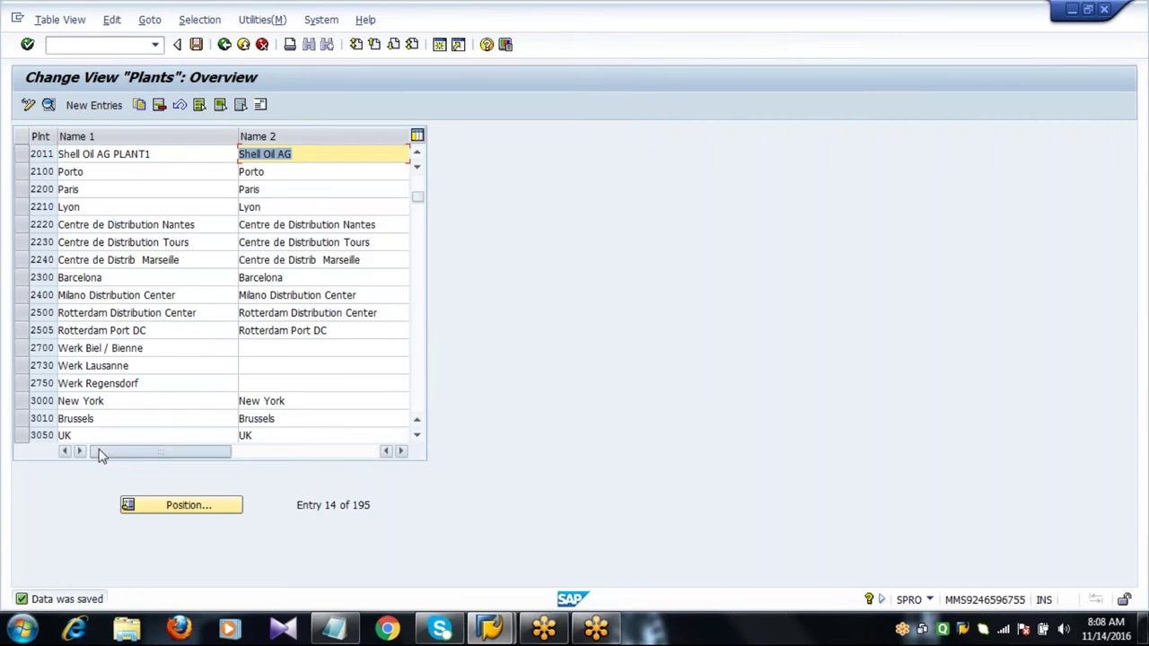
click(179, 154)
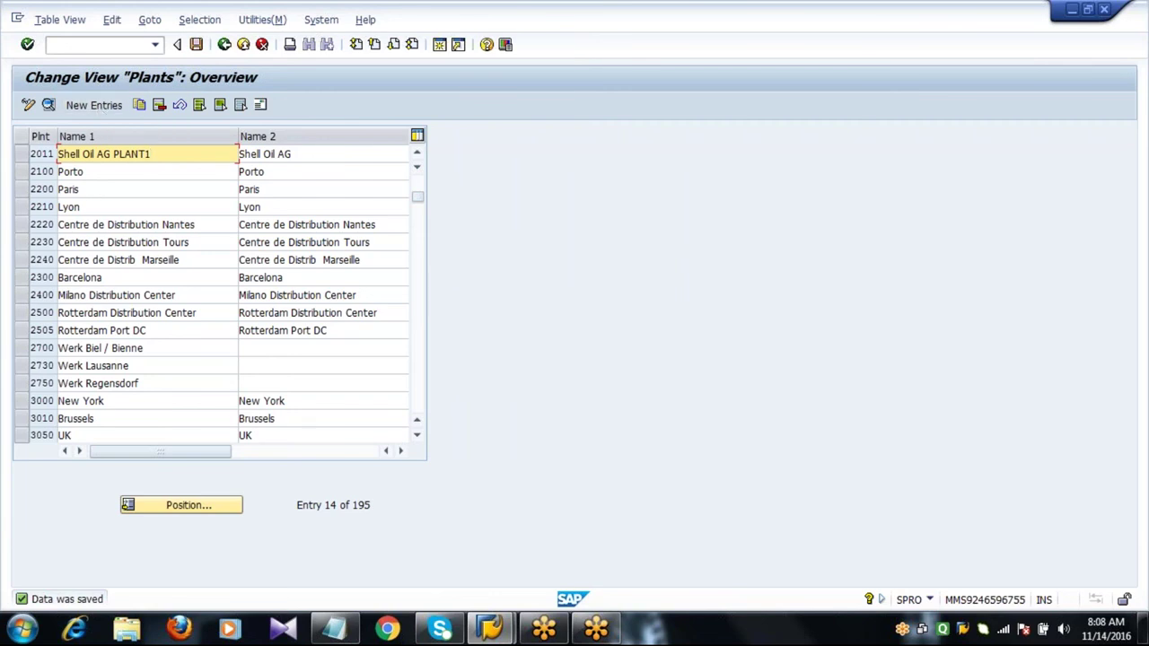
click(21, 155)
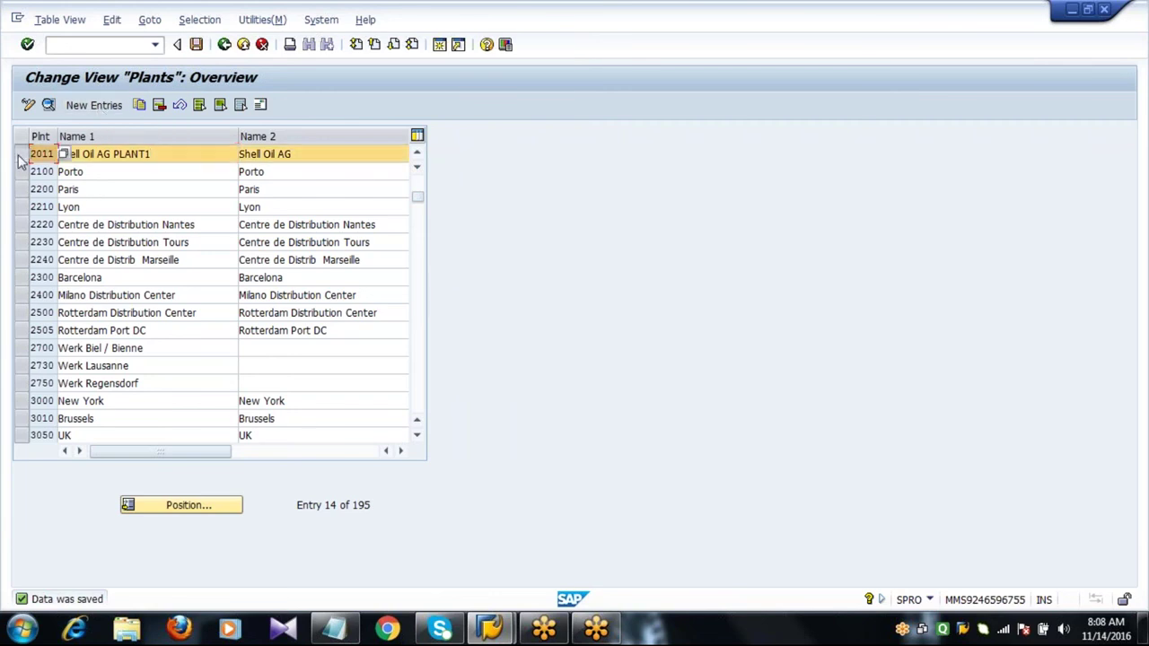
Copy plant 2011 as new plant 2012, renaming it Shell Oil AG PLANT2.
click(139, 106)
text(2012)
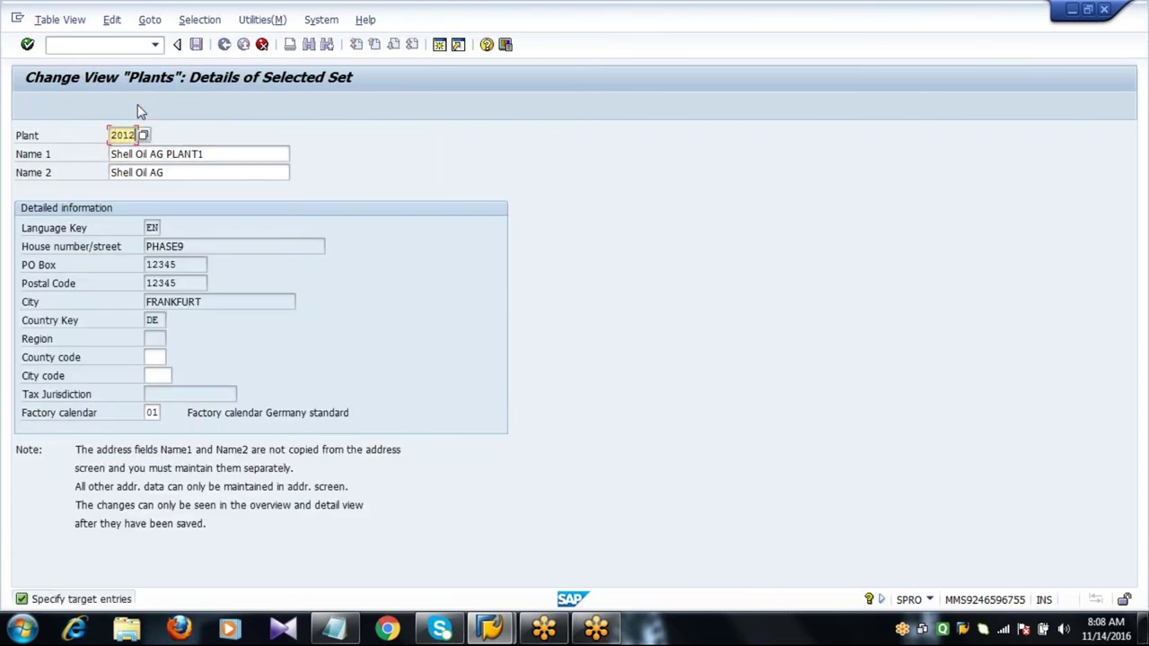
key(Tab)
key(End)
key(BackSpace)
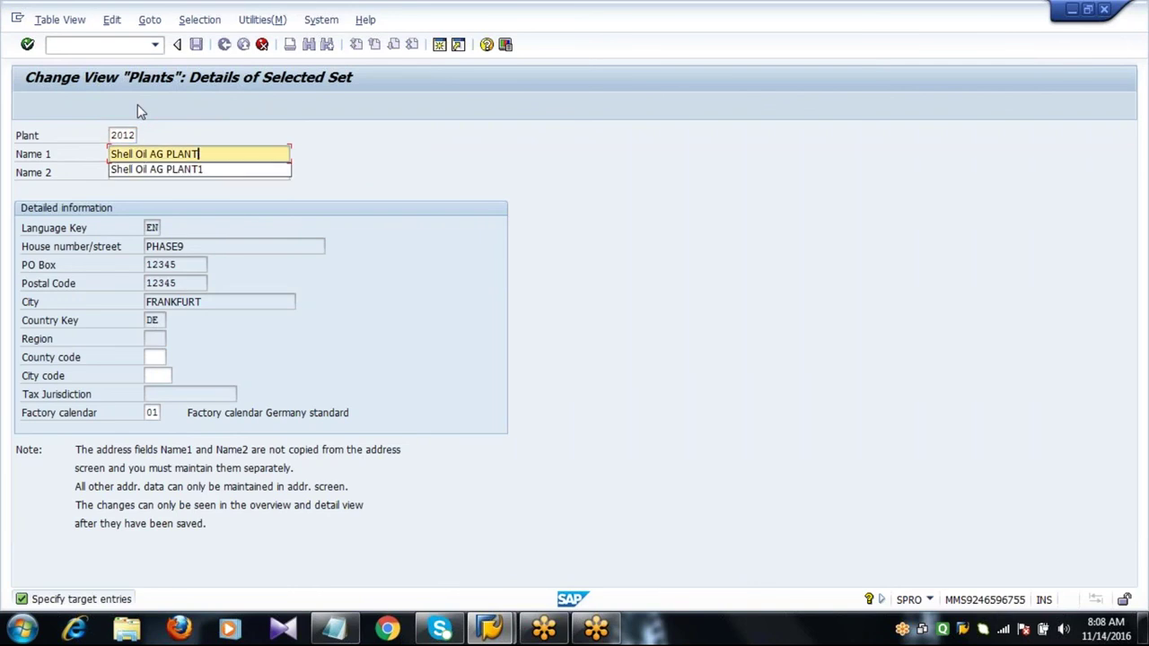
text(2)
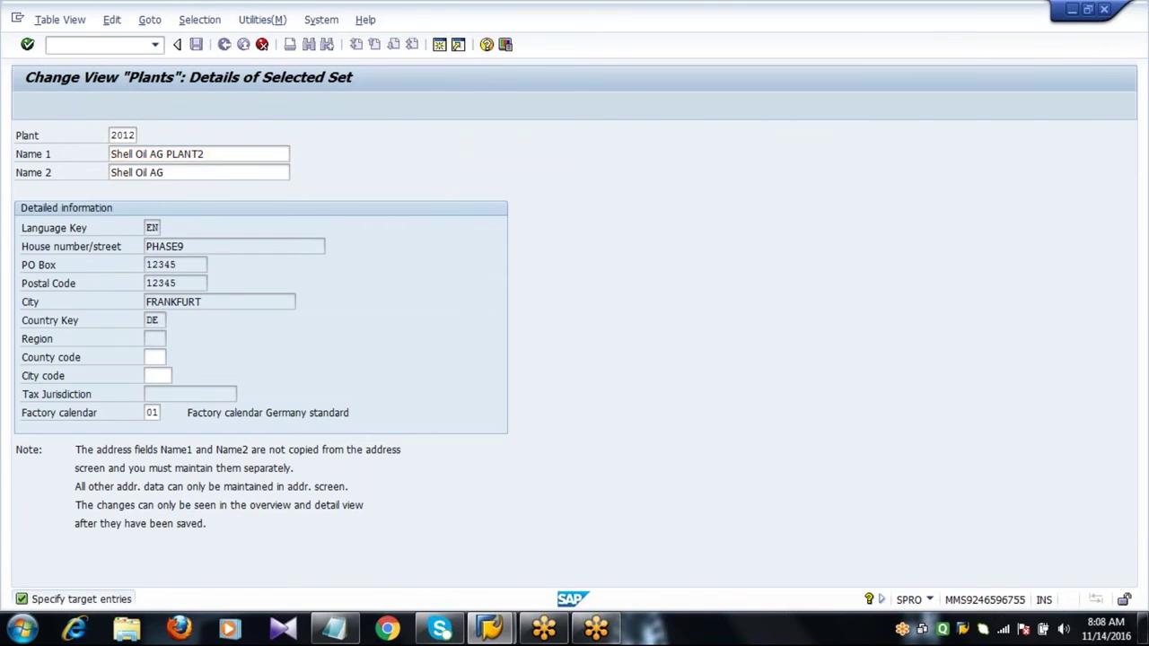
Set plant 2012's address name to PLANT2, street PHASE4 and city BERLIN.
key(Return)
key(Tab)
key(End)
key(BackSpace)
text(2)
key(Tab)
key(Tab)
key(Tab)
key(Tab)
text(PHASE4)
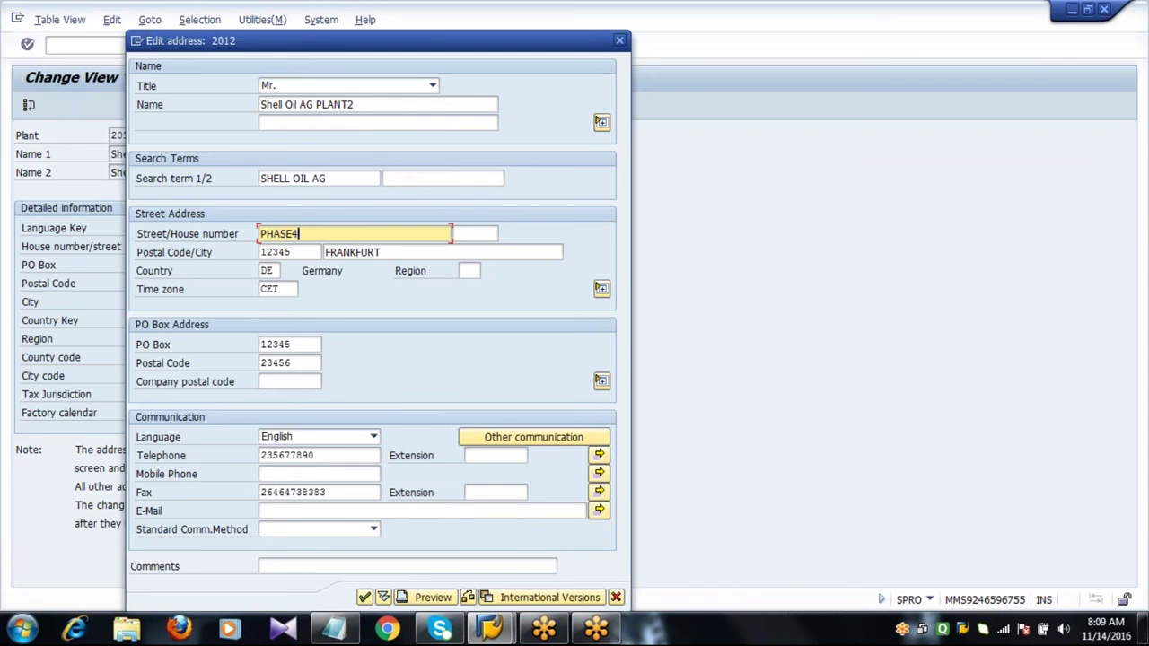
key(Tab)
key(Tab)
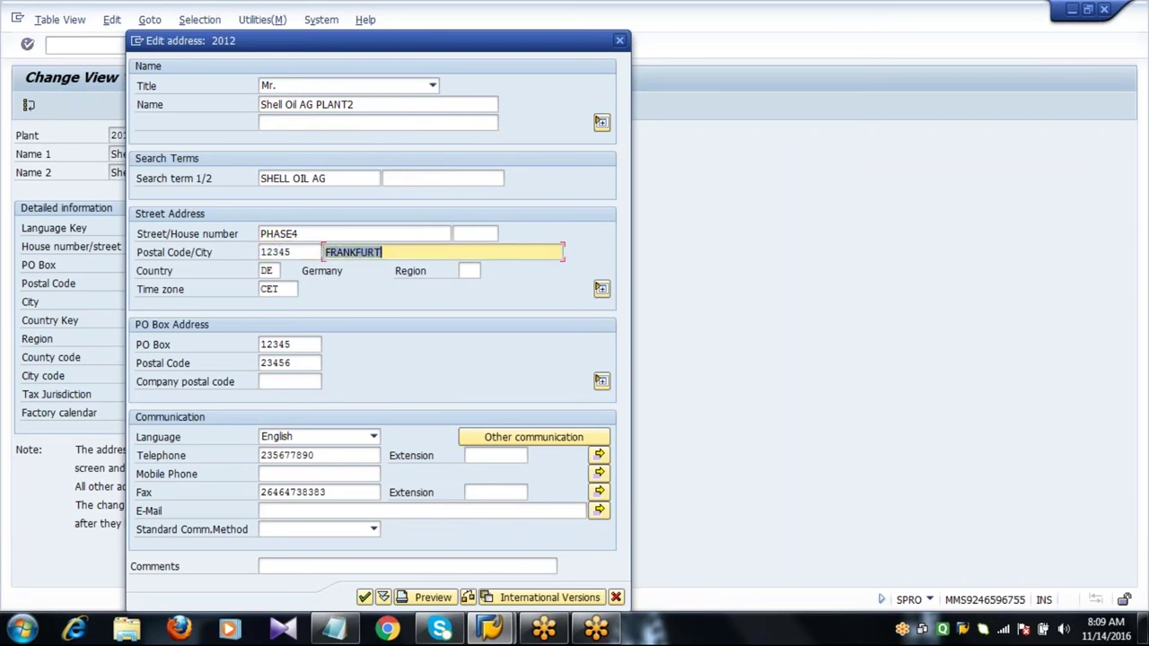
text(BERLIN)
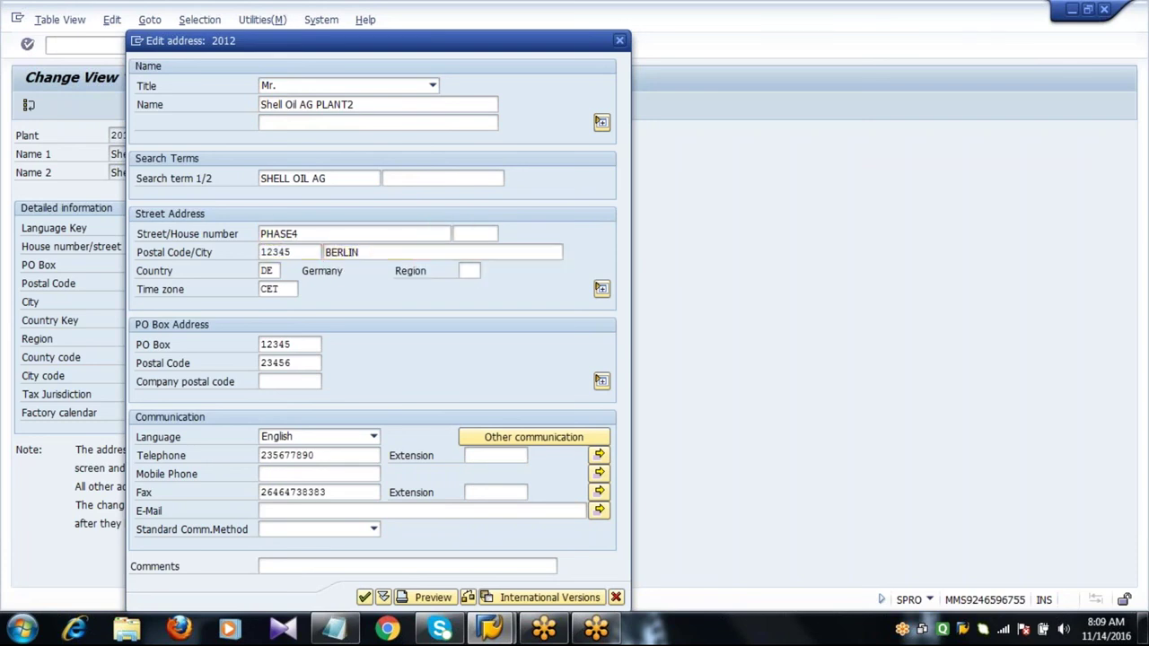
key(Return)
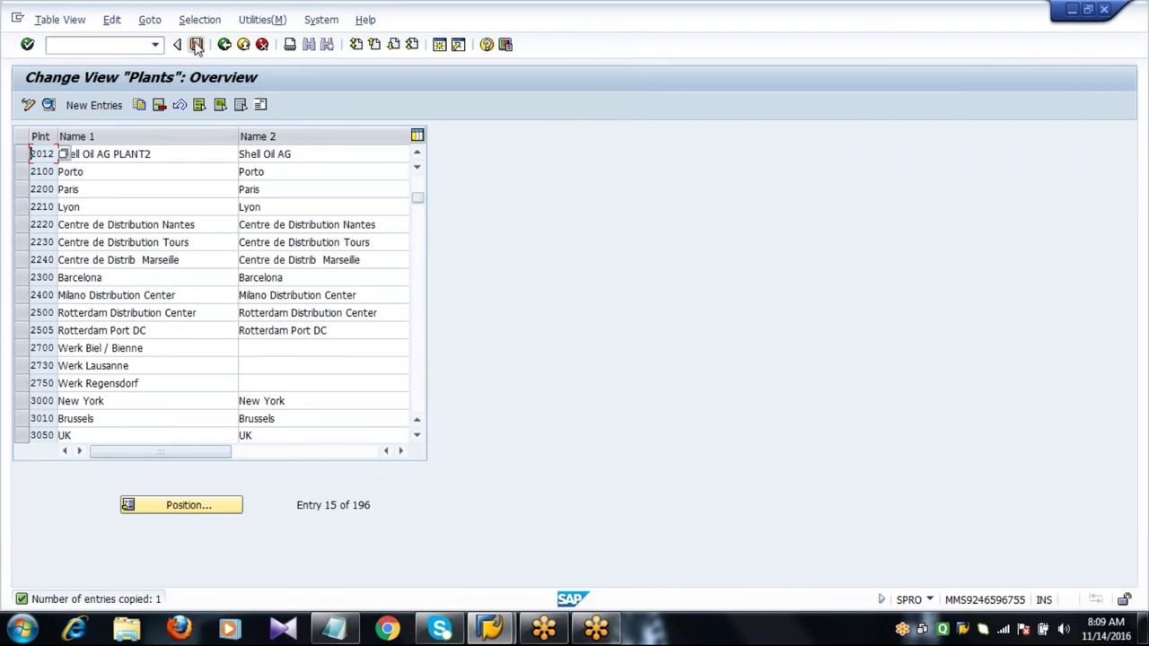
Save plant 2012, check it beside 2011 in the overview, then go back.
click(196, 47)
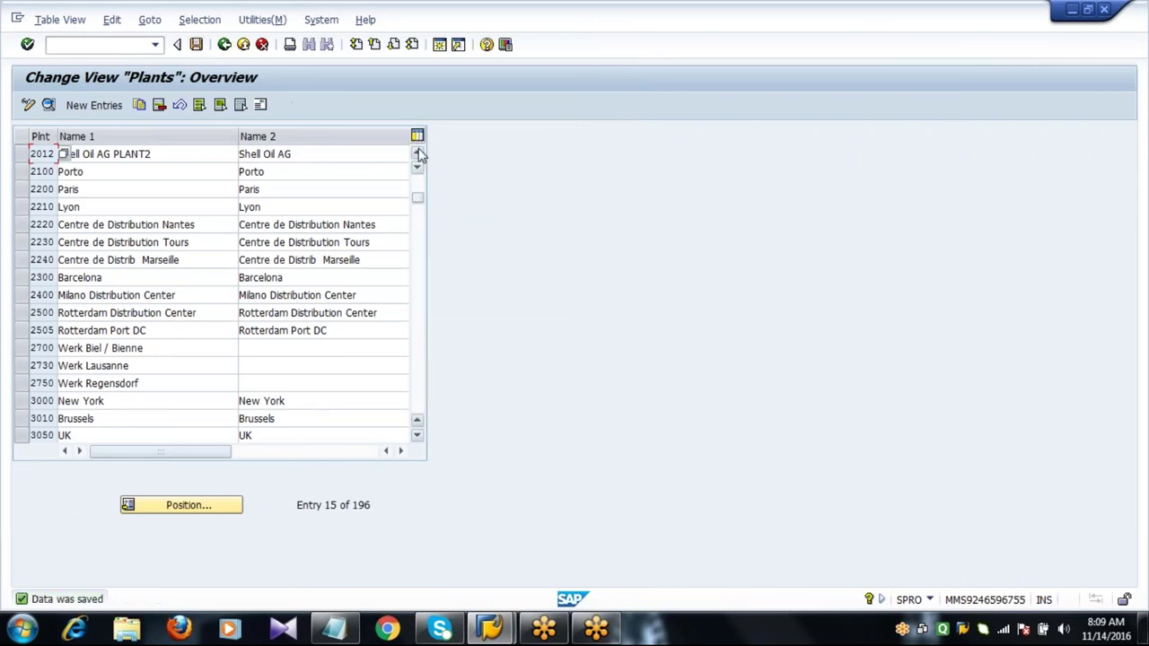
click(418, 153)
click(22, 155)
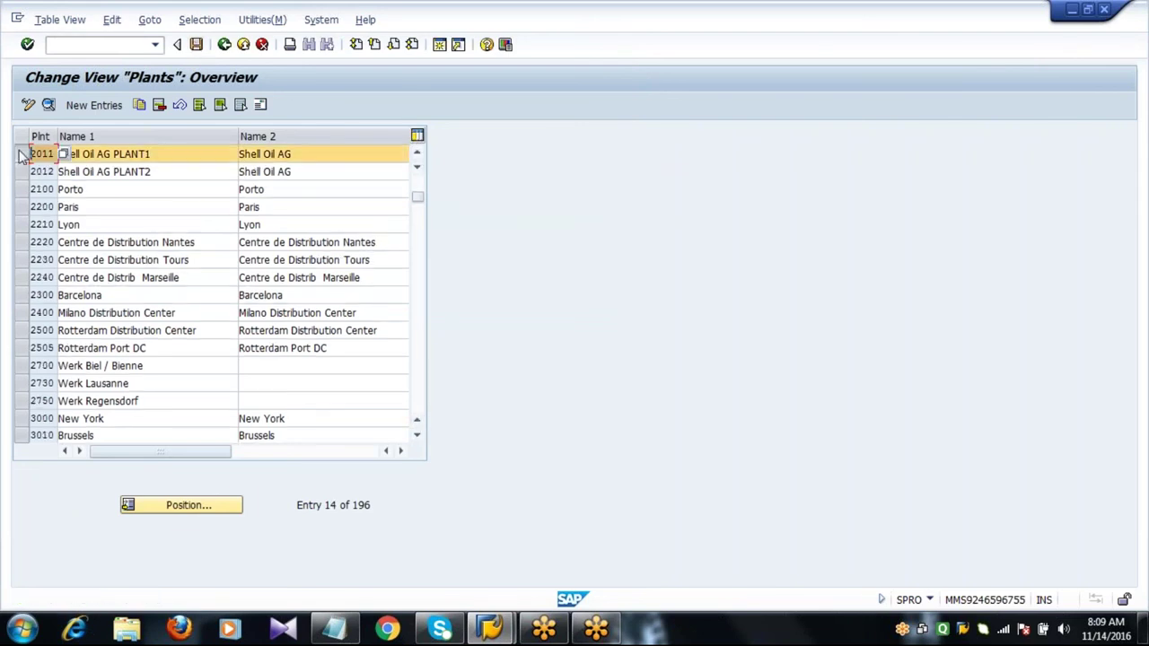
click(20, 171)
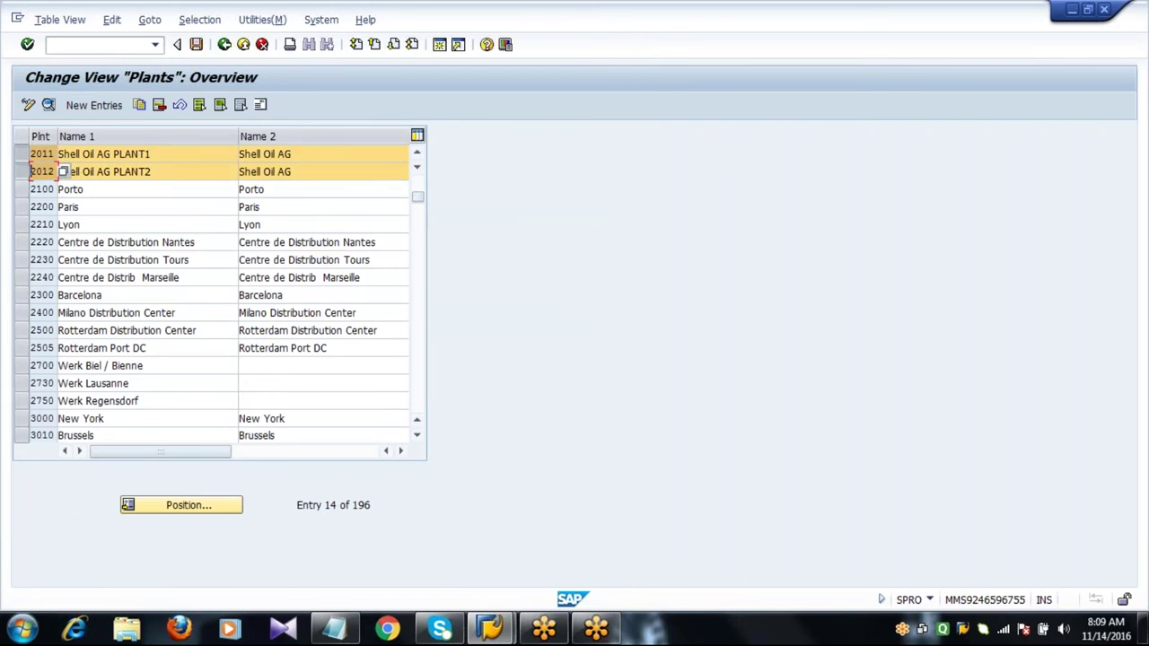
click(185, 172)
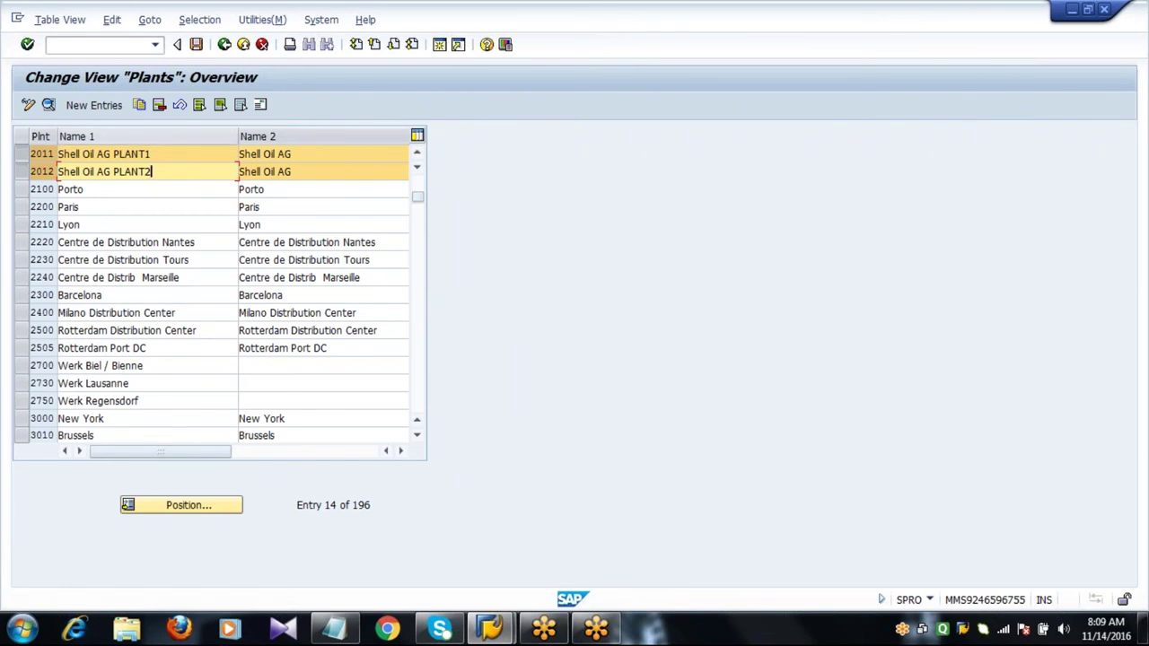
click(224, 45)
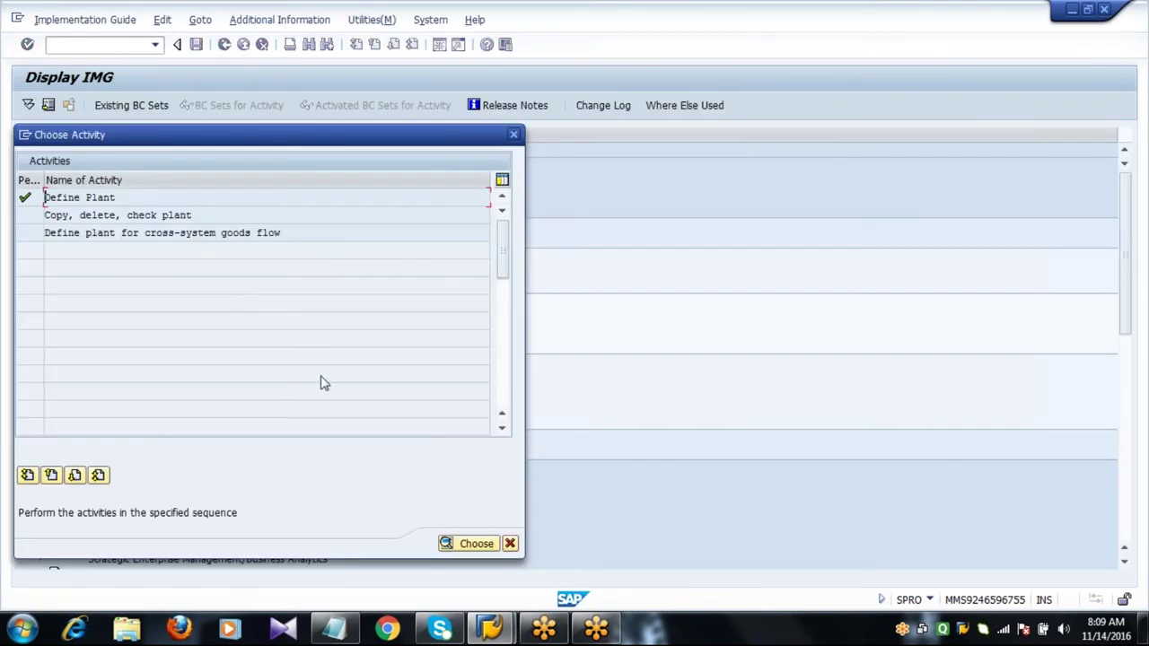
Close the Choose Activity dialog and collapse the Logistics - General branch.
click(510, 543)
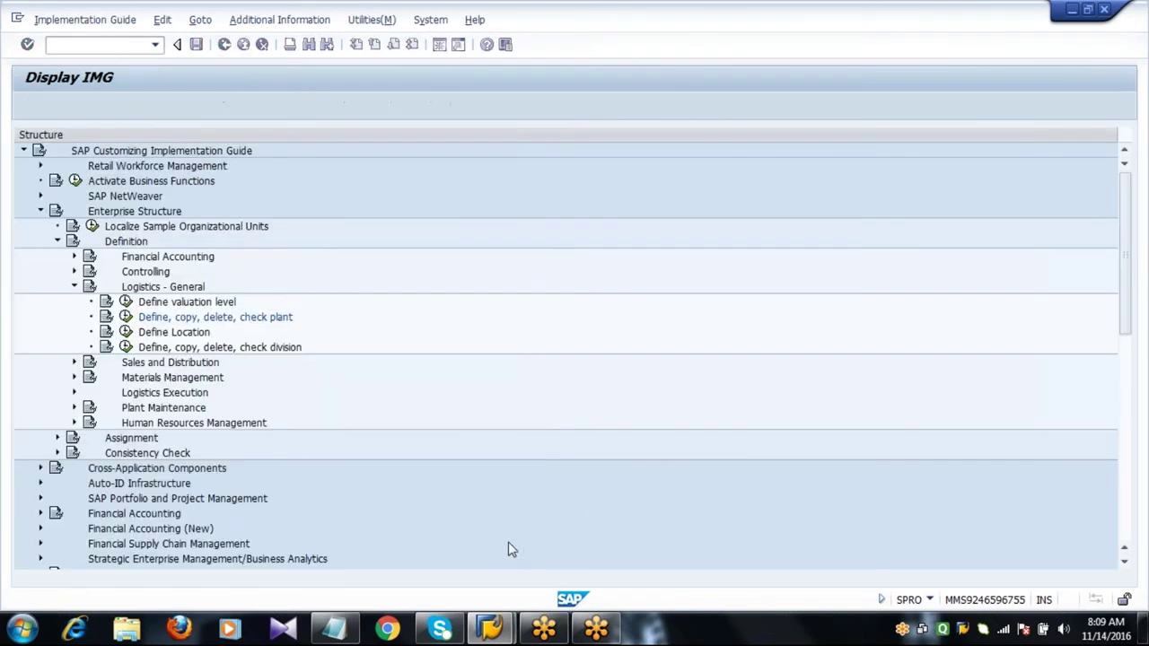
click(74, 288)
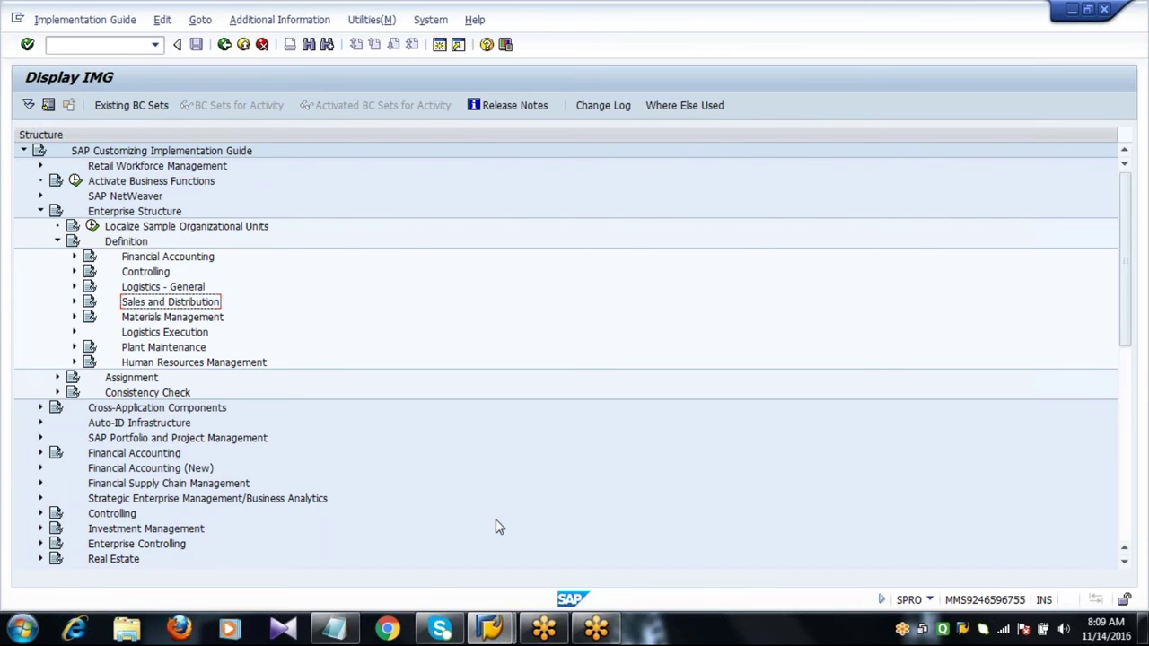
Review the SPRO path written in the Notepad configuration notes.
click(346, 638)
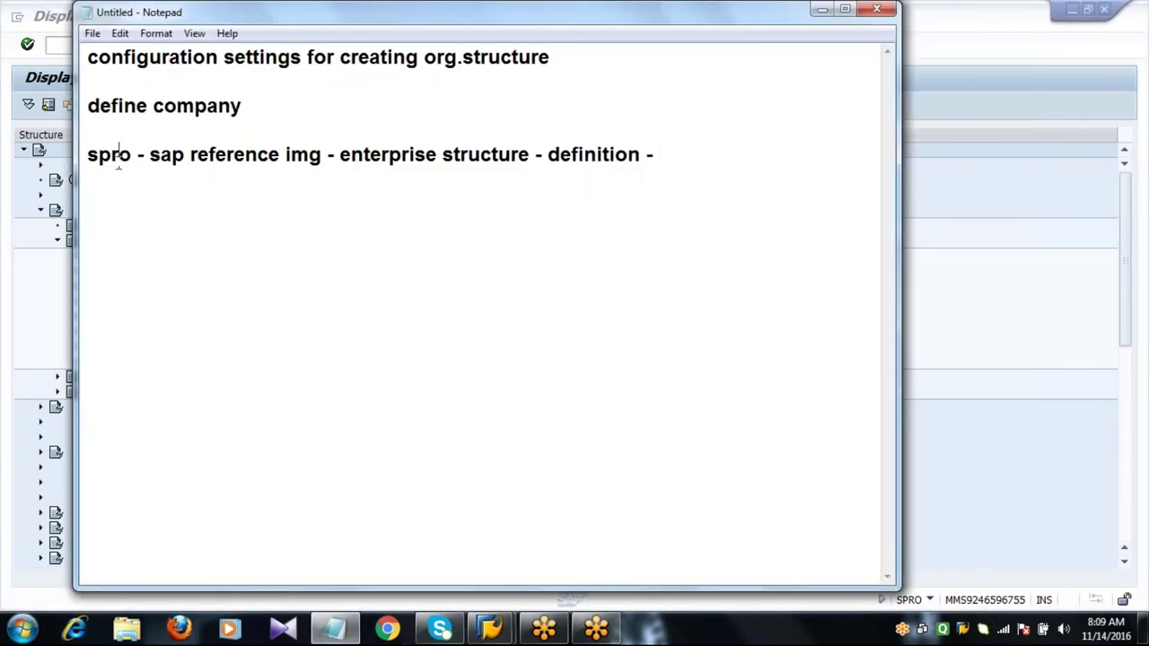
click(236, 159)
click(411, 159)
click(589, 159)
In Display IMG, expand Enterprise Structure > Definition > Materials Management to show Maintain storage location.
click(45, 326)
click(57, 306)
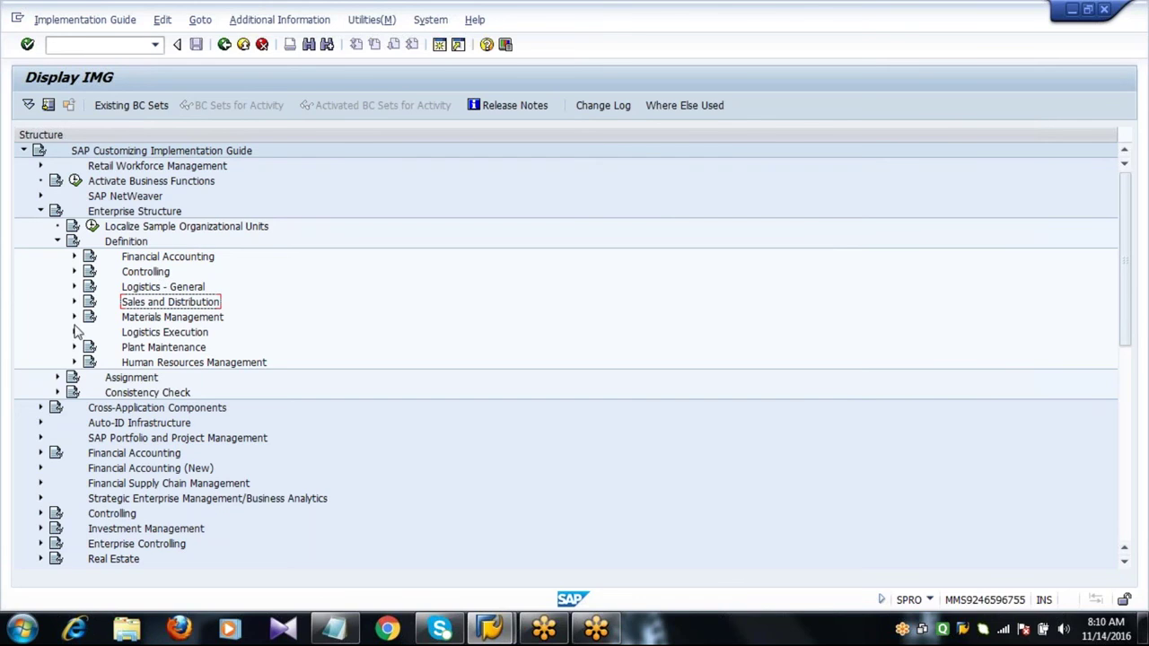
click(120, 244)
click(75, 317)
click(155, 350)
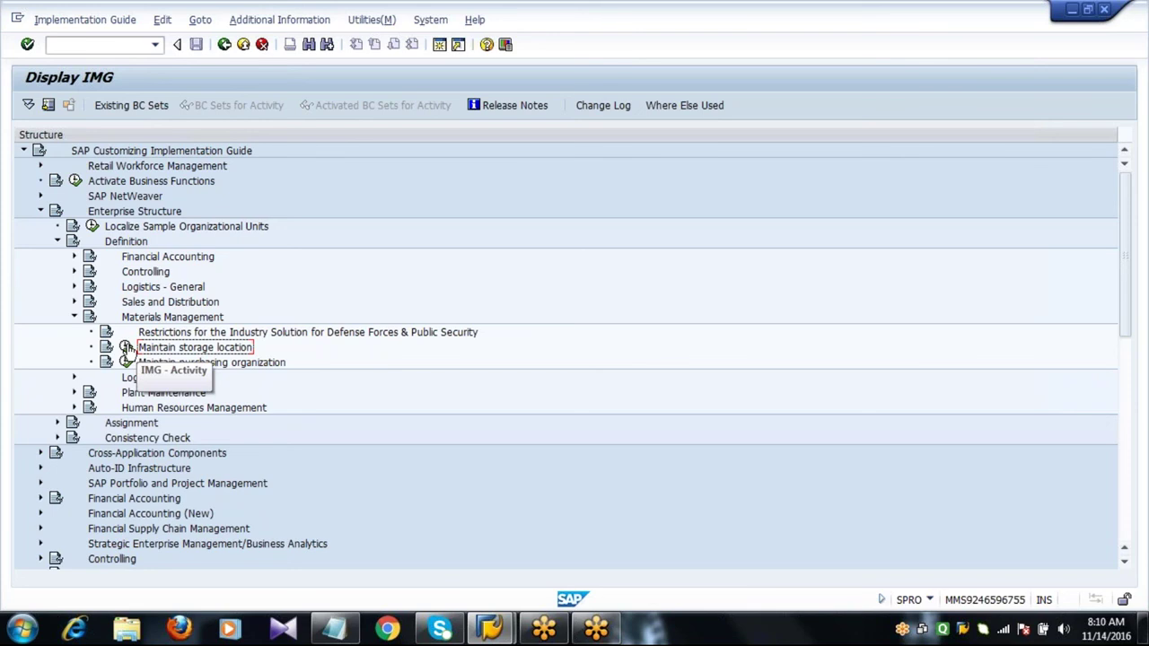
Run Maintain storage location with plant 2011 as the work area instead of 1000.
click(127, 350)
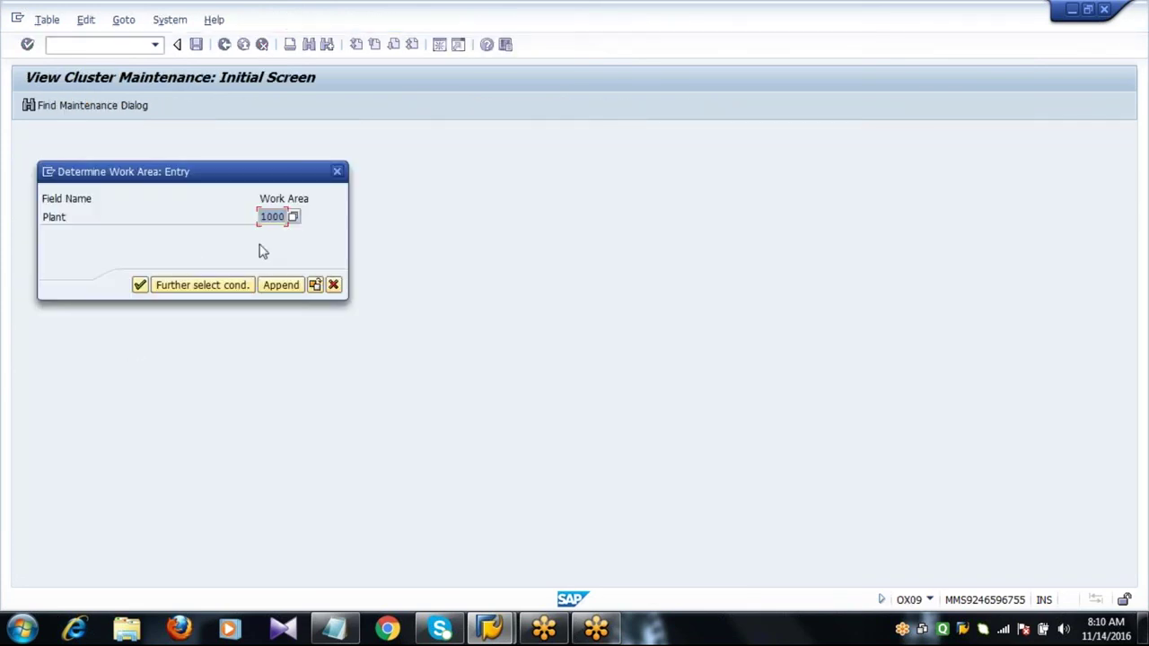
key(Delete)
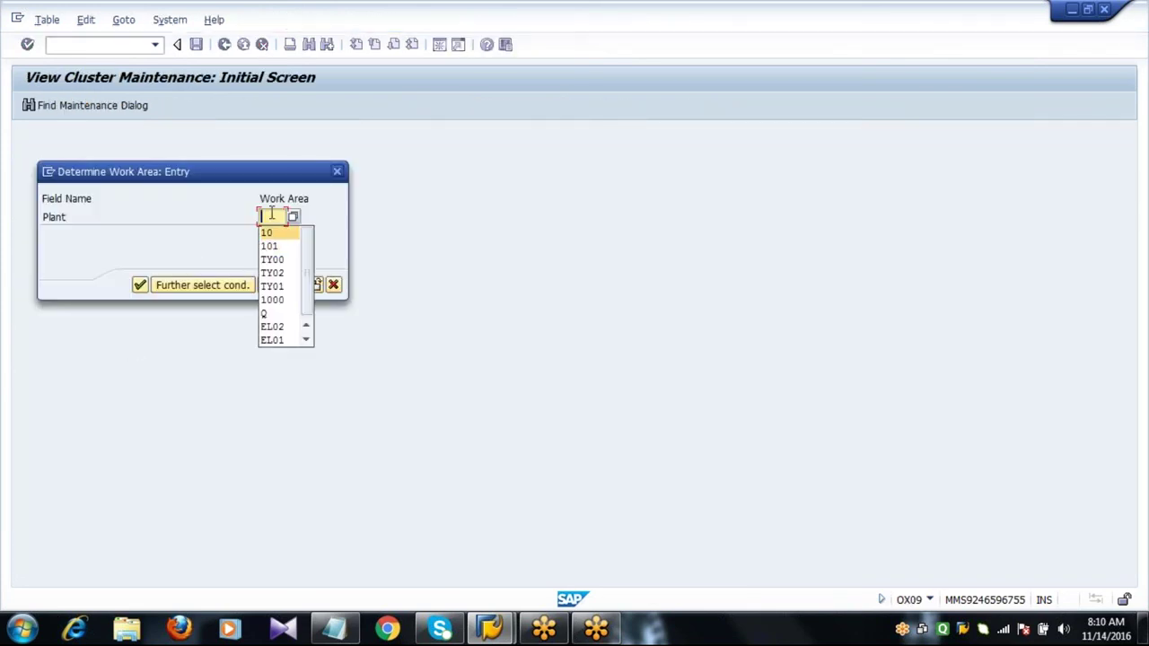
click(271, 212)
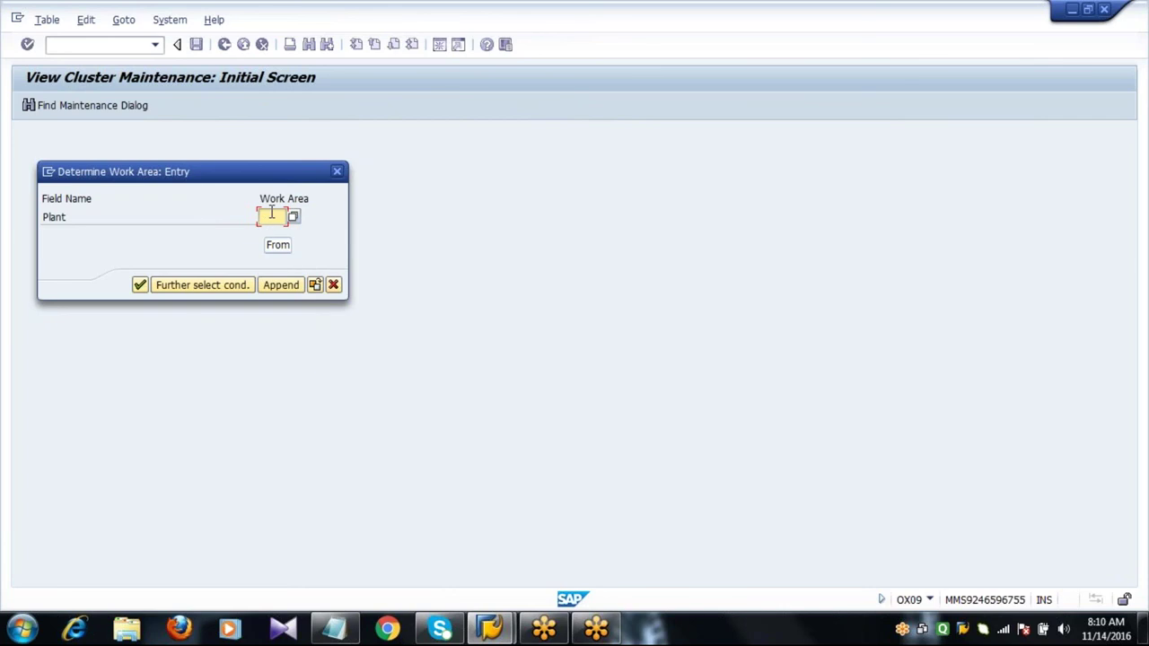
text(2011)
key(Return)
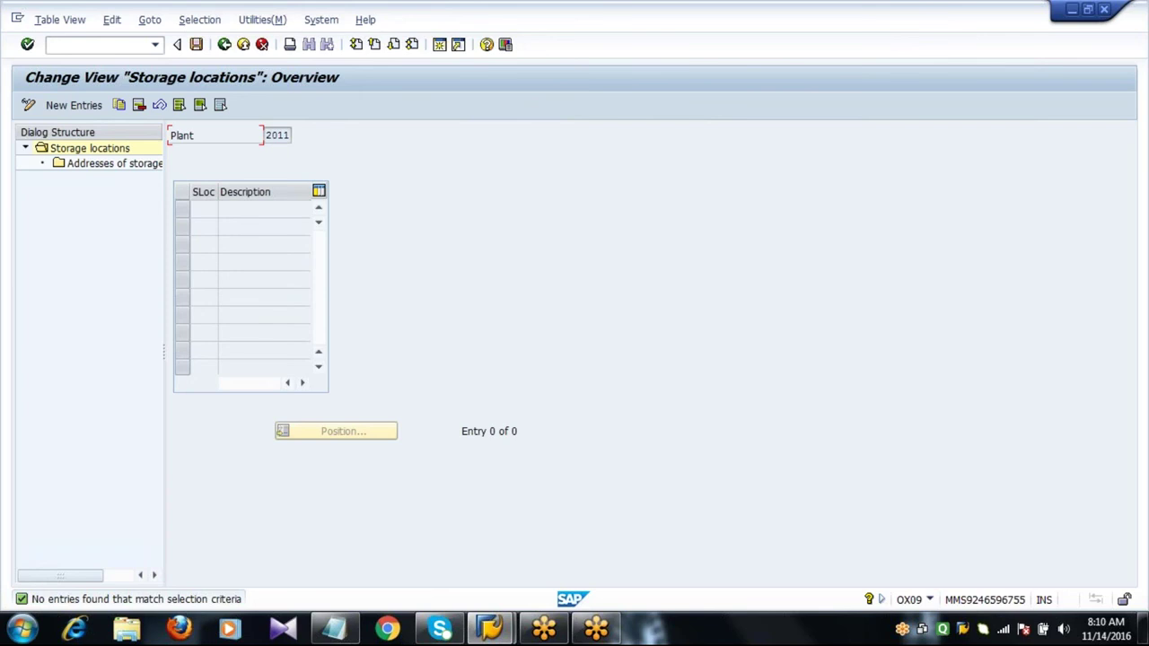
Add storage locations 0001 MAINSTORES, 0002 SUBSTORES and 0003 MINISTORES for plant 2011.
click(77, 106)
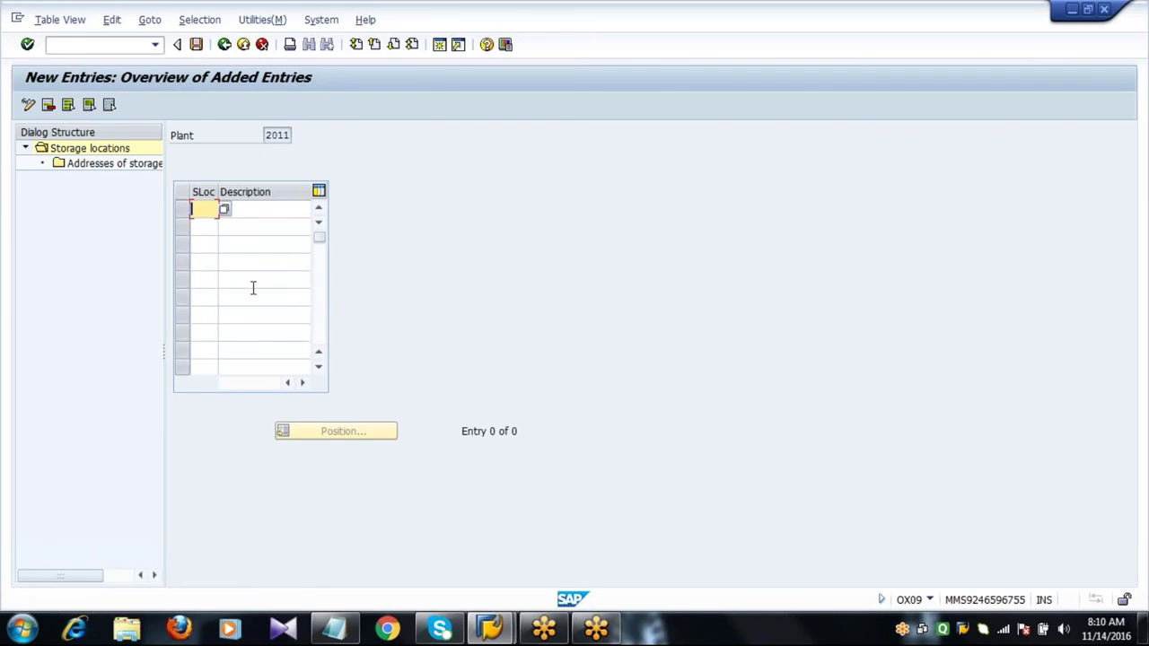
text(0001)
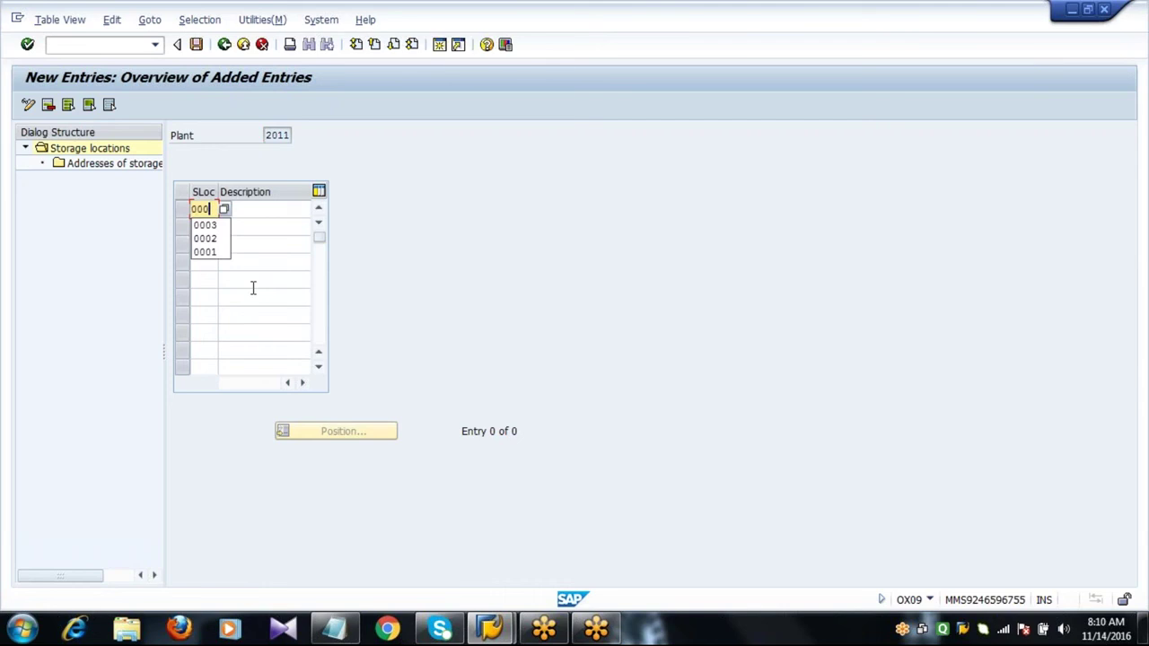
key(Tab)
text(MA)
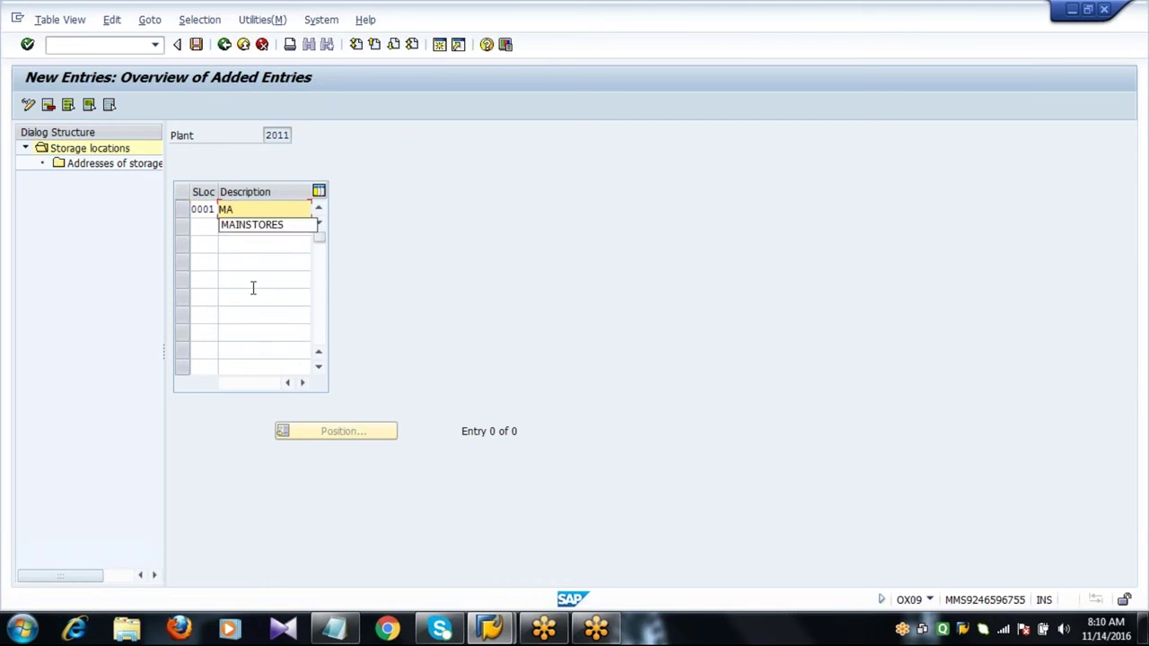
key(Down)
key(Return)
key(Tab)
text(0002)
key(Tab)
text(S)
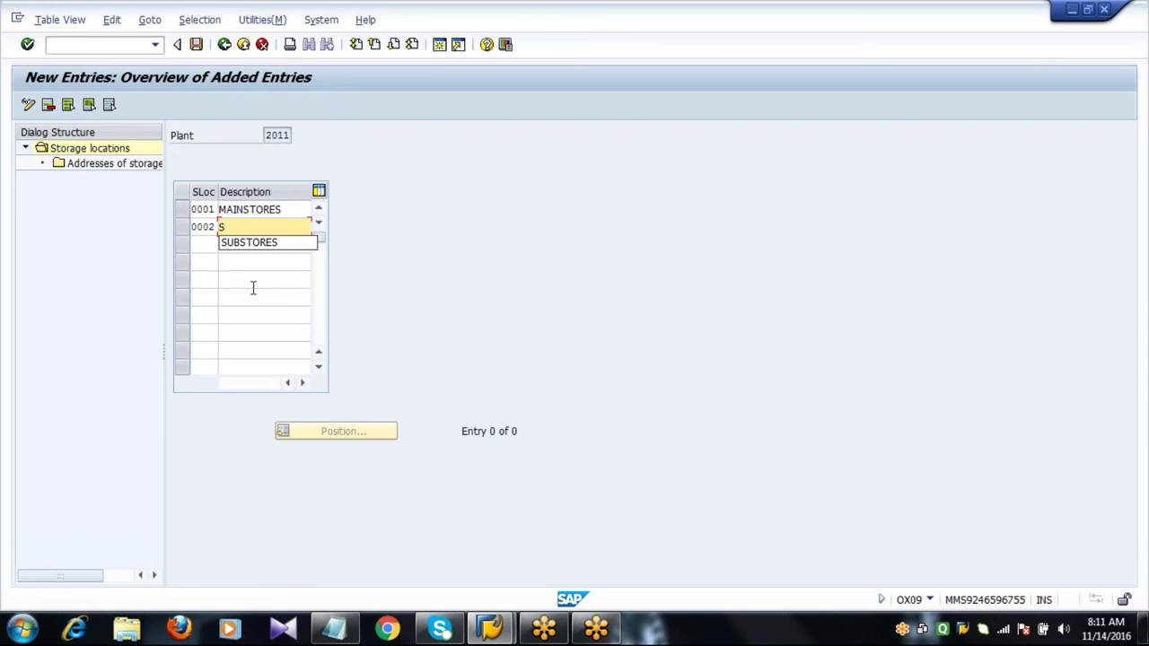
key(Down)
key(Return)
key(Tab)
text(0003)
key(Tab)
text(MIN)
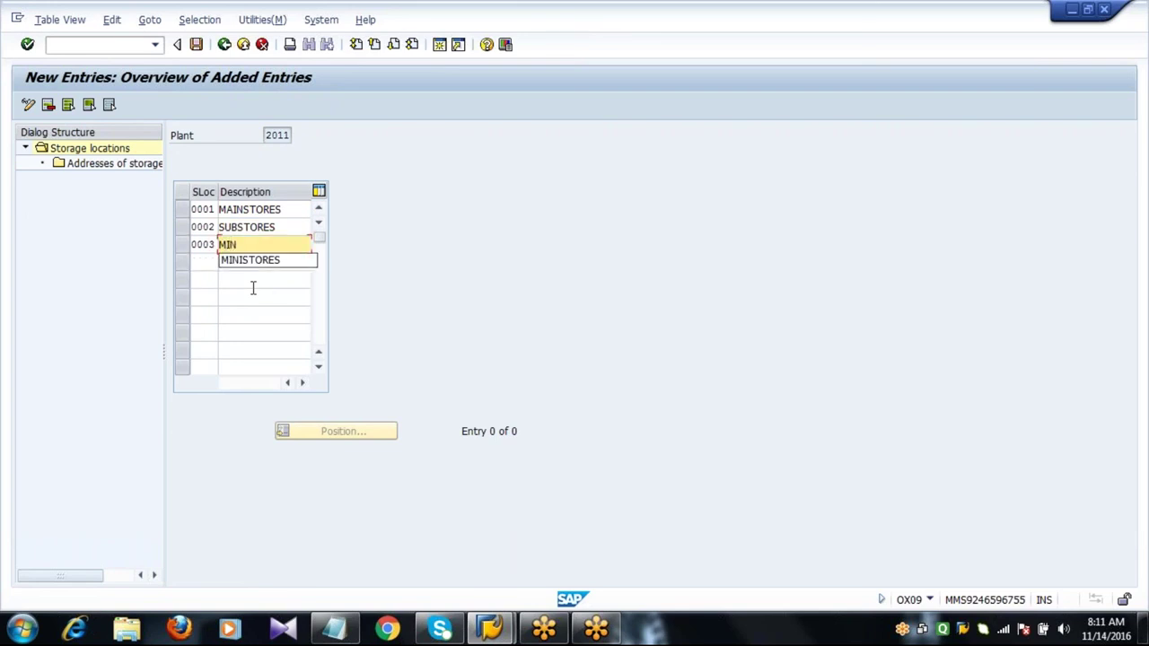
key(Down)
key(Return)
key(Return)
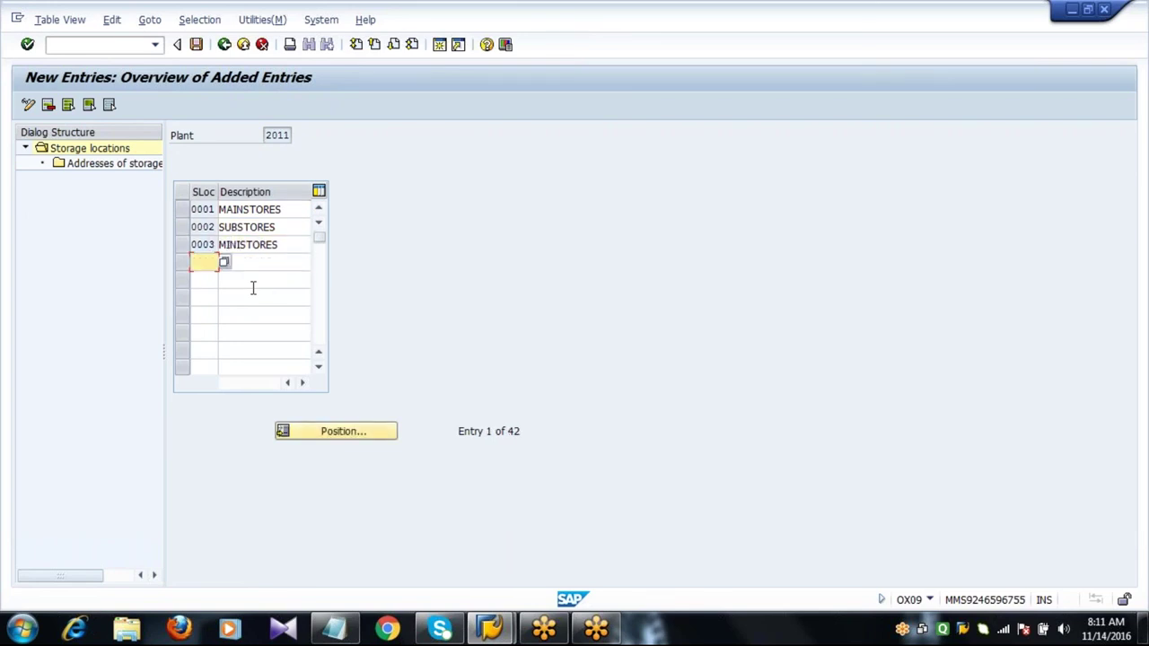
click(293, 246)
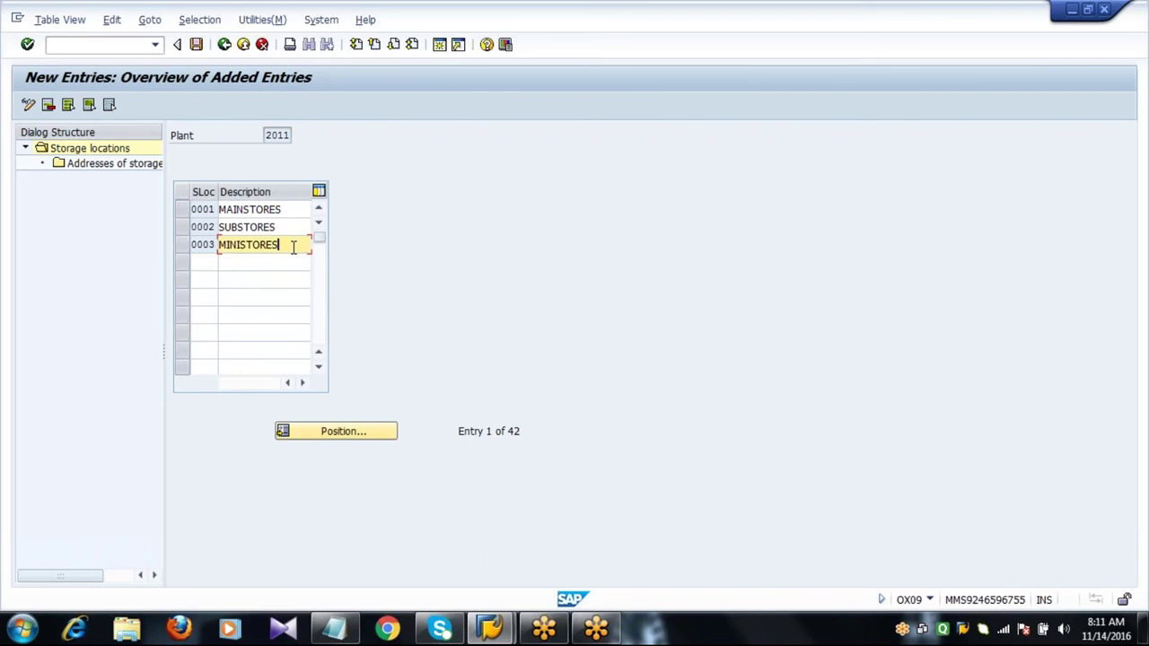
Save the storage locations under the customizing request and go back to the IMG tree.
click(196, 45)
click(248, 286)
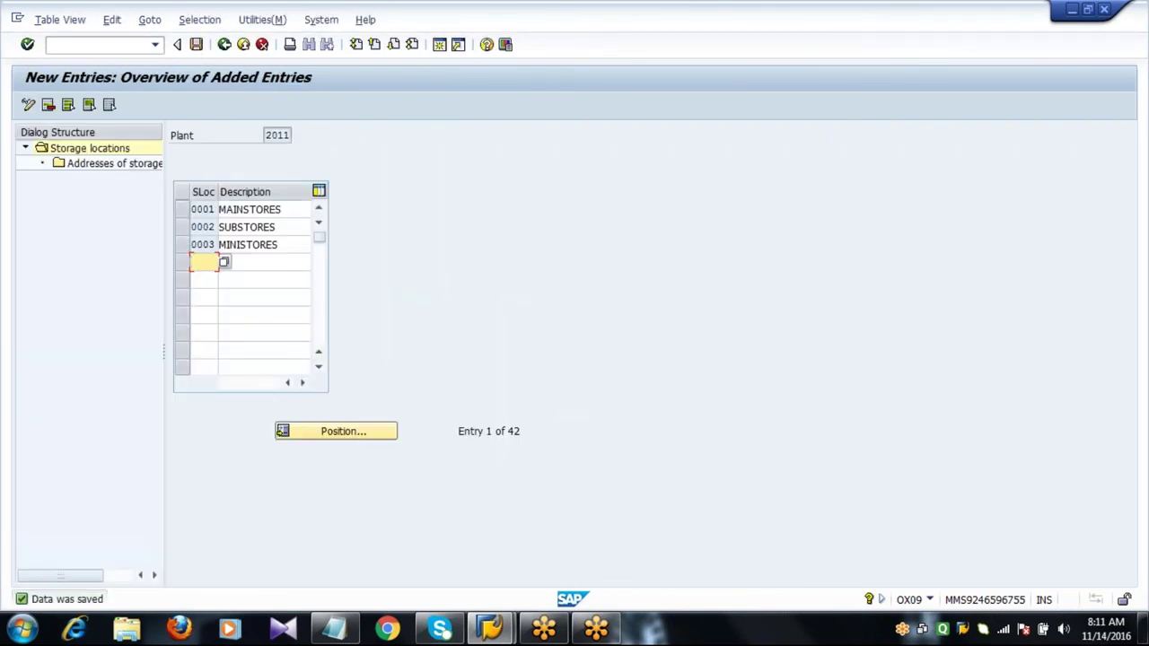
click(224, 45)
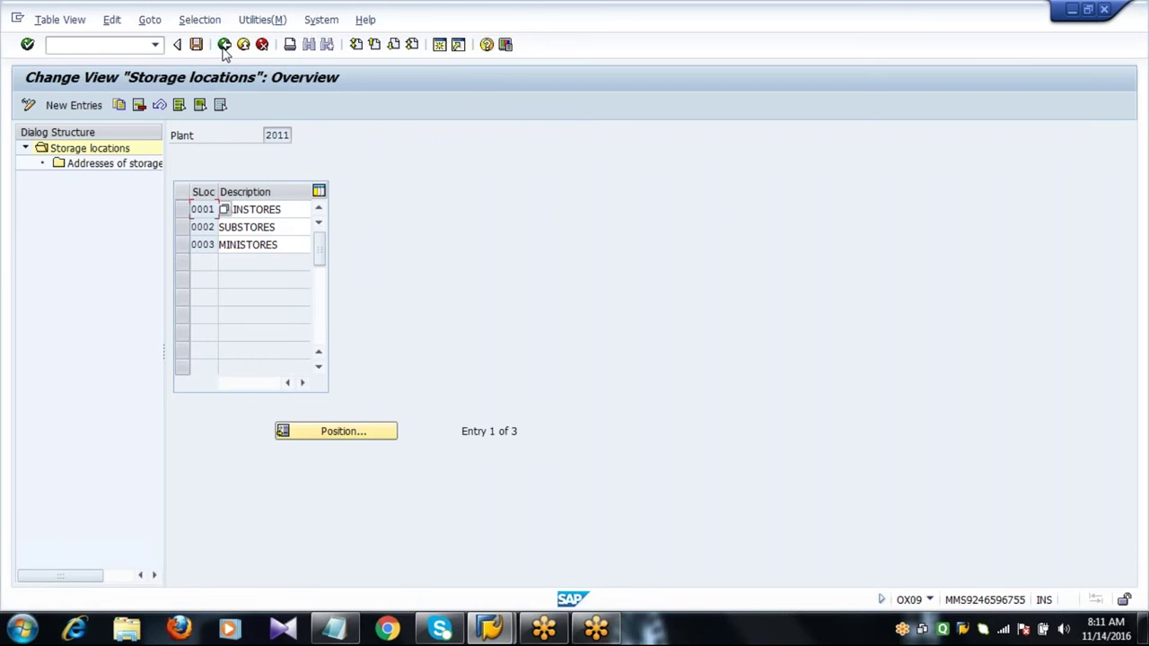
click(225, 45)
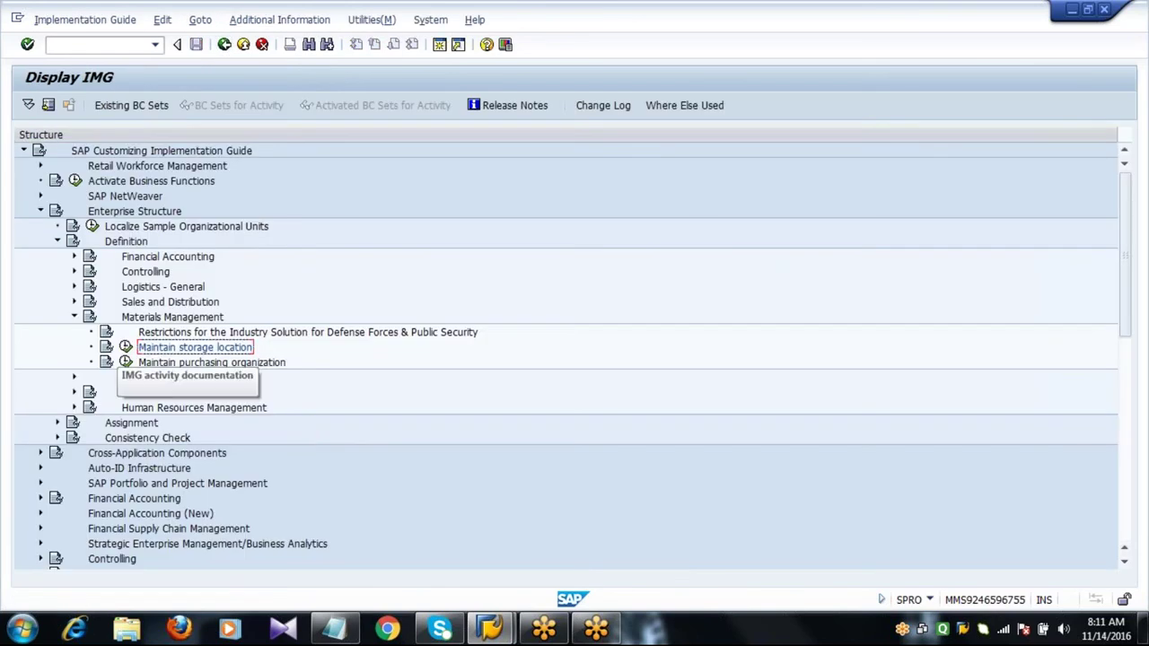
Rerun Maintain storage location with plant 2012 as the work area.
click(127, 349)
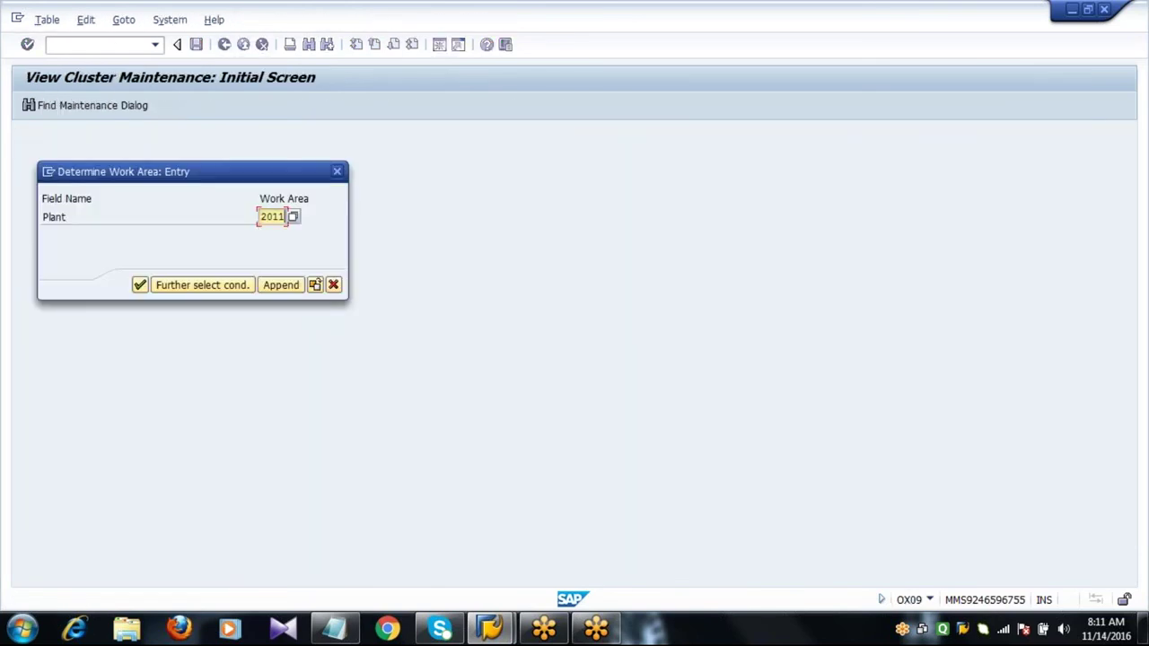
key(BackSpace)
text(2)
key(Return)
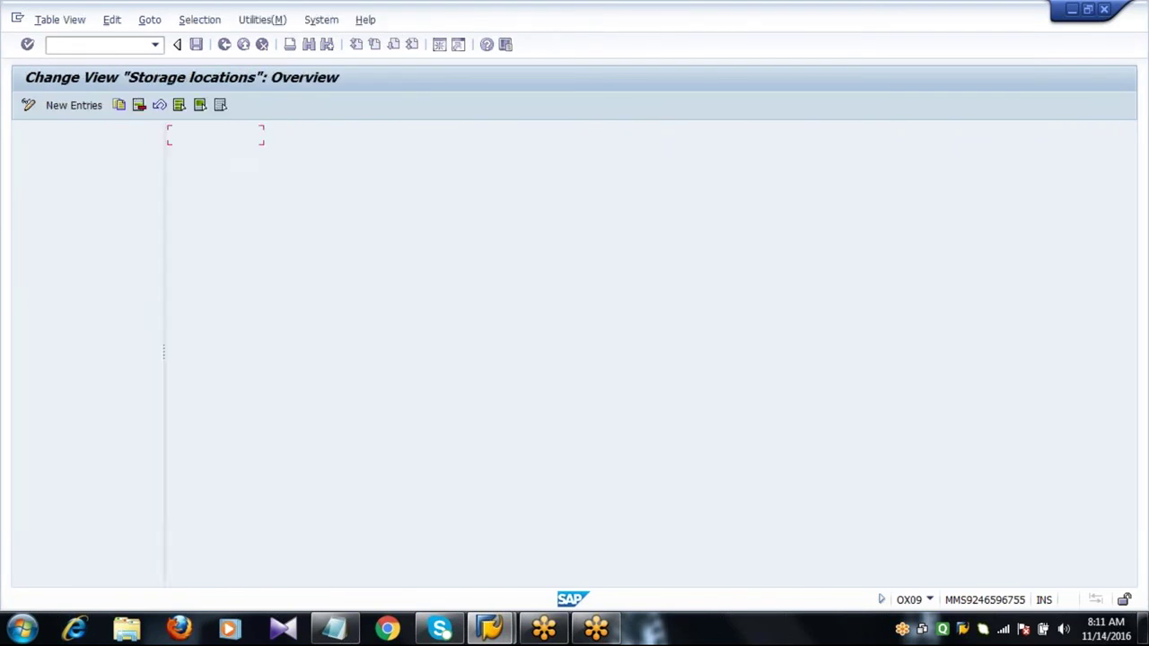
Add storage locations 0001 MAINSTORES, 0002 SUBSTORES and 0003 MINISTORES for plant 2012.
click(85, 105)
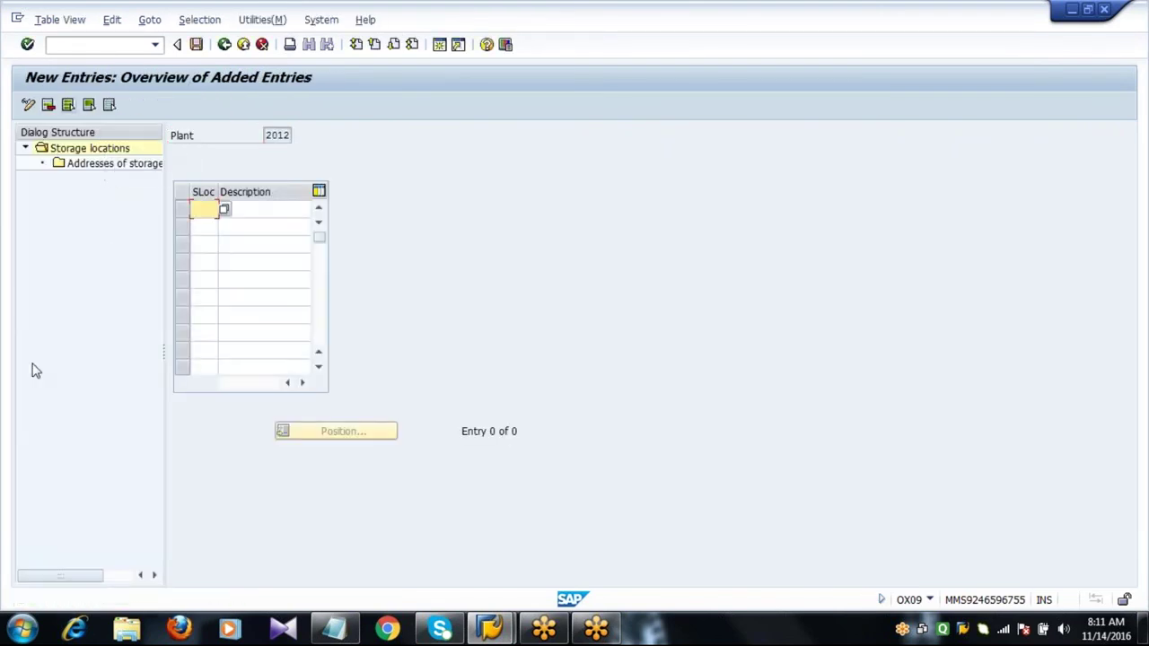
text(0001)
key(Tab)
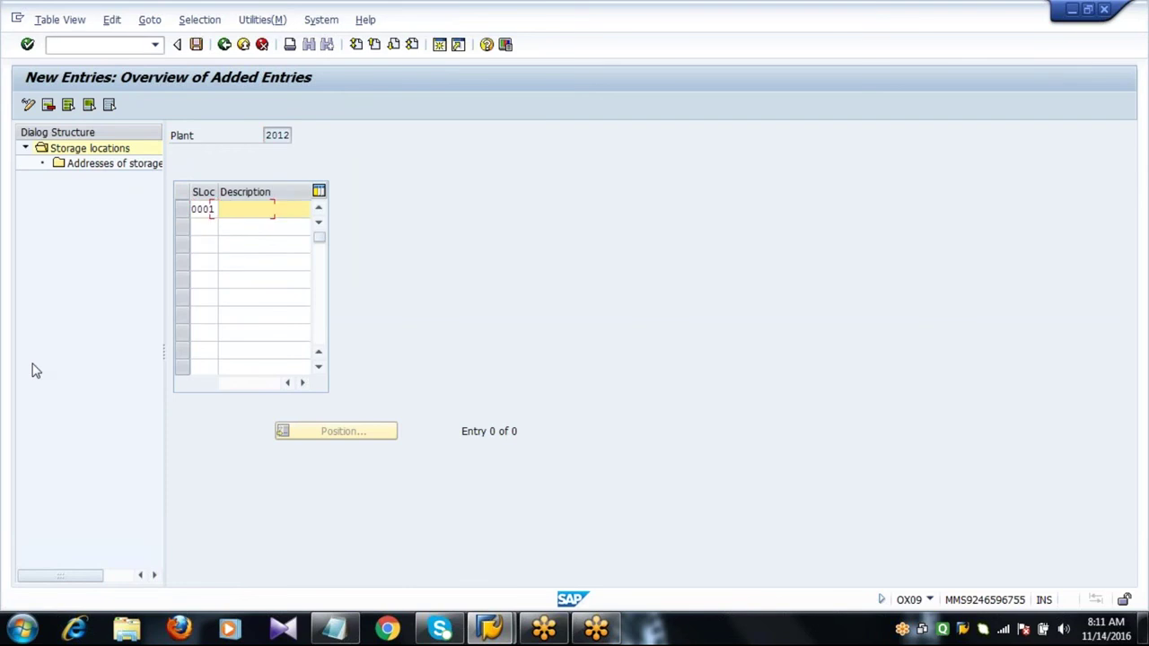
text(MA)
key(Down)
key(Tab)
text(0002)
key(Tab)
text(S)
text(0003)
key(Tab)
text(MIN)
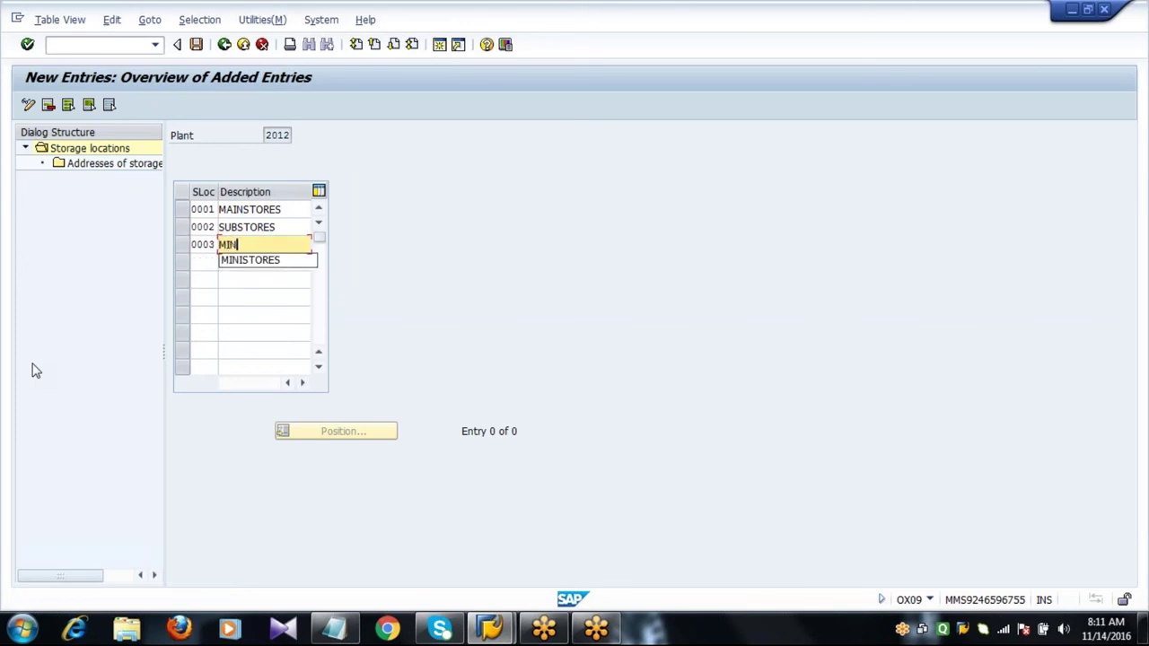
key(Down)
key(Return)
key(Return)
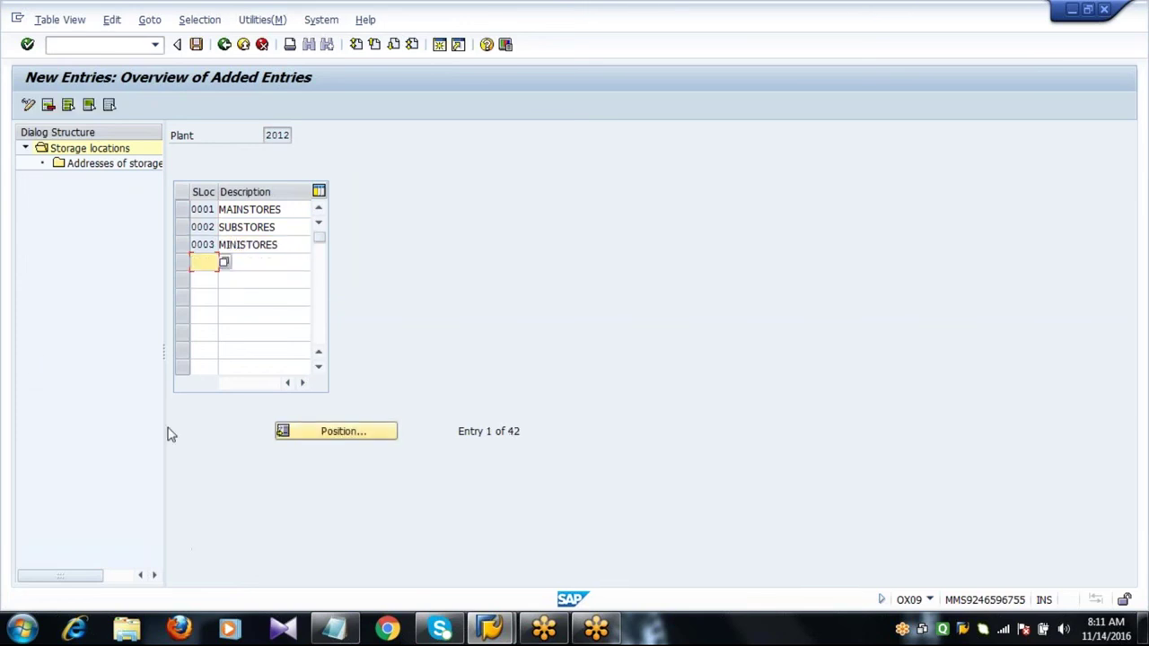
click(286, 246)
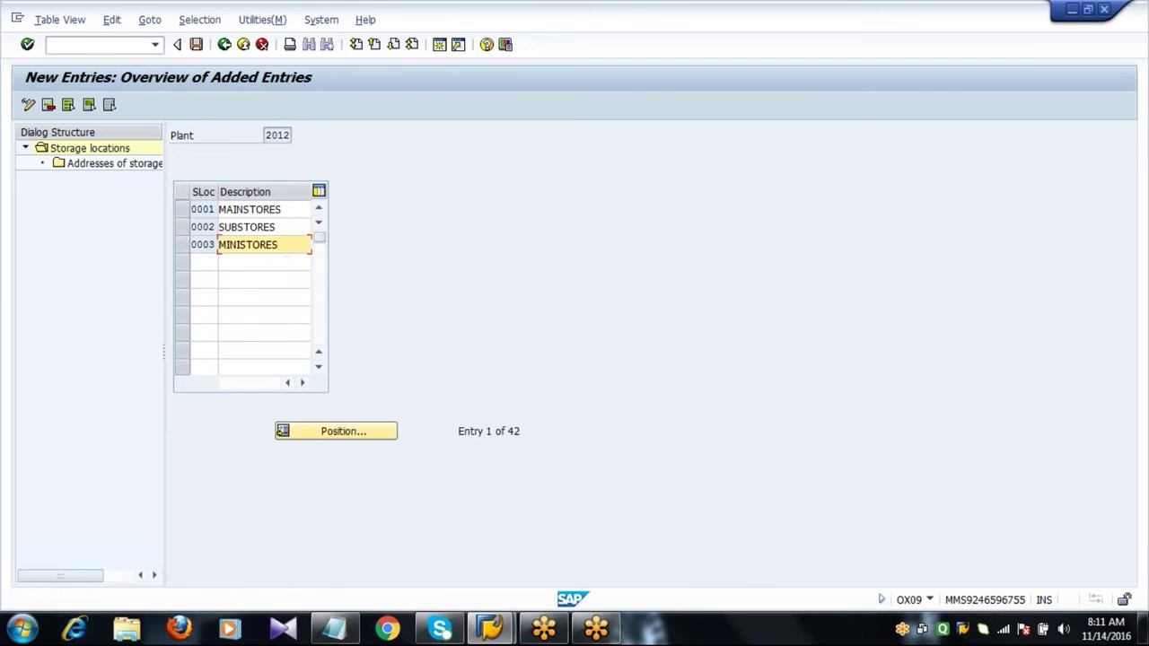
Save plant 2012's storage locations under the customizing request and return to the IMG tree.
click(196, 44)
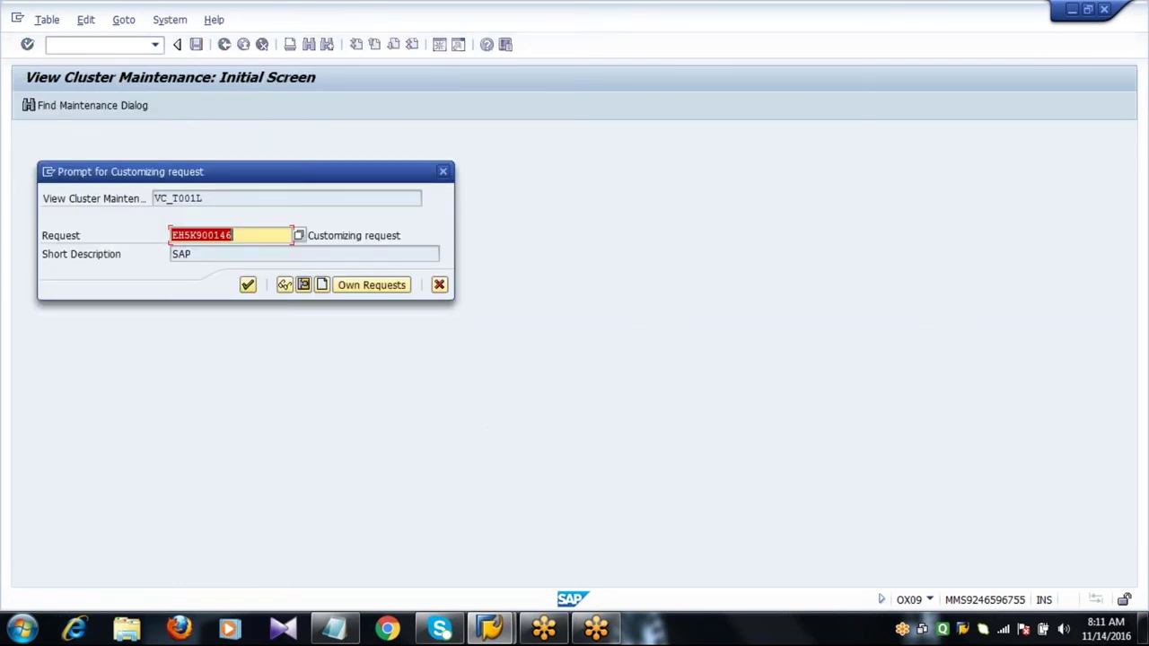
click(248, 285)
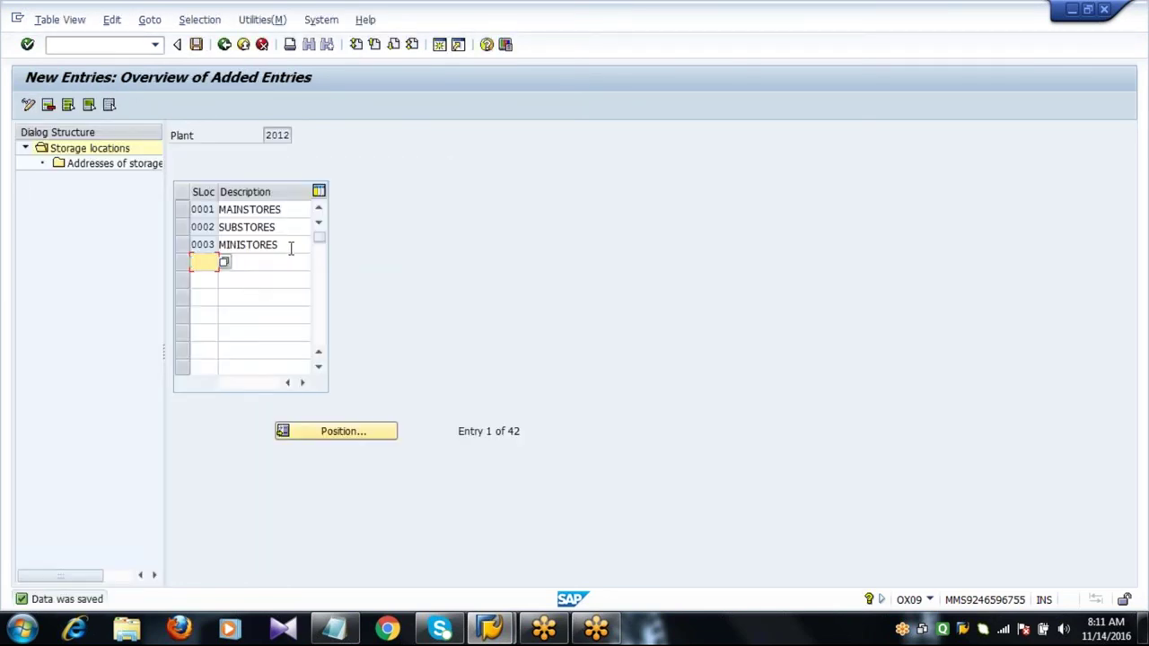
click(290, 247)
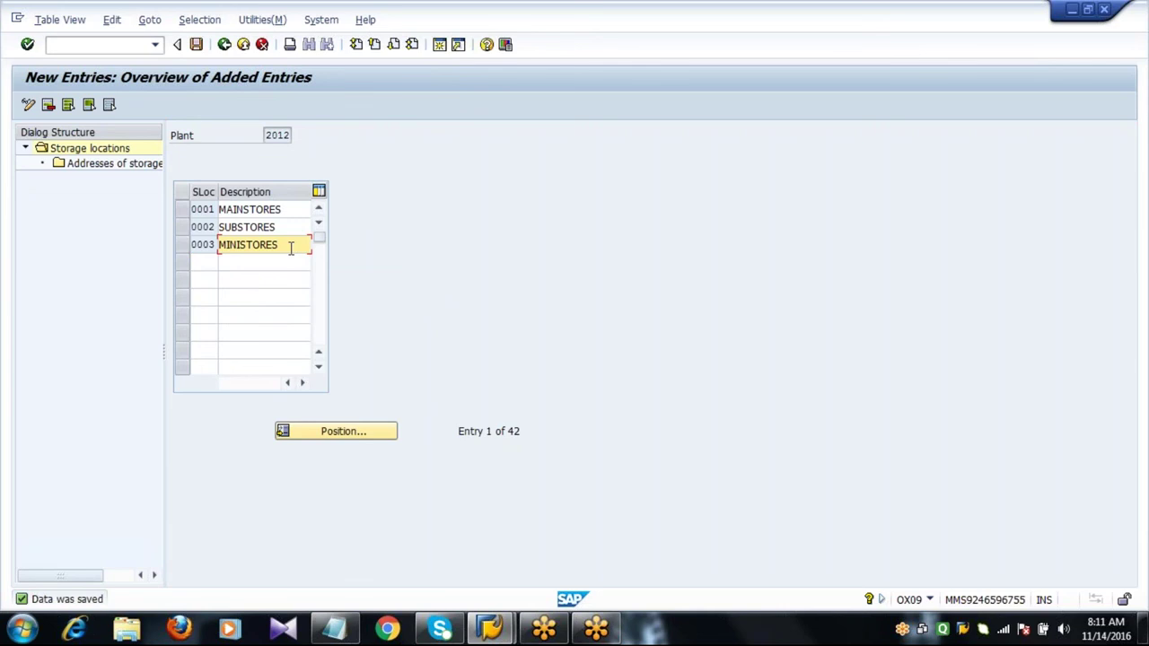
click(224, 47)
click(224, 47)
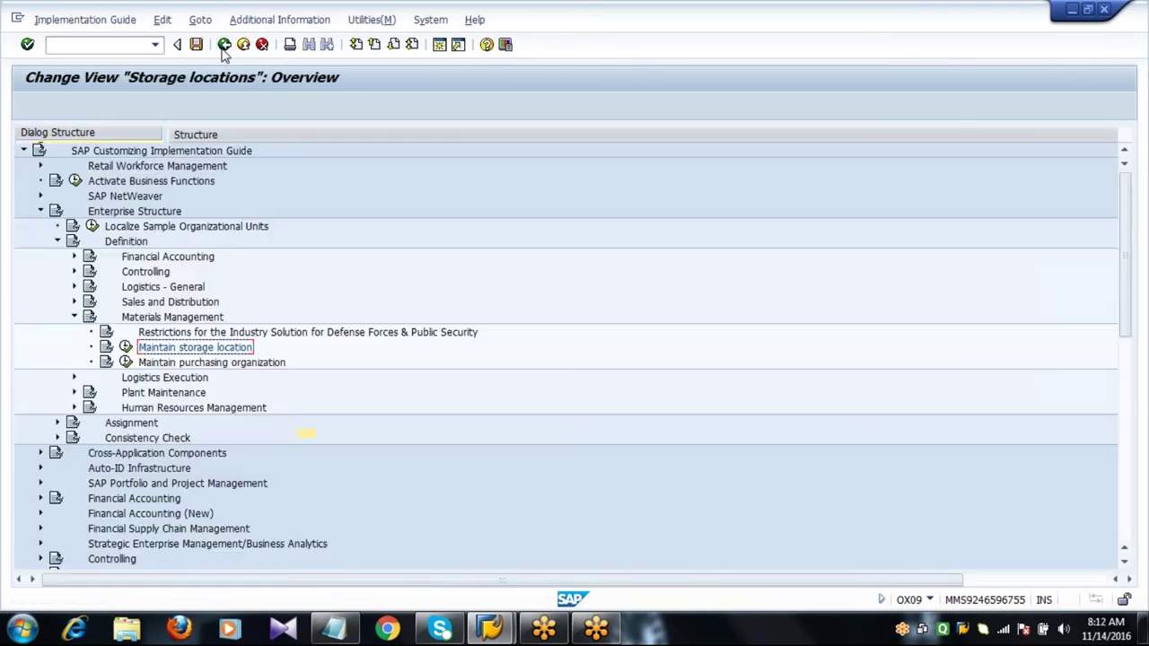
Run Maintain purchasing organization under Materials Management and start New Entries.
click(206, 367)
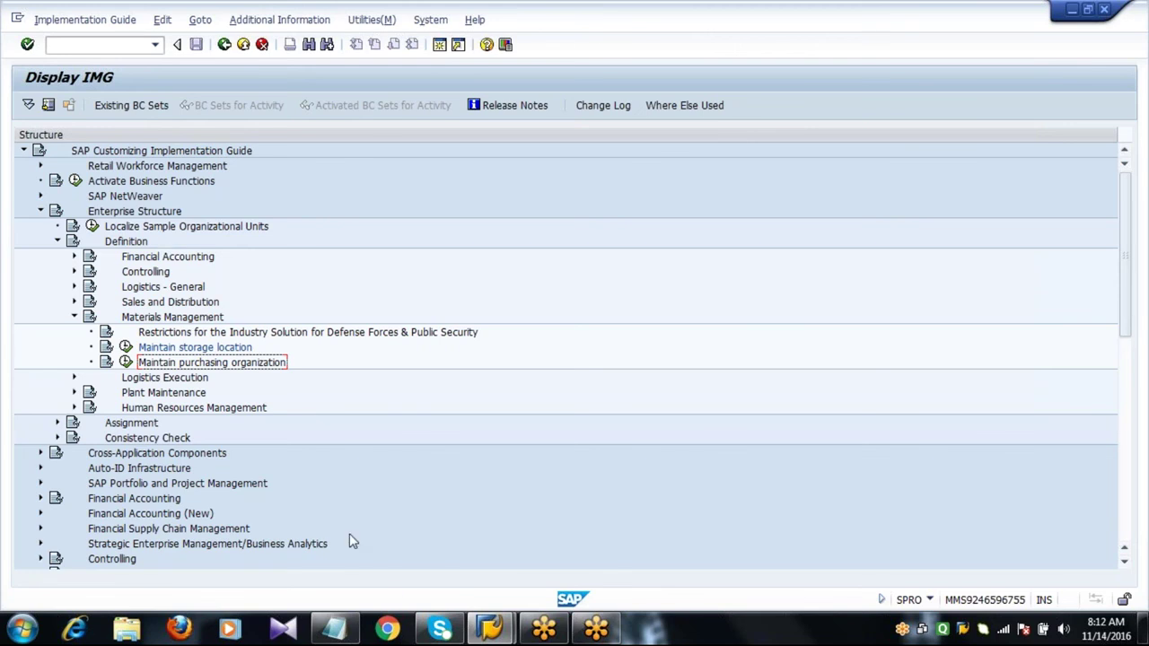
click(334, 628)
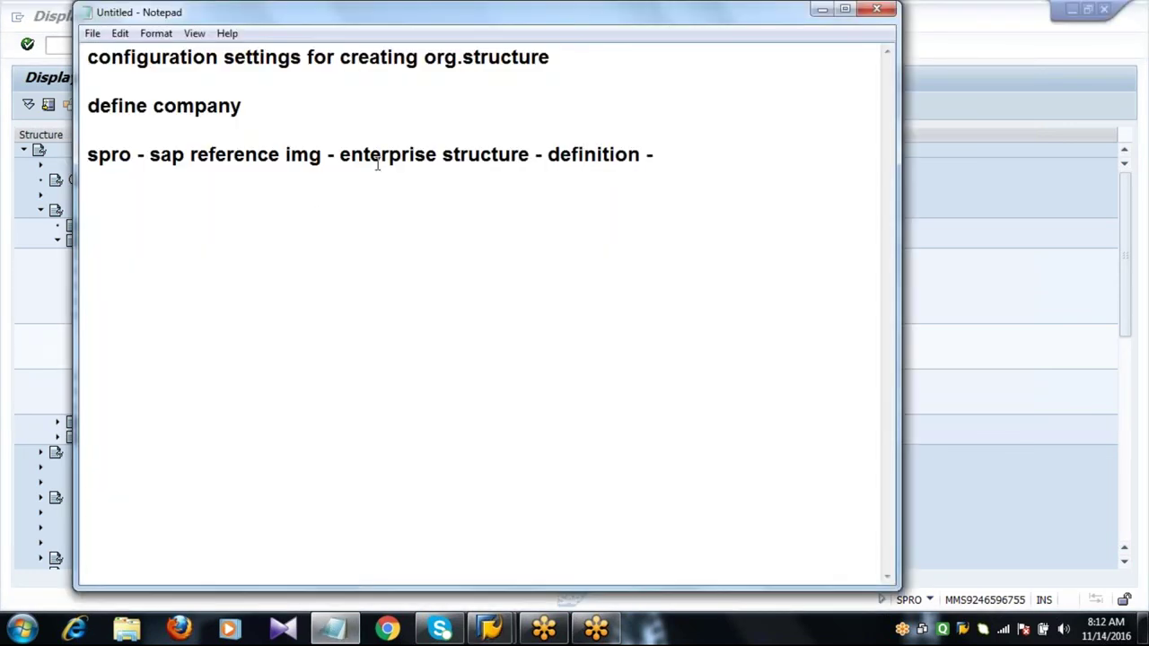
click(15, 352)
click(181, 319)
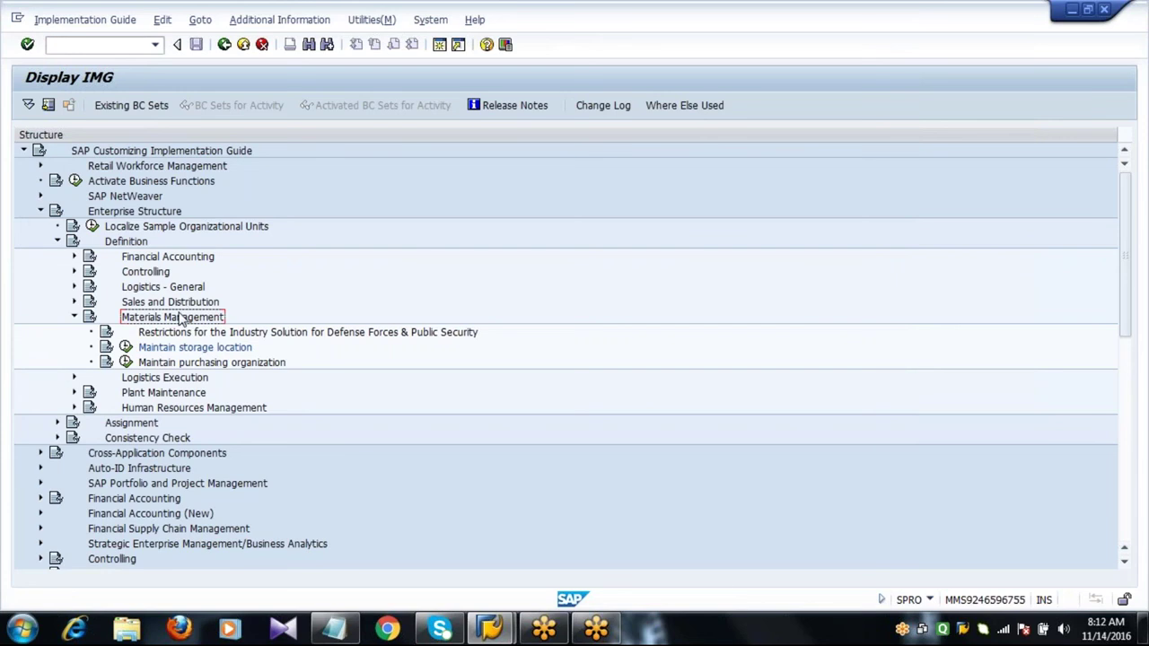
click(173, 363)
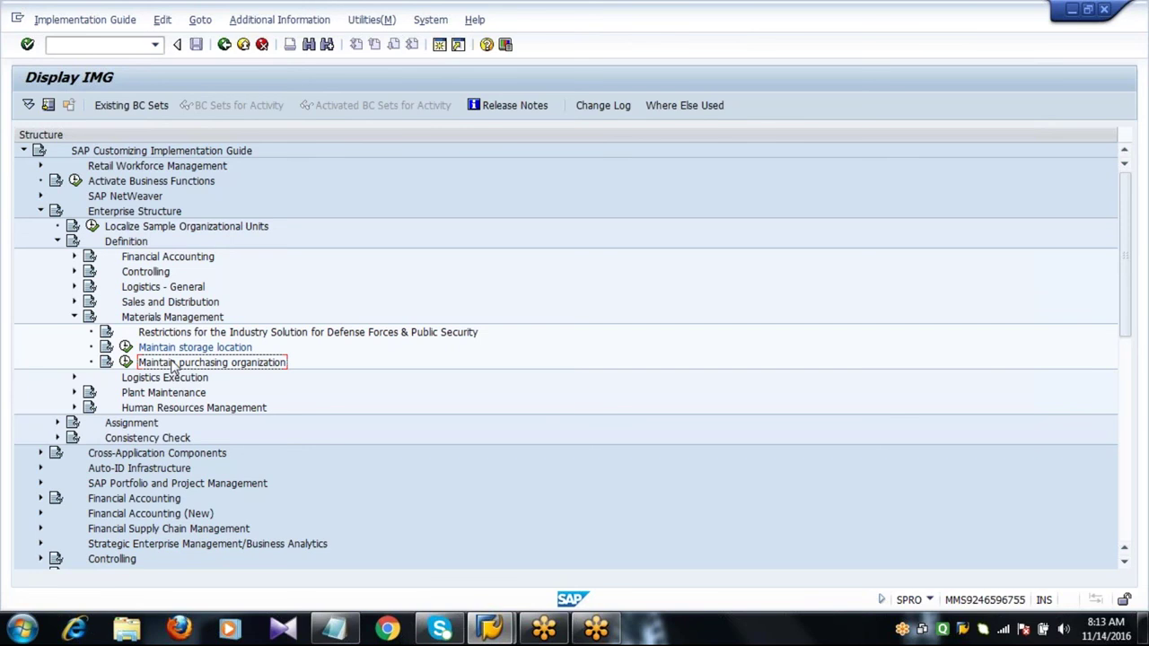
click(126, 361)
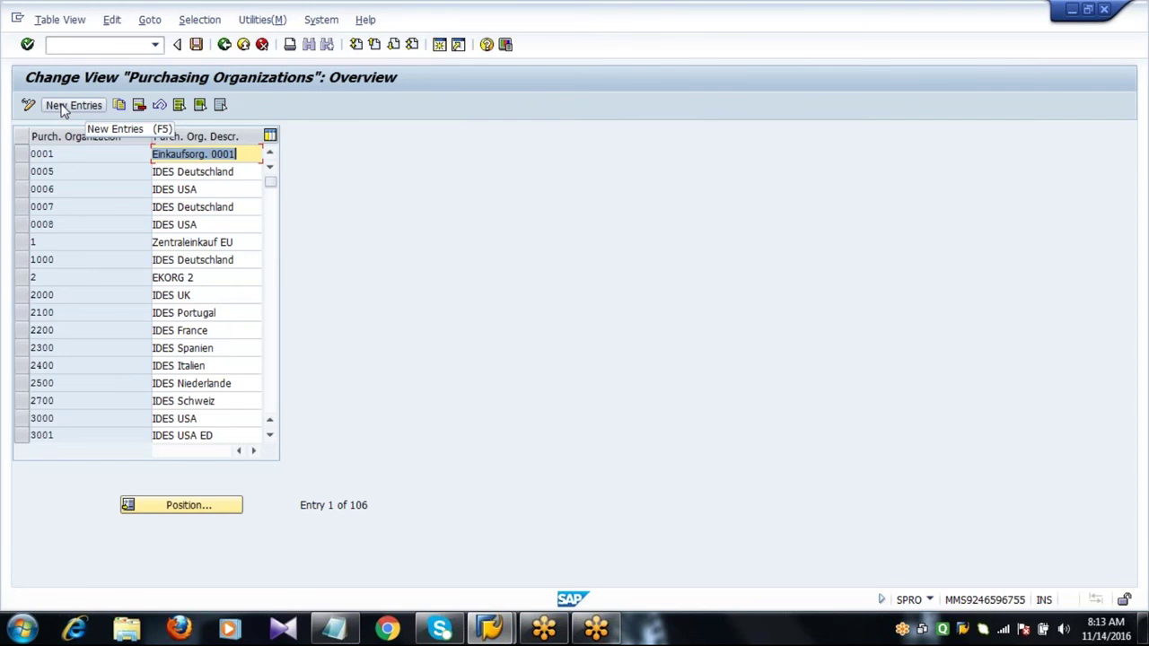
click(74, 105)
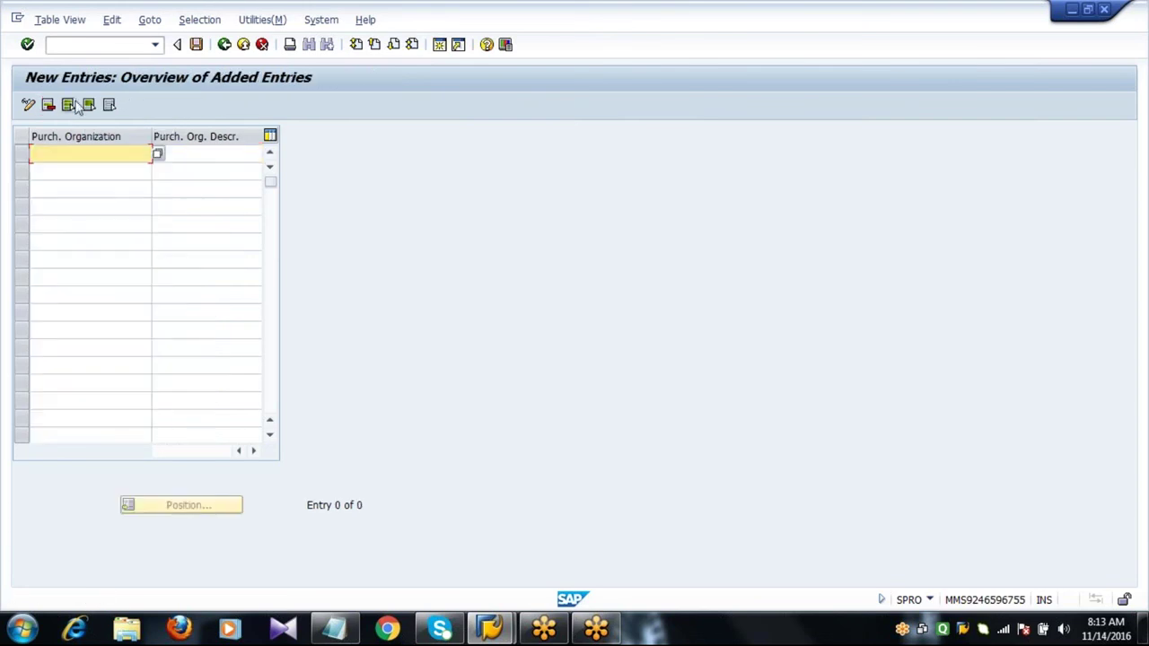
Enter purchasing organizations 2011 REG PORG SHELL OIL and 2012 STD PORG SHELL OIL.
text(2011)
key(Tab)
text(RE)
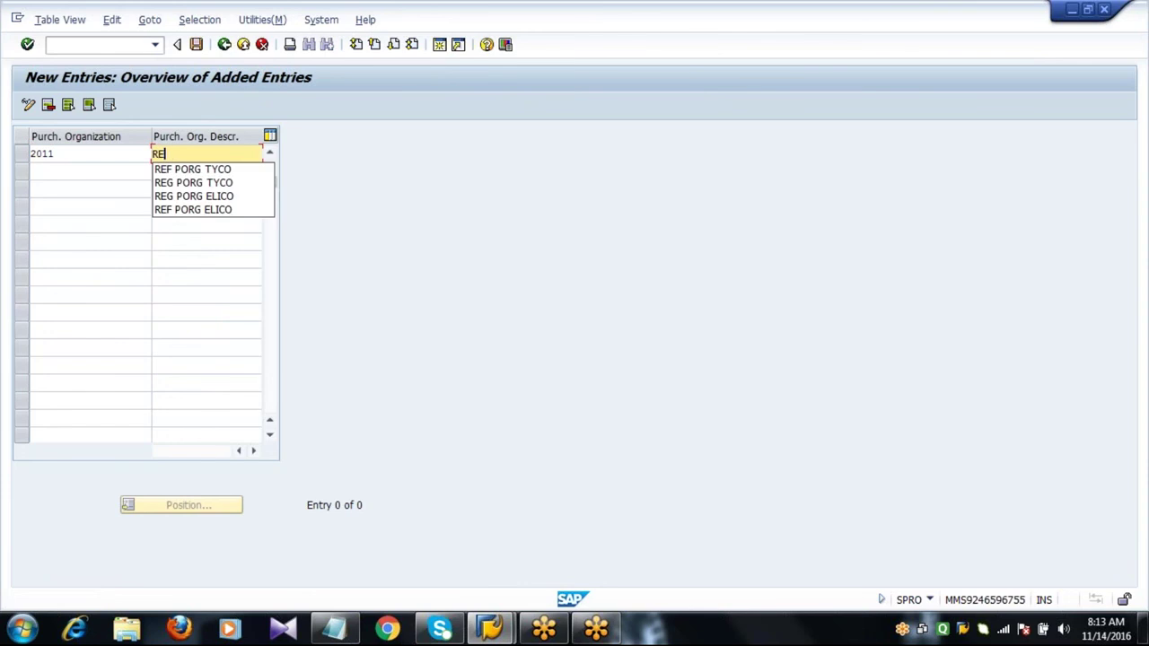
text(G PORG )
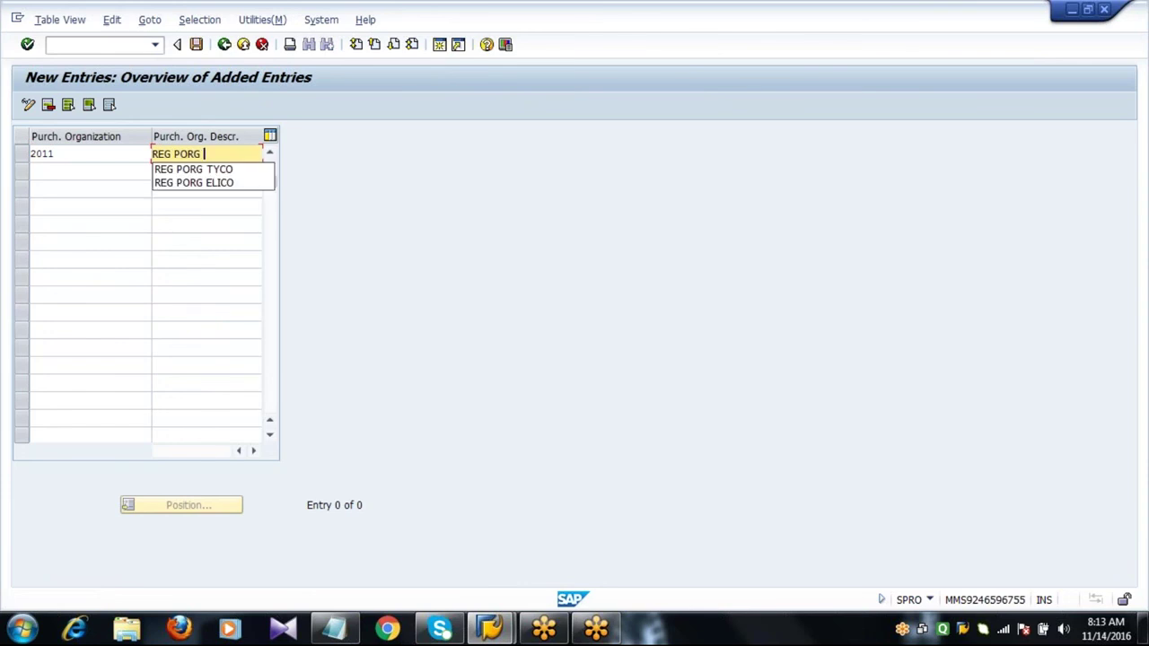
text(SHELL )
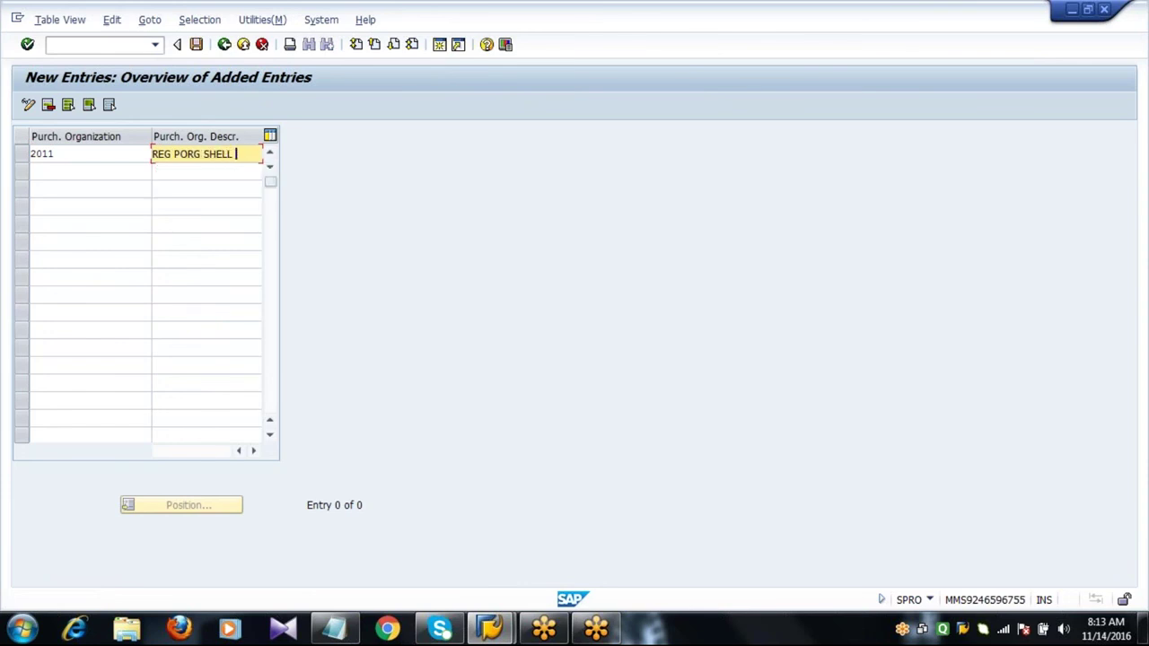
text(OIL)
key(Tab)
text(2012)
key(Tab)
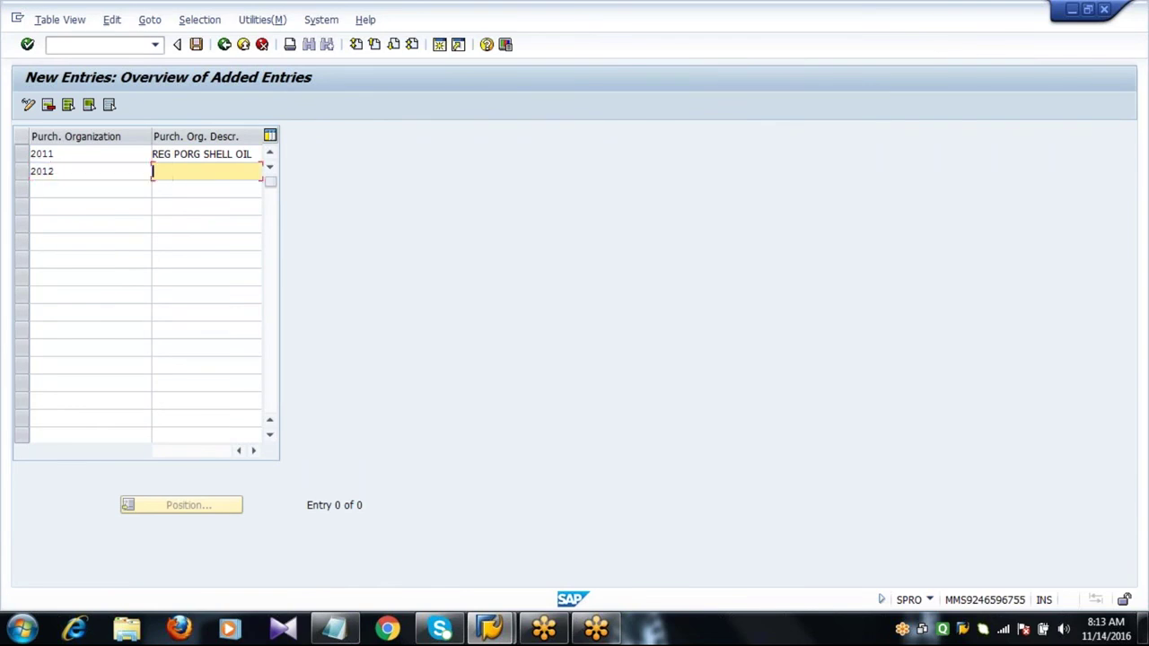
text(STD)
key(Down)
key(BackSpace)
key(BackSpace)
key(BackSpace)
key(BackSpace)
text(SHELLE)
key(BackSpace)
text(OIL)
key(Return)
Add purchasing organization 2013 with the description REF PORG SHELL OIL.
text(2013)
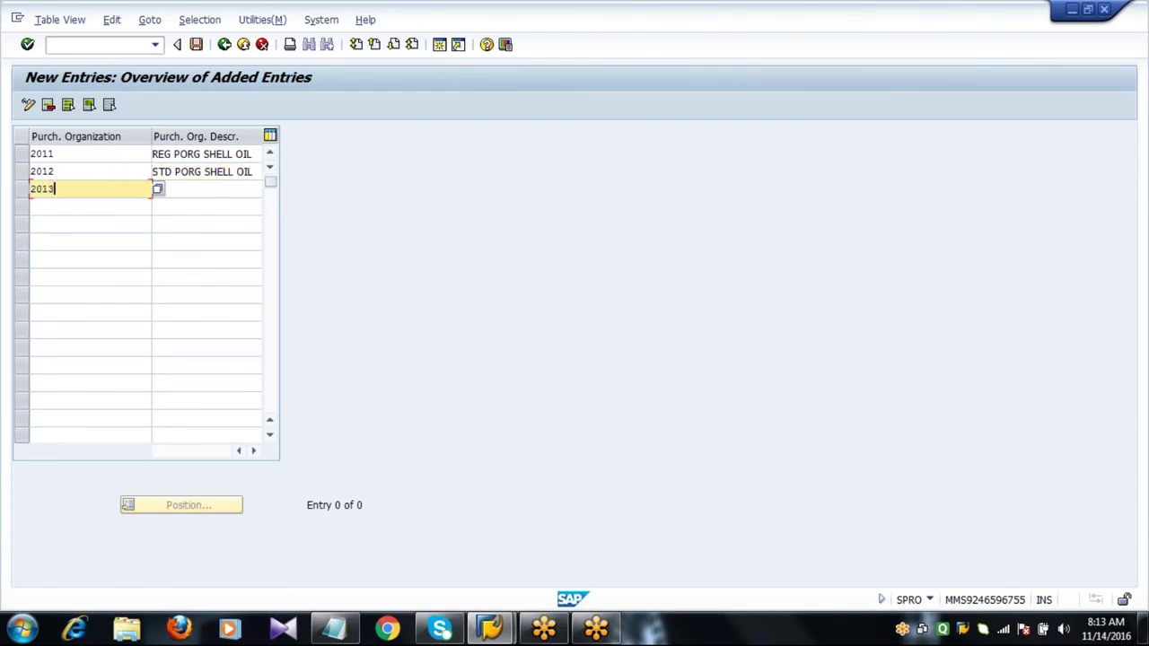
key(Tab)
text(REF)
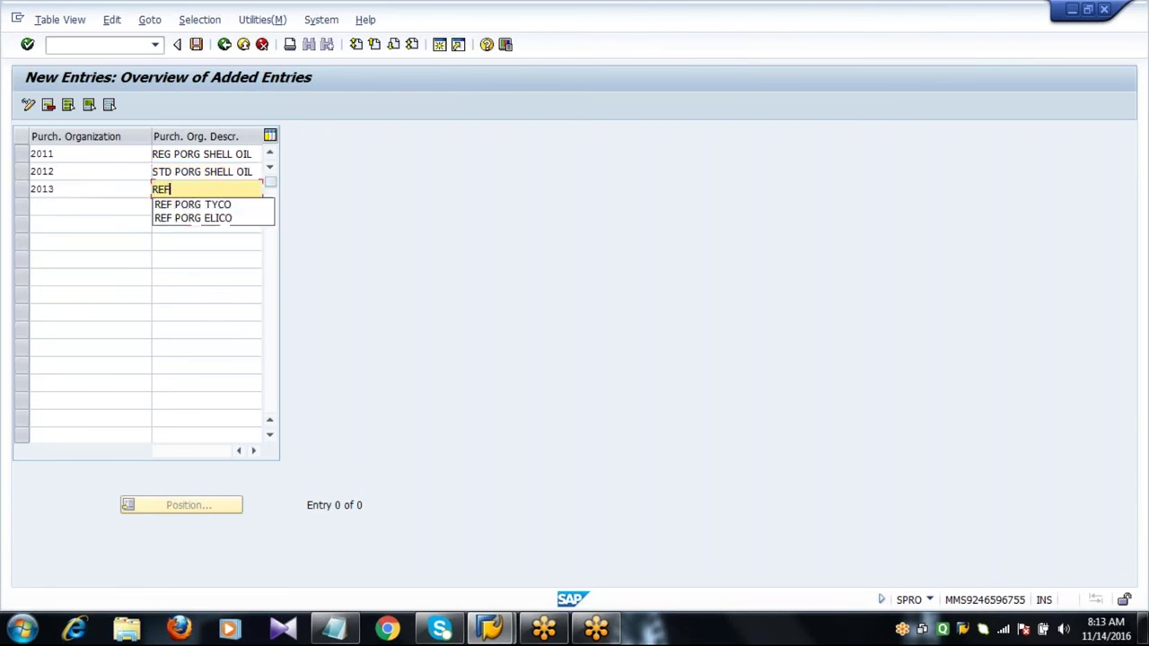
key(Down)
key(Return)
key(BackSpace)
key(BackSpace)
key(BackSpace)
key(BackSpace)
text(SHELL )
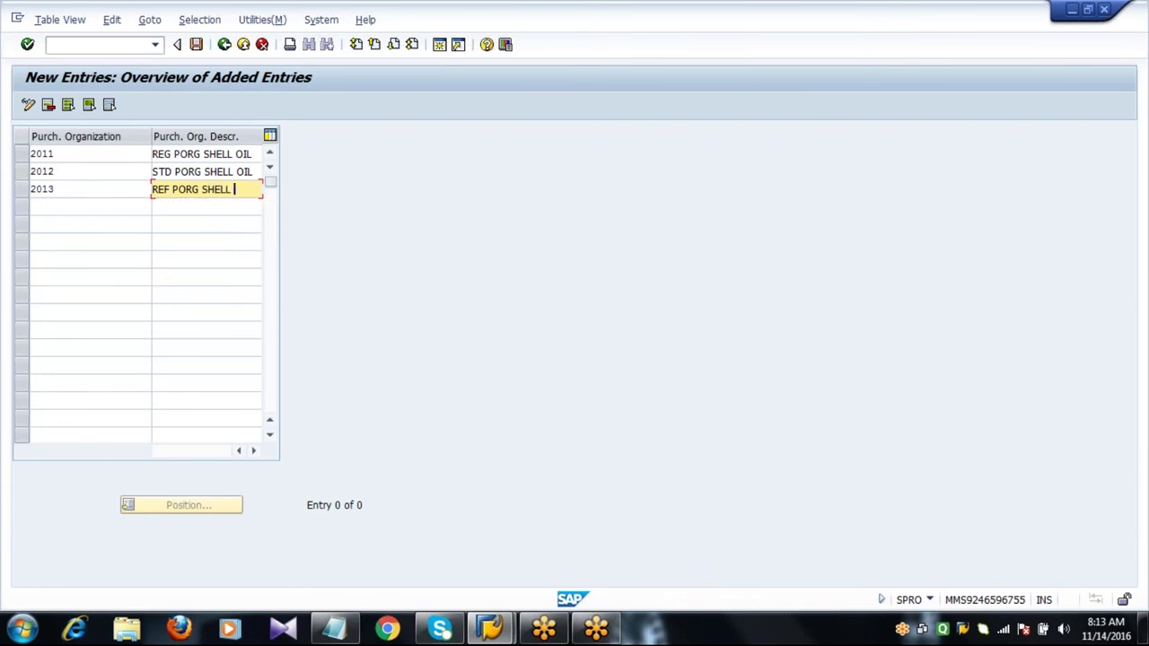
text(OIL)
key(Return)
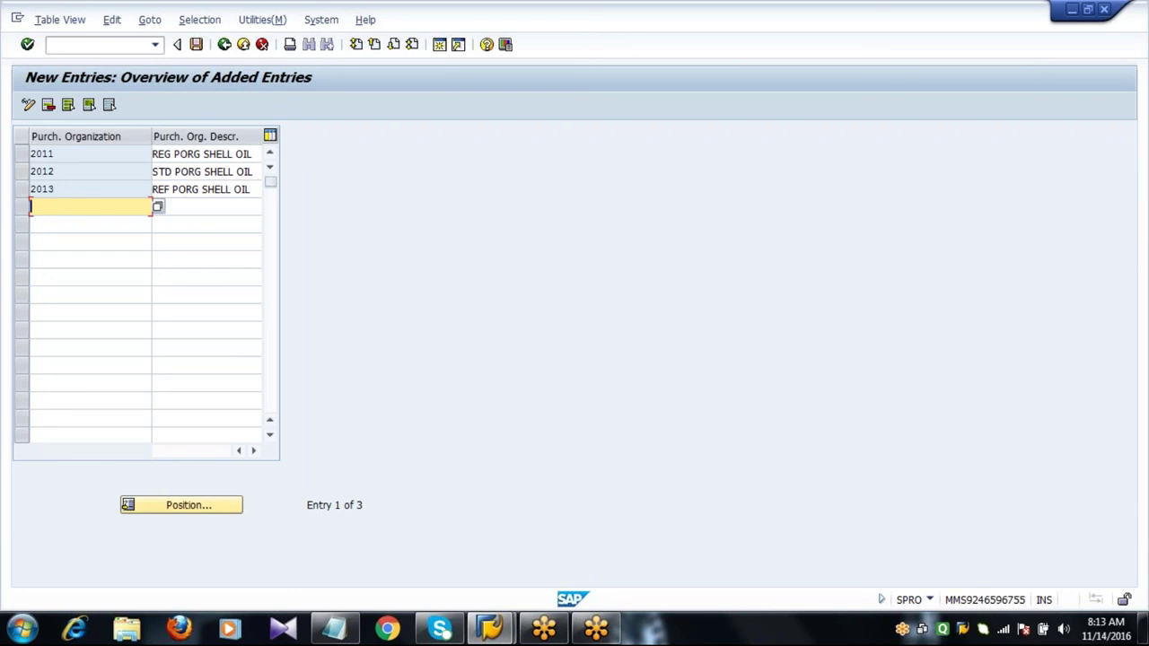
click(254, 193)
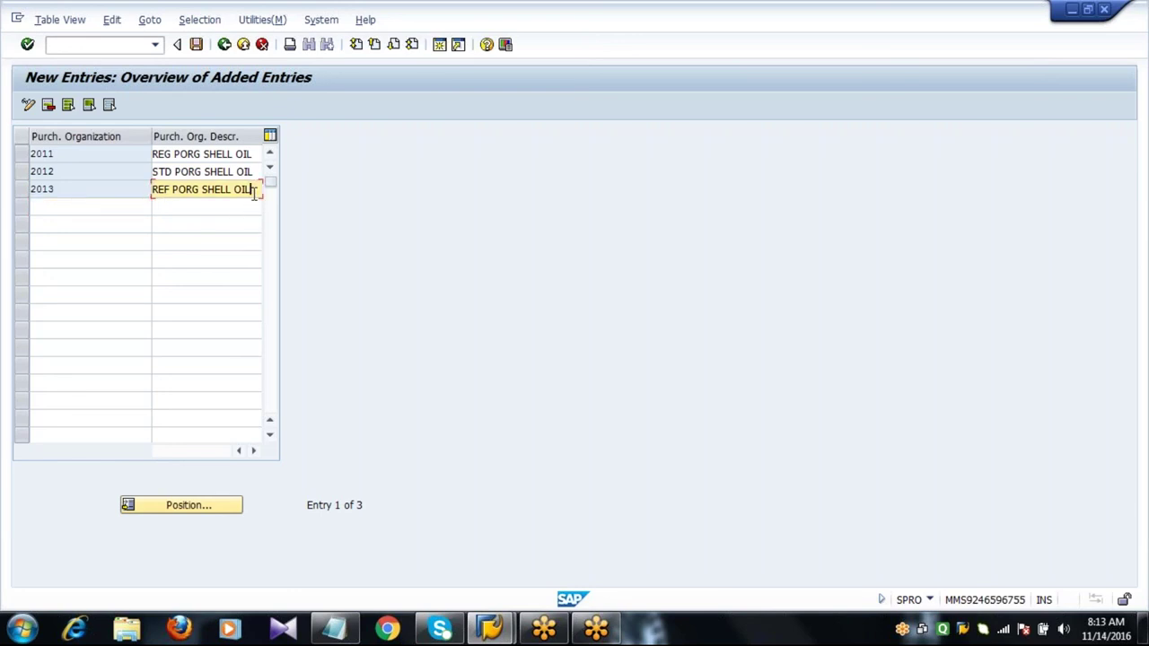
Save purchasing organizations 2011–2013 under the customizing request and back out to SAP Easy Access.
click(196, 44)
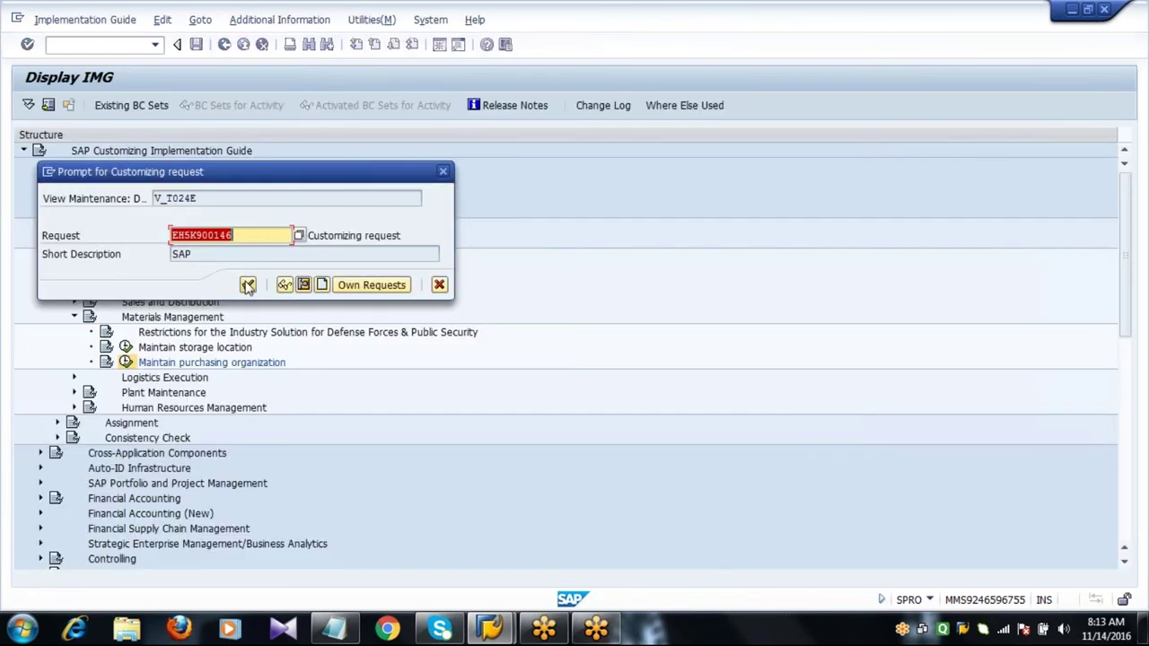
click(247, 284)
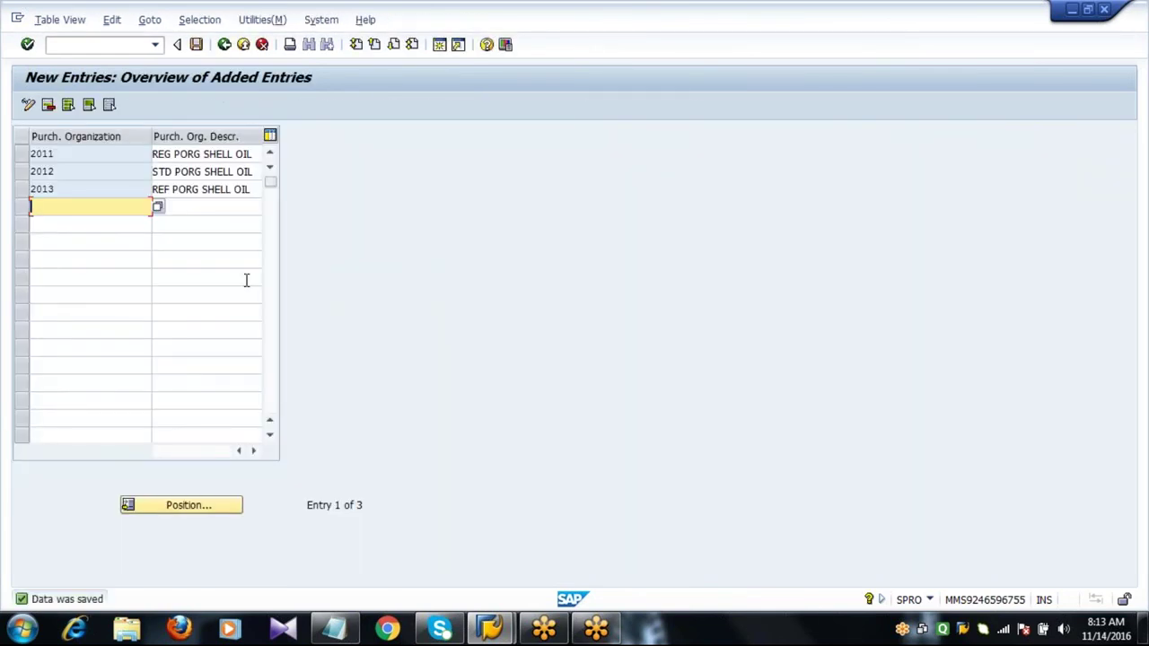
click(224, 45)
click(225, 45)
click(225, 45)
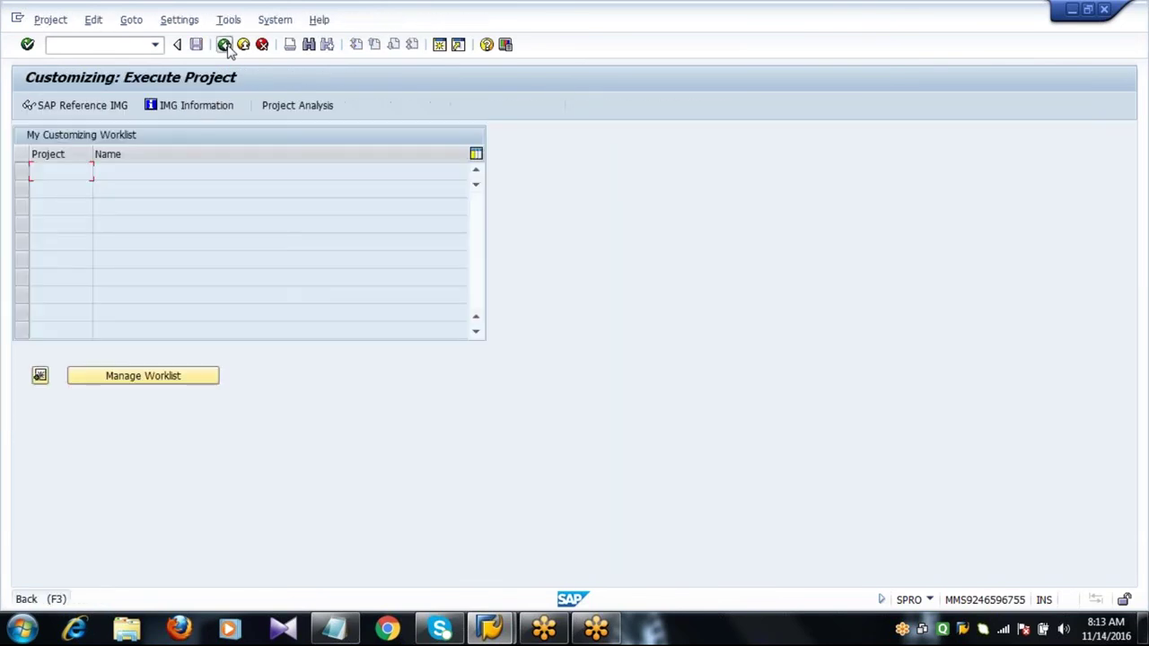
click(224, 44)
click(126, 44)
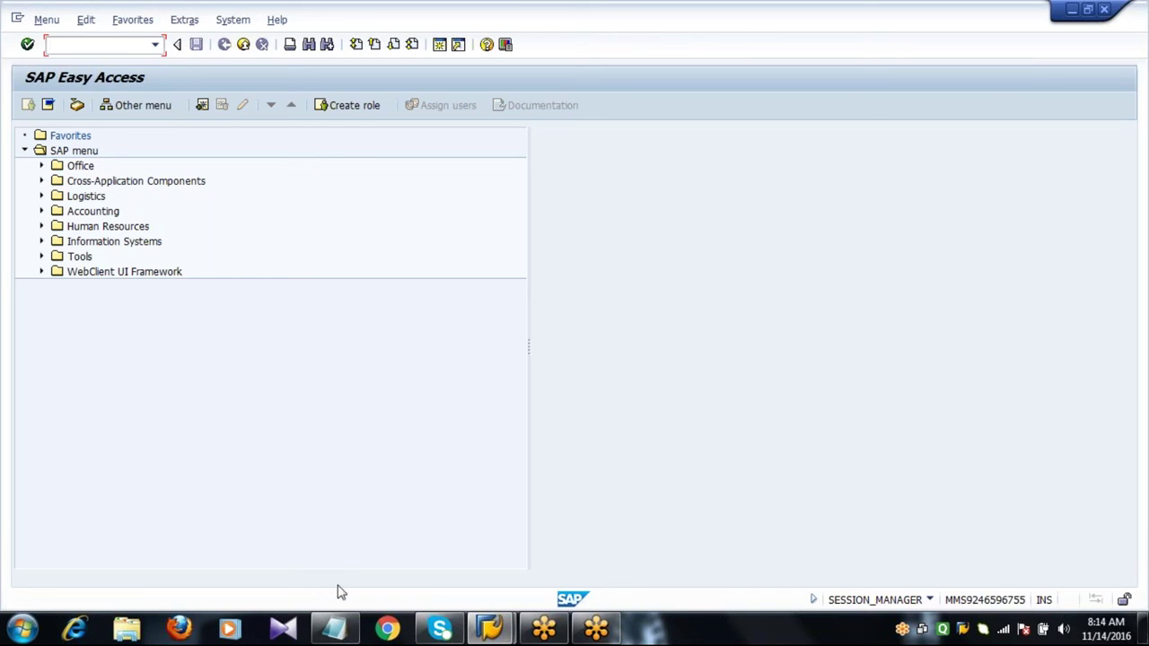
Replace all the Notepad notes with the text EC01.
click(335, 630)
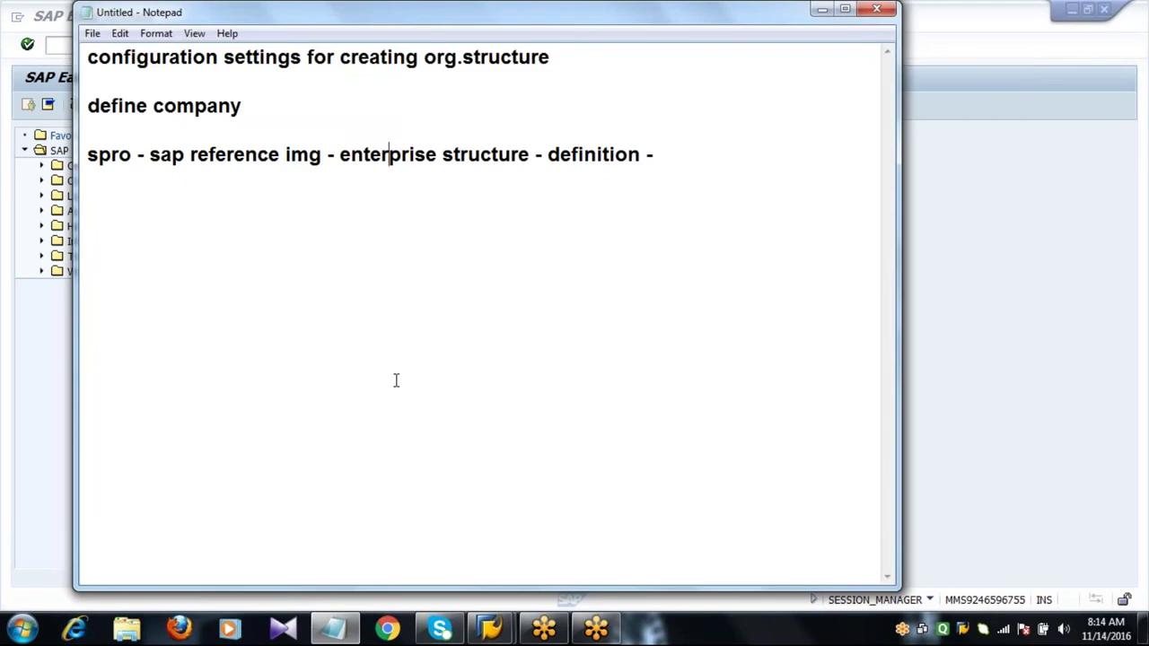
key(ctrl+a)
key(Delete)
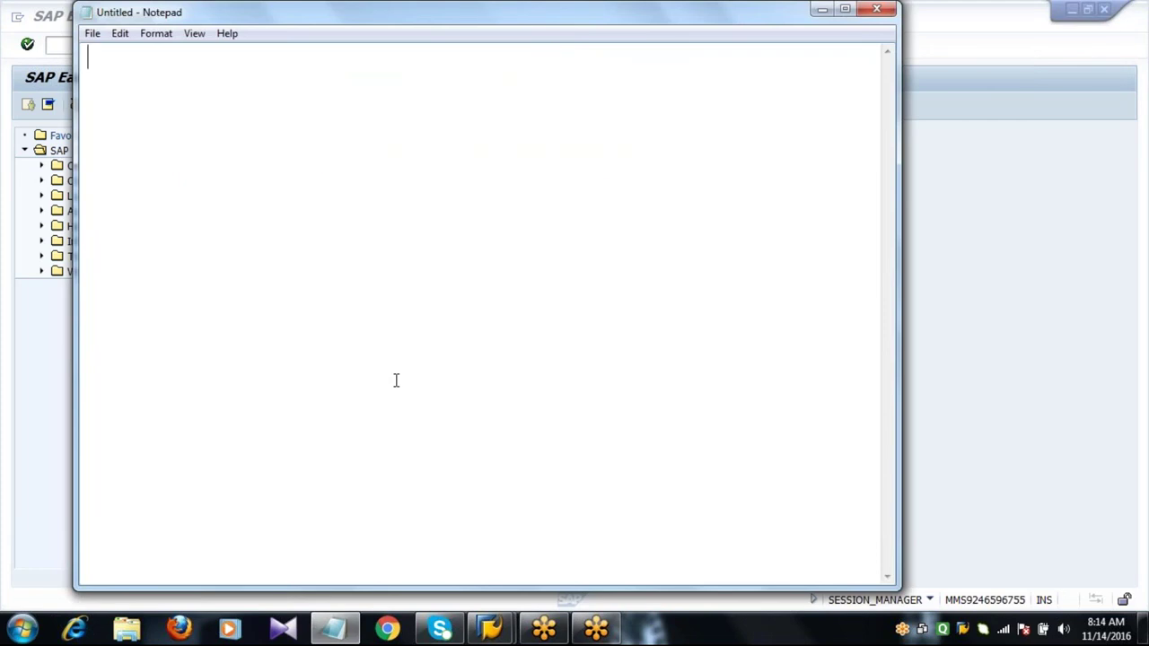
text(EC01)
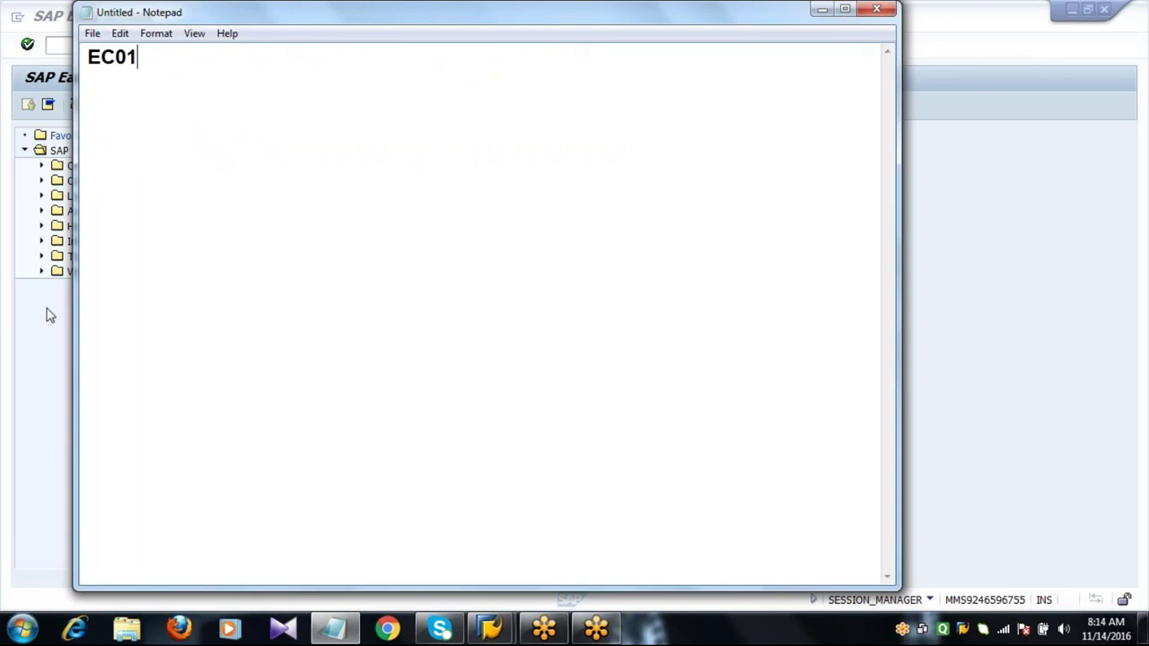
Run transaction EC01 and open the company code organizational structure navigation.
click(46, 313)
text(EC01)
key(Return)
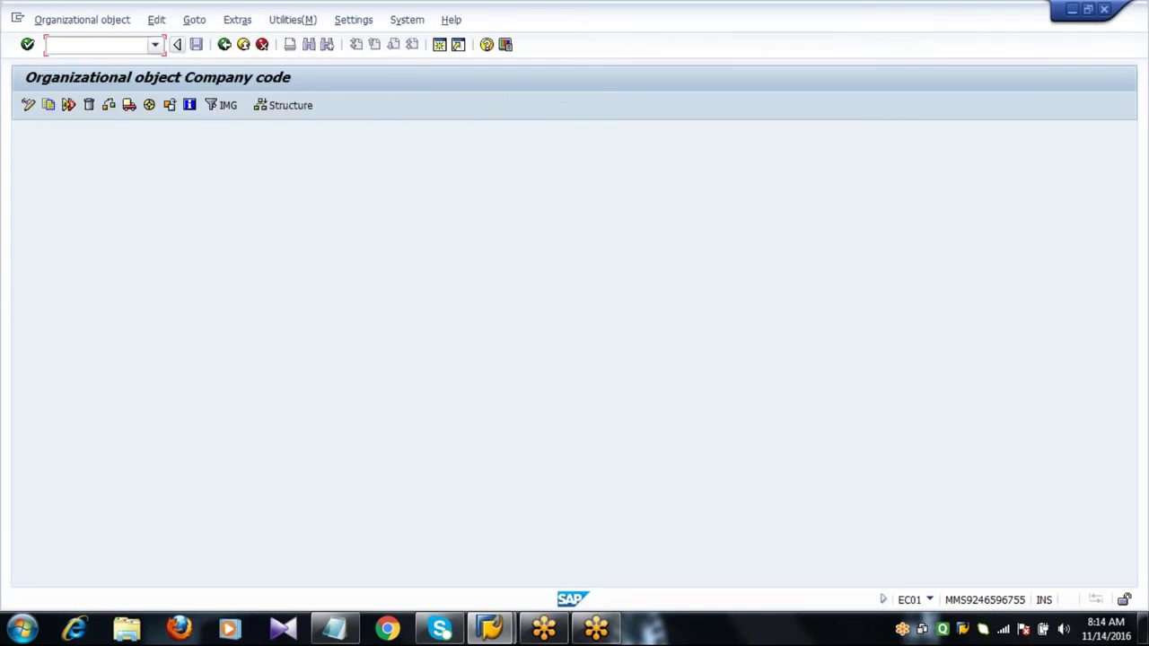
click(284, 105)
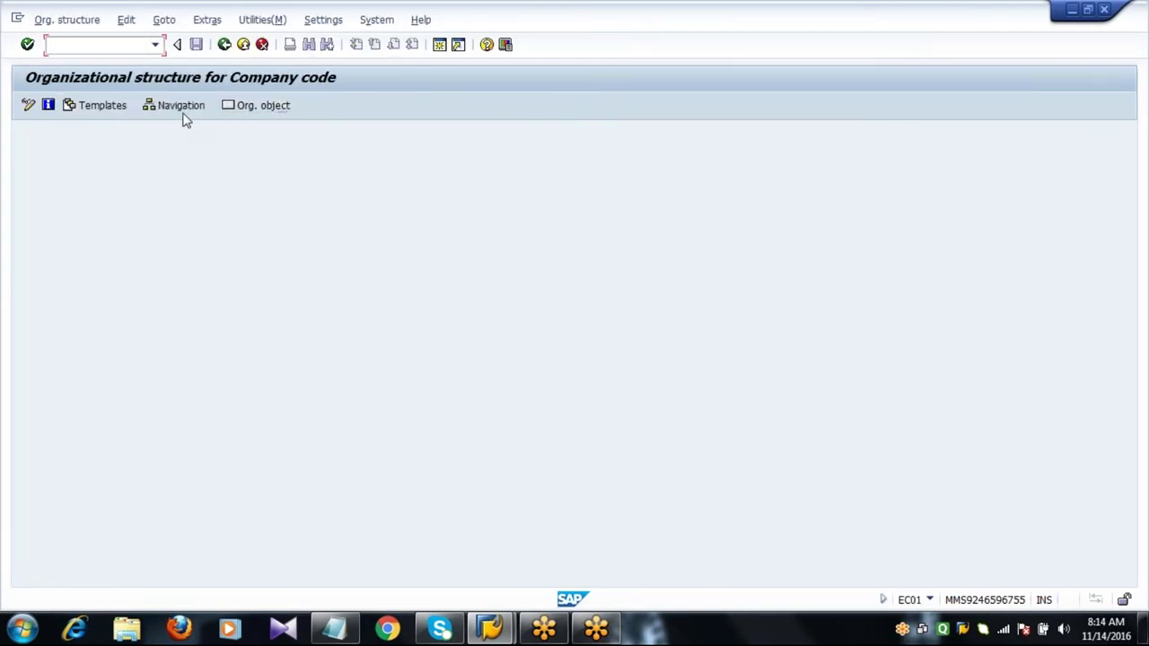
click(179, 106)
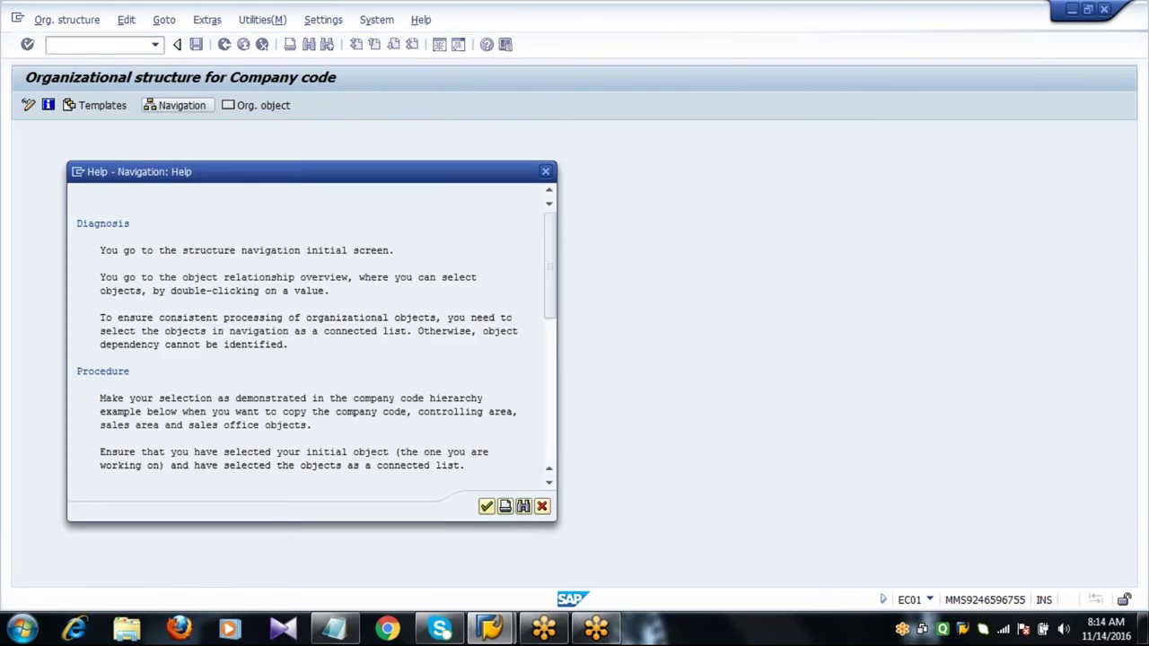
Search the company code object list for 2001 and jump to Shell Oil AG.
key(Return)
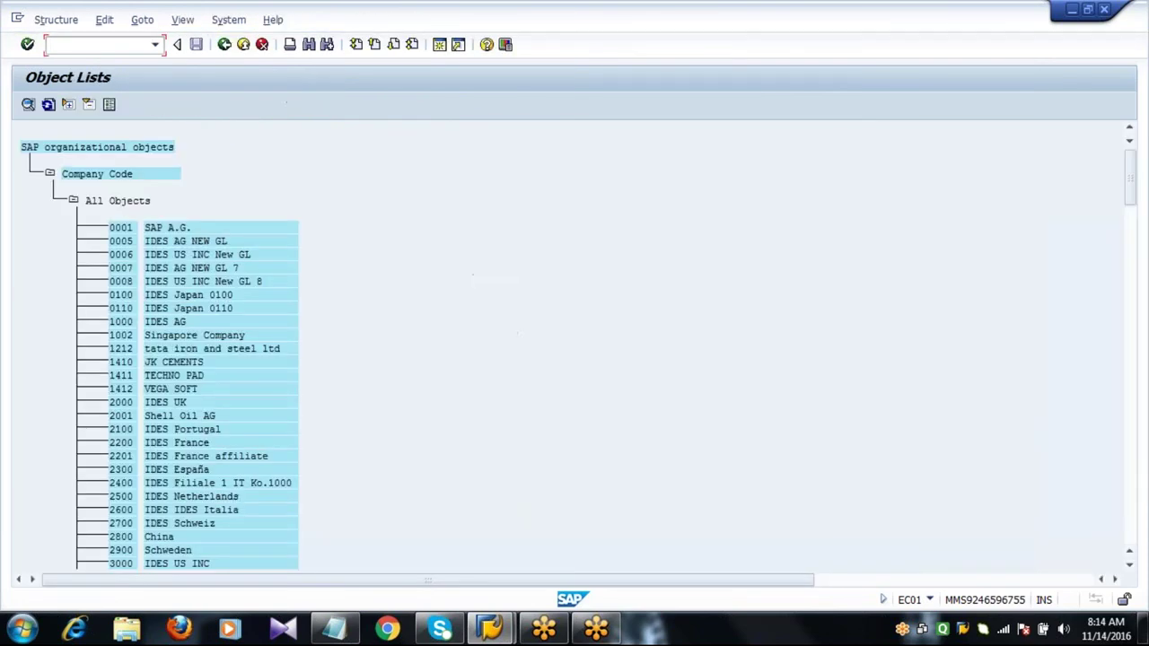
scroll(575, 350, down, 20)
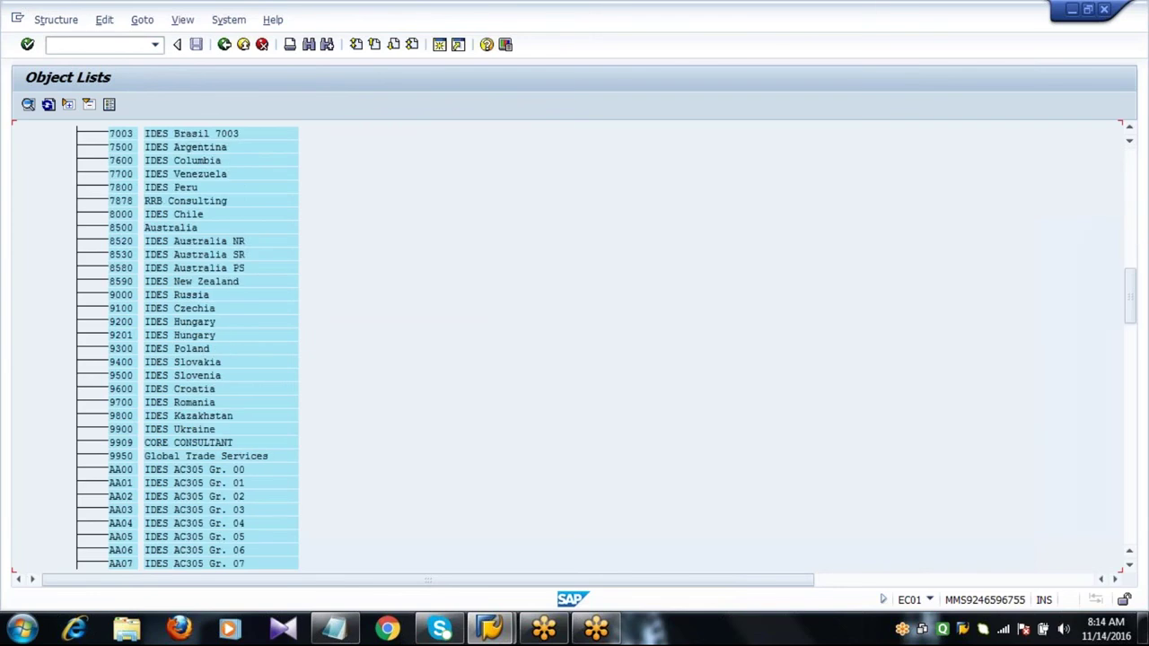
scroll(575, 350, down, 10)
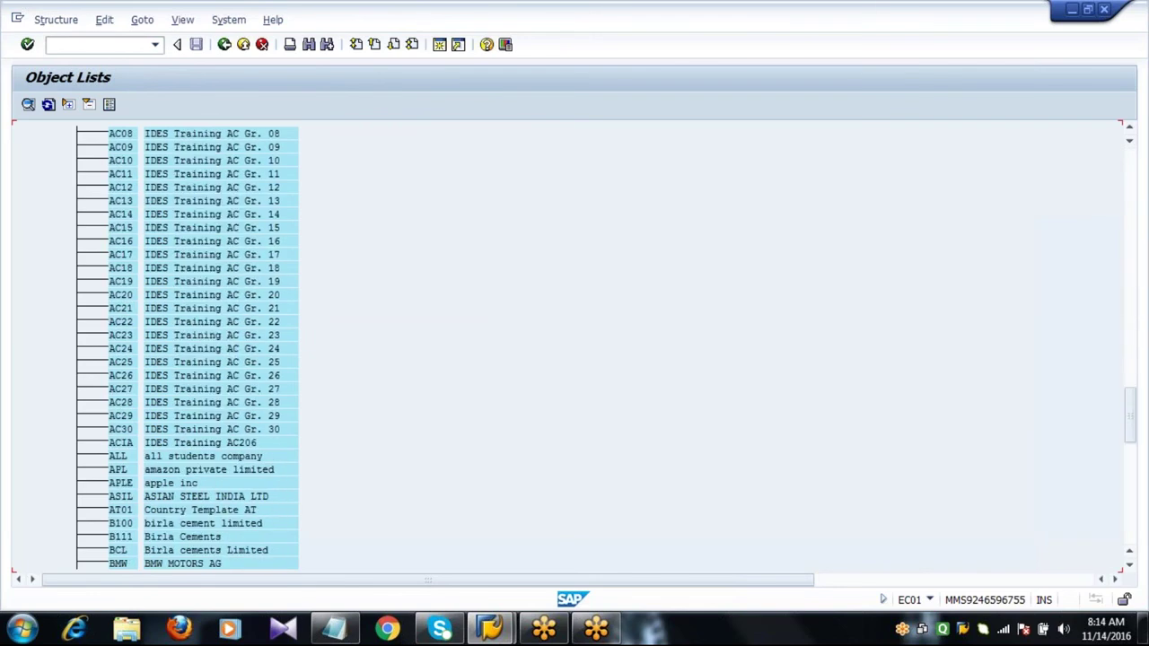
scroll(575, 350, down, 15)
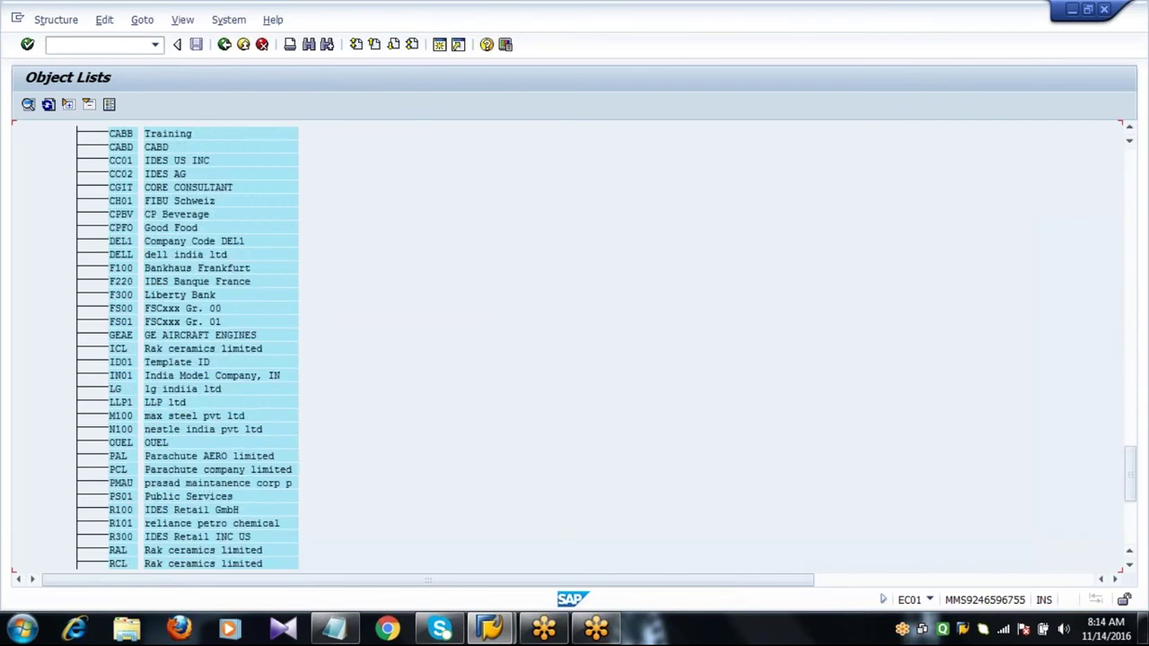
scroll(575, 350, up, 20)
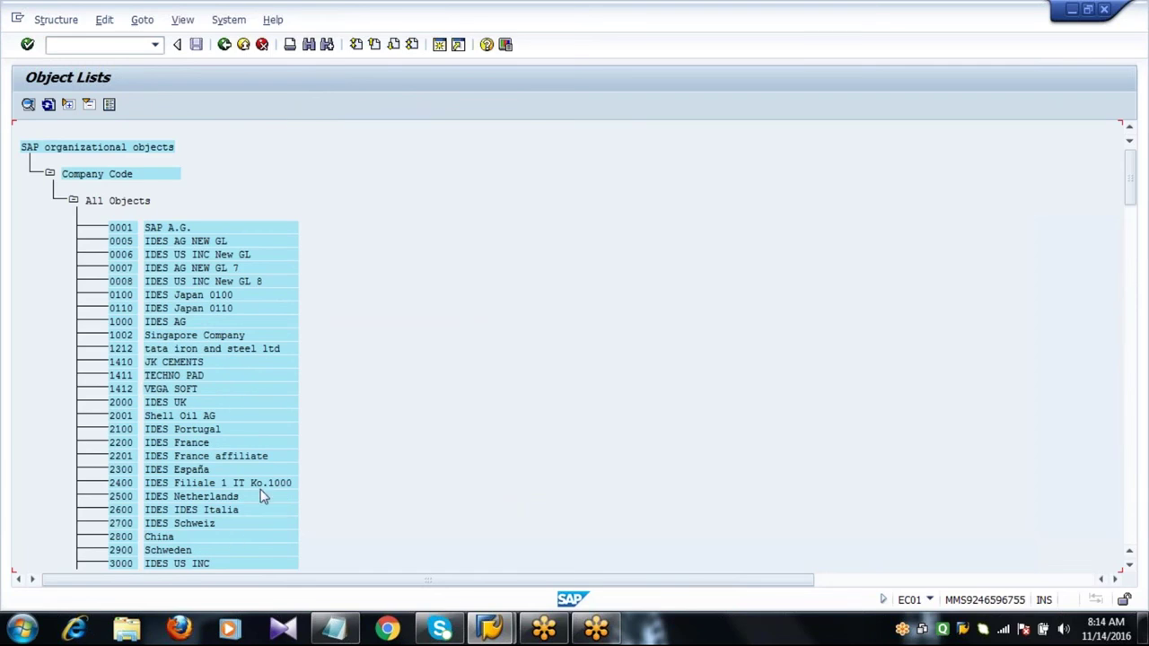
click(309, 51)
text(2001)
key(Return)
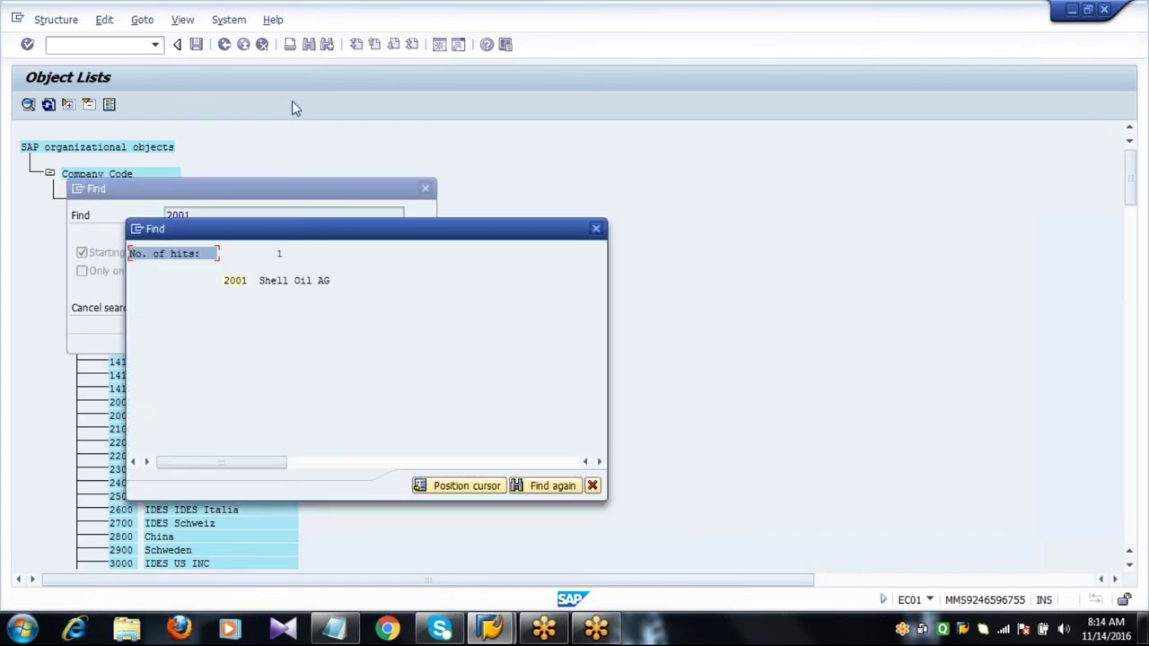
click(235, 280)
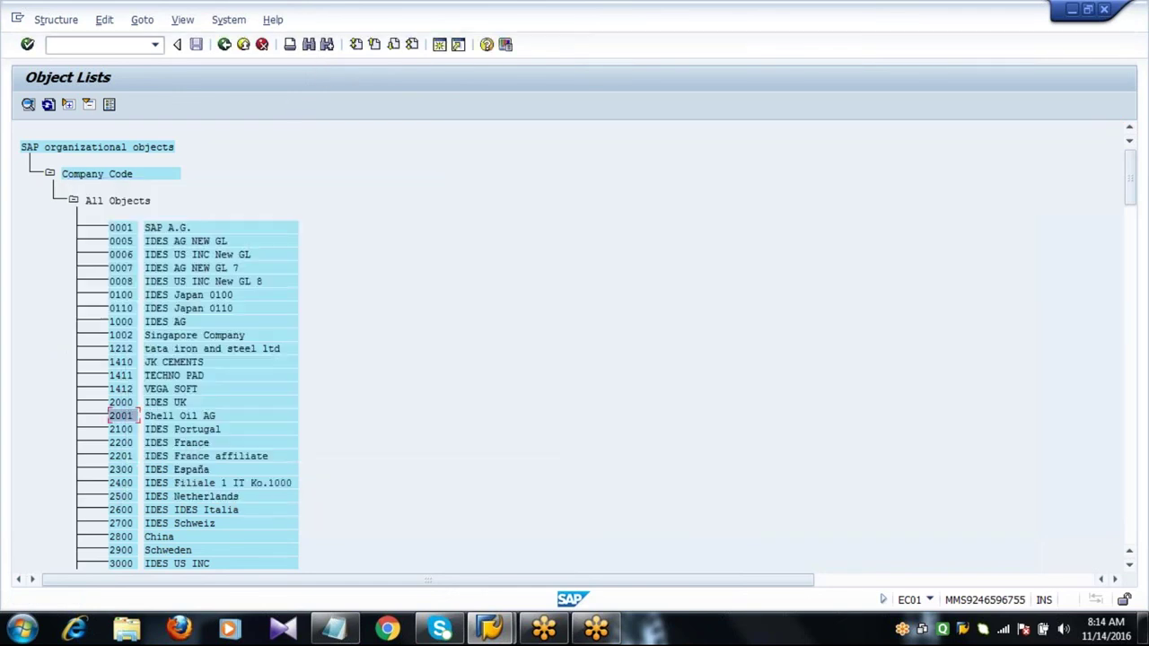
Open the navigation view of 2001 Shell Oil AG and collapse its Credit control area branch.
double_click(127, 422)
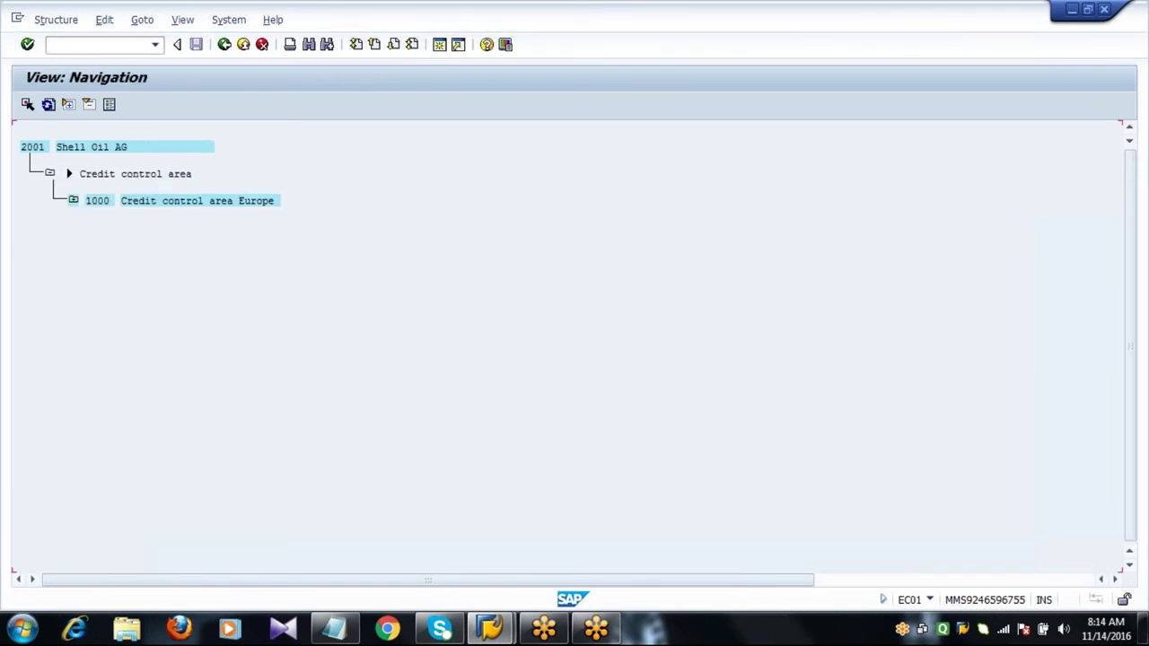
click(35, 149)
click(90, 149)
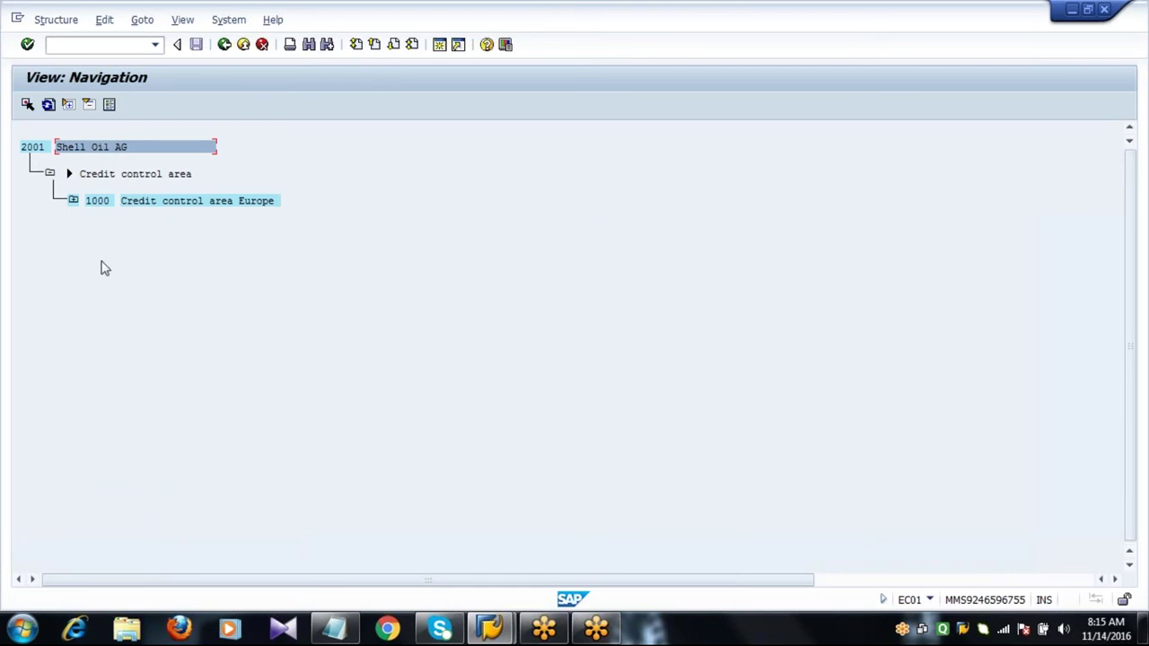
click(41, 150)
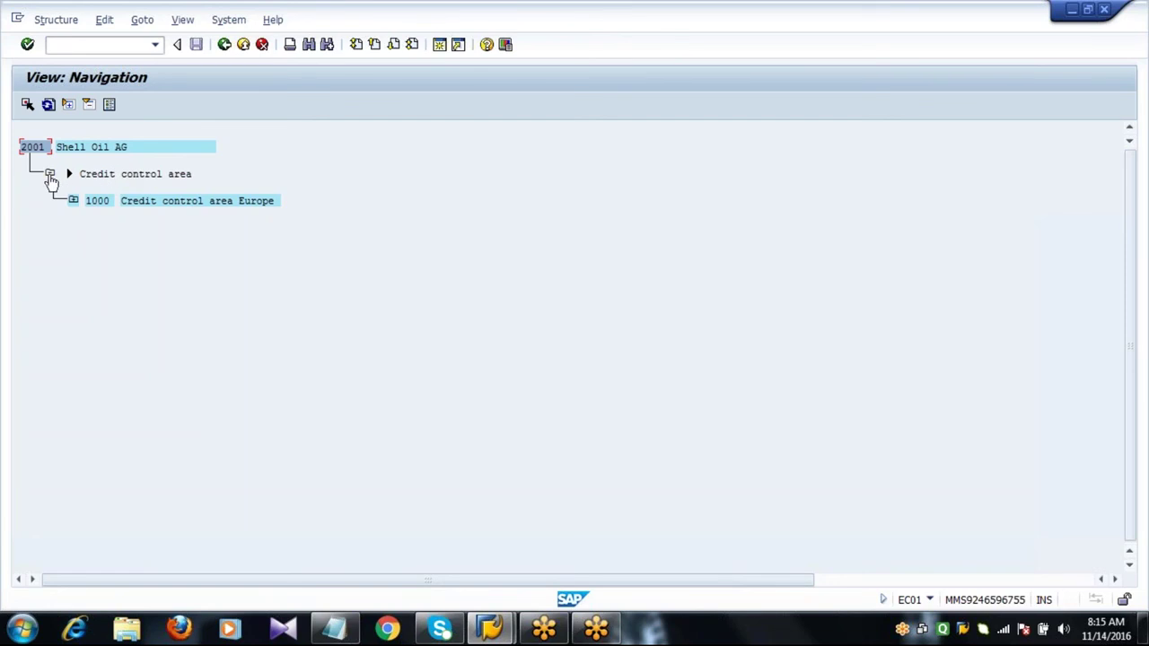
click(49, 174)
click(144, 175)
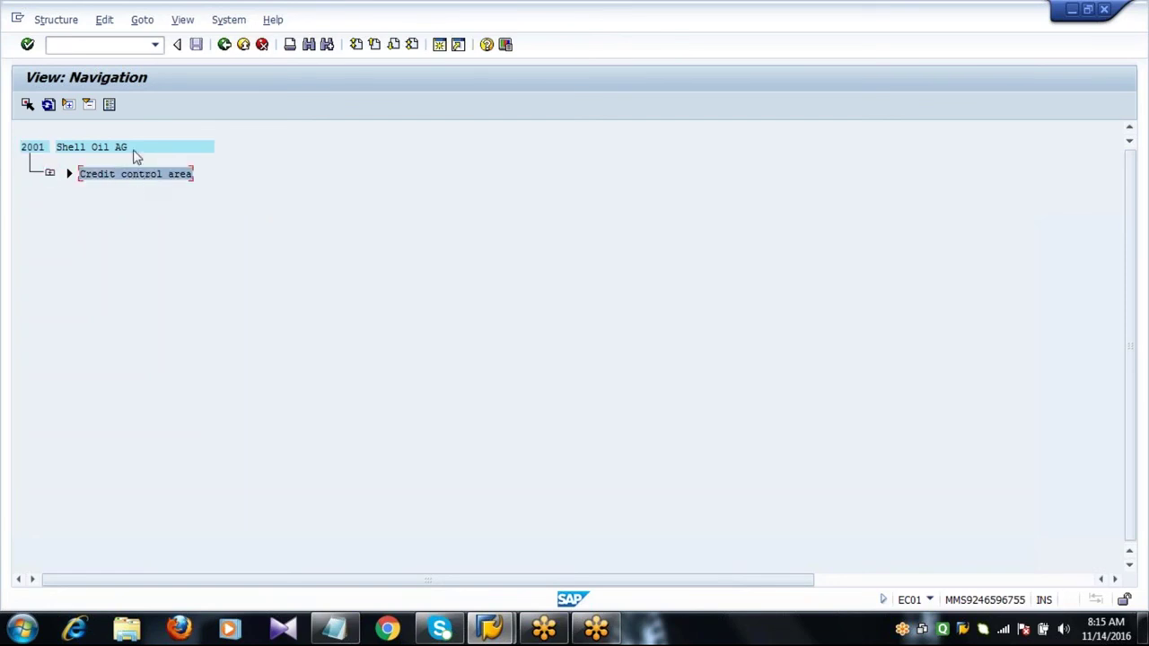
click(140, 150)
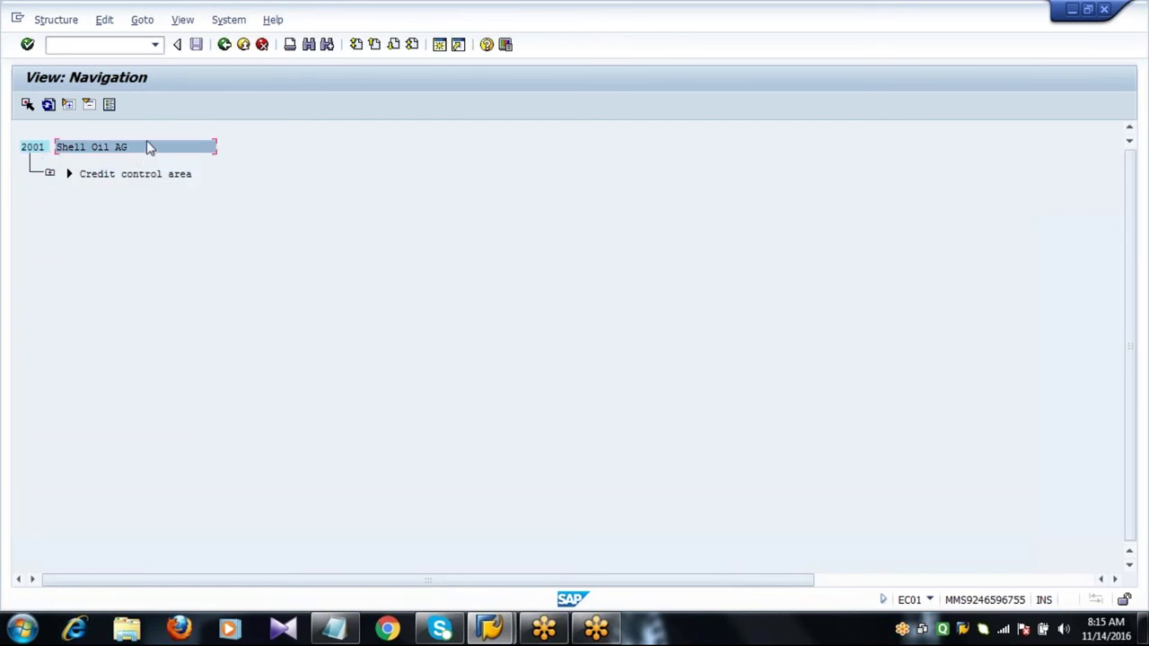